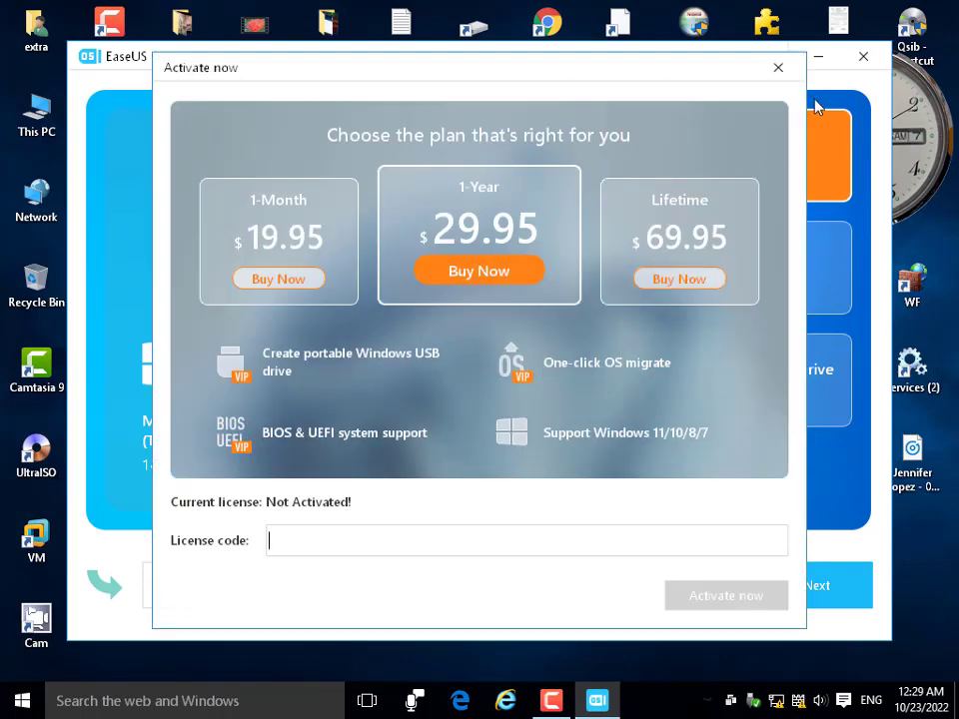
Dismiss the activation prompt and look through the target drive list in install-drive mode.
{"action": "left_click", "coordinate": [778, 67]}
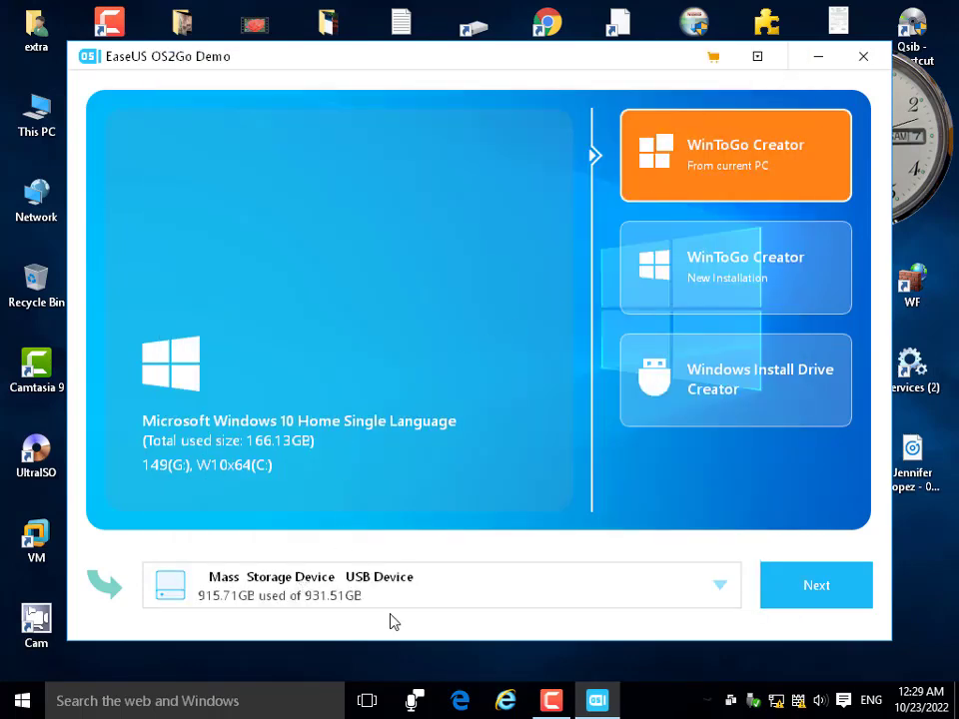
{"action": "left_click", "coordinate": [314, 596]}
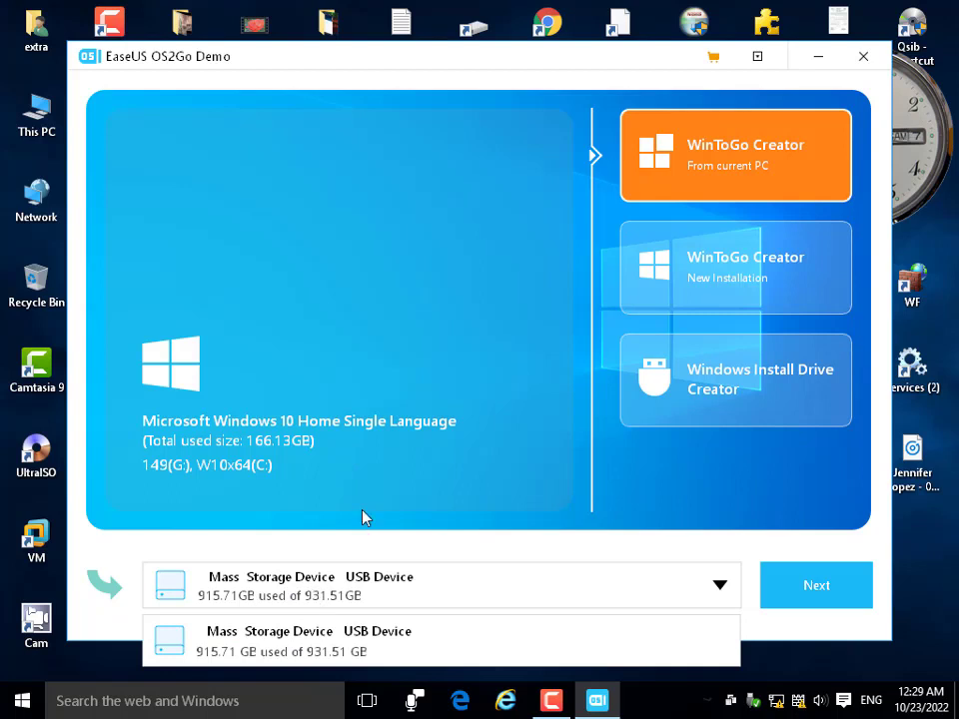
{"action": "left_click", "coordinate": [364, 517]}
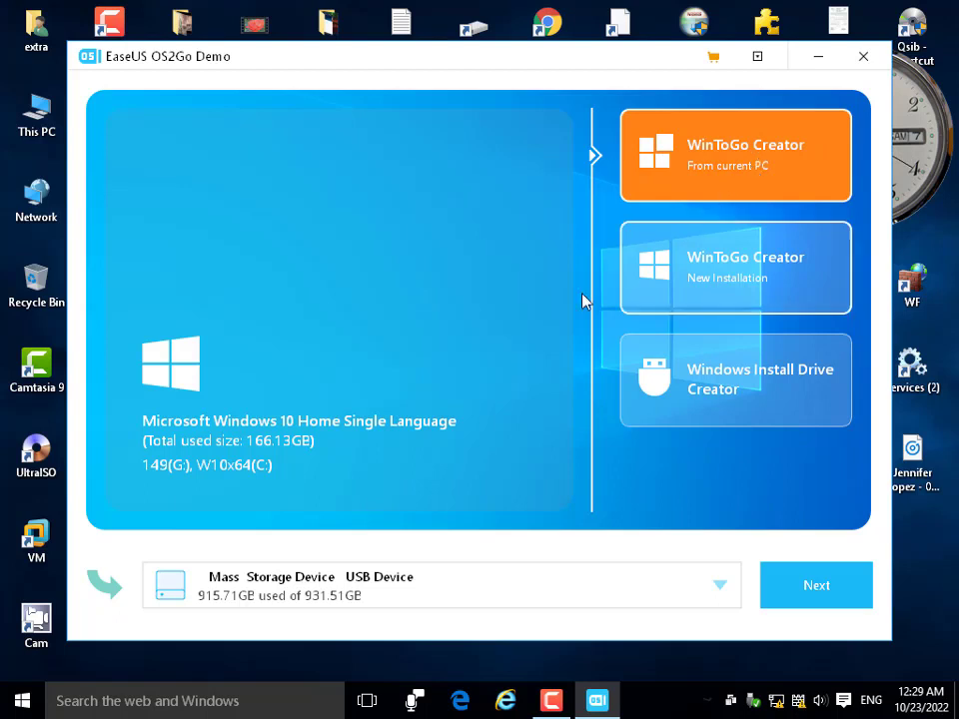
{"action": "left_click", "coordinate": [728, 387]}
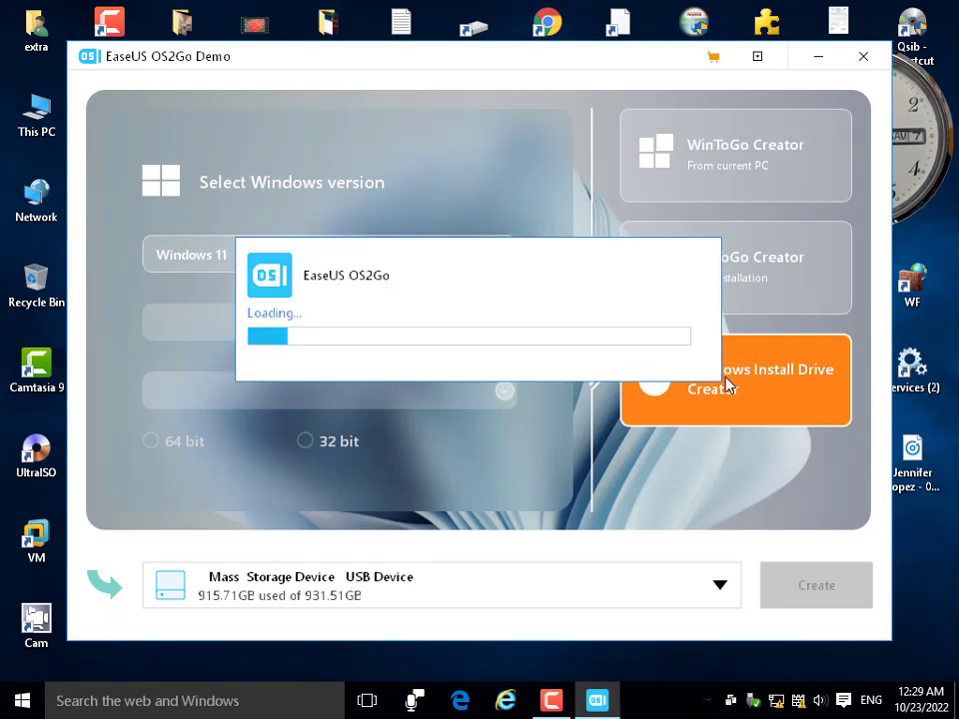
{"action": "left_click", "coordinate": [340, 592]}
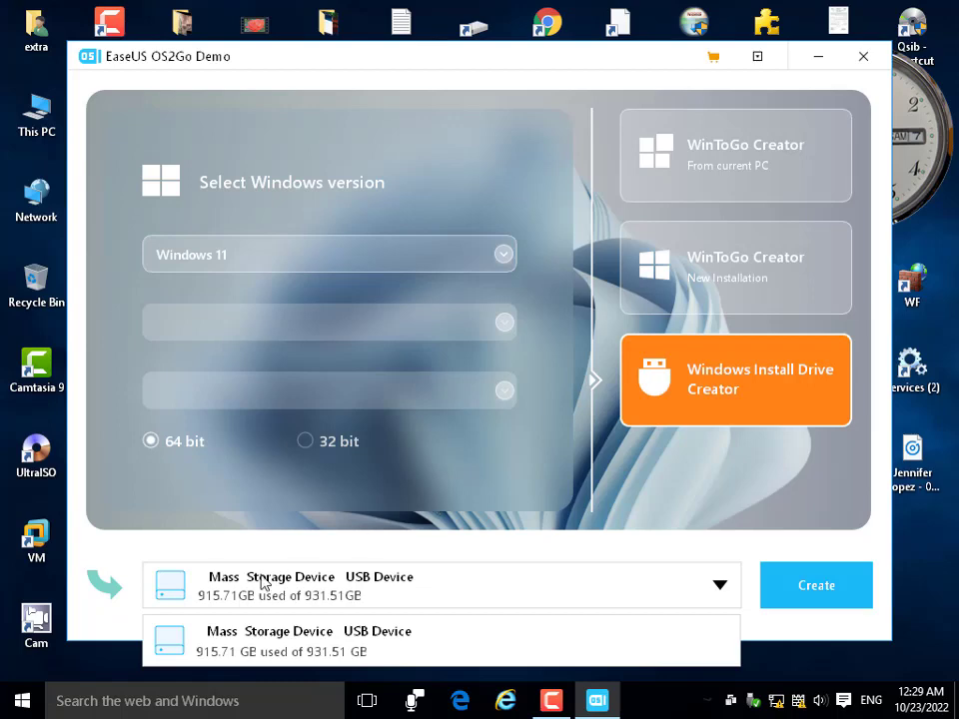
{"action": "left_click", "coordinate": [98, 549]}
Switch between New Installation, From current PC and install-drive modes, then exit EaseUS OS2Go.
{"action": "left_click", "coordinate": [351, 590]}
{"action": "left_click", "coordinate": [763, 284]}
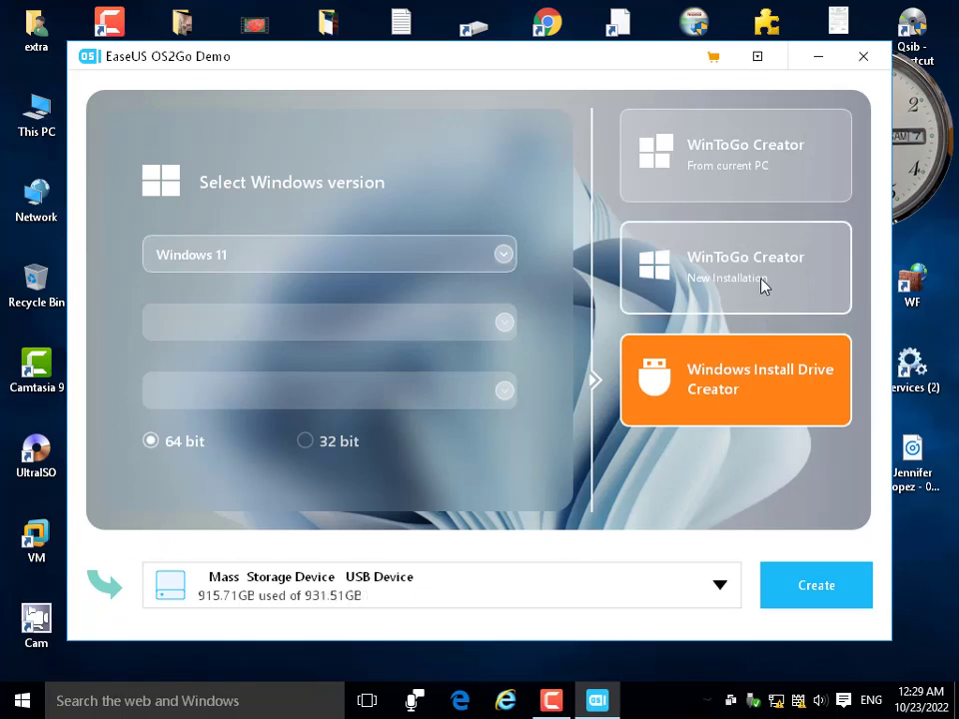
{"action": "left_click", "coordinate": [762, 285]}
{"action": "left_click", "coordinate": [745, 178]}
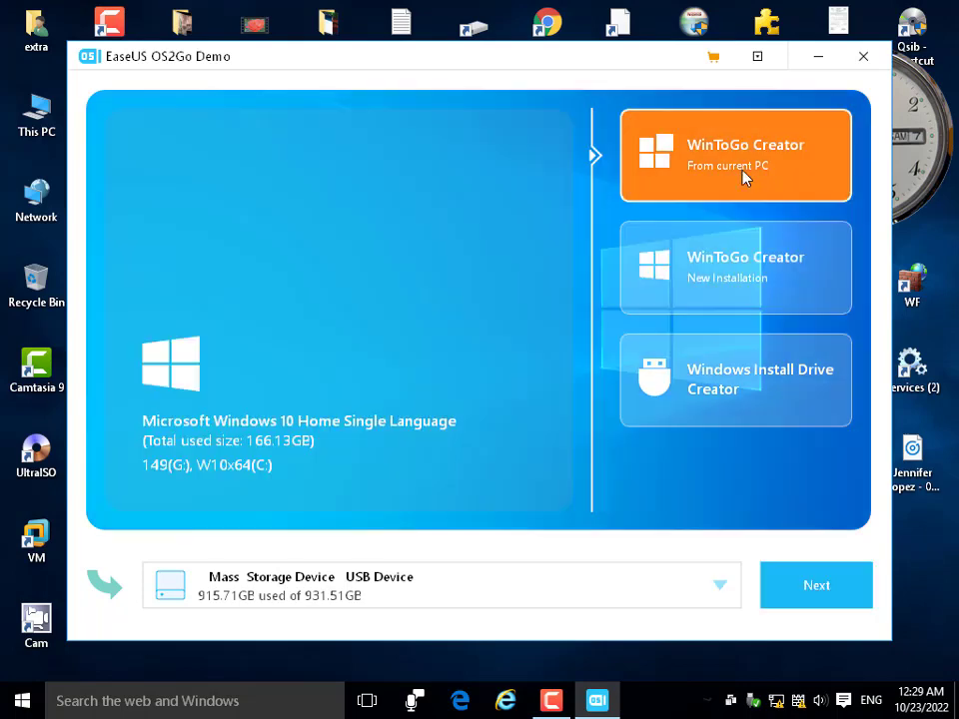
{"action": "left_click", "coordinate": [744, 384]}
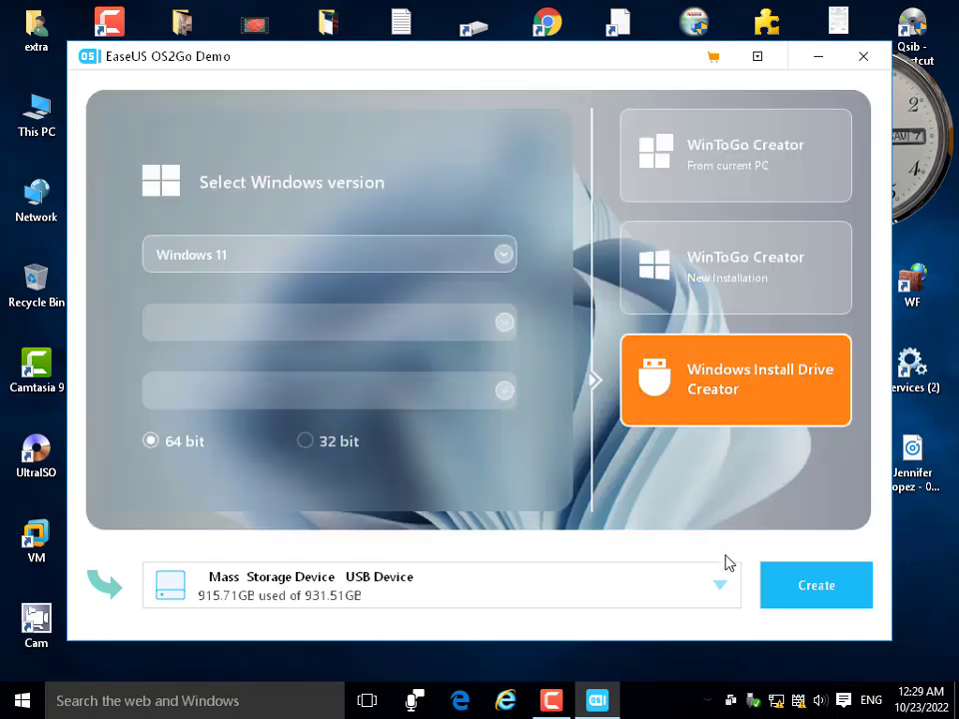
{"action": "left_click", "coordinate": [720, 586]}
{"action": "left_click", "coordinate": [863, 56]}
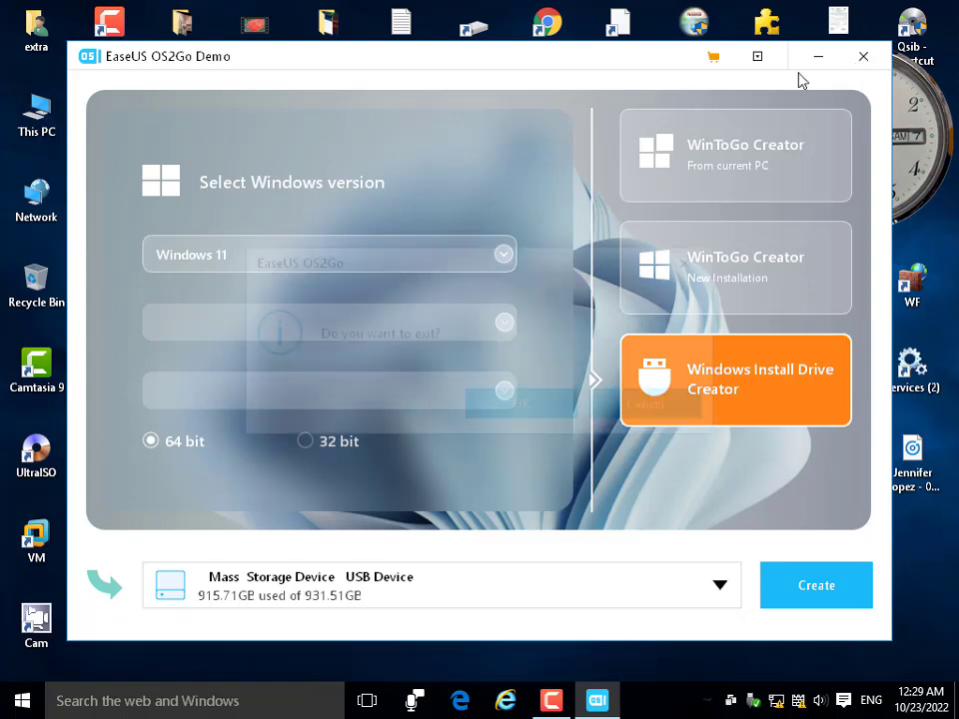
{"action": "left_click", "coordinate": [562, 409]}
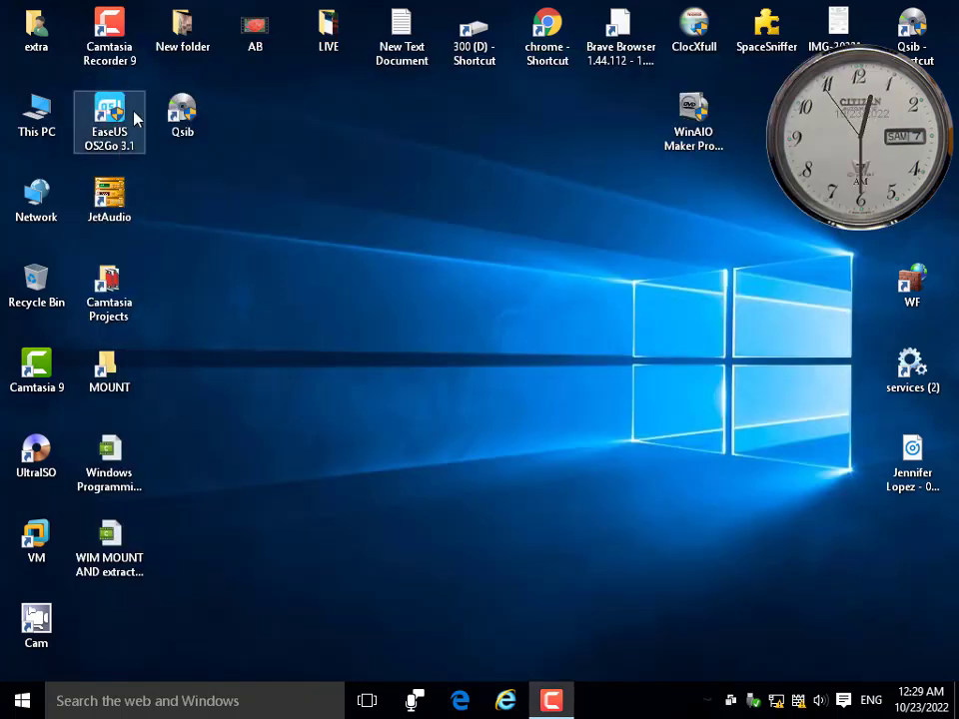
Relaunch EaseUS OS2Go, dismiss activation, and target the 29.30 GB HANY-ADE Technology USB drive.
{"action": "double_click", "coordinate": [133, 118]}
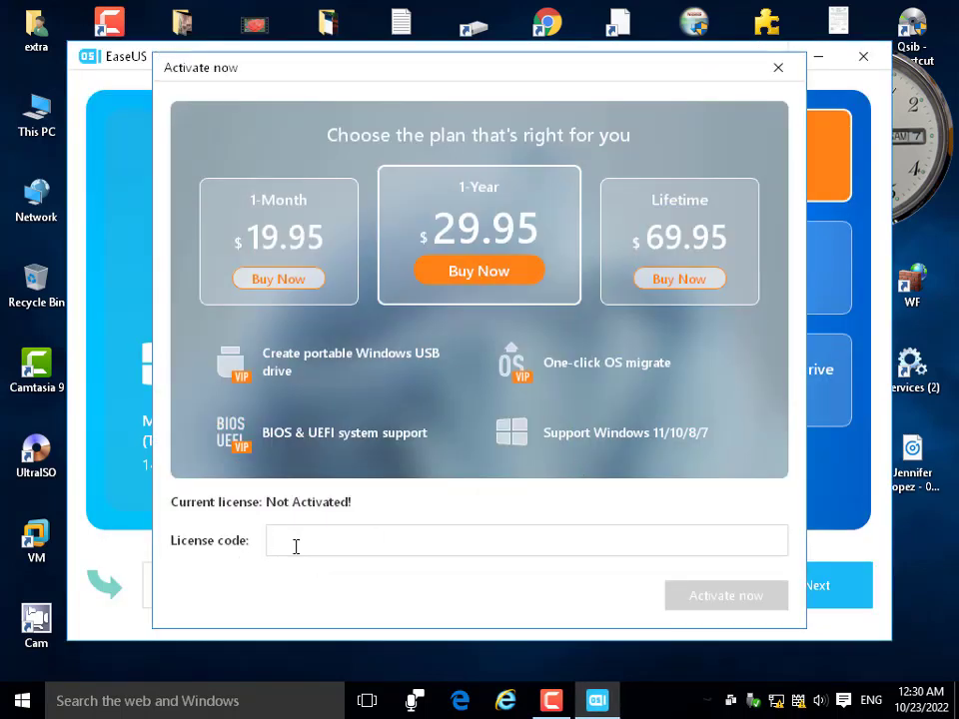
{"action": "left_click", "coordinate": [785, 74]}
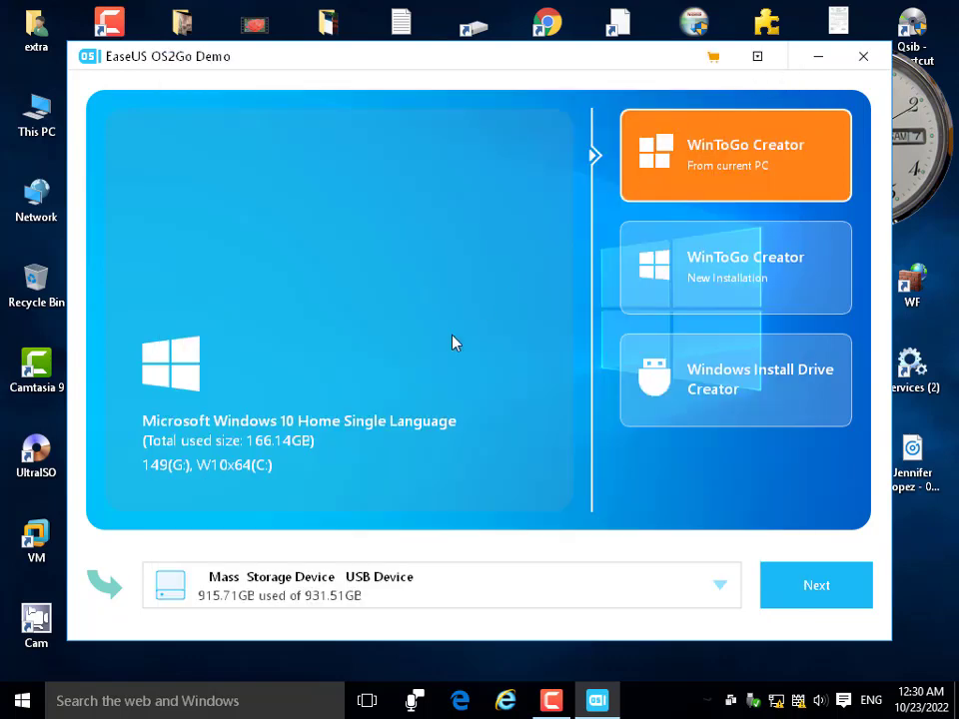
{"action": "left_click", "coordinate": [385, 582]}
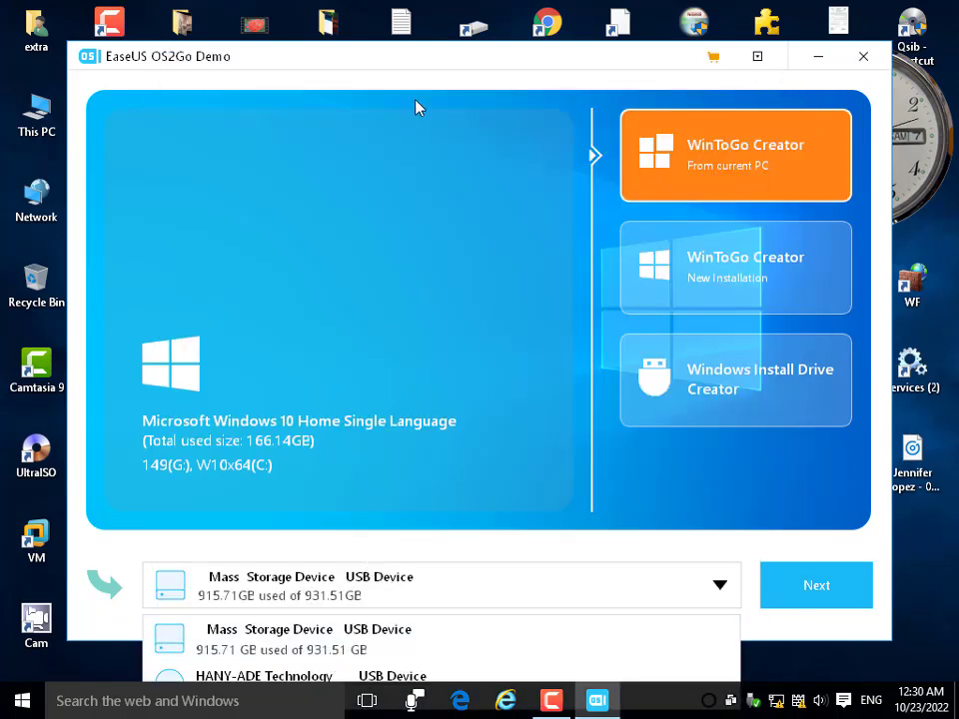
{"action": "left_click_drag", "start_coordinate": [425, 66], "coordinate": [416, 26]}
{"action": "left_click", "coordinate": [306, 549]}
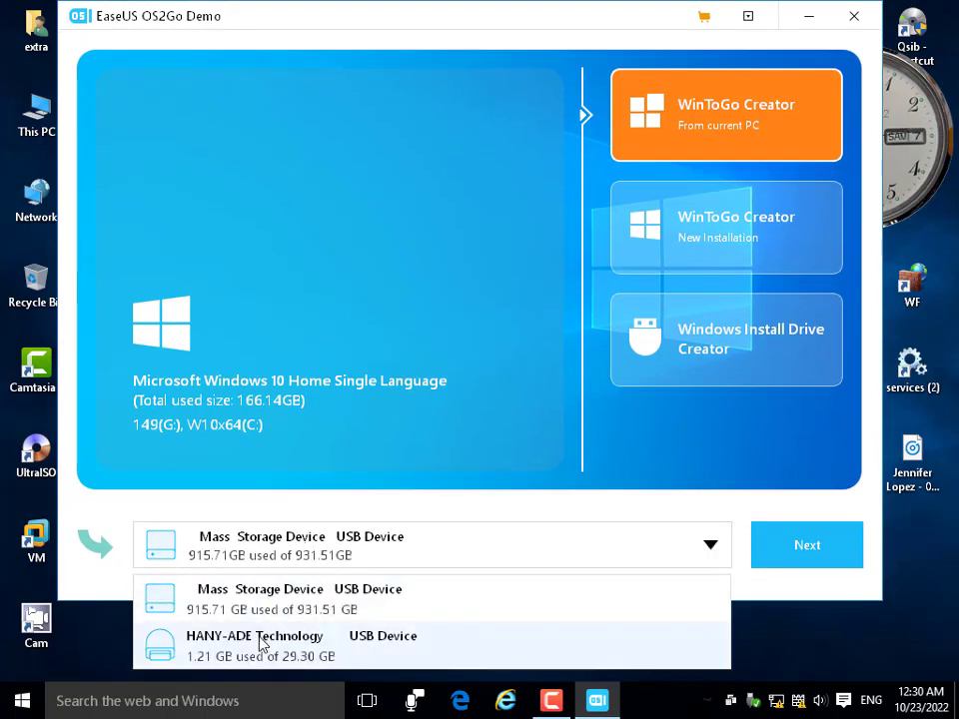
{"action": "left_click", "coordinate": [282, 649]}
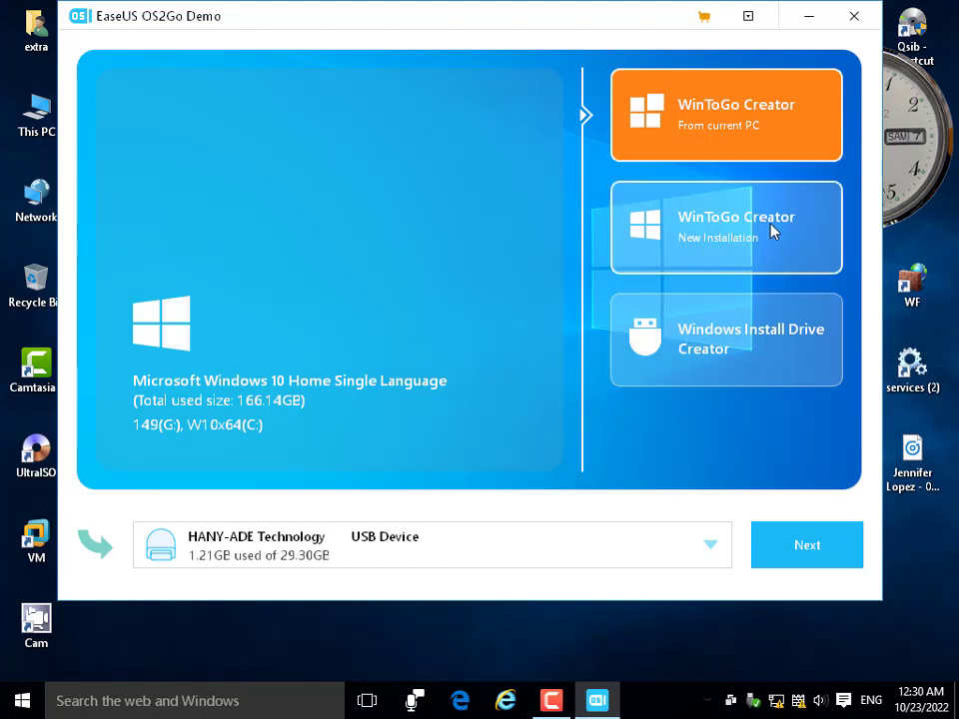
Start a WinToGo New Installation from the local ISO file D:\W10_Games.iso.
{"action": "left_click", "coordinate": [709, 234]}
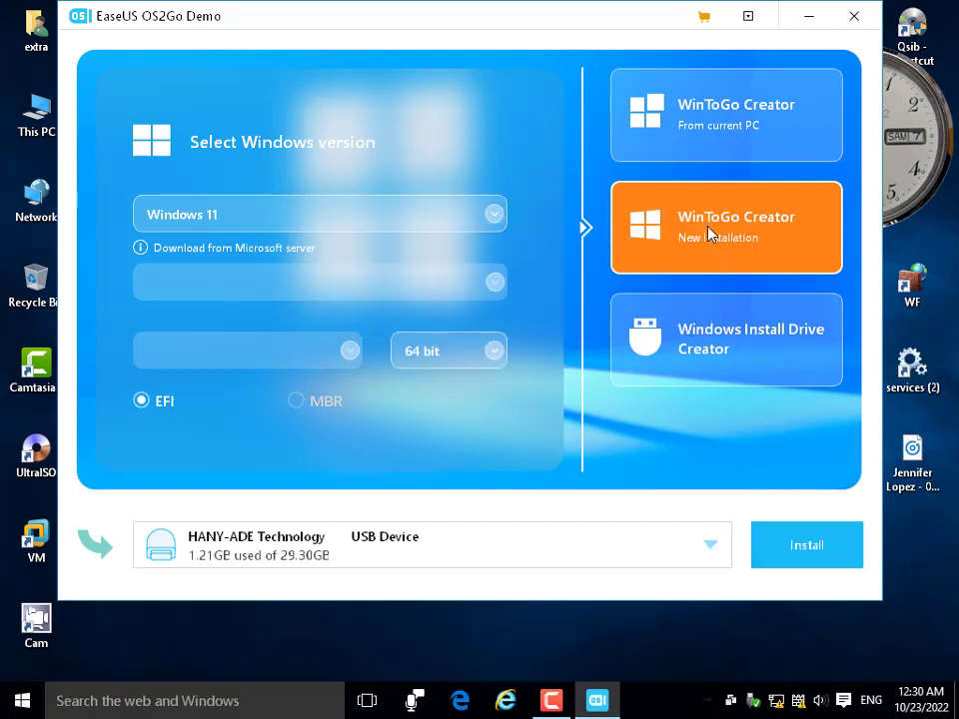
{"action": "left_click", "coordinate": [460, 213]}
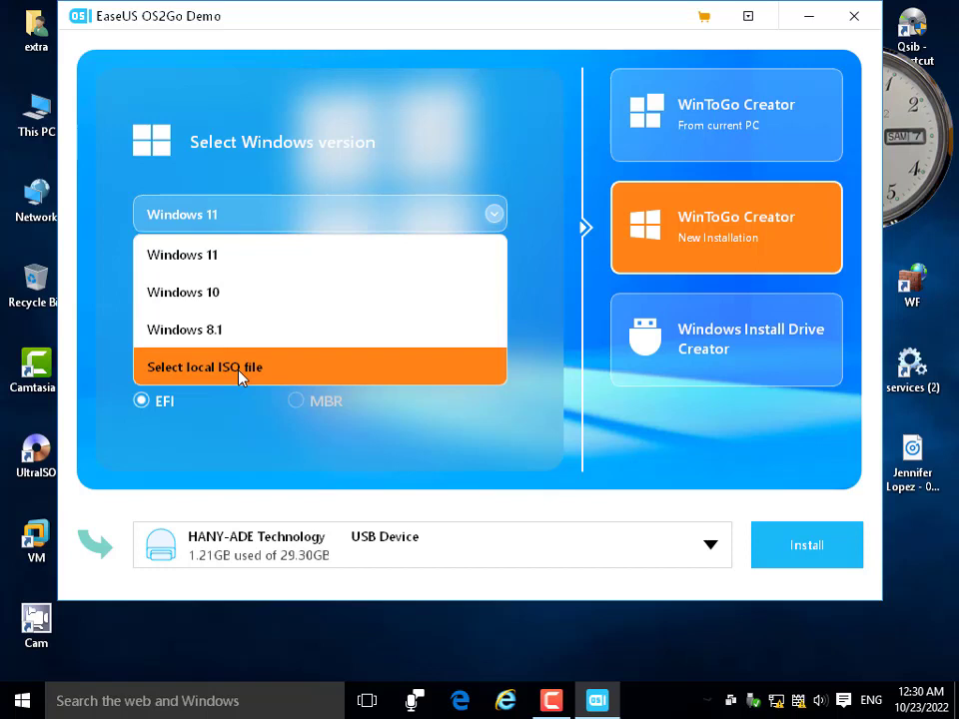
{"action": "left_click", "coordinate": [239, 368]}
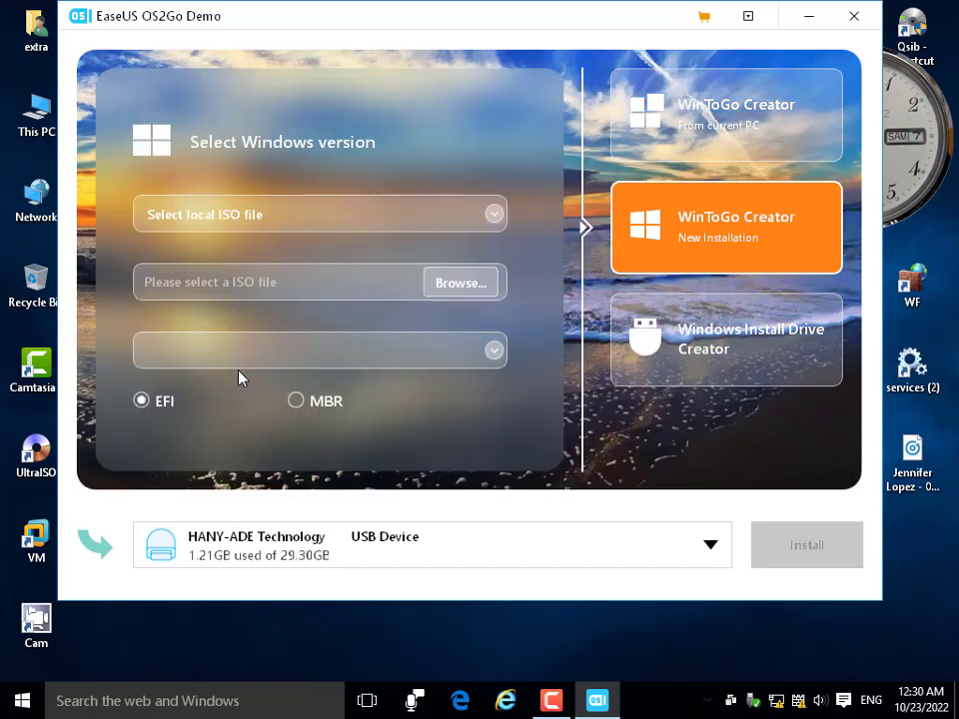
{"action": "left_click", "coordinate": [482, 289]}
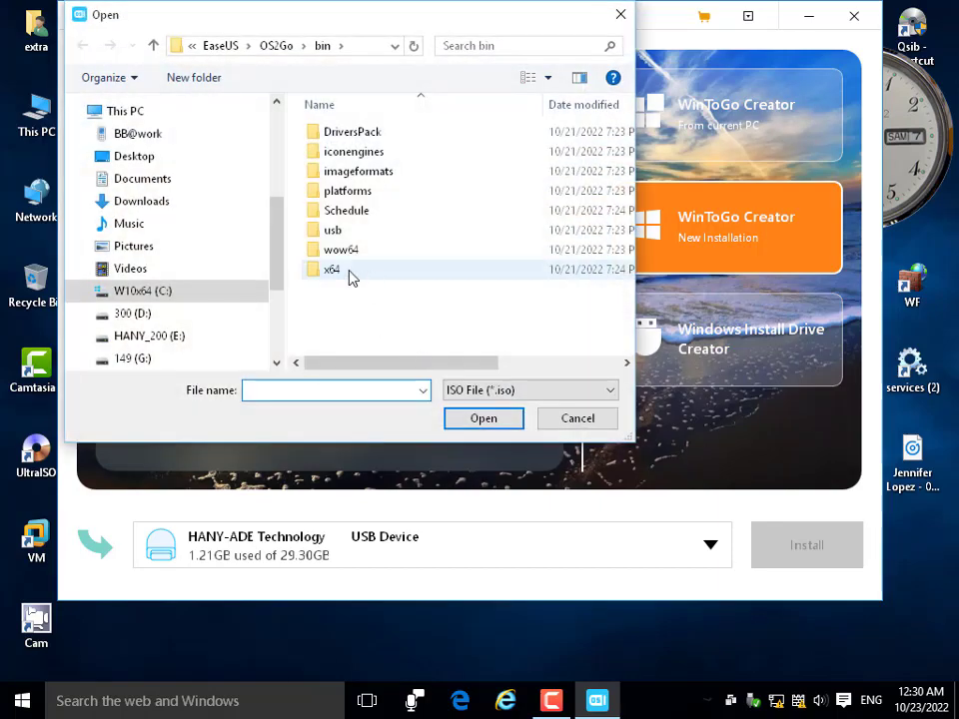
{"action": "left_click", "coordinate": [161, 313]}
{"action": "left_click", "coordinate": [340, 309]}
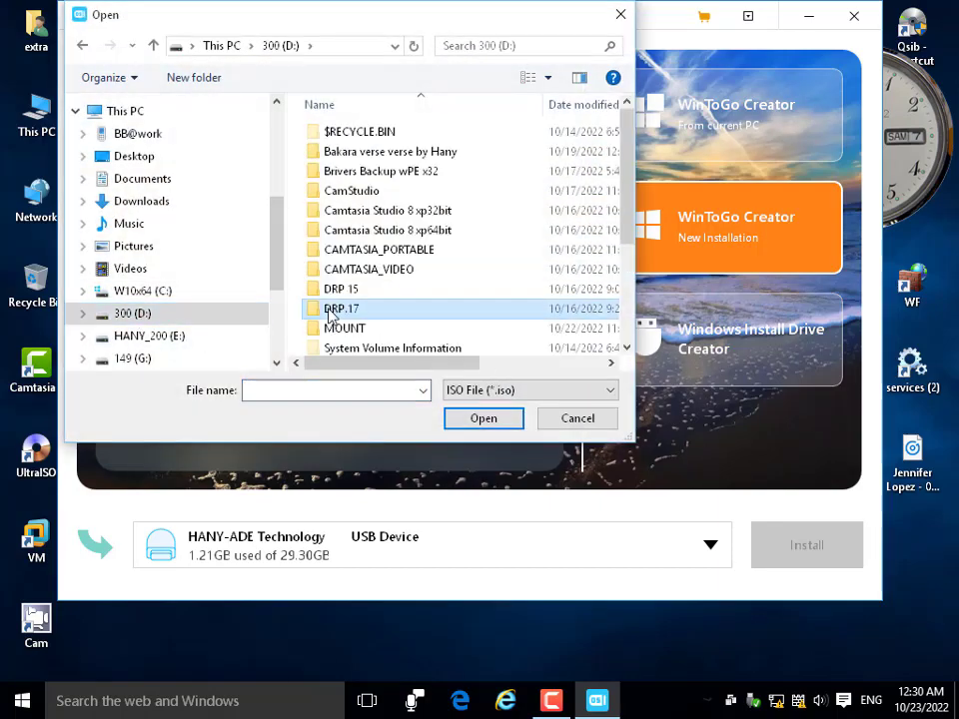
{"action": "scroll", "coordinate": [334, 250], "scroll_direction": "down", "scroll_amount": 3}
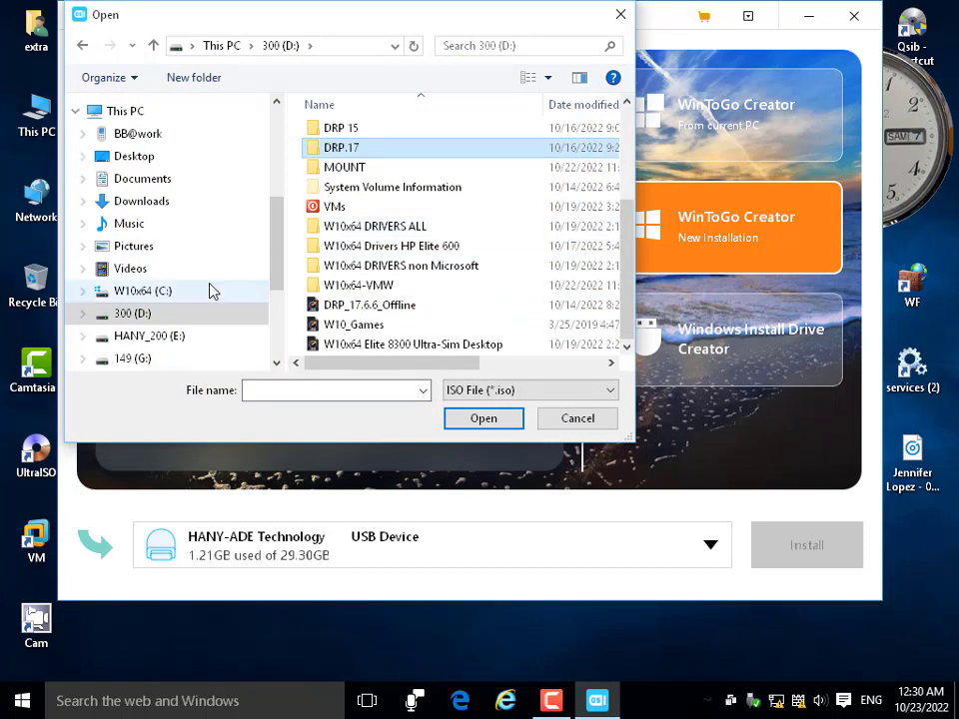
{"action": "left_click", "coordinate": [350, 325]}
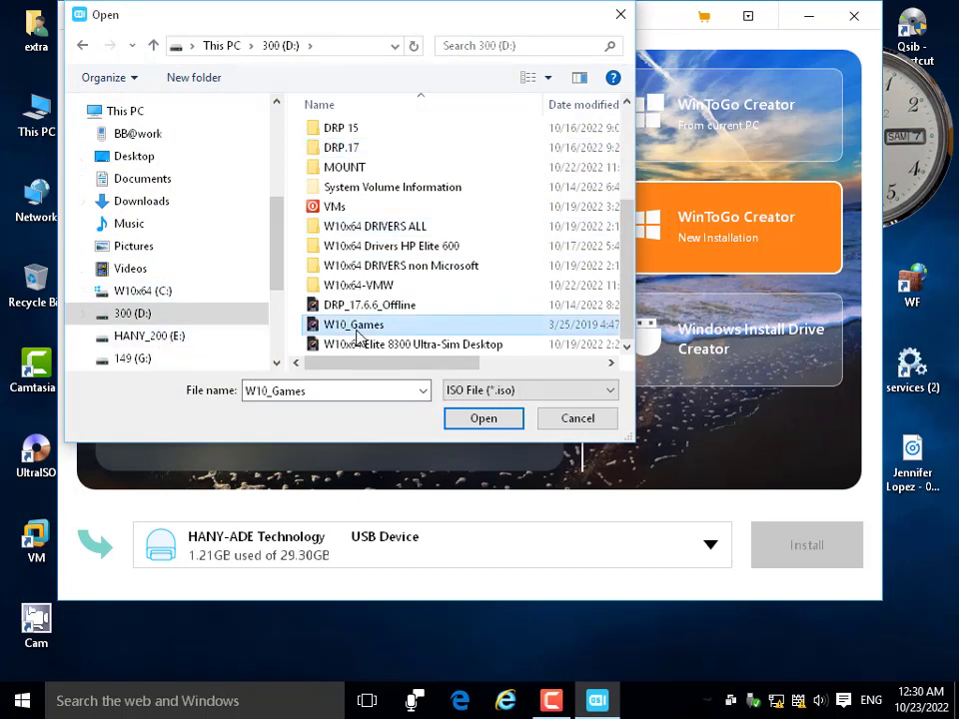
{"action": "left_click", "coordinate": [488, 419]}
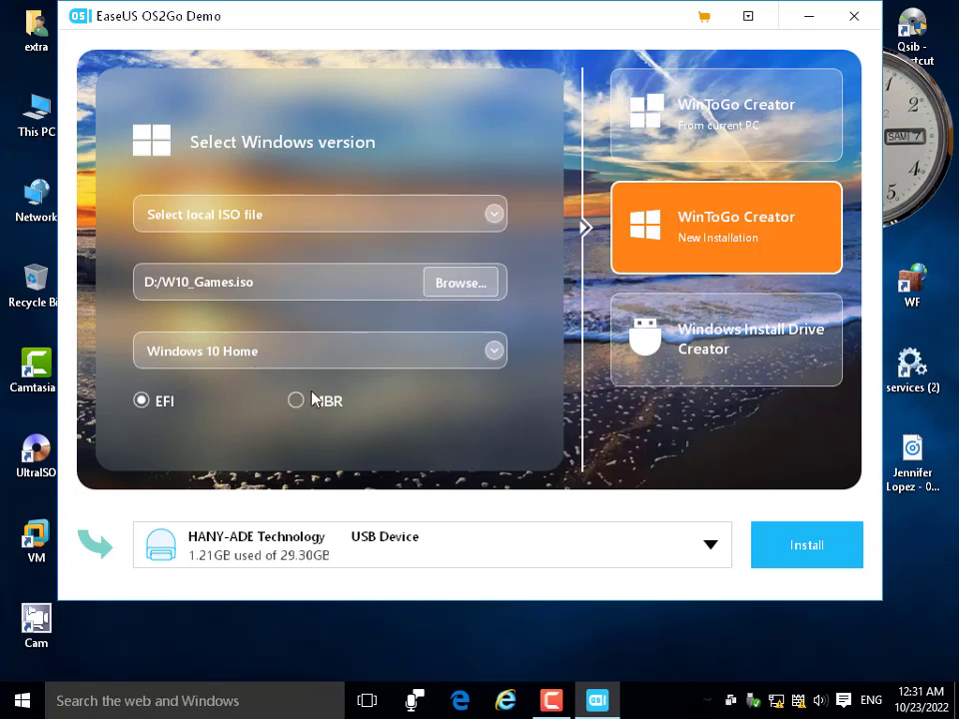
Choose MBR partitioning and Windows 10 Home, start the install, and dismiss the activation prompt.
{"action": "left_click", "coordinate": [297, 400]}
{"action": "left_click", "coordinate": [264, 364]}
{"action": "left_click", "coordinate": [264, 374]}
{"action": "left_click", "coordinate": [814, 549]}
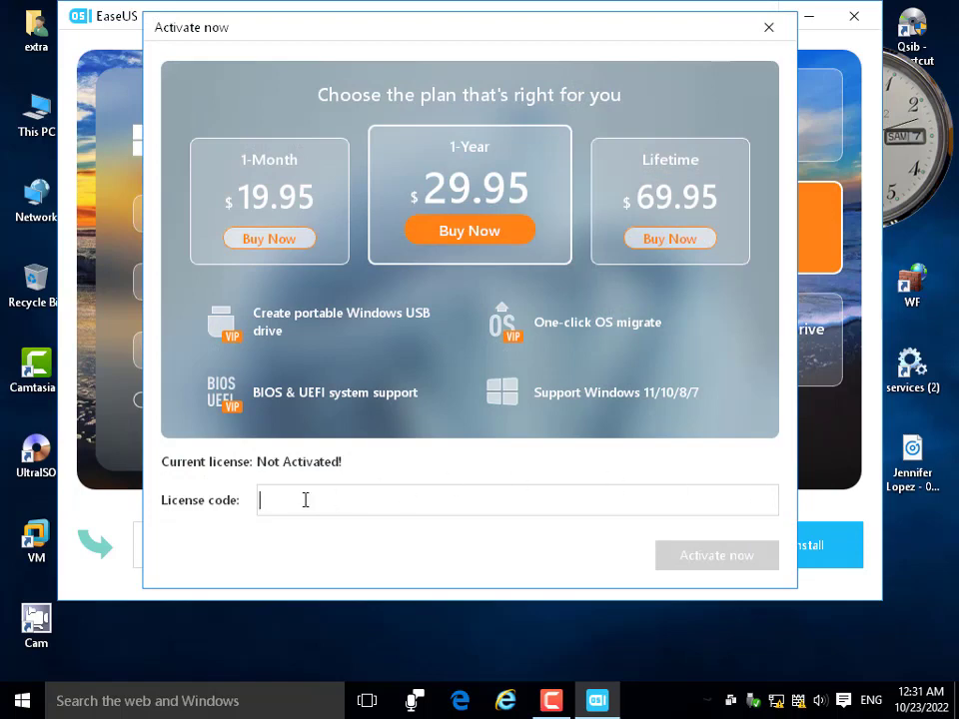
{"action": "left_click", "coordinate": [768, 28]}
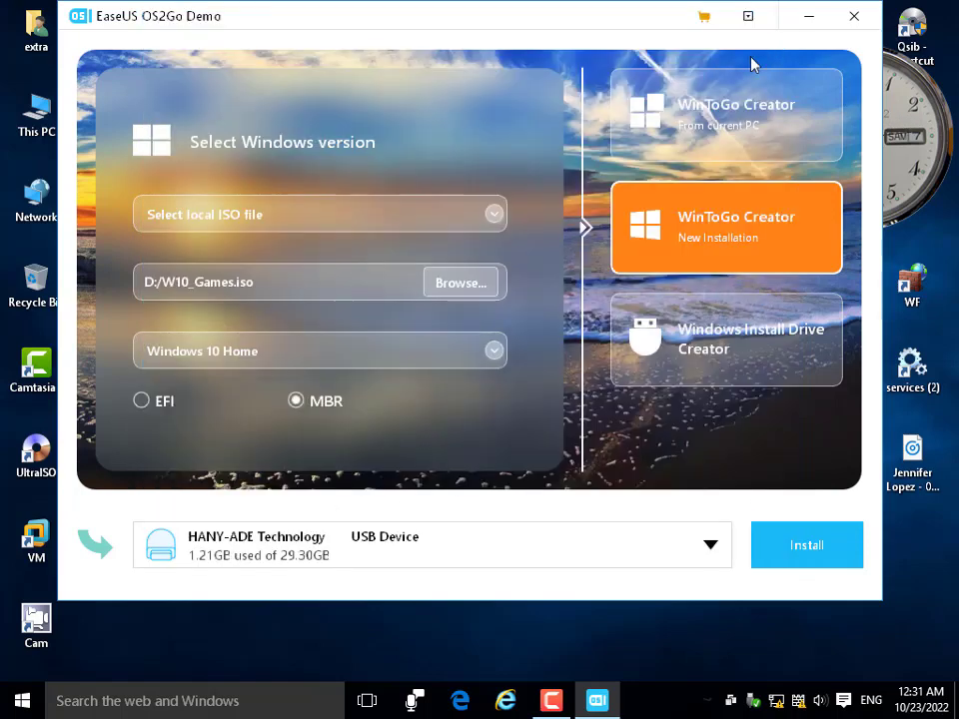
Choose WinToGo from the current PC, advance to the disk-erase warning, then open This PC.
{"action": "left_click", "coordinate": [721, 121]}
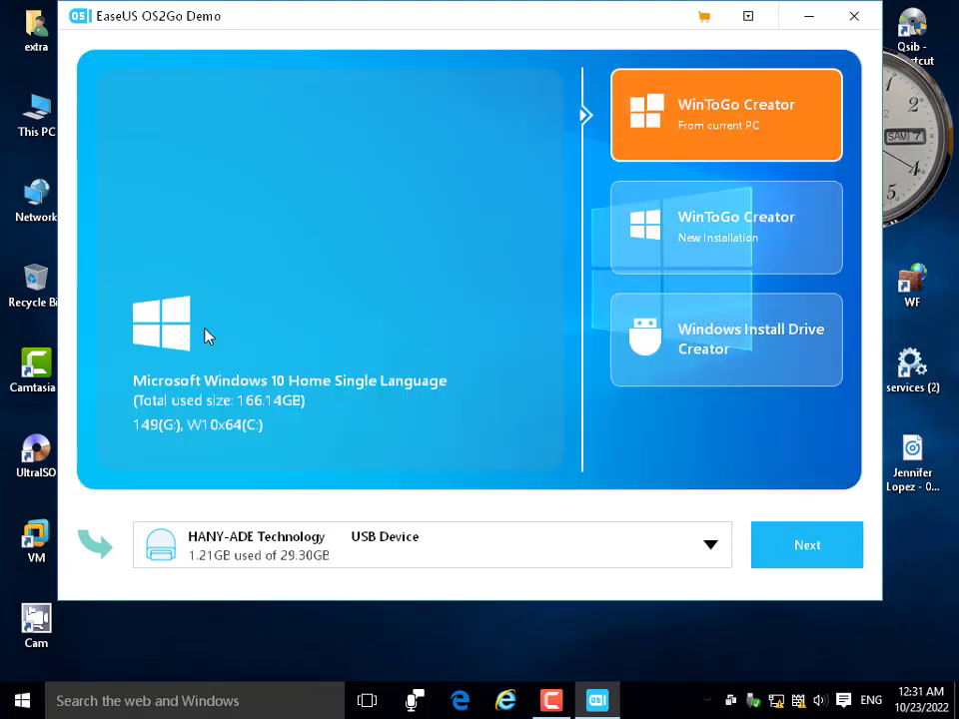
{"action": "left_click", "coordinate": [795, 555]}
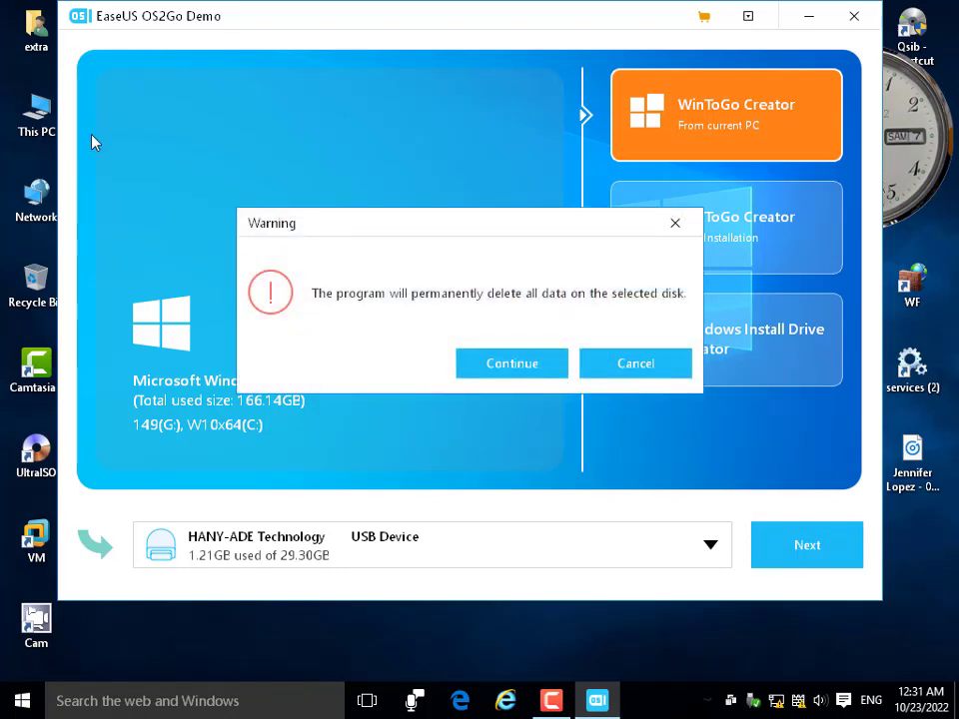
{"action": "double_click", "coordinate": [38, 117]}
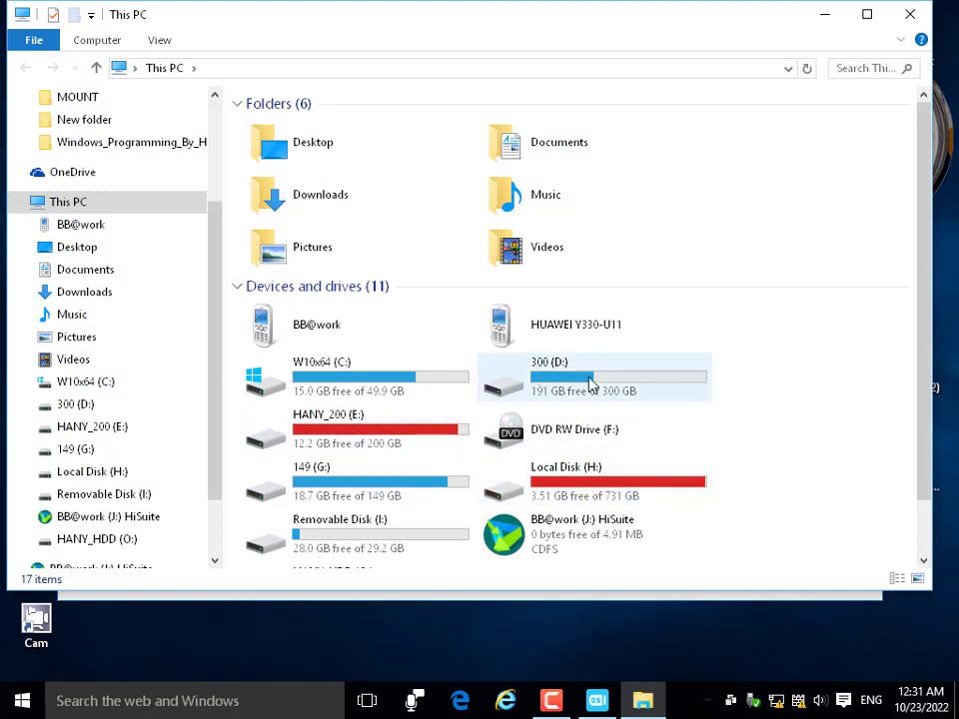
Browse Removable Disk (I:)'s files, then close the Explorer window.
{"action": "double_click", "coordinate": [414, 536]}
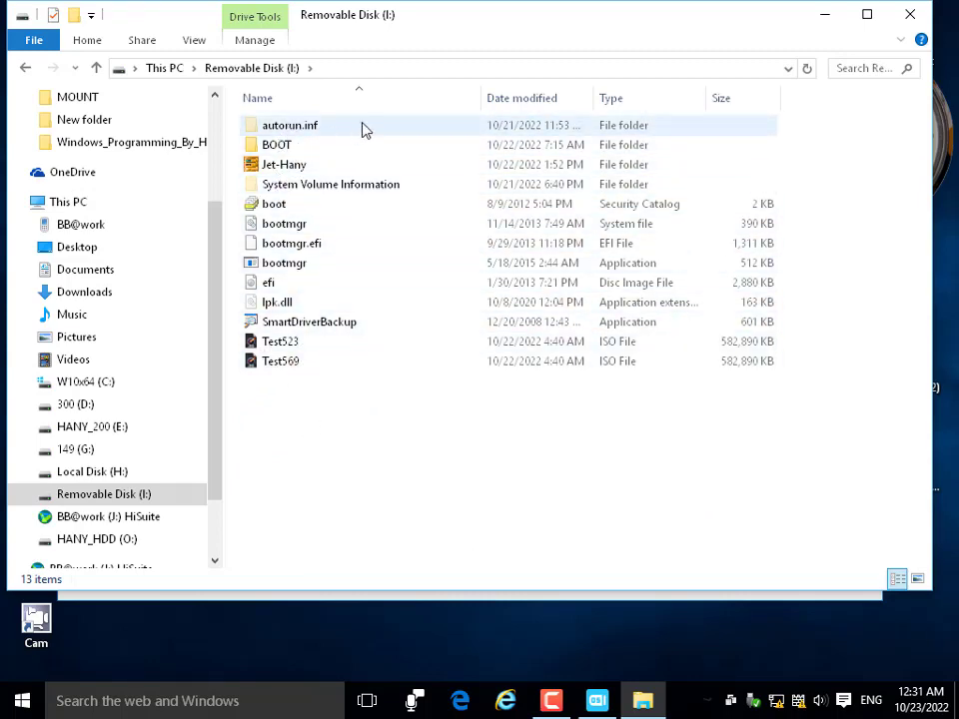
{"action": "left_click", "coordinate": [911, 14]}
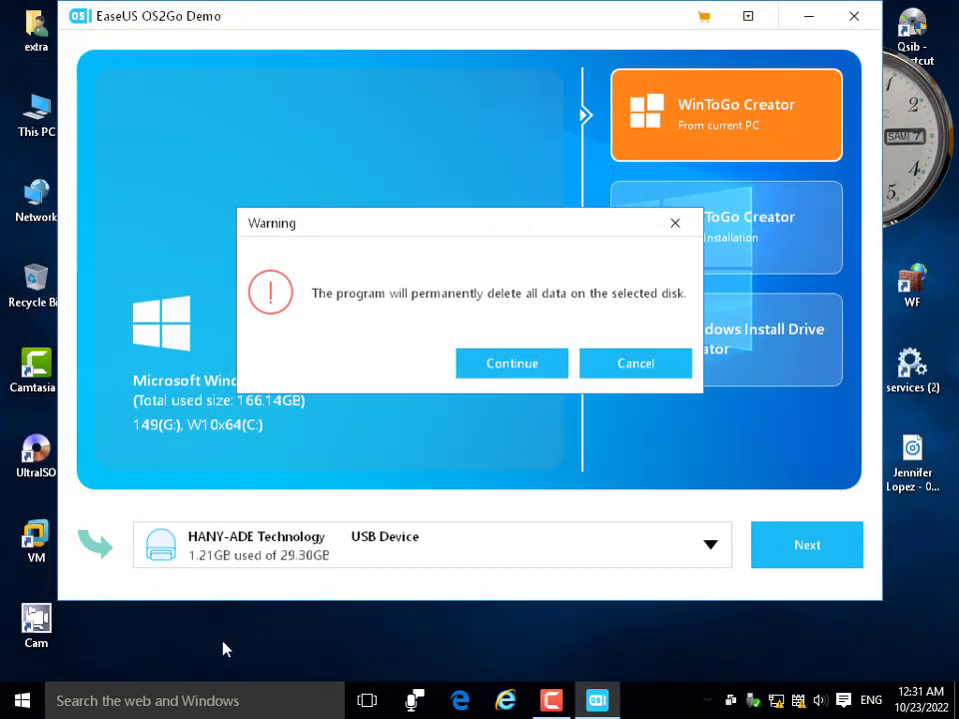
Continue past the data-deletion warning and acknowledge the 174.45 GB not-enough-space error.
{"action": "left_click", "coordinate": [514, 364]}
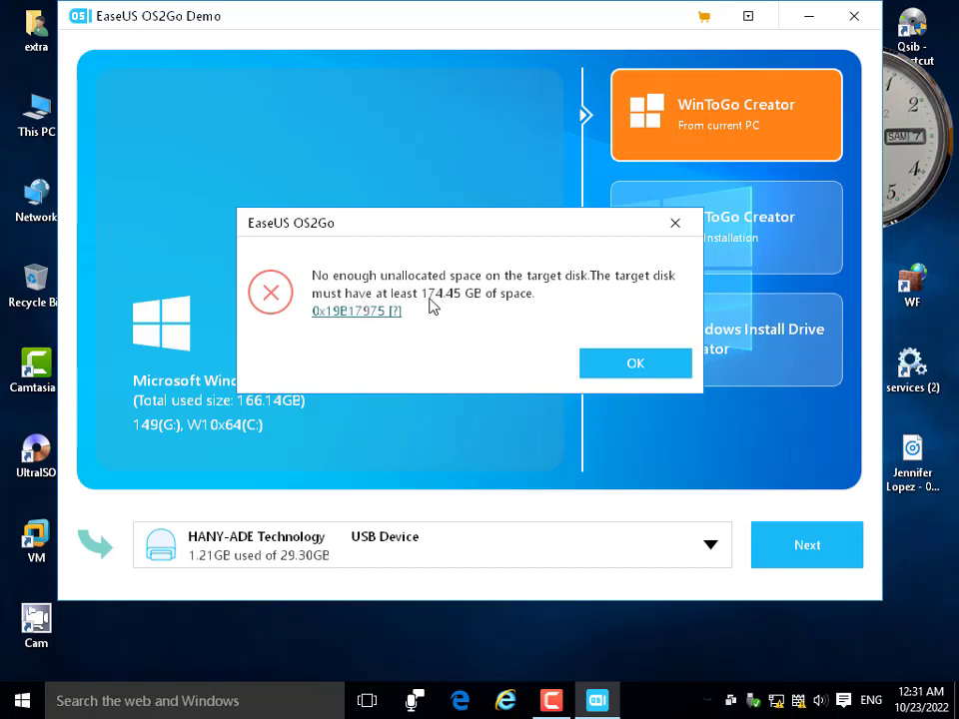
{"action": "left_click", "coordinate": [620, 376]}
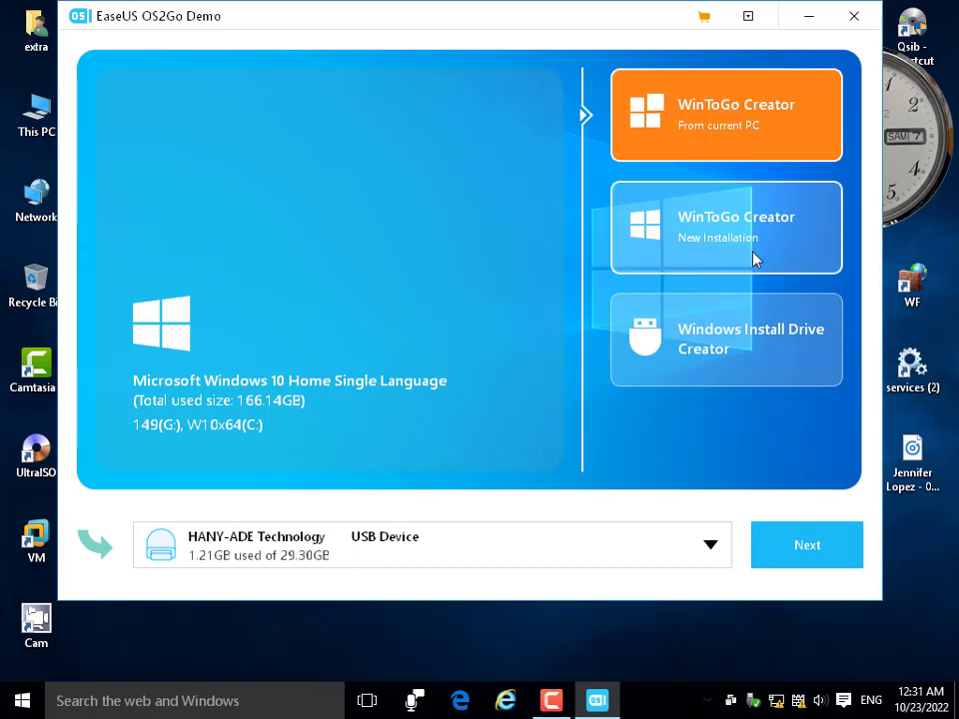
Set install-drive mode to Windows 10 with the HANY-ADE Technology USB device as target.
{"action": "left_click", "coordinate": [742, 353]}
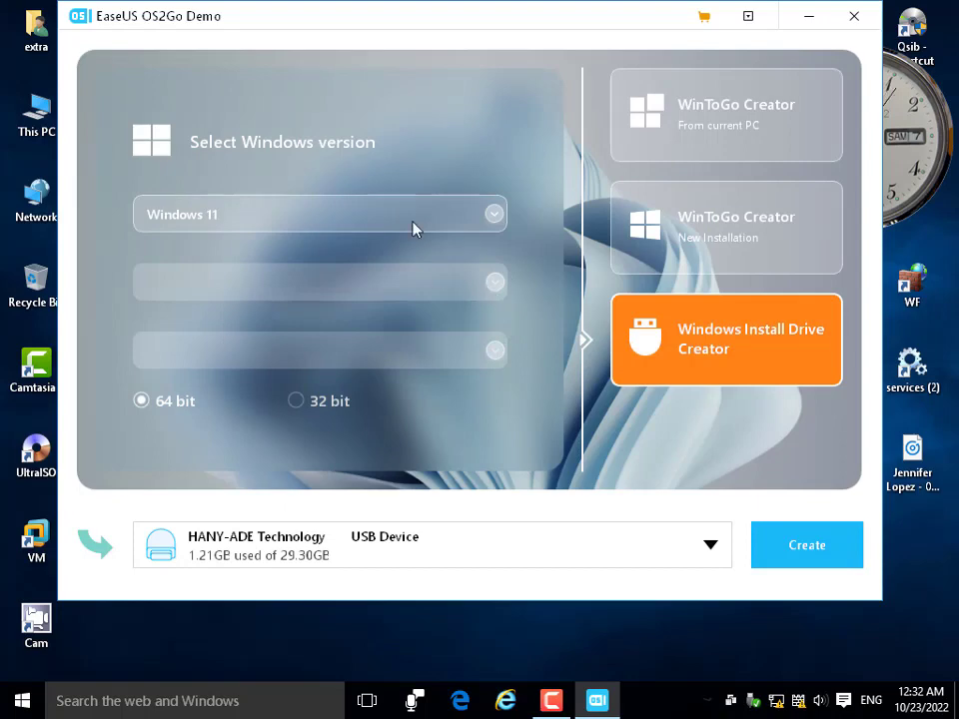
{"action": "left_click", "coordinate": [416, 228]}
{"action": "left_click", "coordinate": [229, 300]}
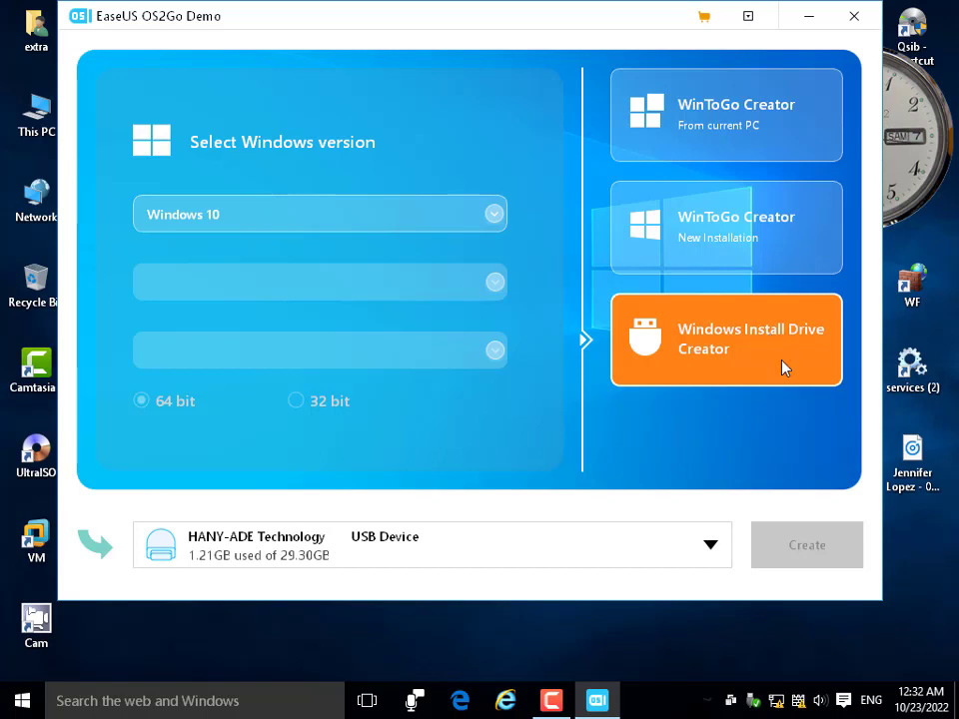
{"action": "left_click", "coordinate": [437, 563]}
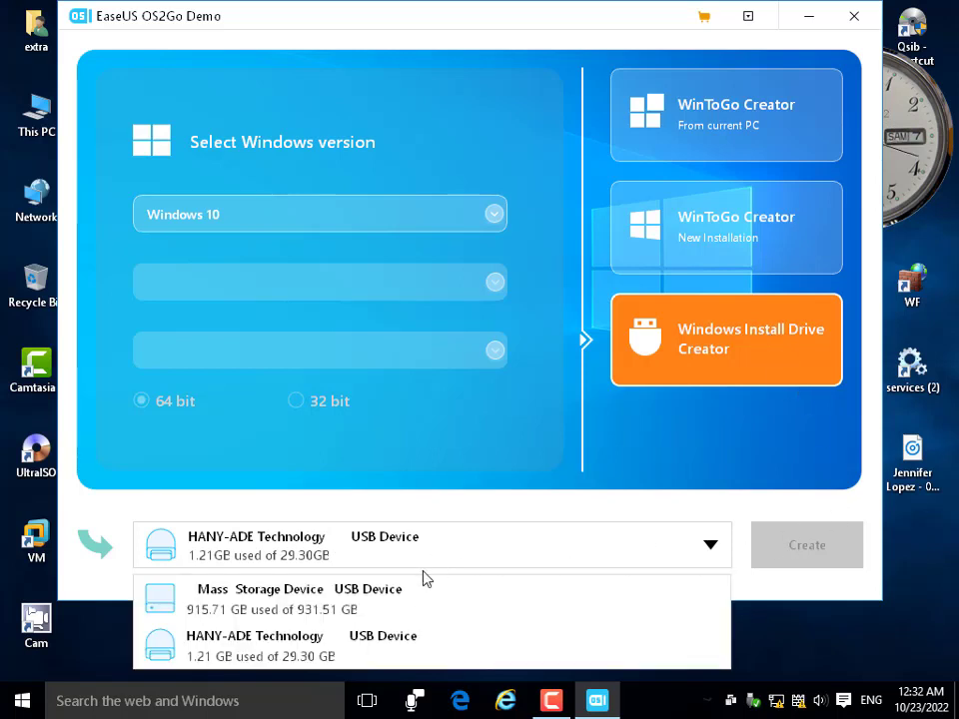
{"action": "left_click", "coordinate": [304, 658]}
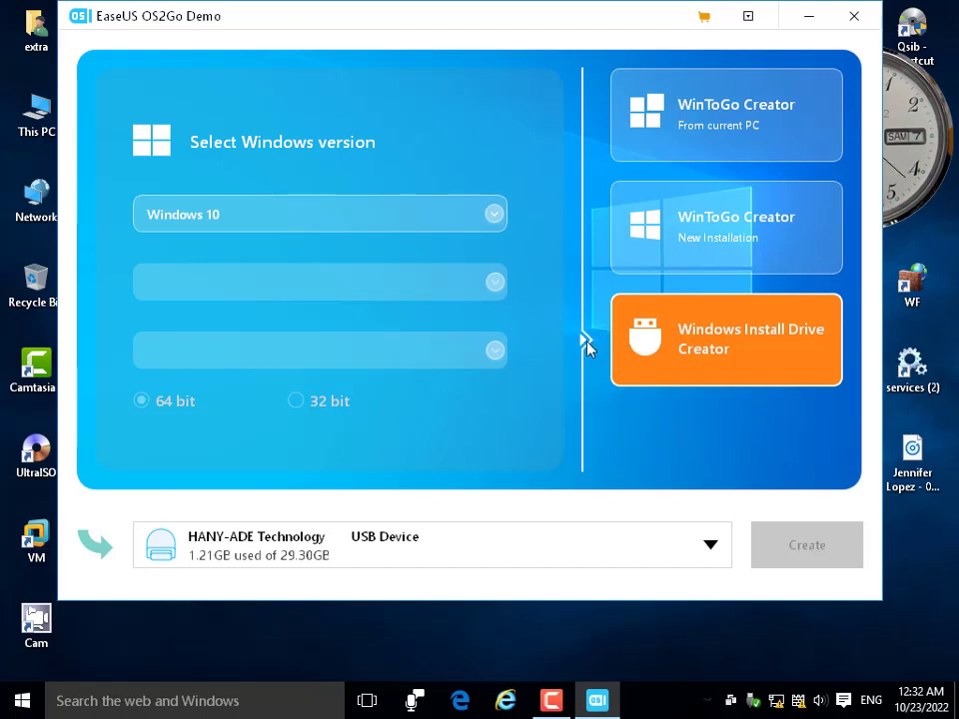
In New Installation mode try Windows 10, 11 and 8.1, then exit EaseUS OS2Go.
{"action": "left_click", "coordinate": [727, 232]}
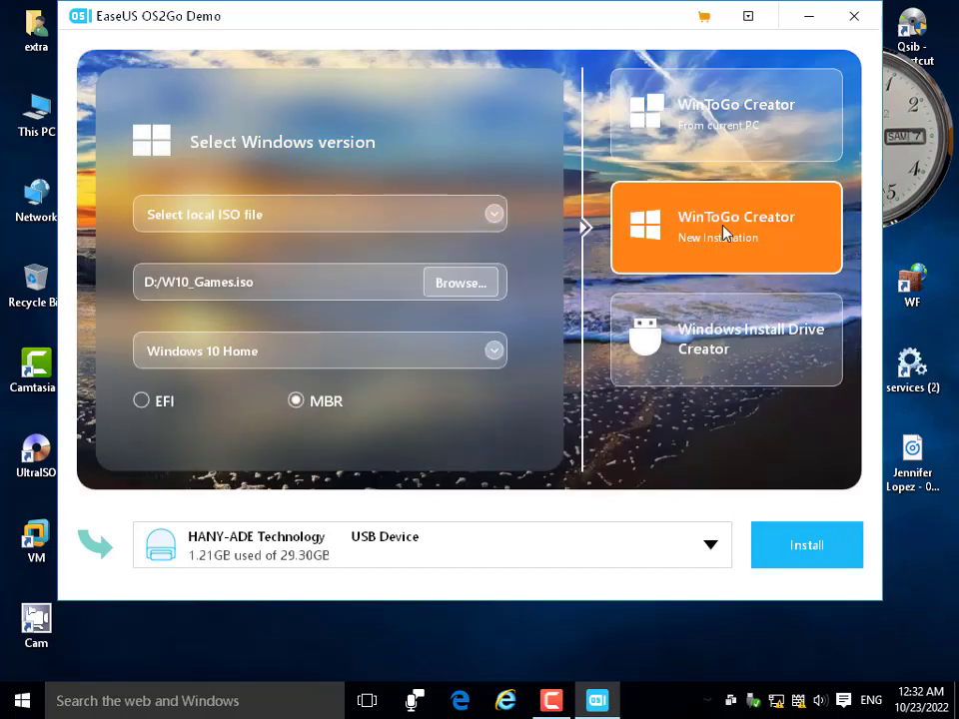
{"action": "left_click", "coordinate": [255, 362]}
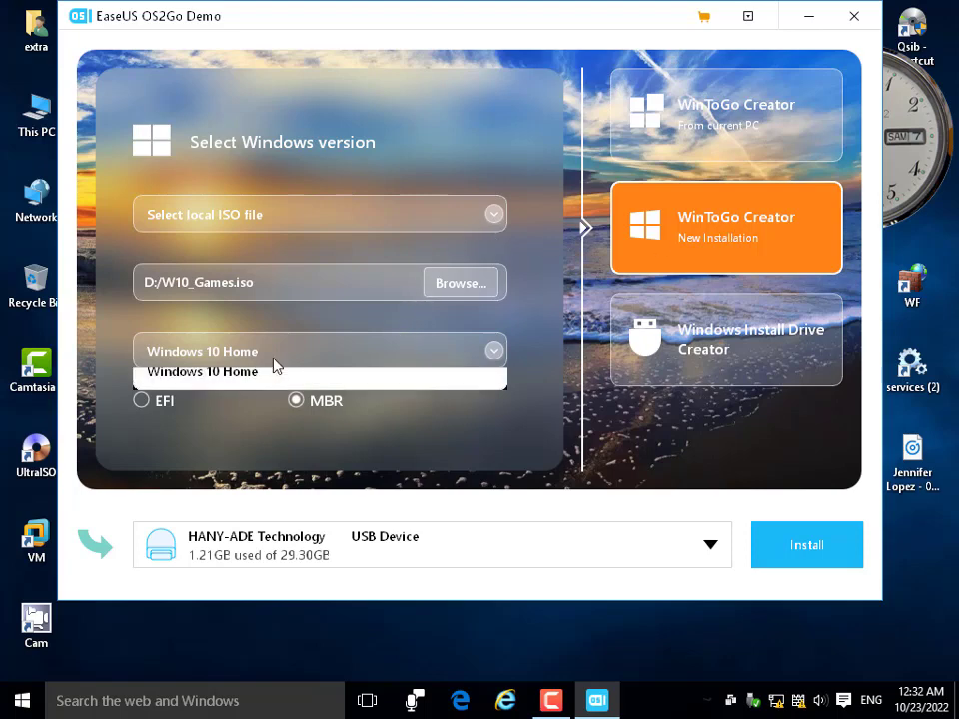
{"action": "left_click", "coordinate": [300, 217]}
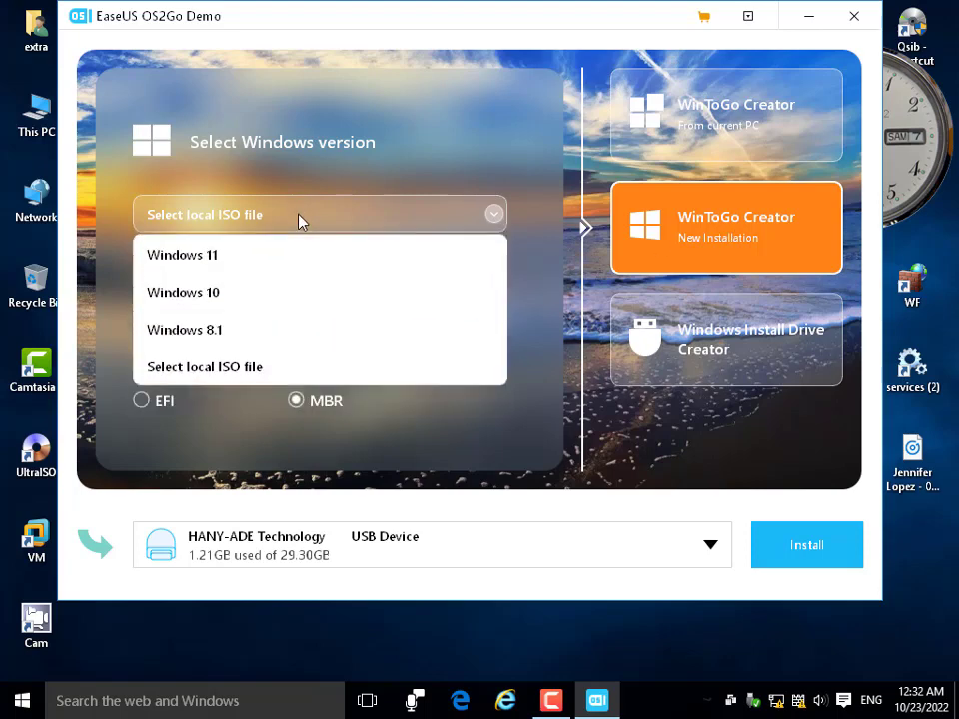
{"action": "left_click", "coordinate": [282, 292]}
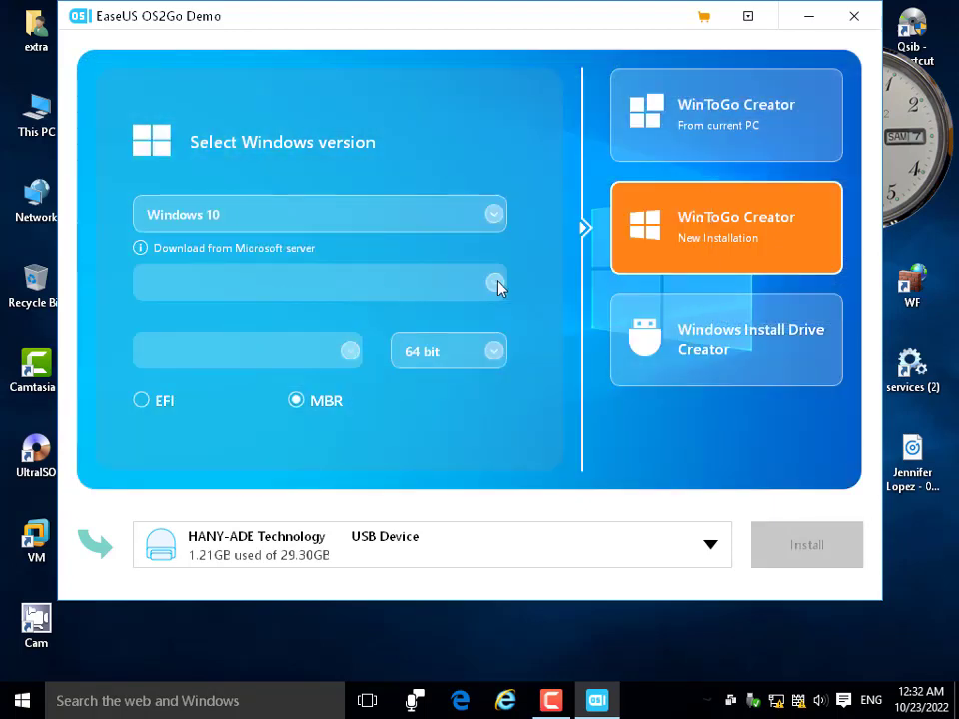
{"action": "left_click", "coordinate": [259, 228]}
{"action": "left_click", "coordinate": [238, 257]}
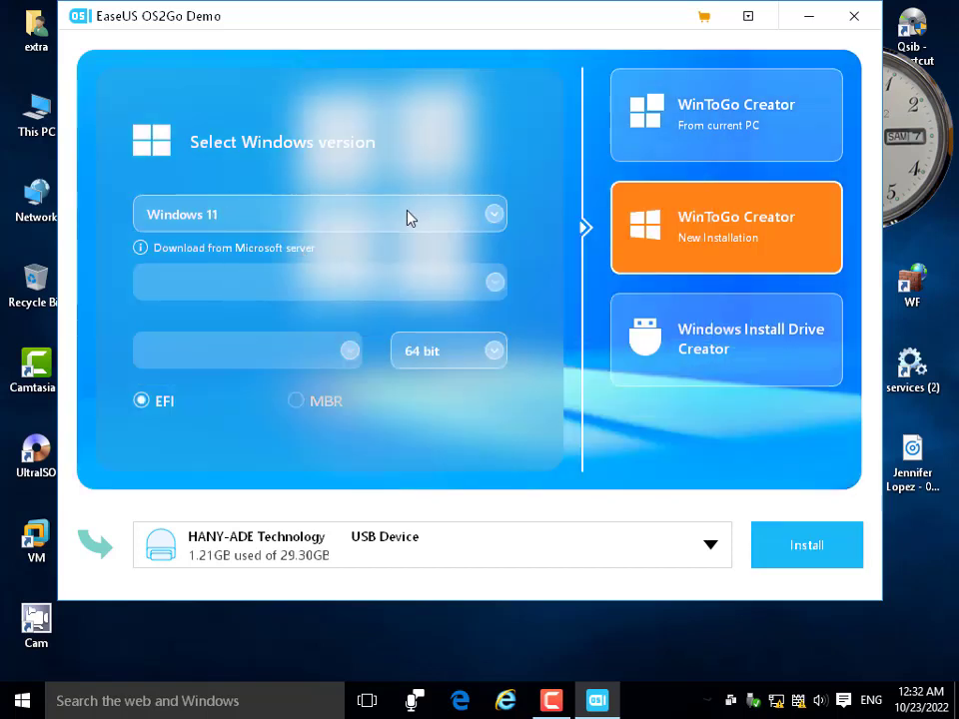
{"action": "left_click", "coordinate": [409, 215]}
{"action": "left_click", "coordinate": [212, 331]}
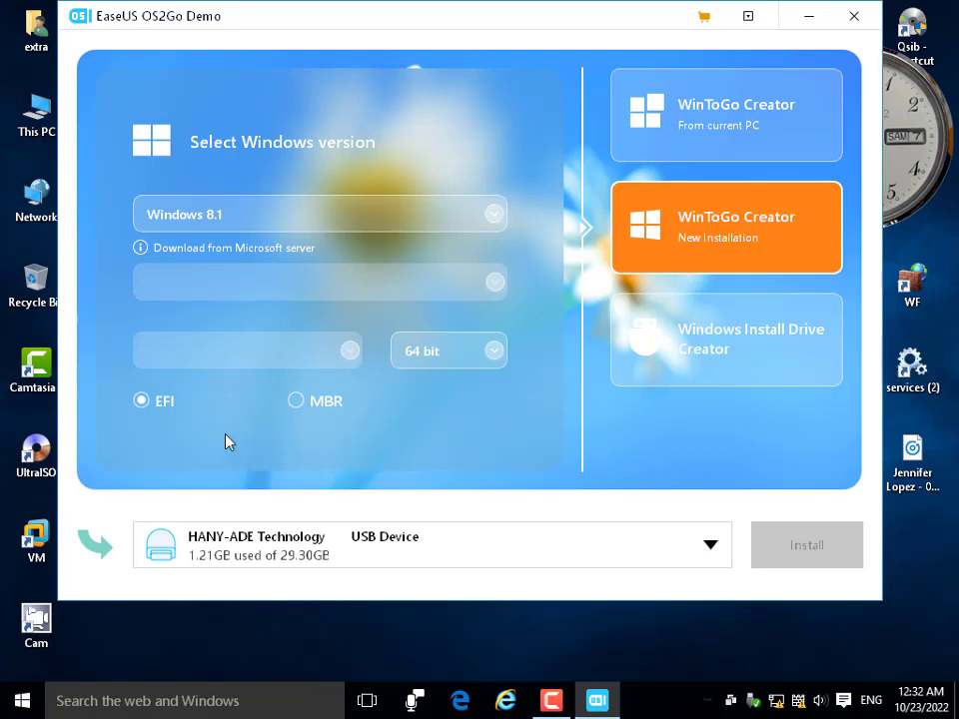
{"action": "left_click", "coordinate": [852, 16]}
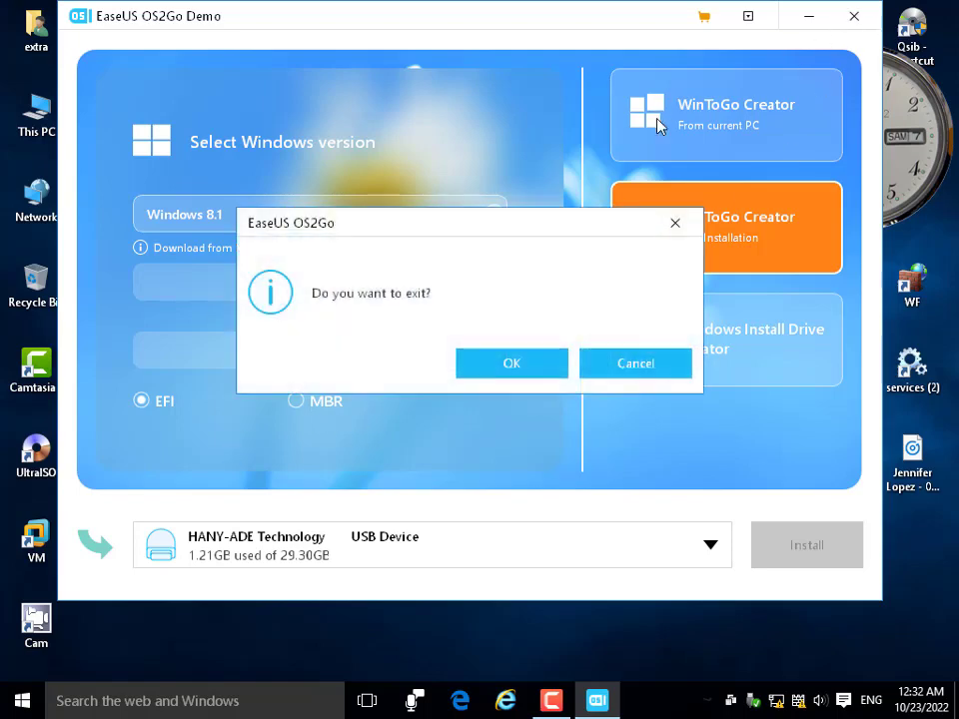
{"action": "left_click", "coordinate": [548, 365]}
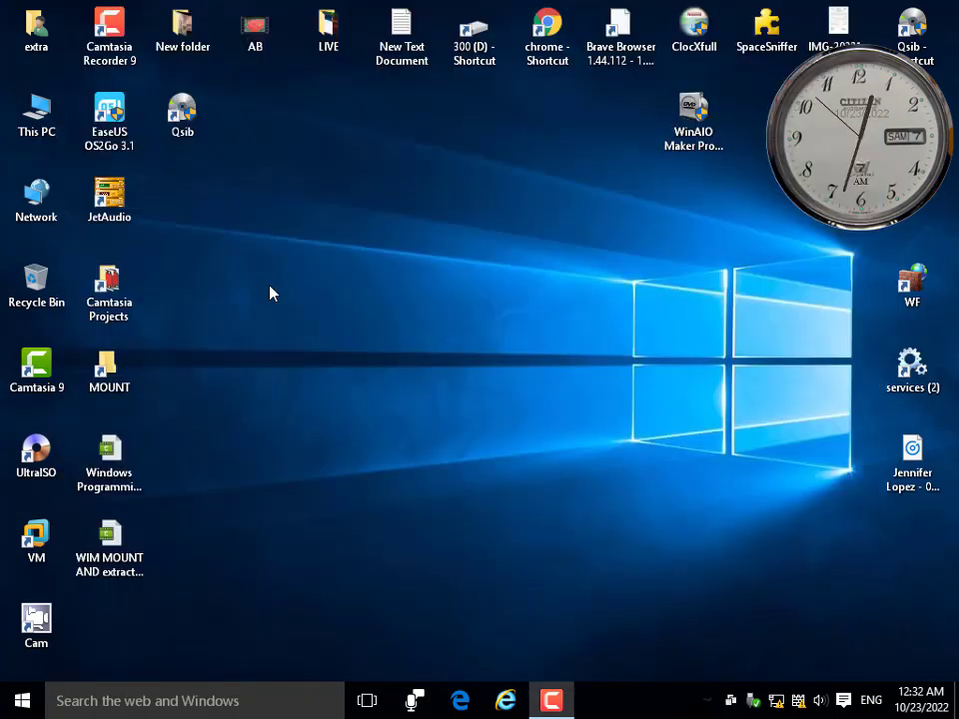
{"action": "double_click", "coordinate": [390, 40]}
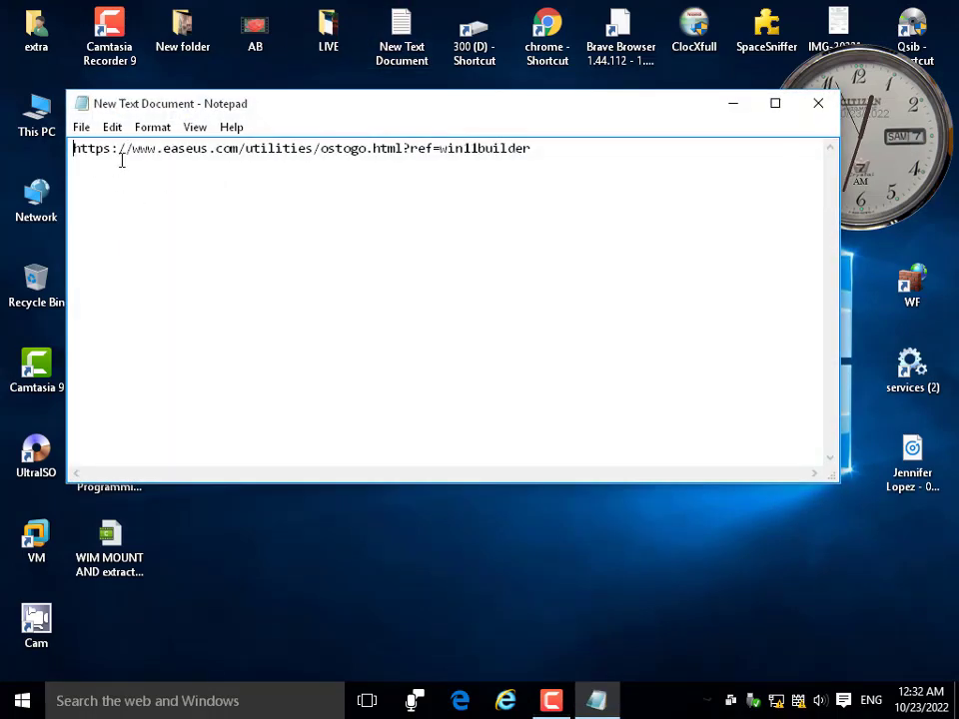
{"action": "left_click_drag", "start_coordinate": [122, 160], "coordinate": [814, 146]}
{"action": "left_click", "coordinate": [819, 108]}
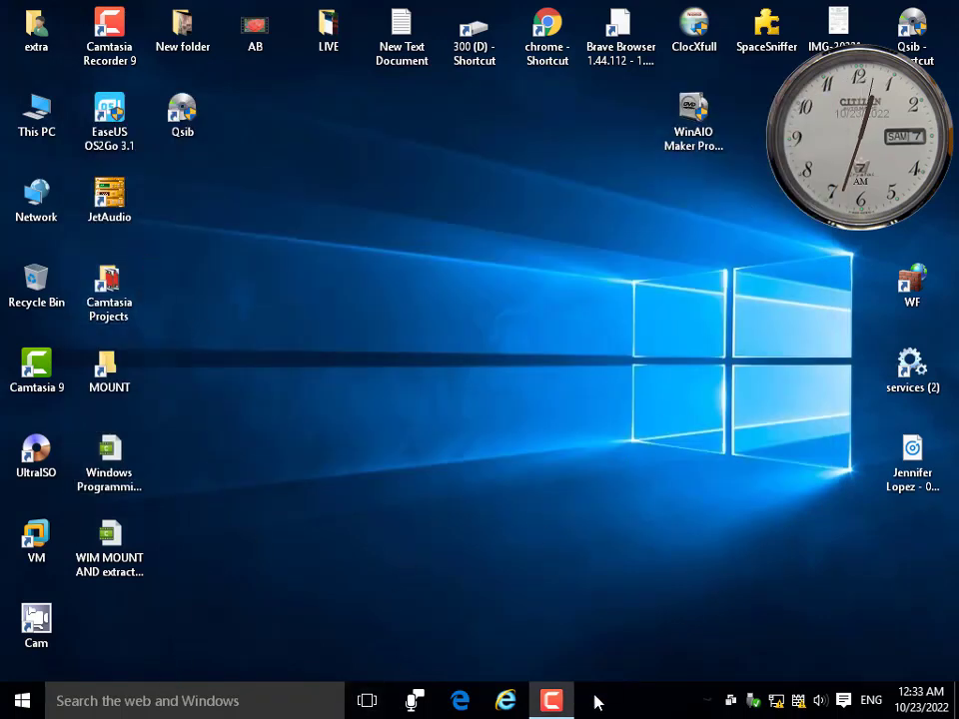
Open This PC briefly, then minimize it and refresh the desktop.
{"action": "double_click", "coordinate": [42, 115]}
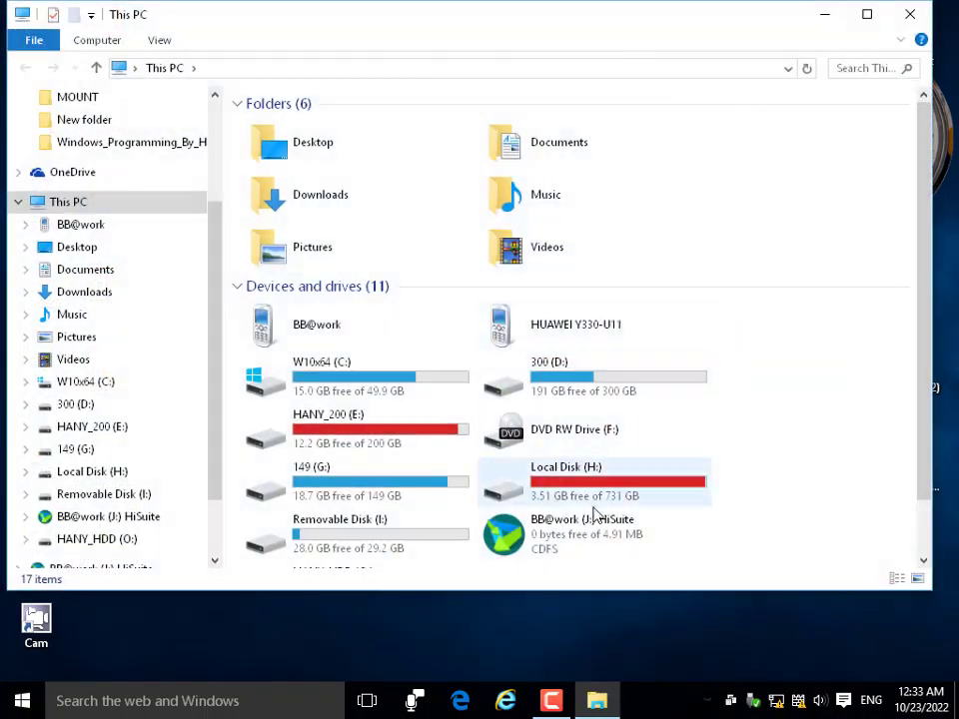
{"action": "scroll", "coordinate": [715, 510], "scroll_direction": "down", "scroll_amount": 2}
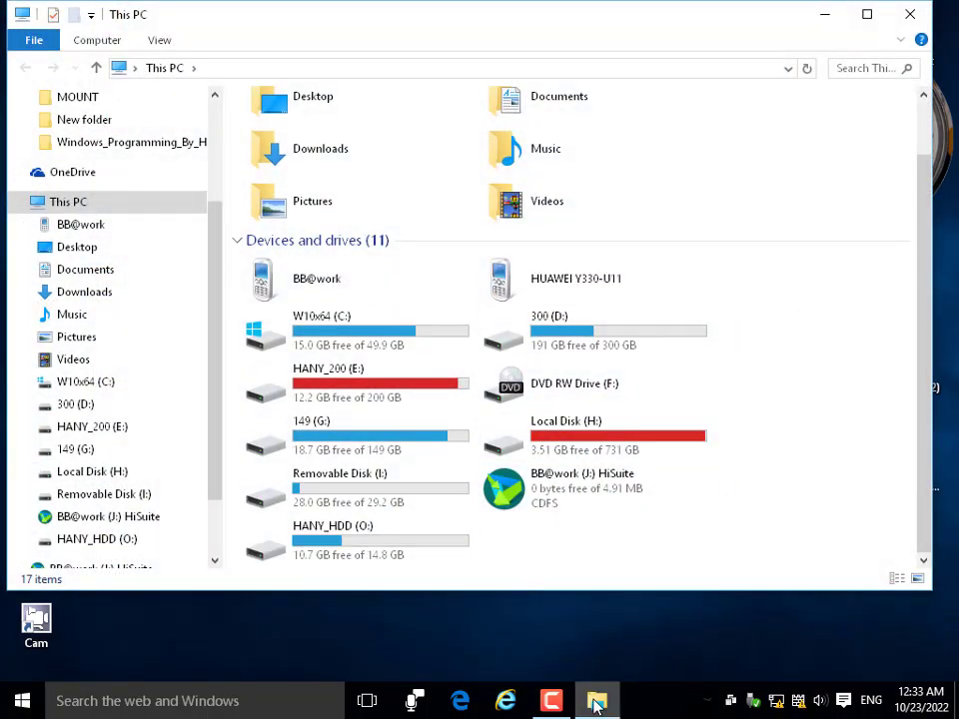
{"action": "left_click", "coordinate": [598, 702]}
{"action": "left_click", "coordinate": [597, 701]}
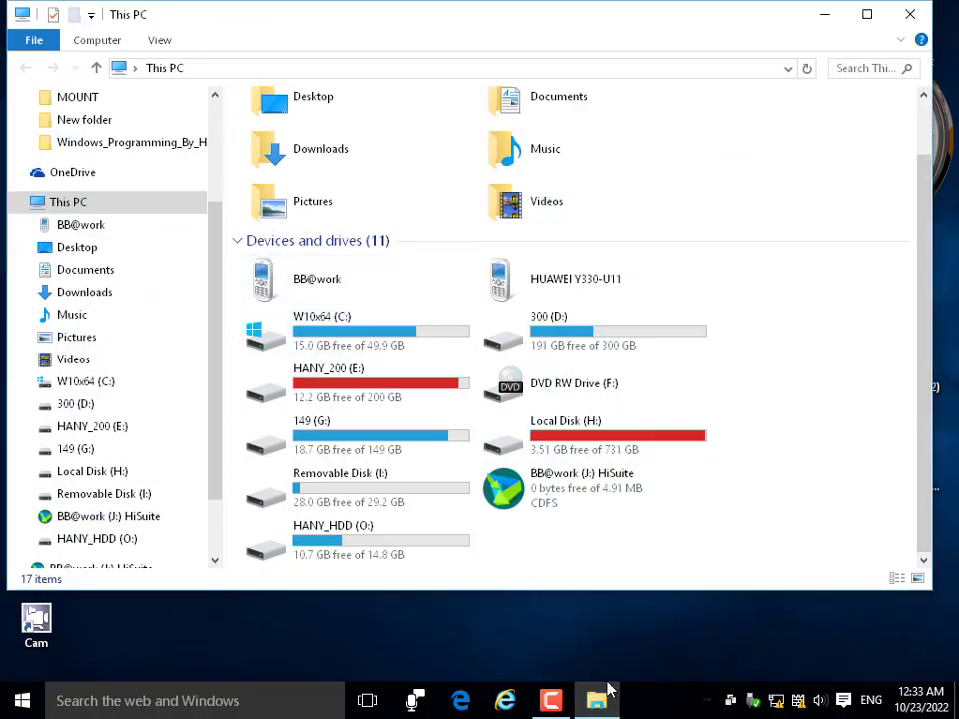
{"action": "left_click", "coordinate": [605, 691]}
{"action": "right_click", "coordinate": [439, 190]}
{"action": "left_click", "coordinate": [479, 253]}
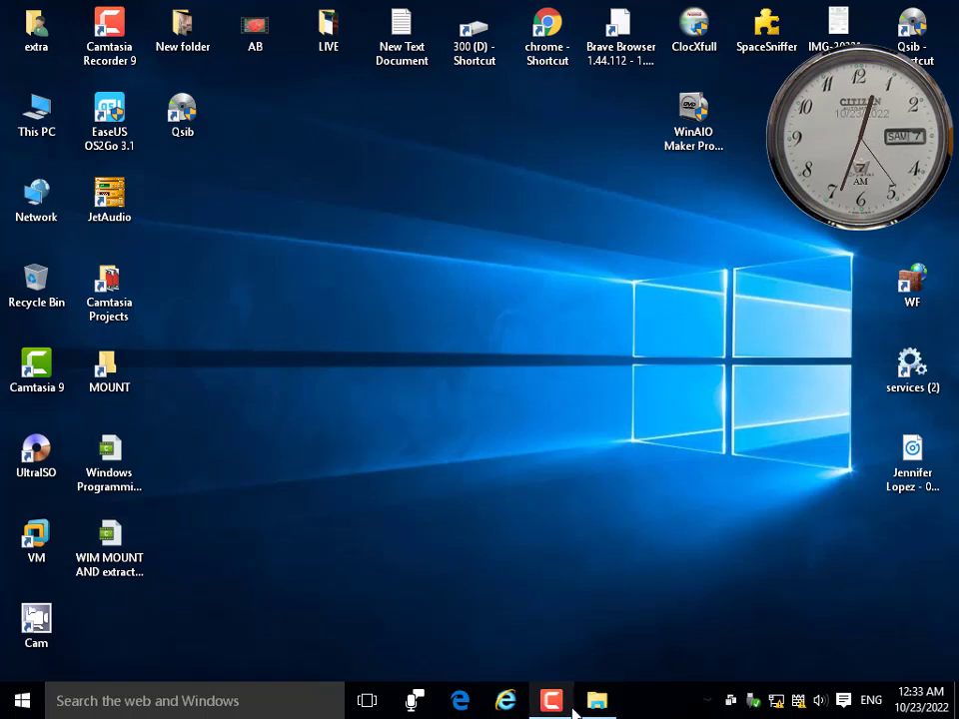
Open Local Disk (H:) › 0 LIVE and inspect the 0 Create W10 PE folder's properties.
{"action": "double_click", "coordinate": [33, 95]}
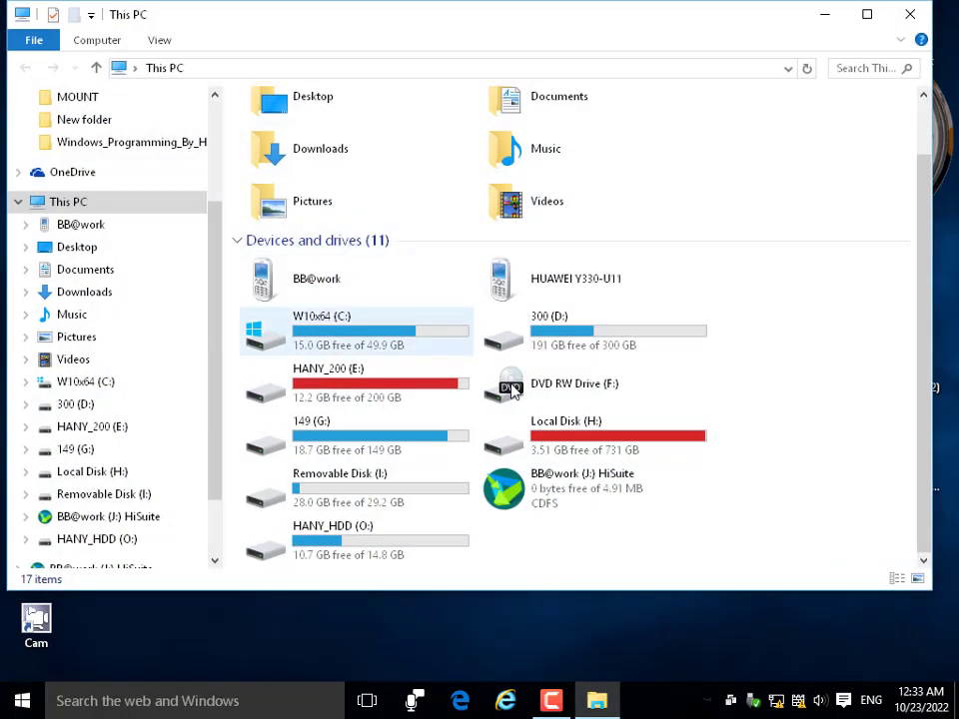
{"action": "double_click", "coordinate": [557, 446]}
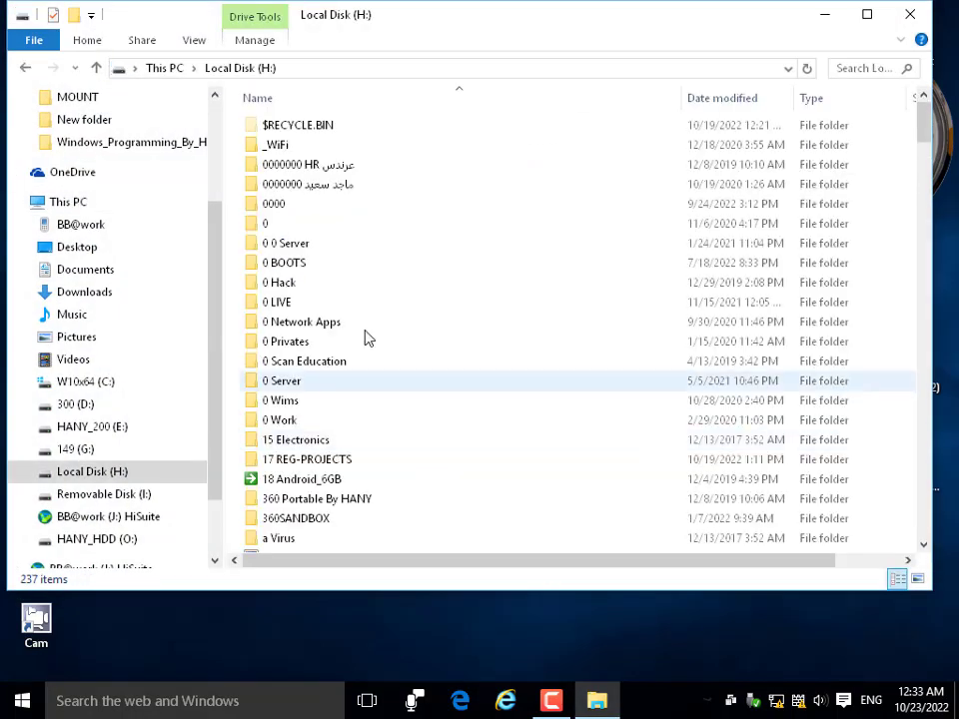
{"action": "double_click", "coordinate": [268, 305]}
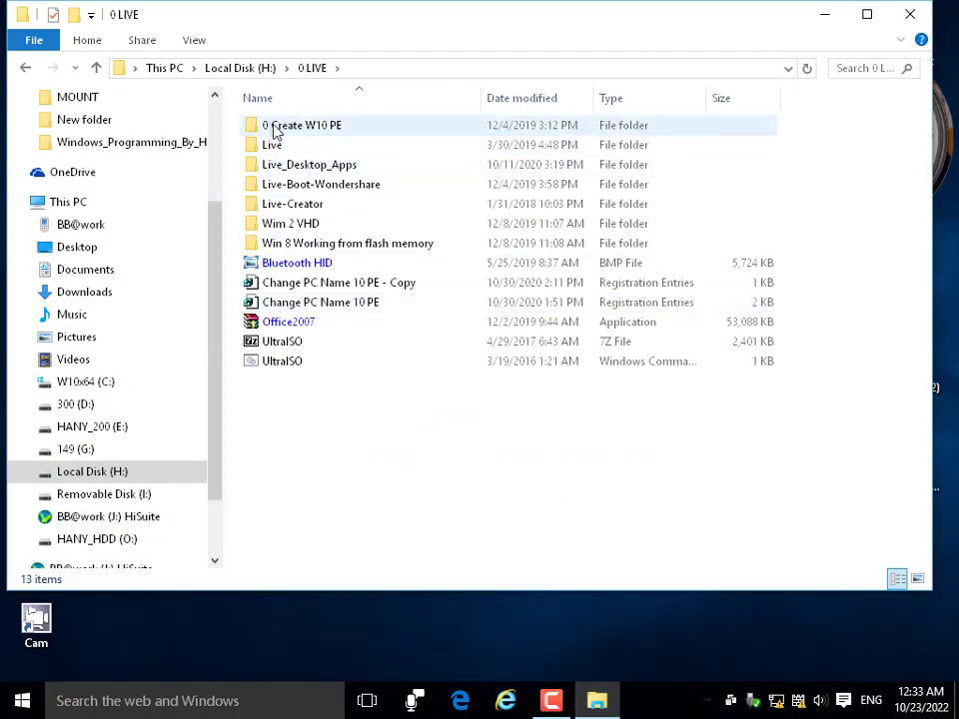
{"action": "left_click_drag", "start_coordinate": [330, 33], "coordinate": [349, 88]}
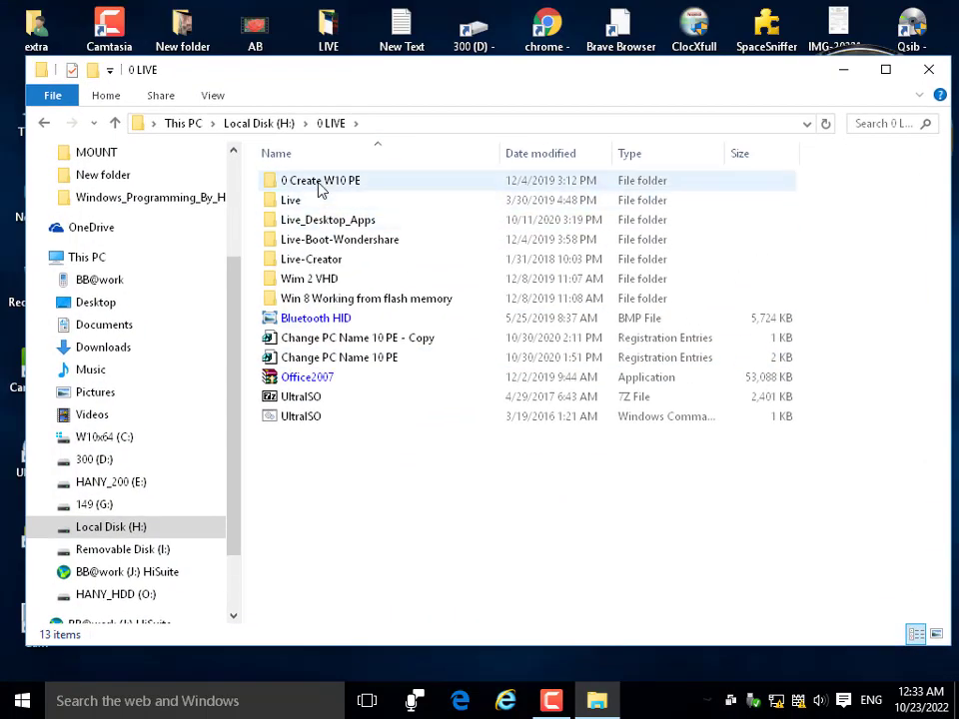
{"action": "left_click", "coordinate": [322, 190]}
{"action": "right_click", "coordinate": [322, 190]}
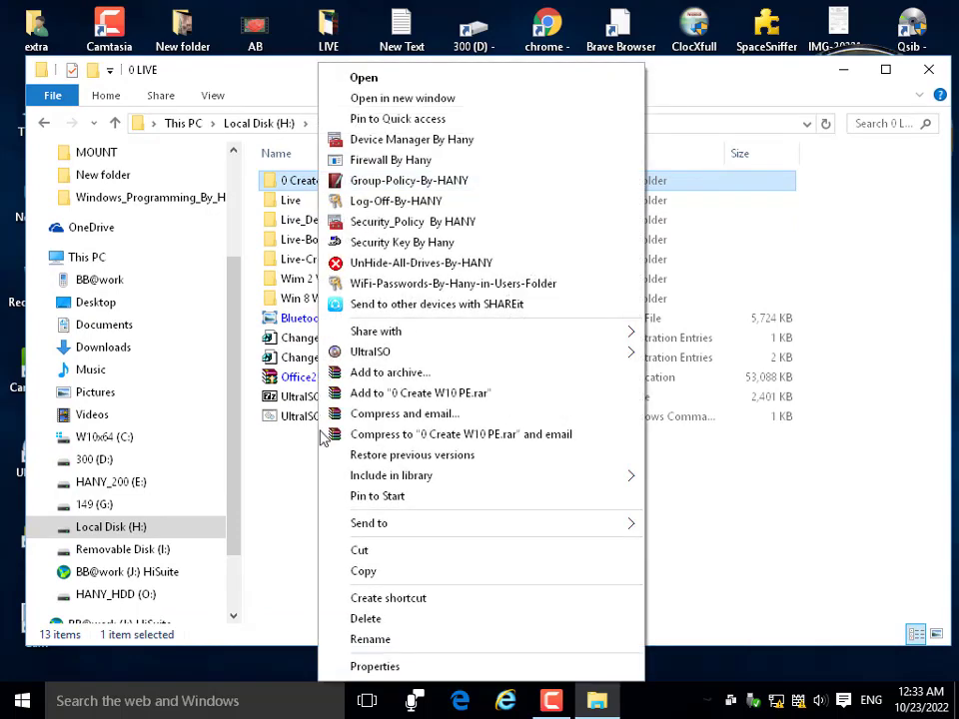
{"action": "left_click", "coordinate": [330, 663]}
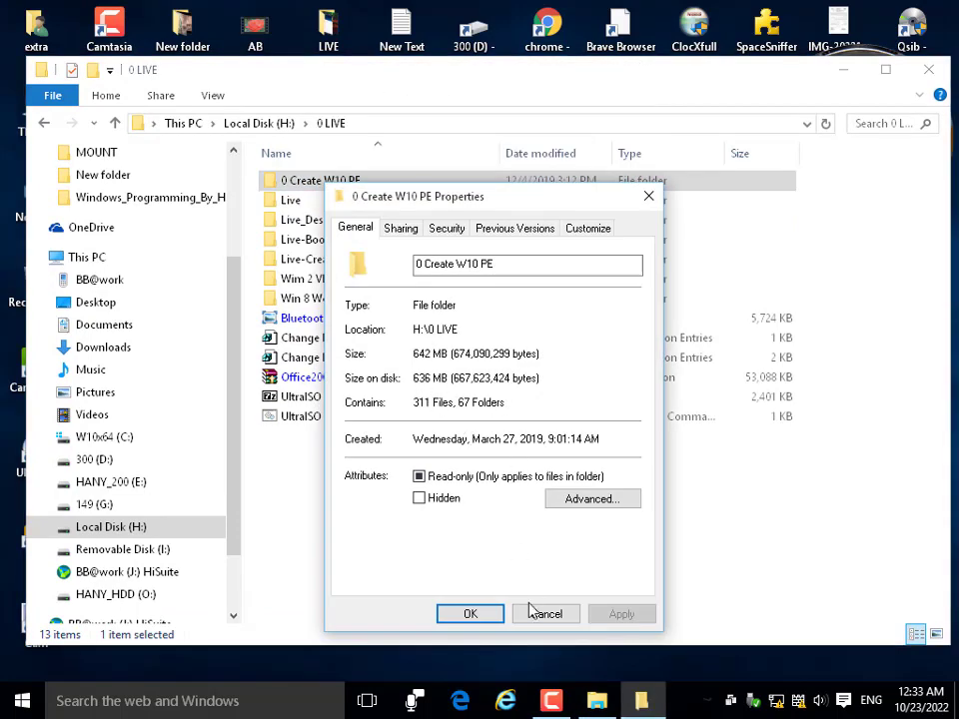
{"action": "left_click", "coordinate": [532, 611]}
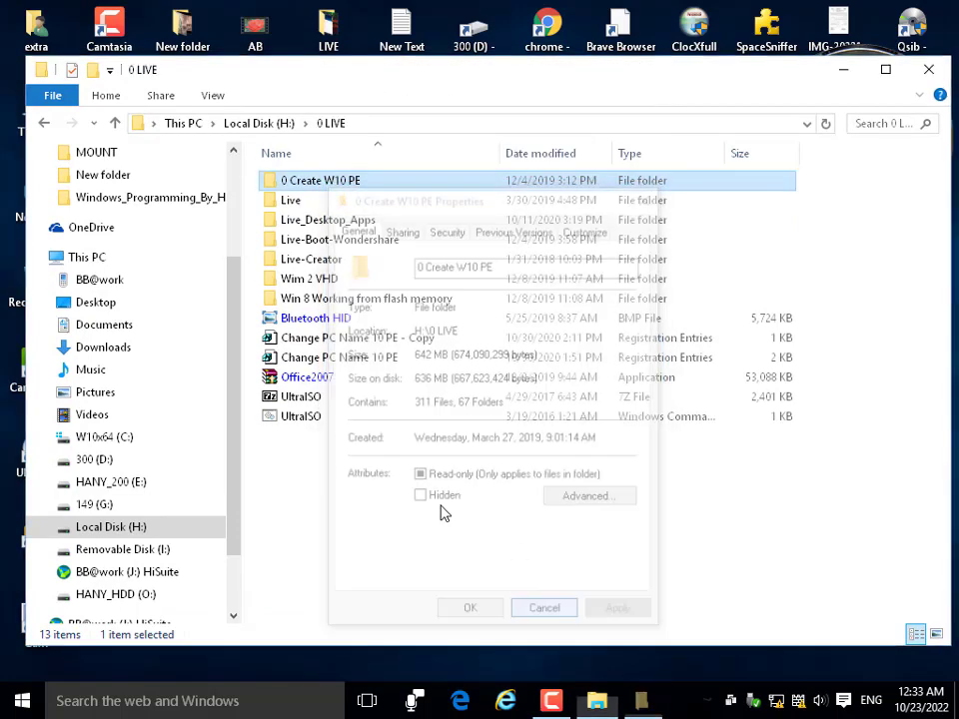
Open 0 Create W10 PE › Win10PE_SE_2019-03-01 and select the BuilderSE application.
{"action": "double_click", "coordinate": [290, 184]}
{"action": "double_click", "coordinate": [311, 186]}
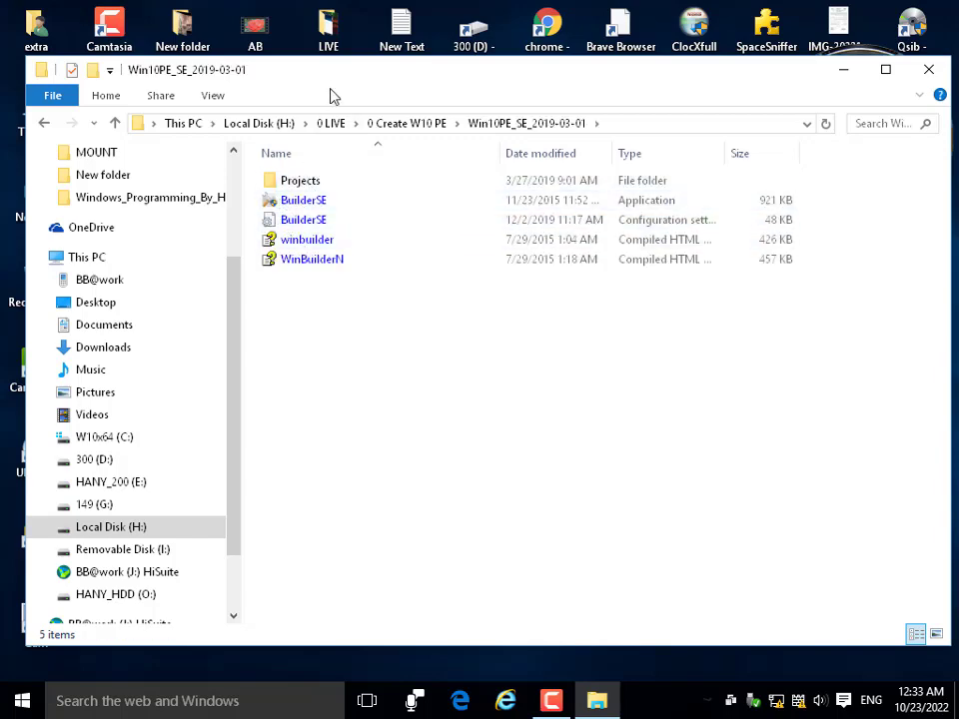
{"action": "left_click_drag", "start_coordinate": [331, 90], "coordinate": [530, 213]}
{"action": "left_click", "coordinate": [509, 328]}
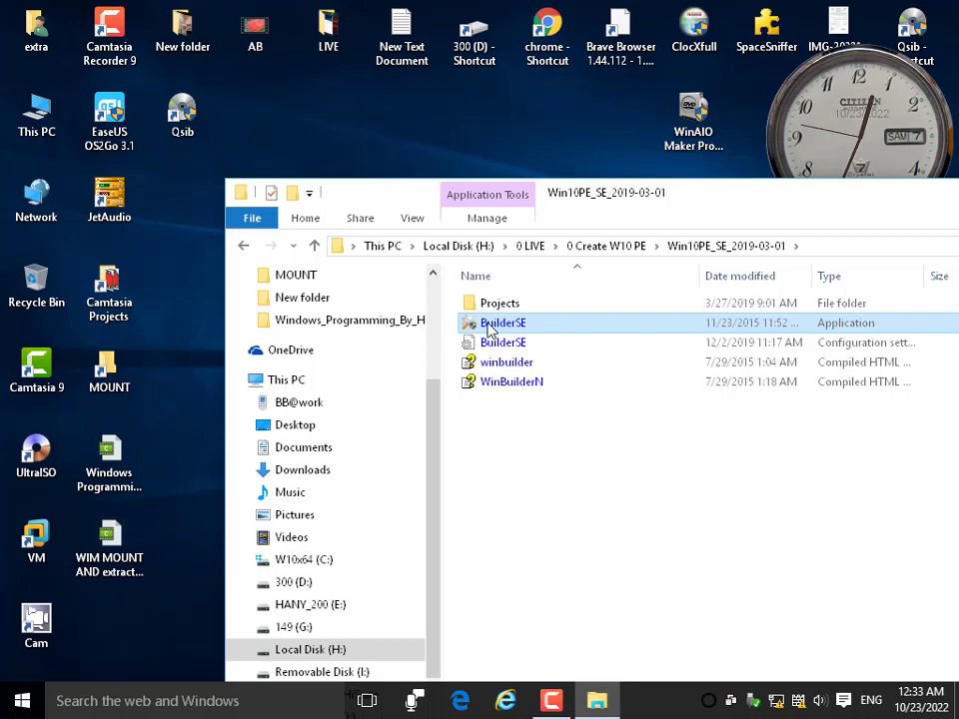
Launch BuilderSE.exe and bring the WinBuilder window with the Win10PE SE project to the front.
{"action": "double_click", "coordinate": [489, 331]}
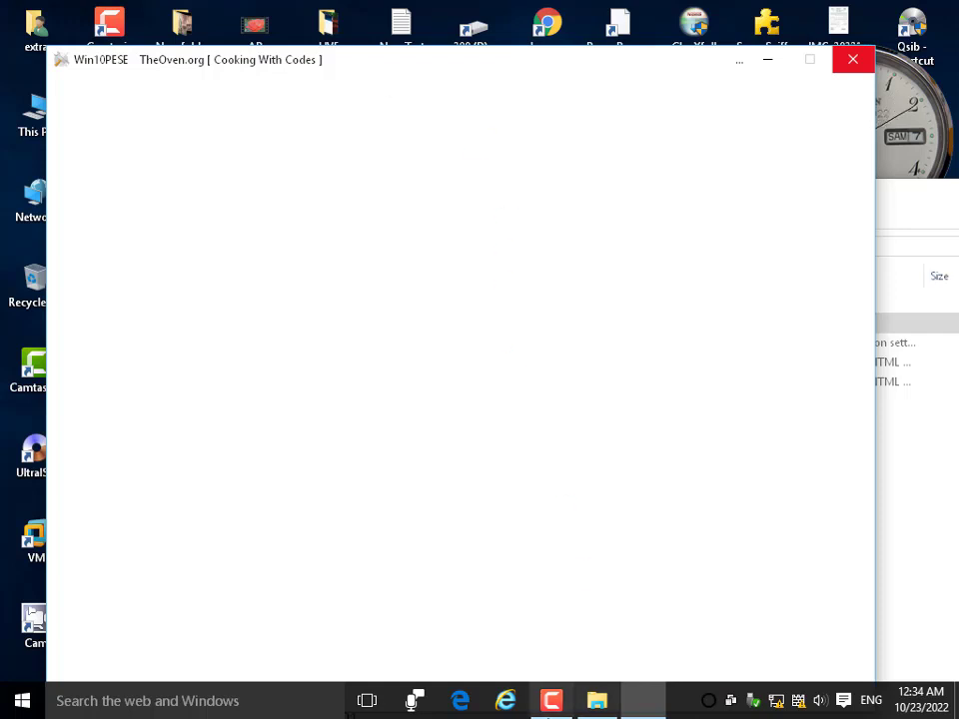
{"action": "left_click", "coordinate": [551, 700]}
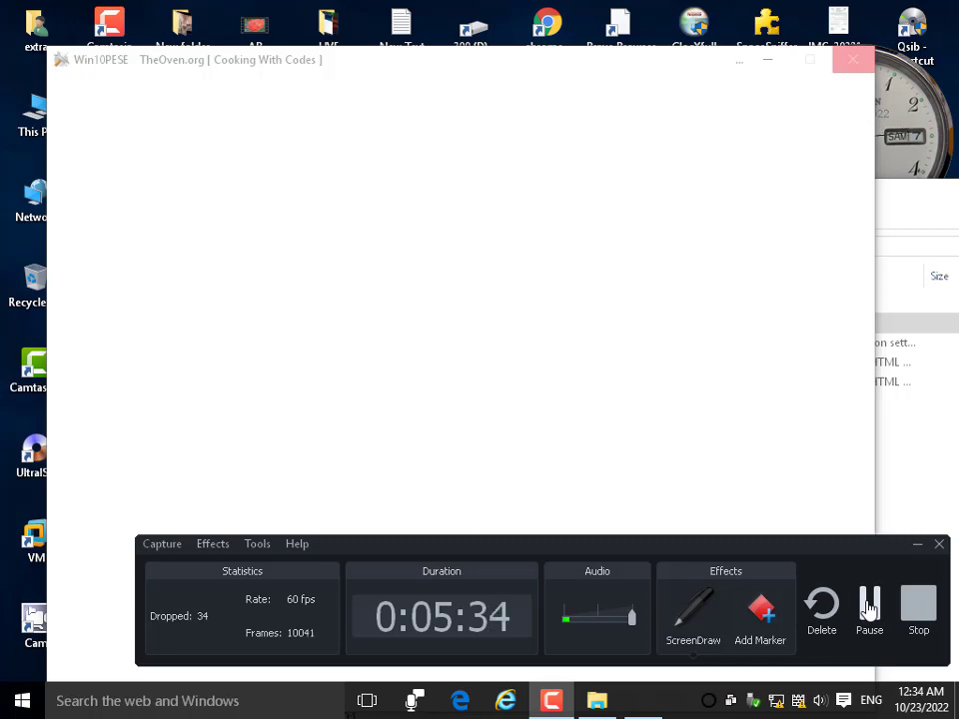
{"action": "left_click", "coordinate": [869, 607]}
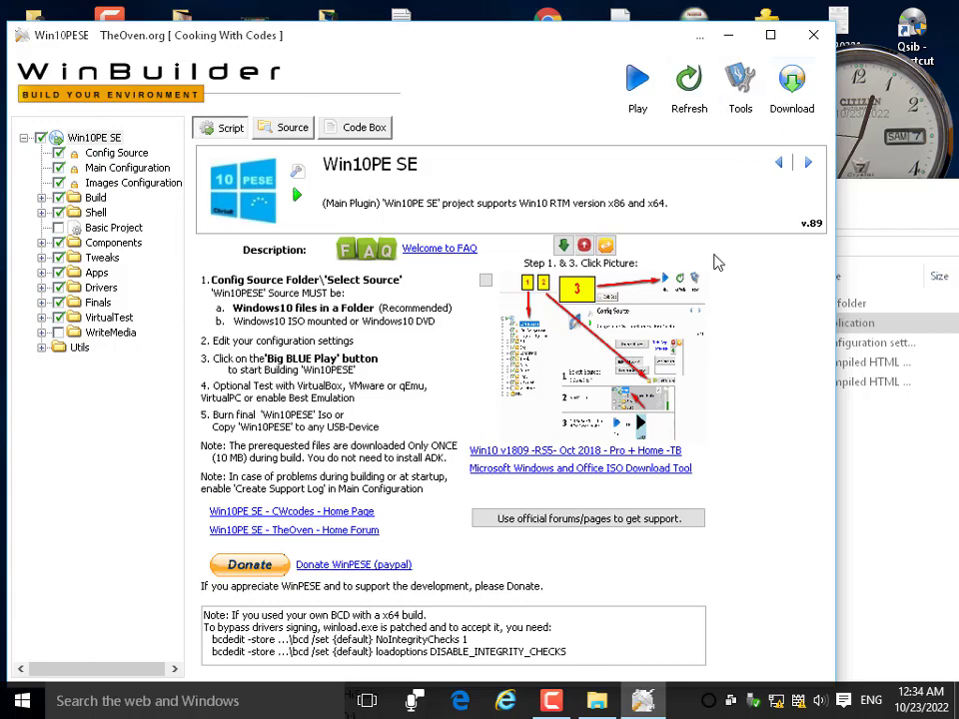
{"action": "left_click", "coordinate": [728, 36]}
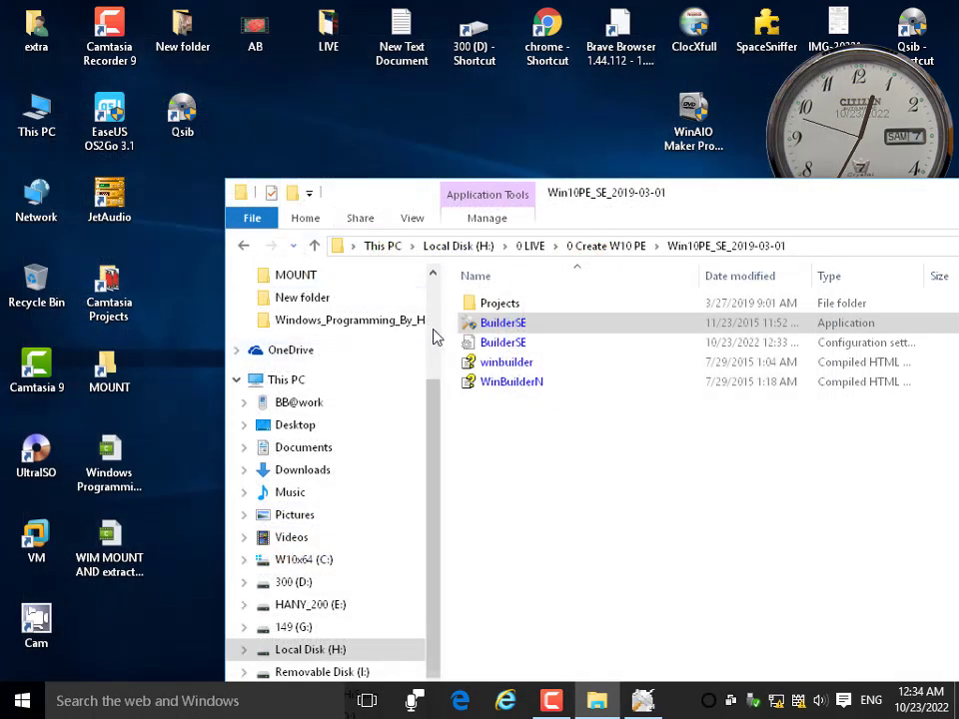
{"action": "left_click", "coordinate": [494, 325]}
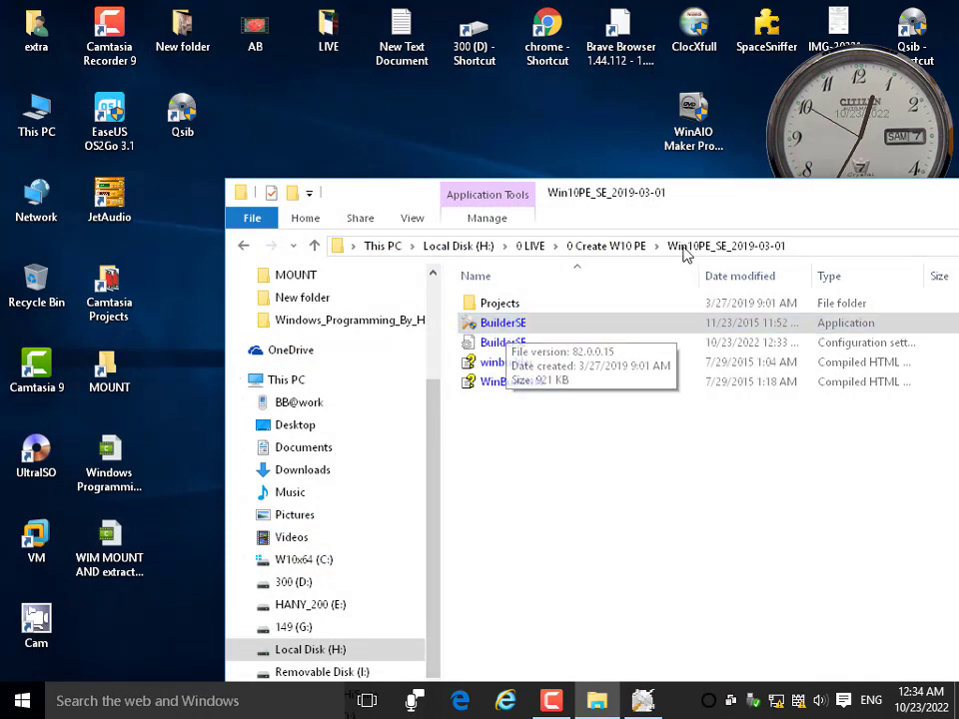
{"action": "left_click", "coordinate": [647, 704]}
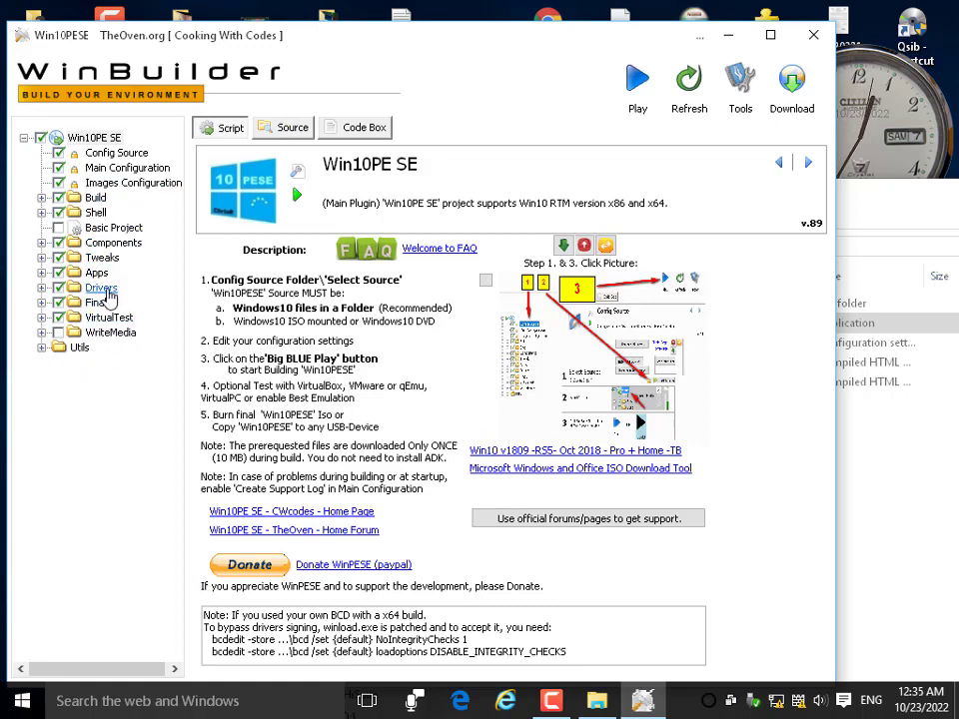
Open the Drivers › Audio script, expand and collapse Shell, and view the program Options.
{"action": "left_click", "coordinate": [100, 288]}
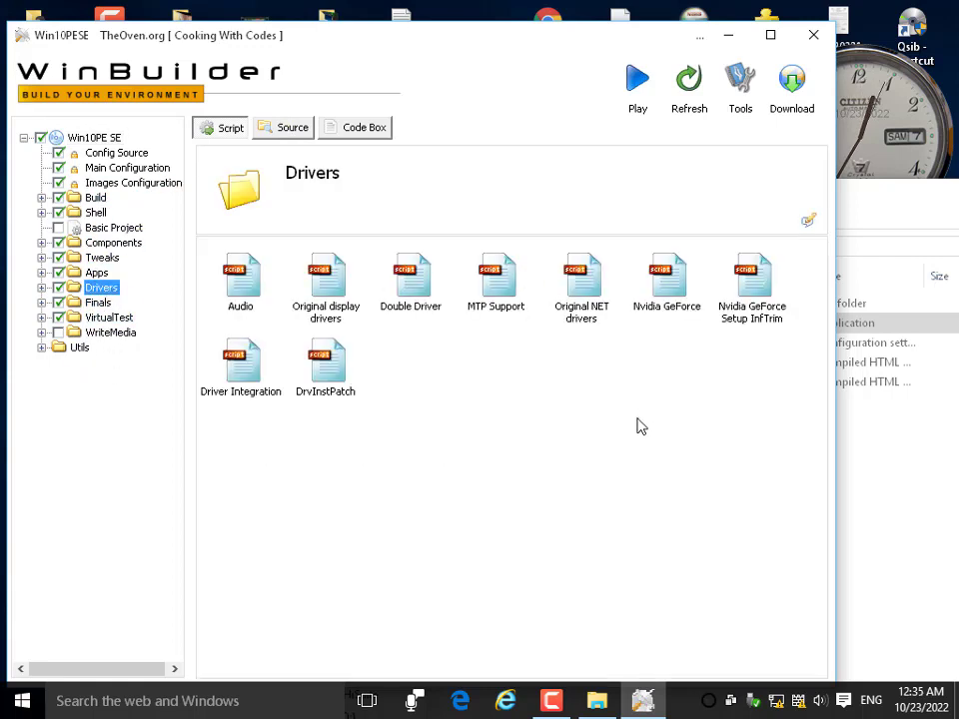
{"action": "double_click", "coordinate": [240, 285]}
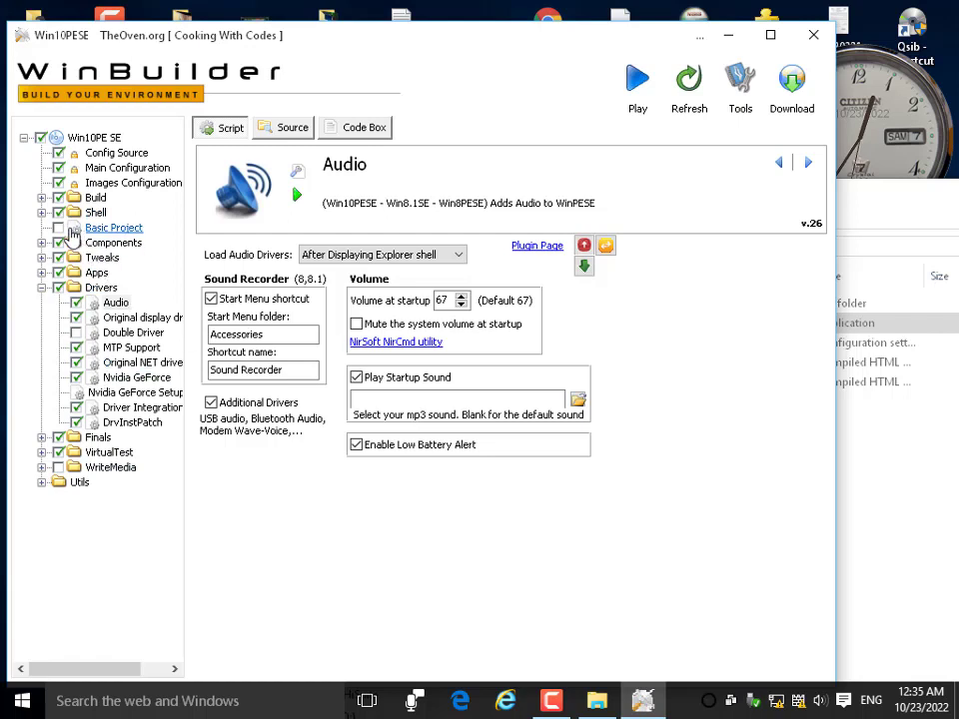
{"action": "left_click", "coordinate": [41, 213]}
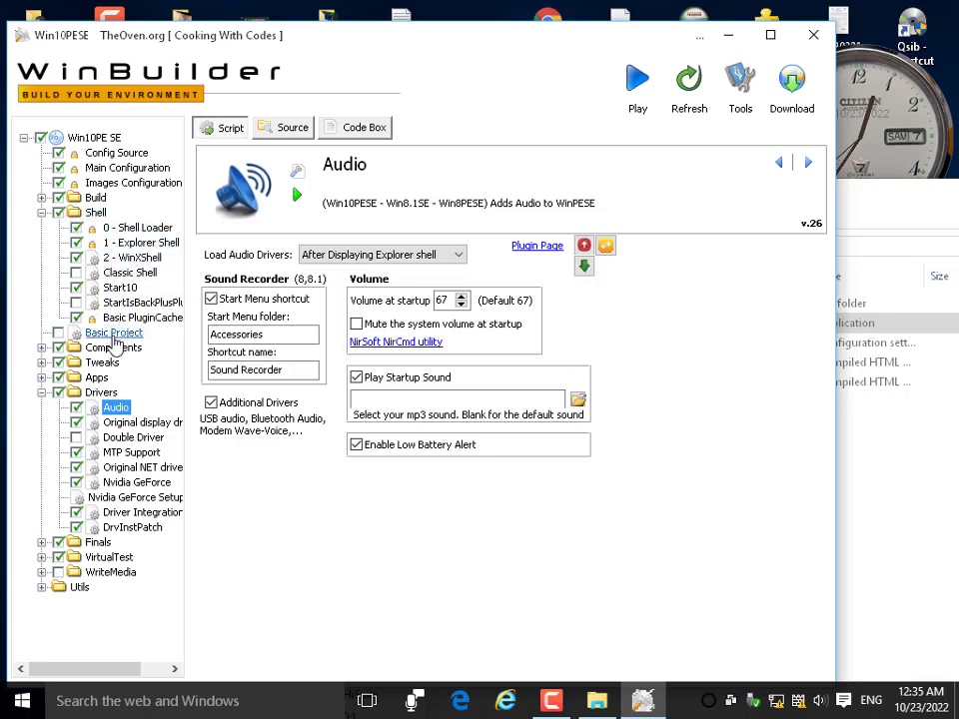
{"action": "left_click", "coordinate": [41, 214]}
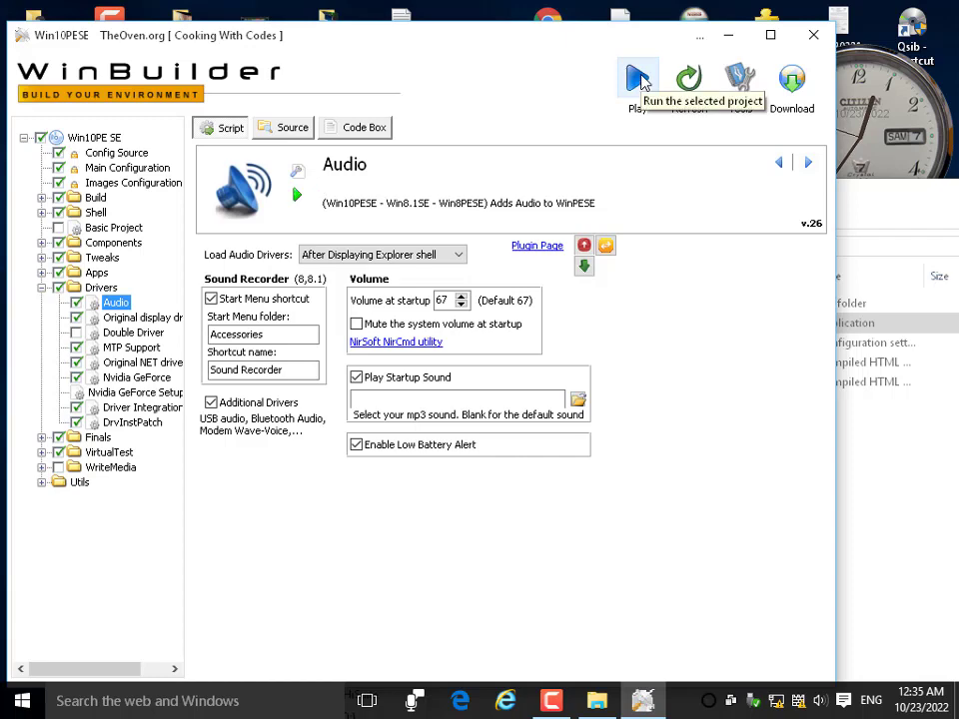
{"action": "left_click", "coordinate": [744, 85]}
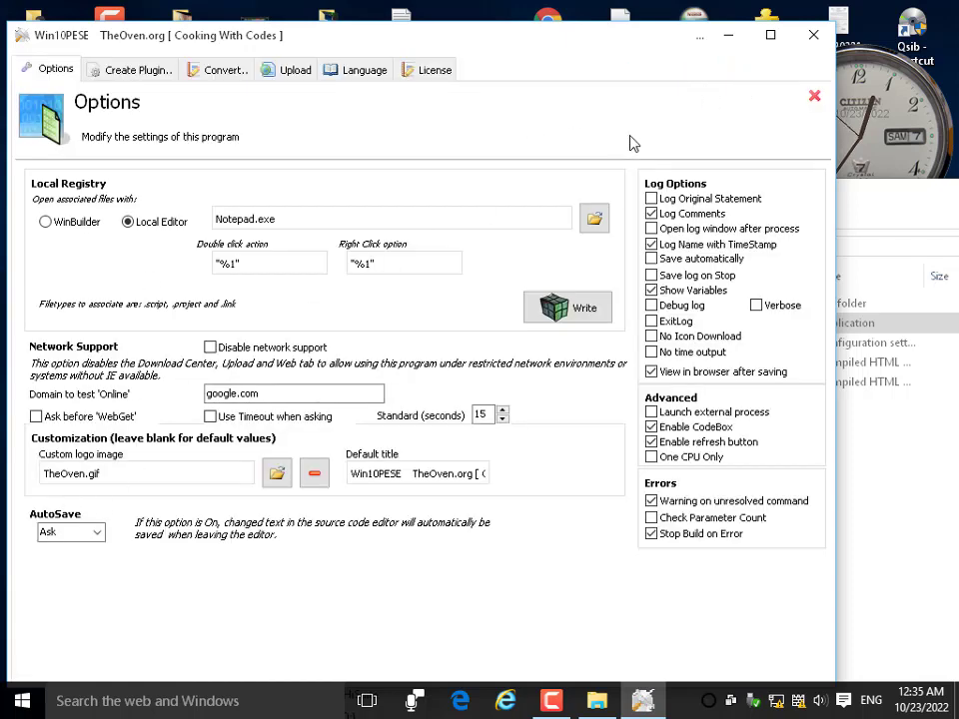
{"action": "left_click", "coordinate": [815, 98]}
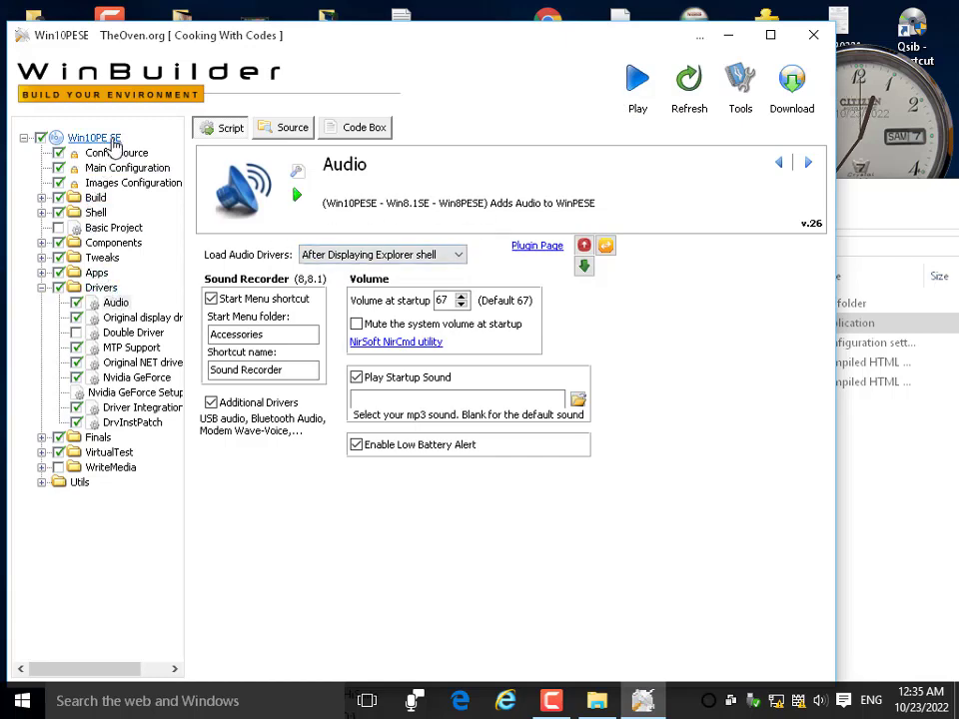
Review the project paths with no ISO folder or source directory set, then start the Win10PE SE build.
{"action": "left_click", "coordinate": [282, 130]}
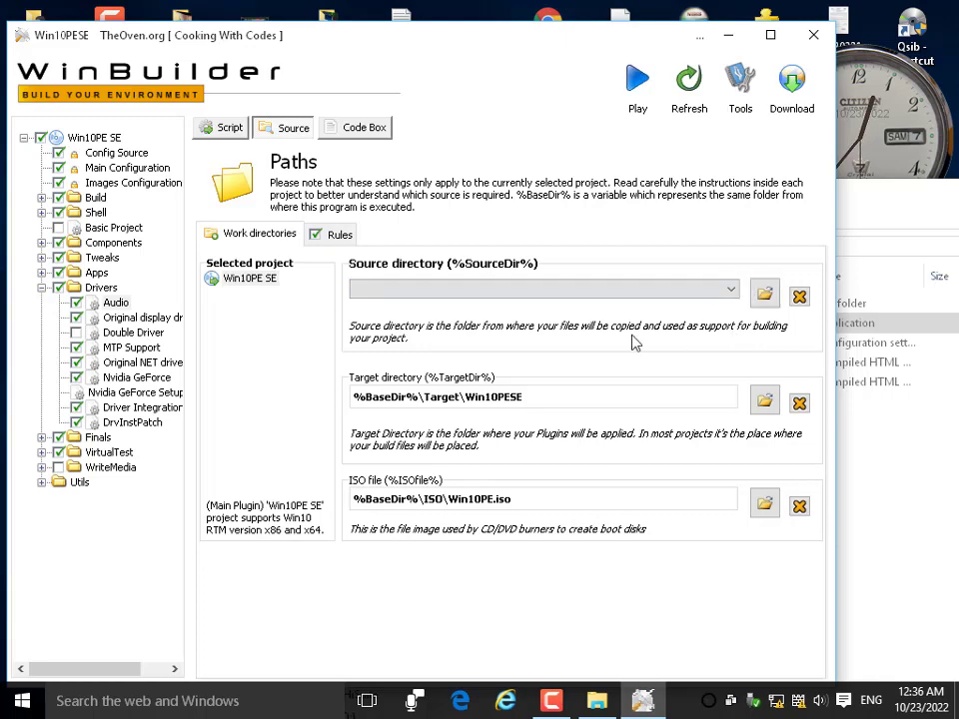
{"action": "left_click", "coordinate": [765, 503]}
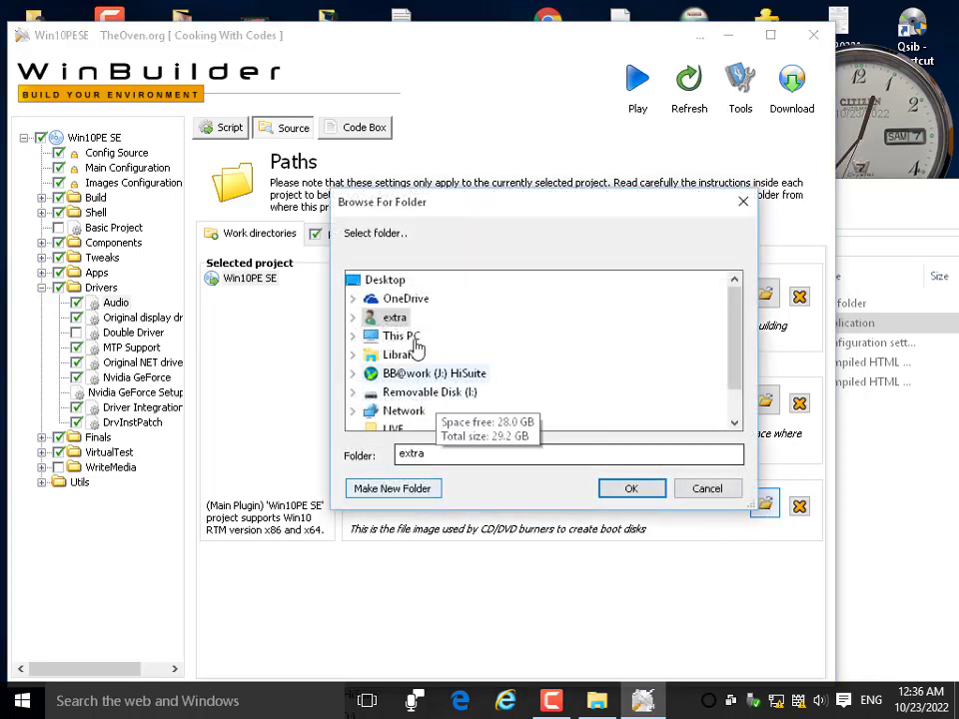
{"action": "left_click", "coordinate": [699, 493]}
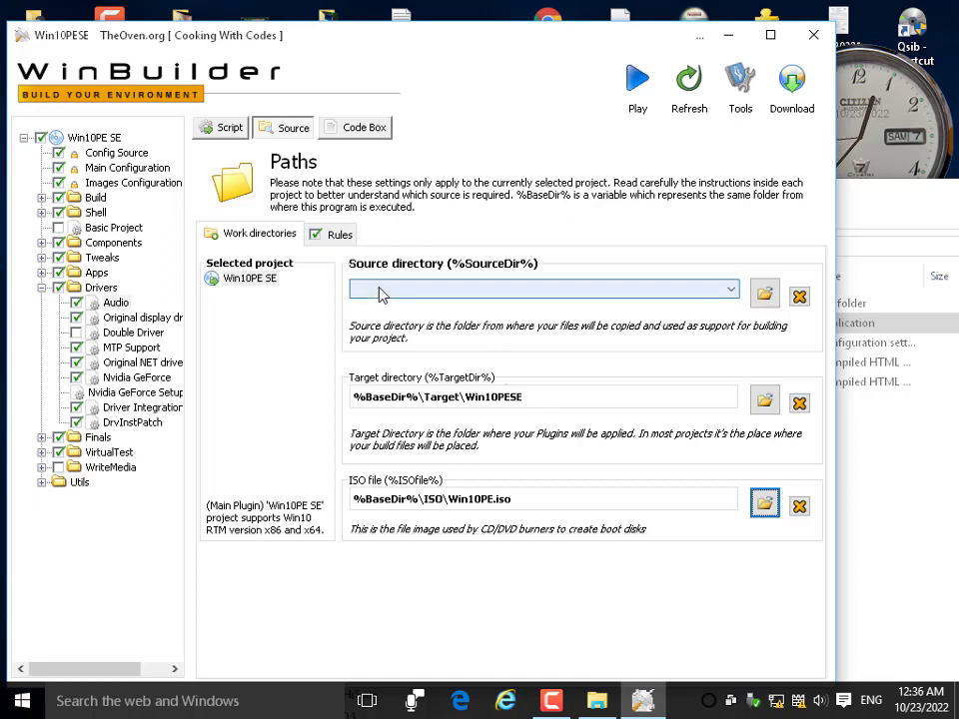
{"action": "left_click", "coordinate": [732, 289]}
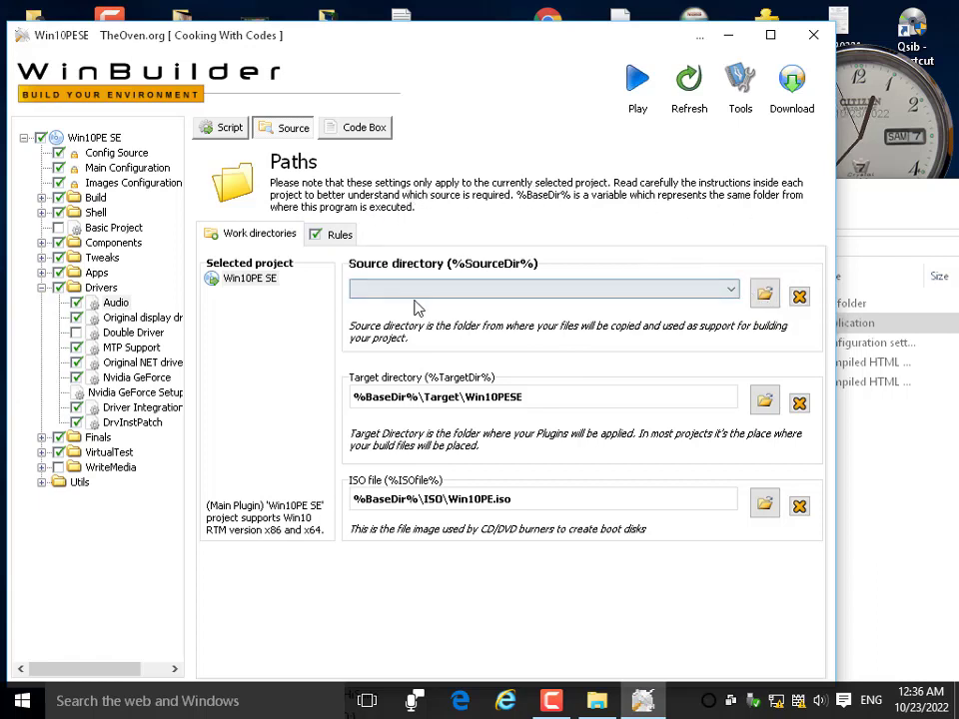
{"action": "left_click", "coordinate": [641, 95]}
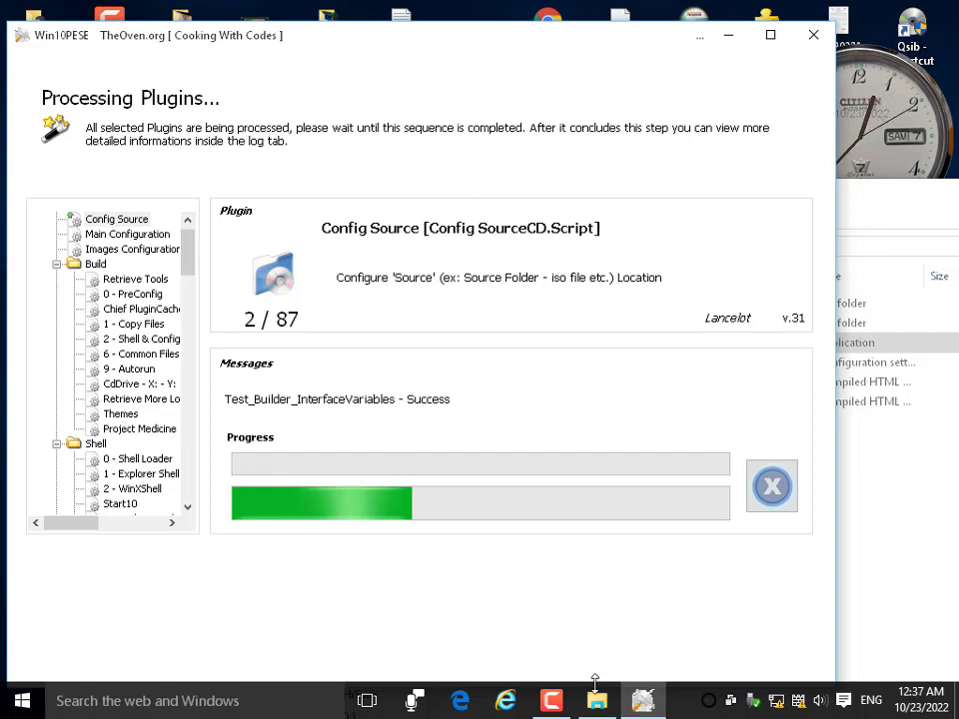
Dismiss the unsupported source folder error and the 'Build stopped by Plugin command' notice.
{"action": "left_click", "coordinate": [556, 710]}
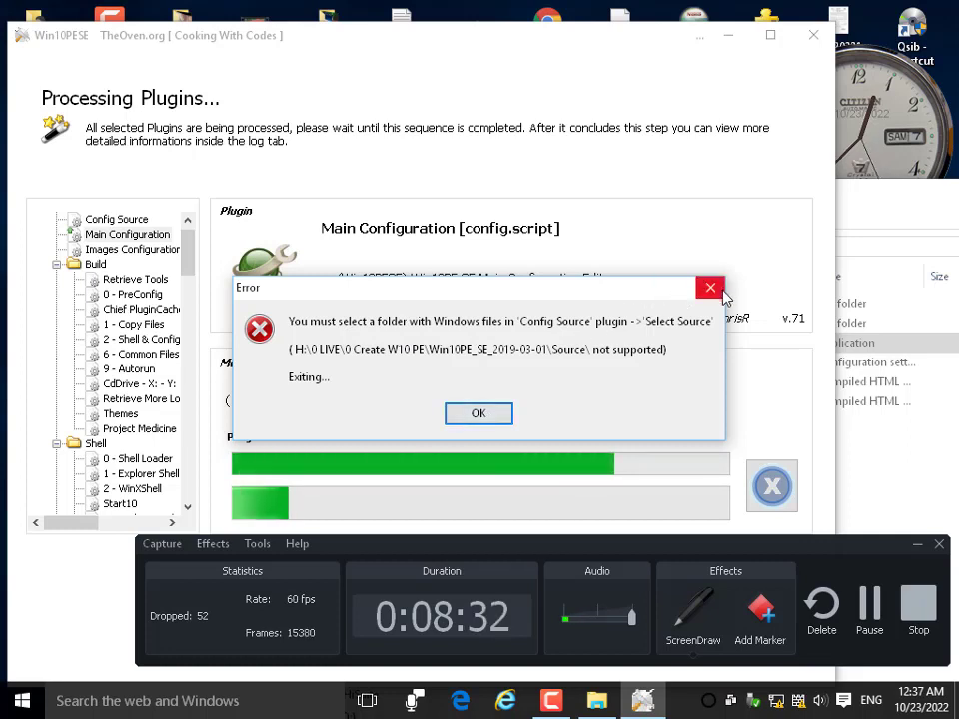
{"action": "left_click", "coordinate": [460, 414]}
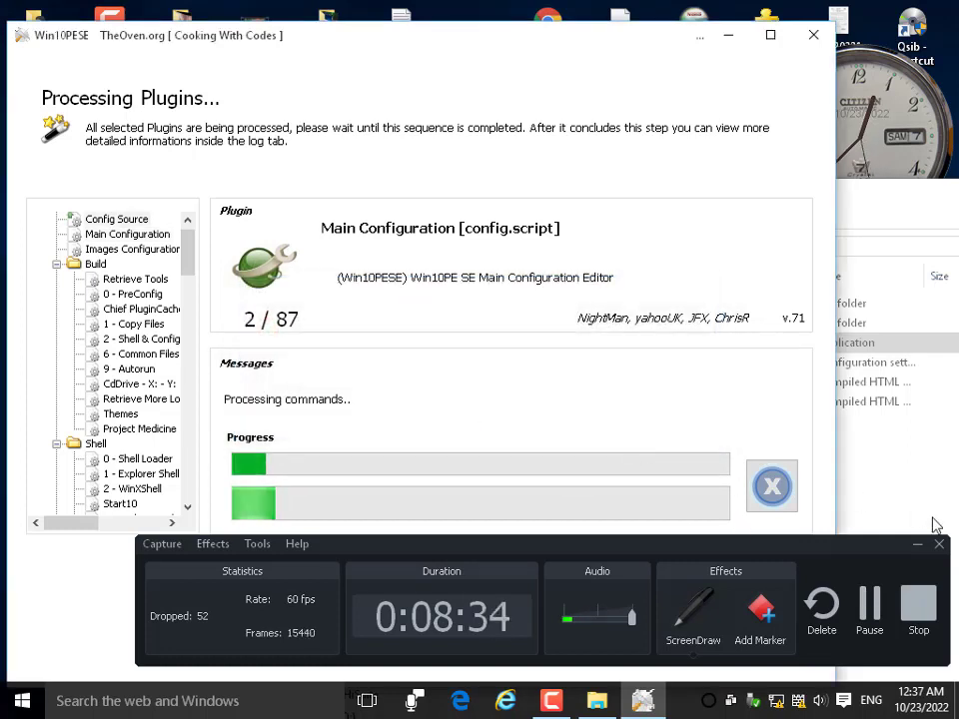
{"action": "left_click", "coordinate": [915, 548]}
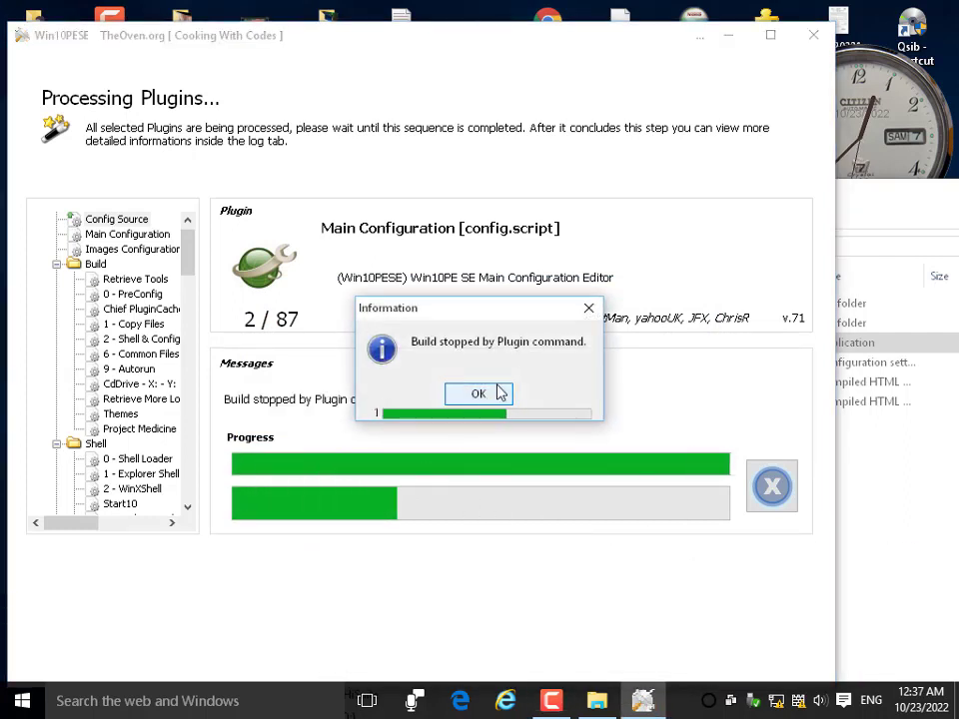
{"action": "left_click", "coordinate": [501, 393]}
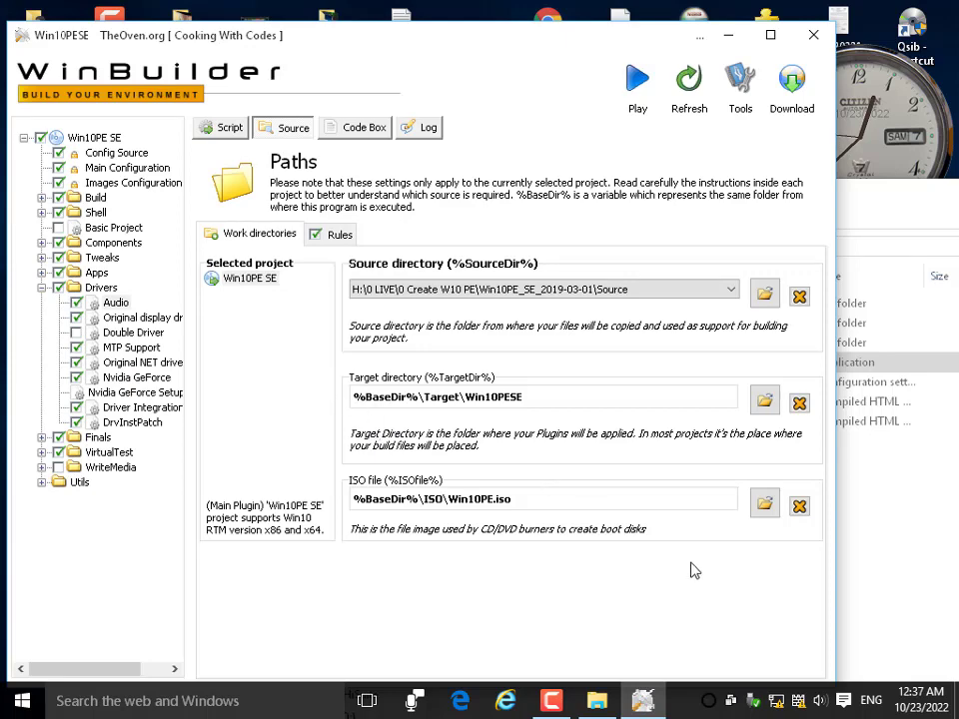
Set the ISO output folder to the Desktop.
{"action": "left_click", "coordinate": [765, 503]}
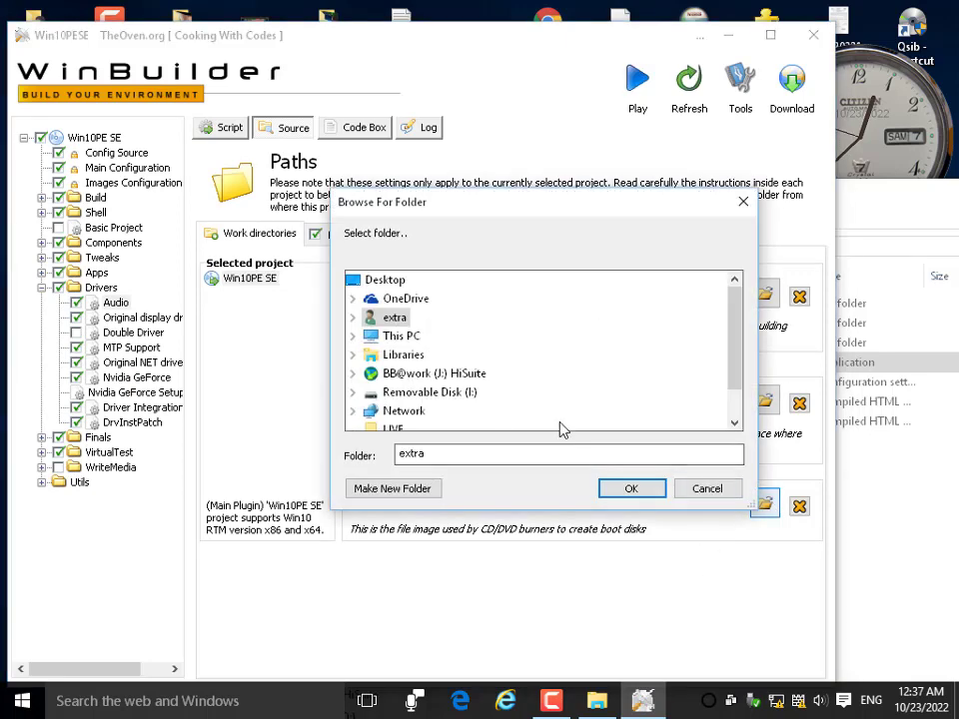
{"action": "left_click", "coordinate": [391, 282]}
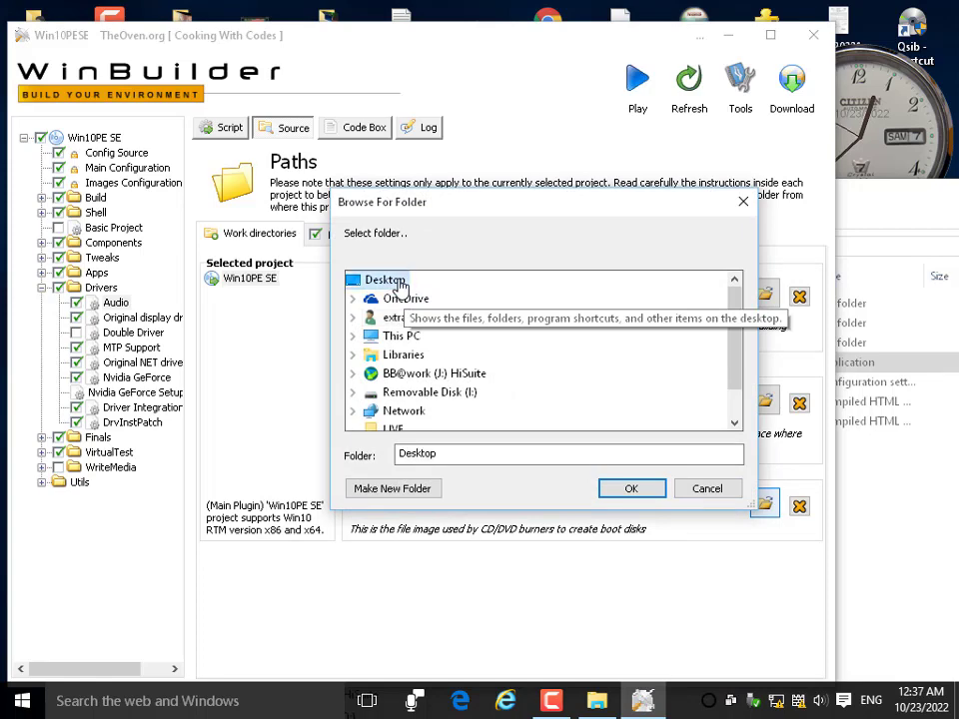
{"action": "left_click", "coordinate": [630, 489]}
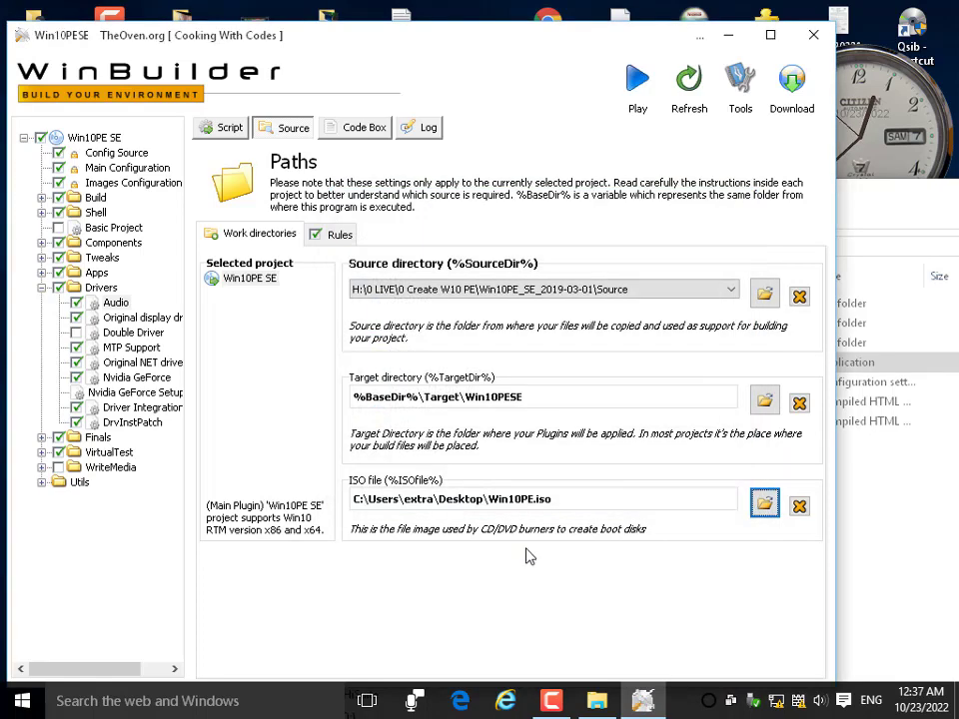
Set the source directory to C:\Windows.
{"action": "left_click", "coordinate": [765, 294]}
{"action": "left_click", "coordinate": [392, 336]}
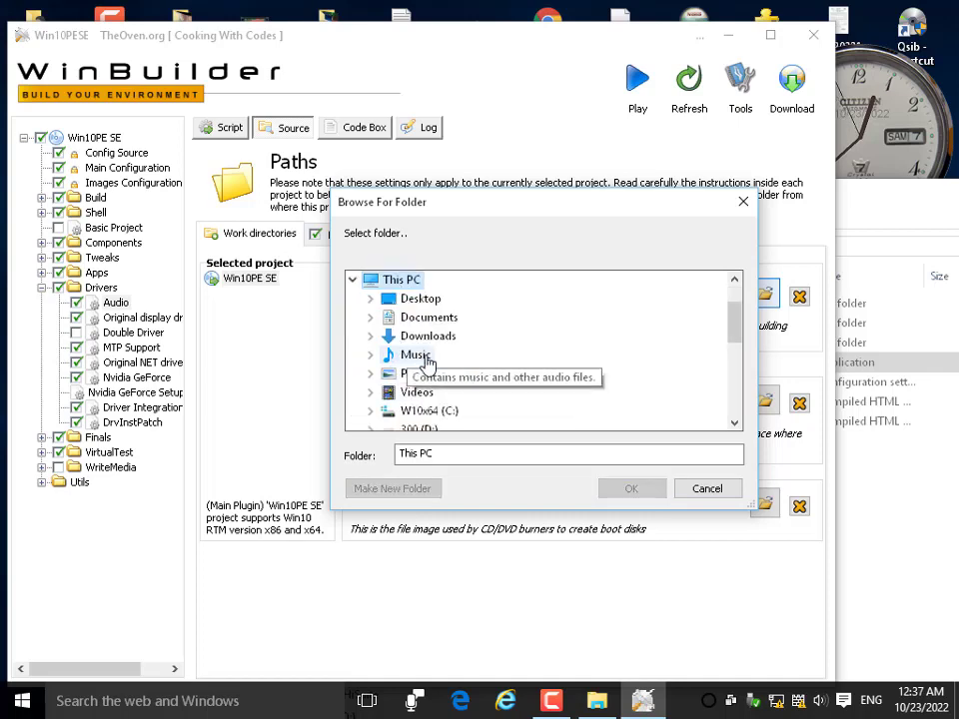
{"action": "left_click", "coordinate": [428, 411]}
{"action": "scroll", "coordinate": [420, 427], "scroll_direction": "down", "scroll_amount": 1}
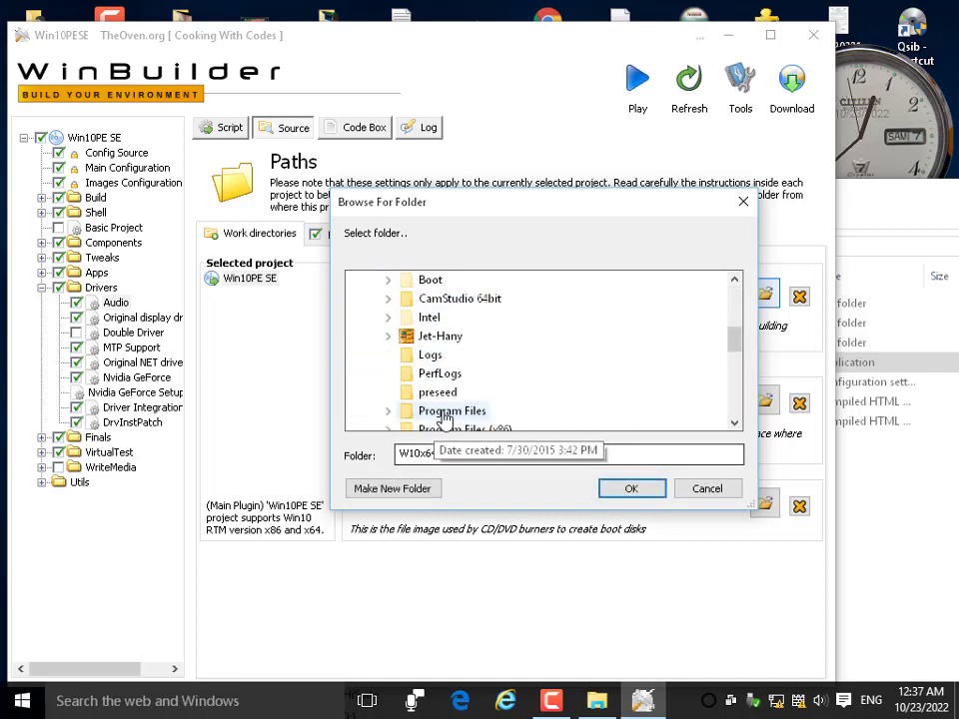
{"action": "scroll", "coordinate": [452, 400], "scroll_direction": "up", "scroll_amount": 1}
{"action": "scroll", "coordinate": [450, 404], "scroll_direction": "down", "scroll_amount": 6}
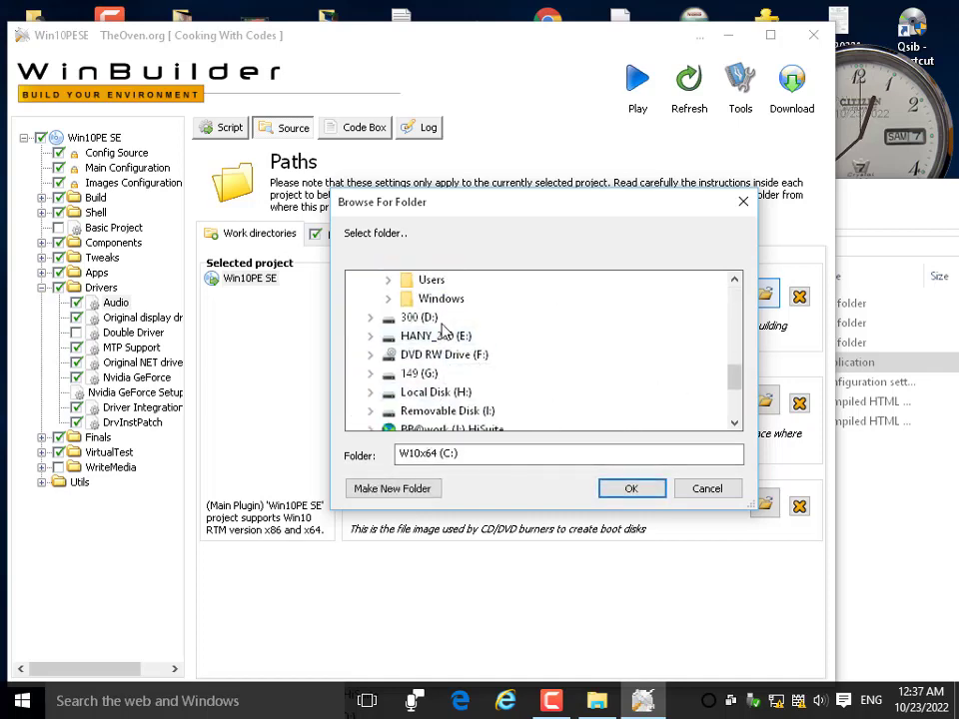
{"action": "left_click", "coordinate": [440, 299]}
{"action": "left_click", "coordinate": [621, 489]}
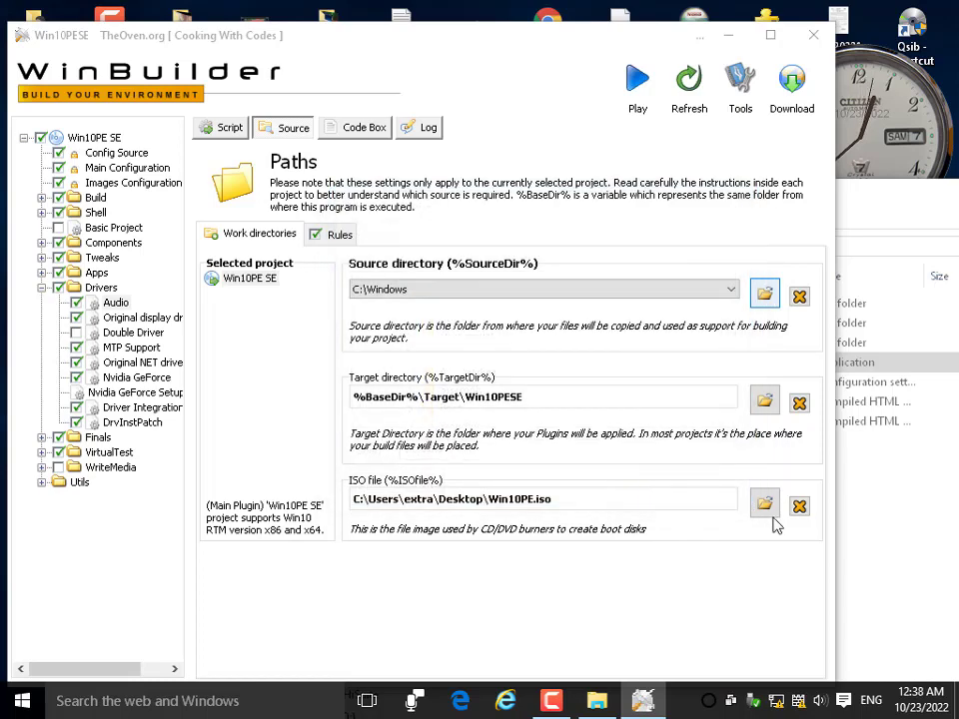
Rerun the build and dismiss the error saying the source folder is not supported.
{"action": "left_click", "coordinate": [632, 88]}
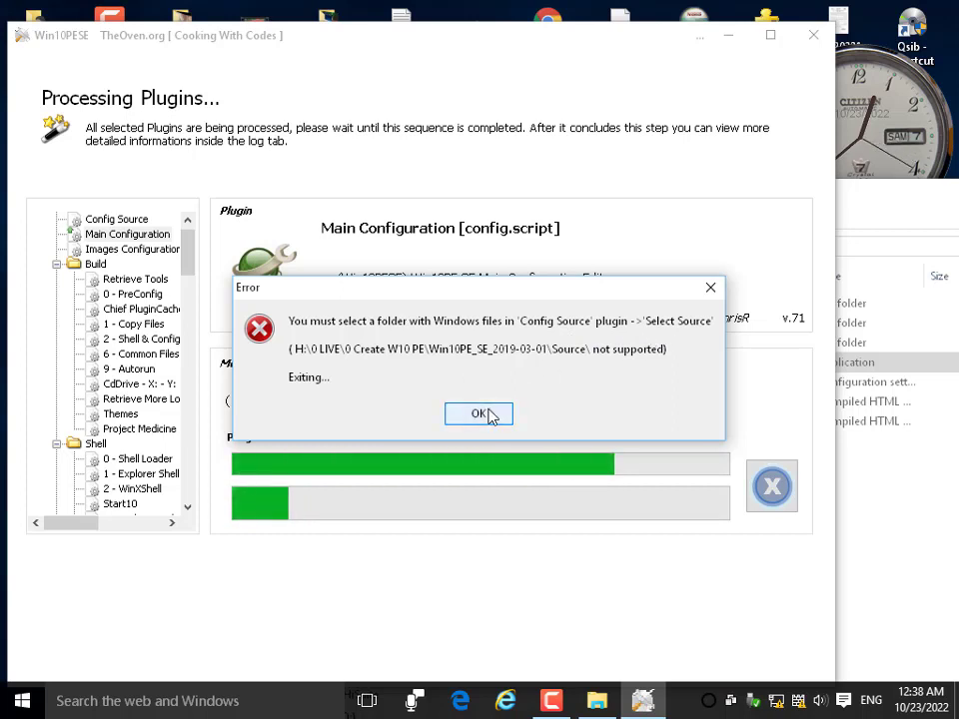
{"action": "left_click", "coordinate": [490, 416]}
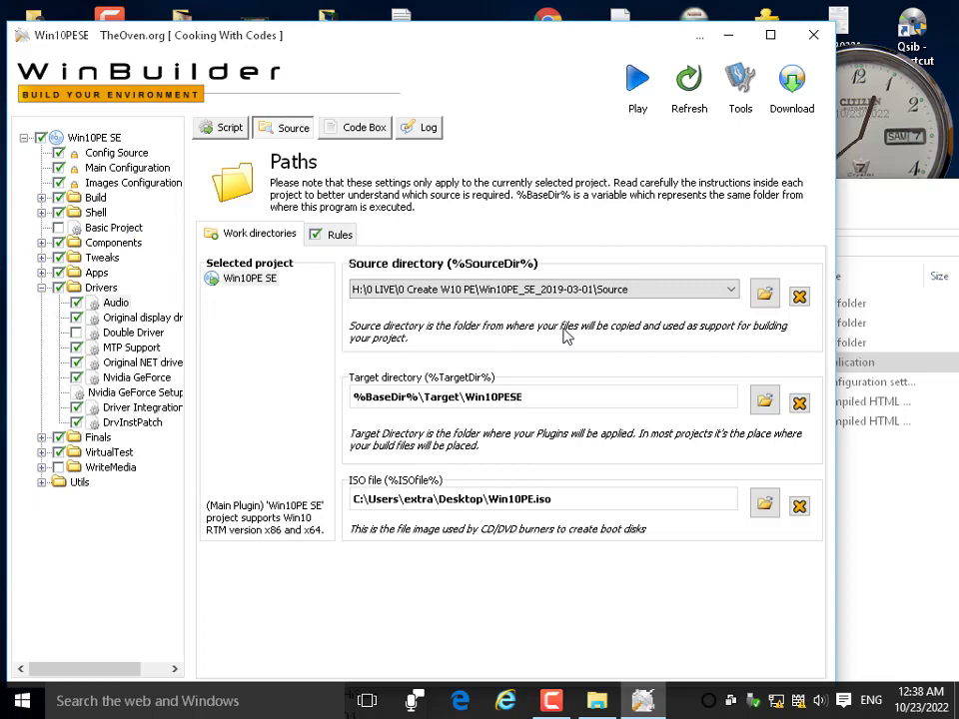
Under Finals, uncheck StartMenu Local Apps, 1 - Pins, Optimizations and PostConfig.
{"action": "left_click", "coordinate": [41, 438]}
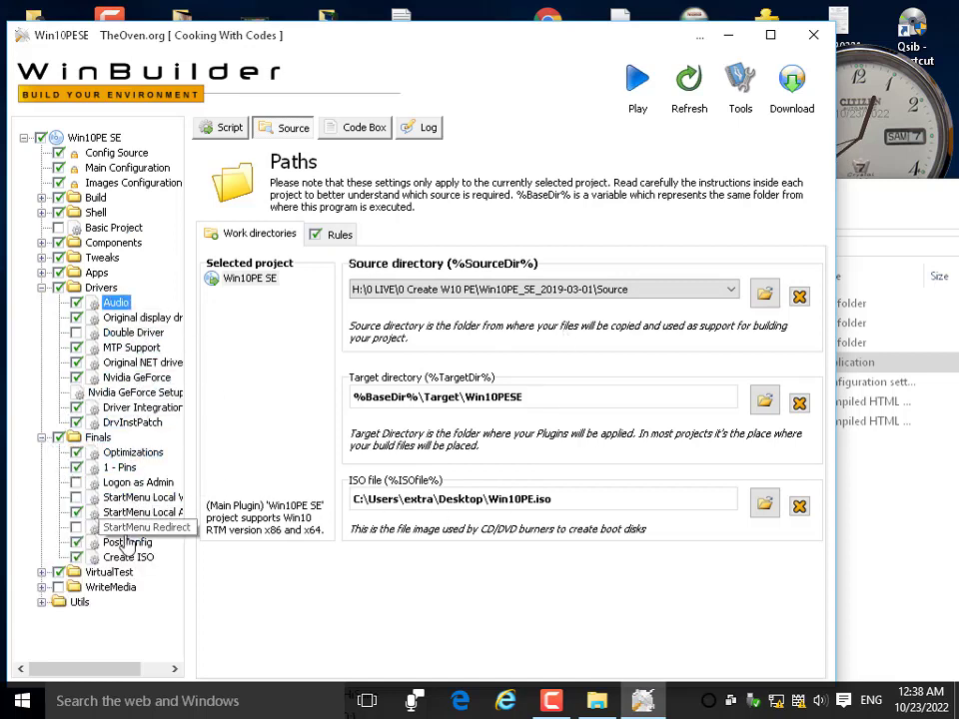
{"action": "left_click_drag", "start_coordinate": [189, 536], "coordinate": [309, 548]}
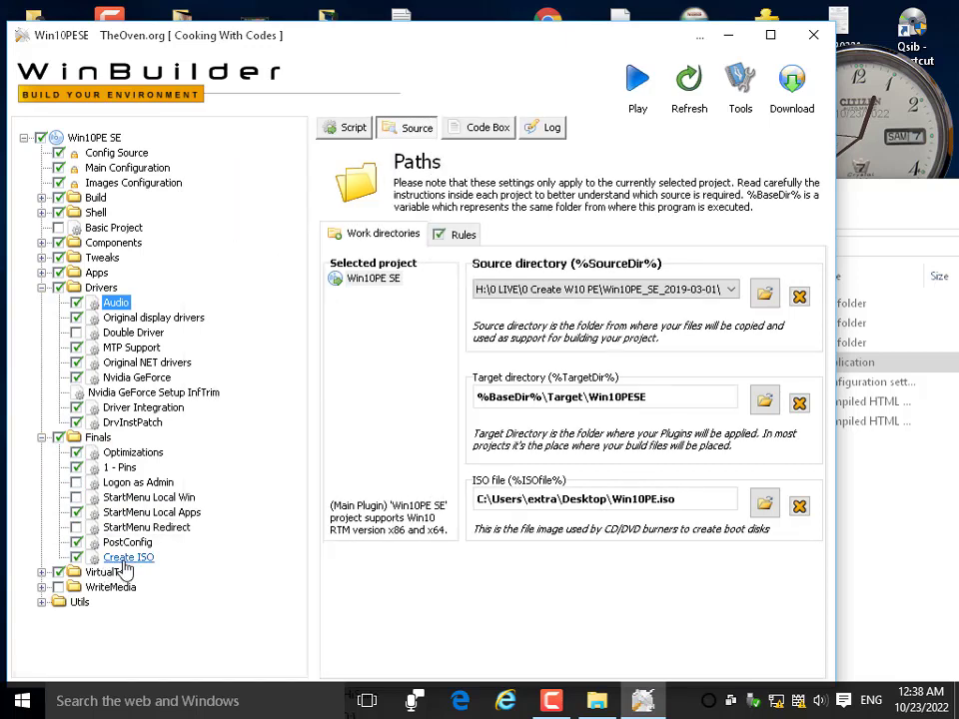
{"action": "left_click", "coordinate": [76, 512]}
{"action": "left_click", "coordinate": [88, 468]}
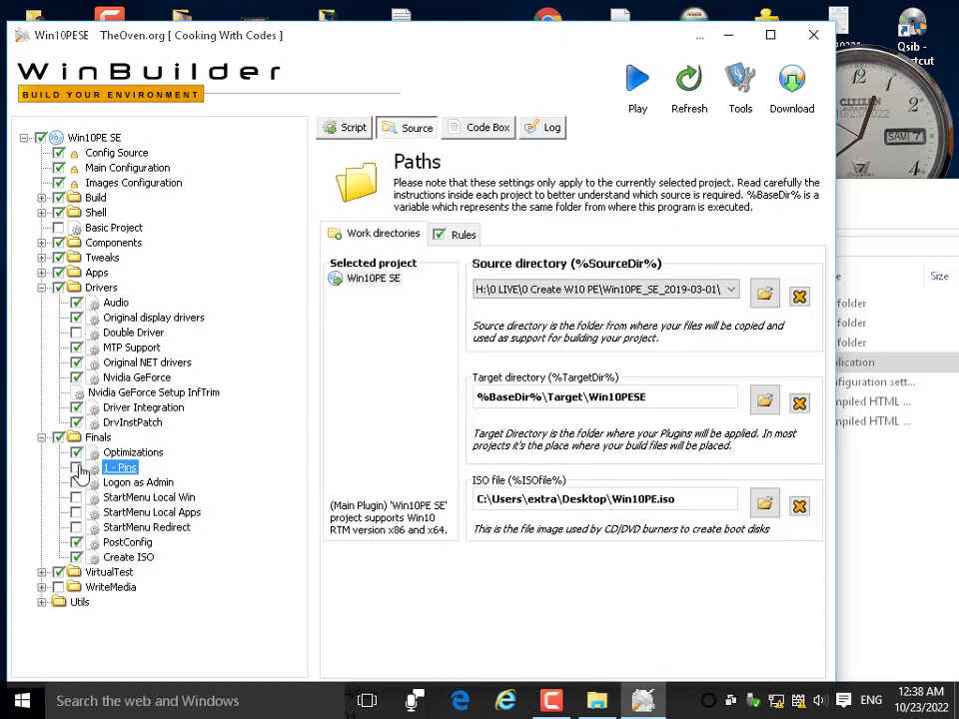
{"action": "left_click", "coordinate": [77, 454]}
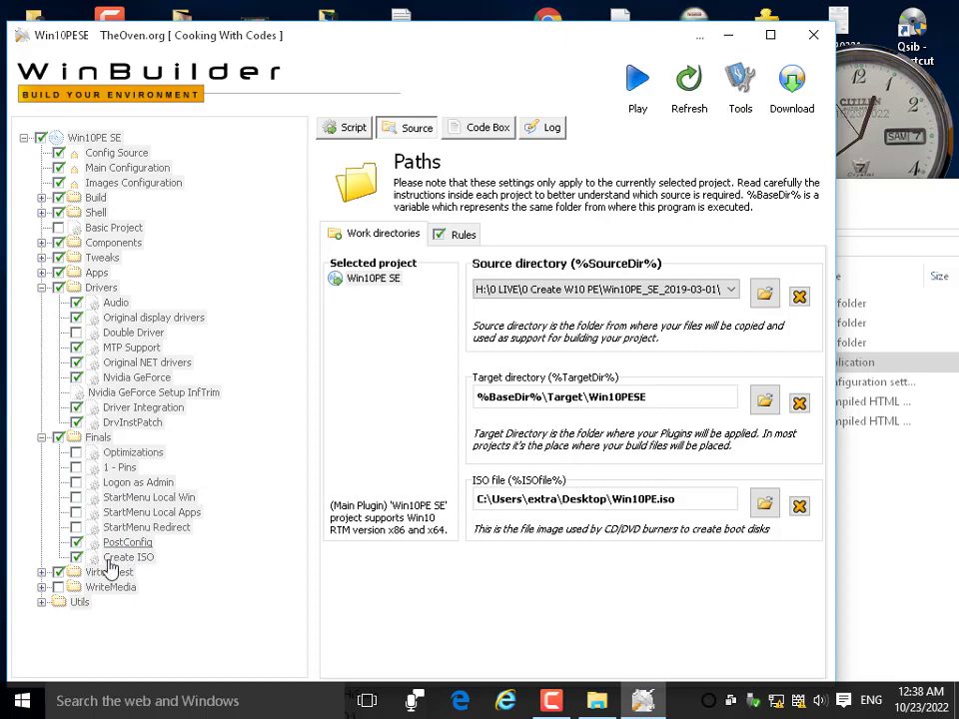
{"action": "left_click", "coordinate": [76, 545]}
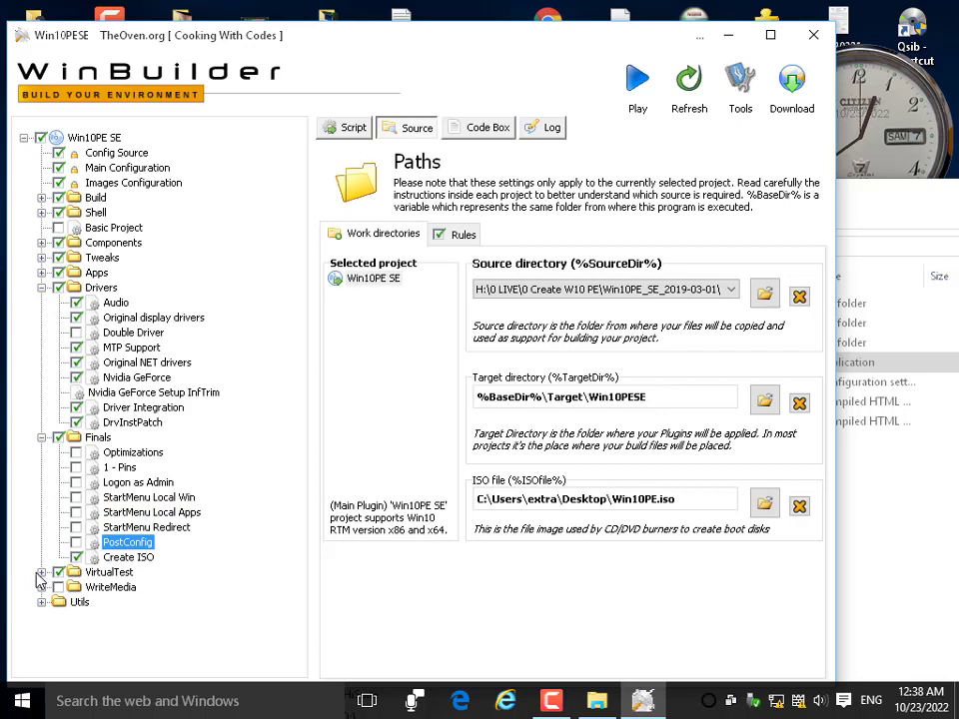
Disable the whole VirtualTest emulation group.
{"action": "left_click", "coordinate": [42, 573]}
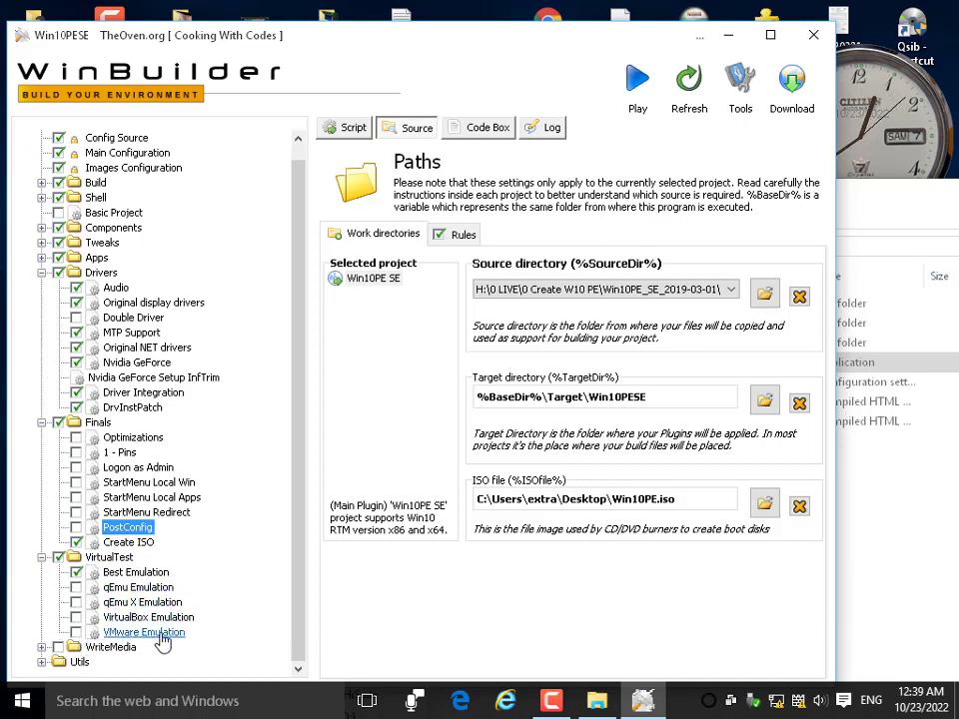
{"action": "left_click", "coordinate": [59, 560]}
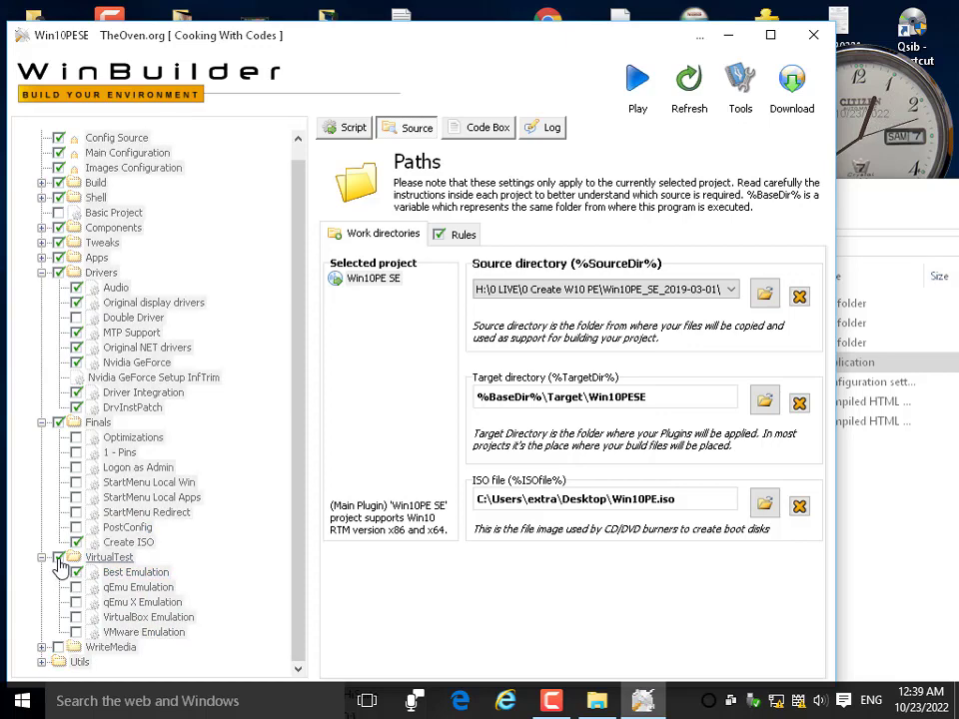
{"action": "left_click", "coordinate": [77, 573]}
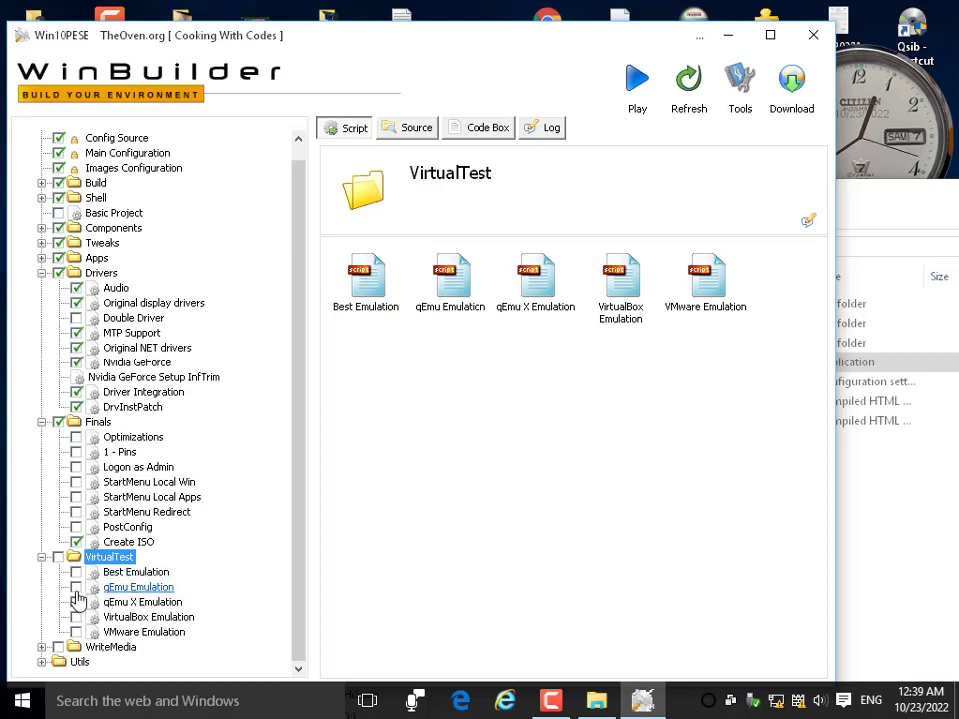
Enable qEmu Emulation, show its 384 MB RAM settings, and expand the Utils group.
{"action": "left_click", "coordinate": [77, 589]}
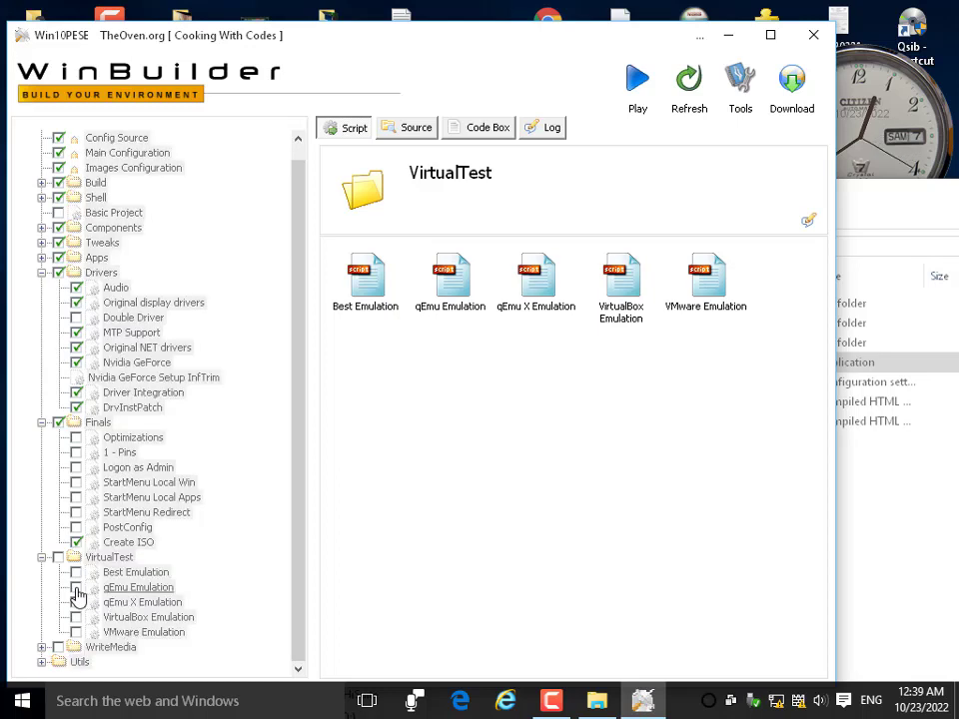
{"action": "left_click", "coordinate": [160, 589]}
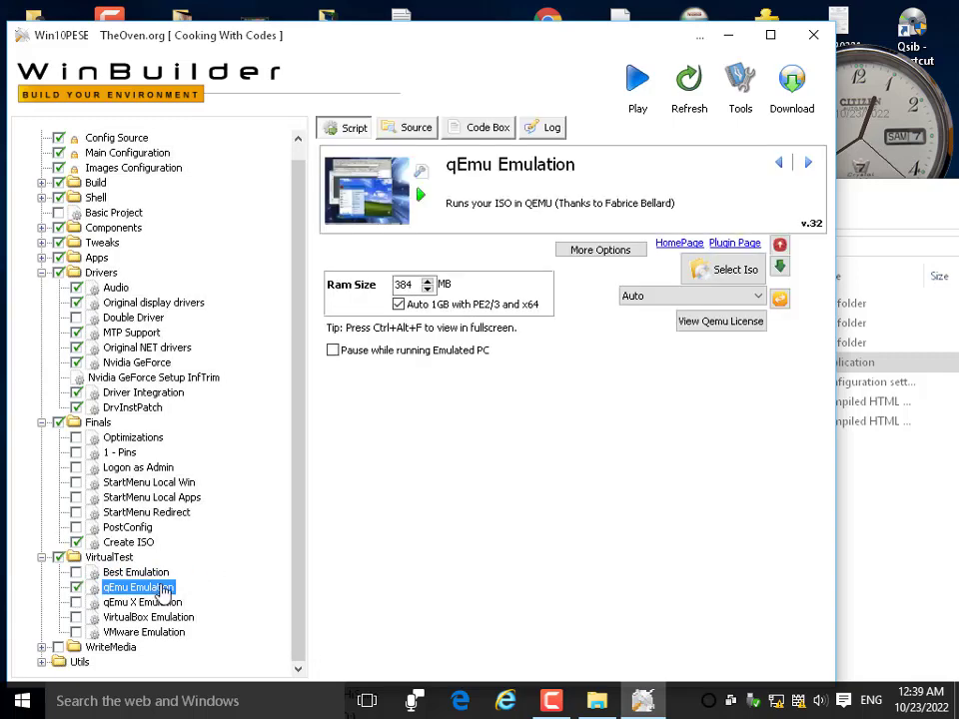
{"action": "left_click", "coordinate": [42, 662]}
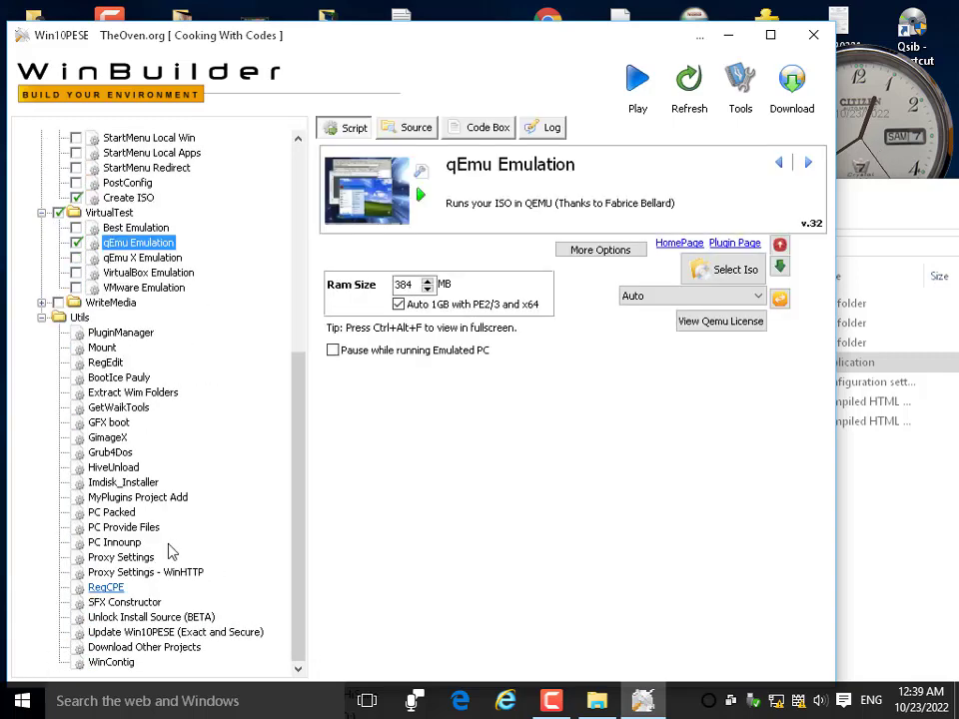
Browse the GimageX, HiveUnload, PC Innounp, Proxy Settings - WinHTTP, Mount and RegEdit plugin pages.
{"action": "left_click", "coordinate": [108, 439]}
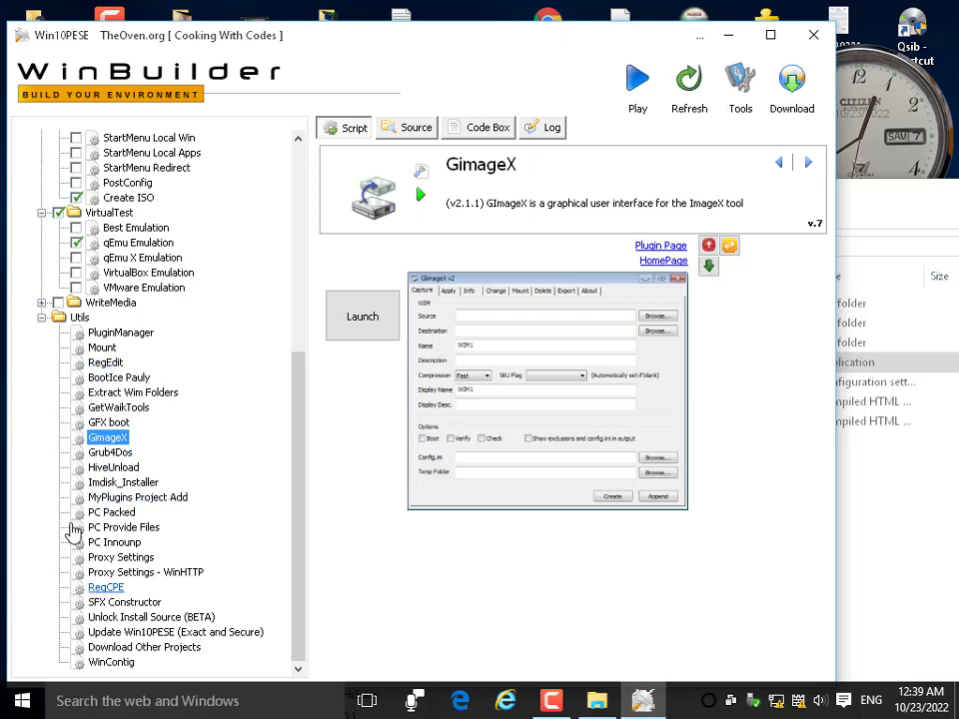
{"action": "left_click", "coordinate": [84, 470]}
{"action": "left_click", "coordinate": [95, 544]}
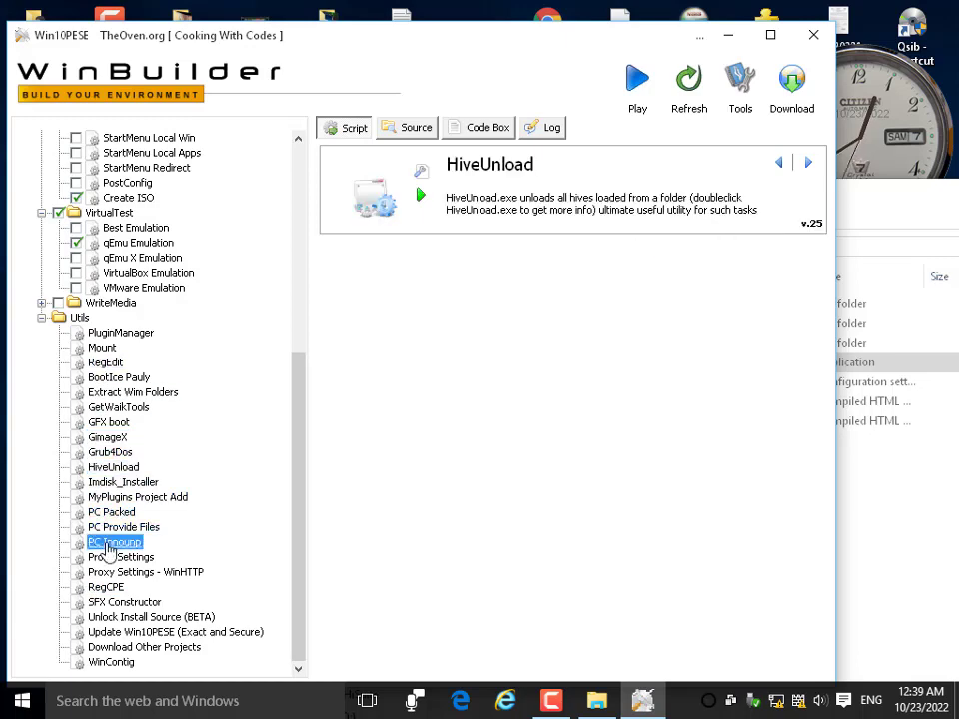
{"action": "left_click", "coordinate": [115, 573]}
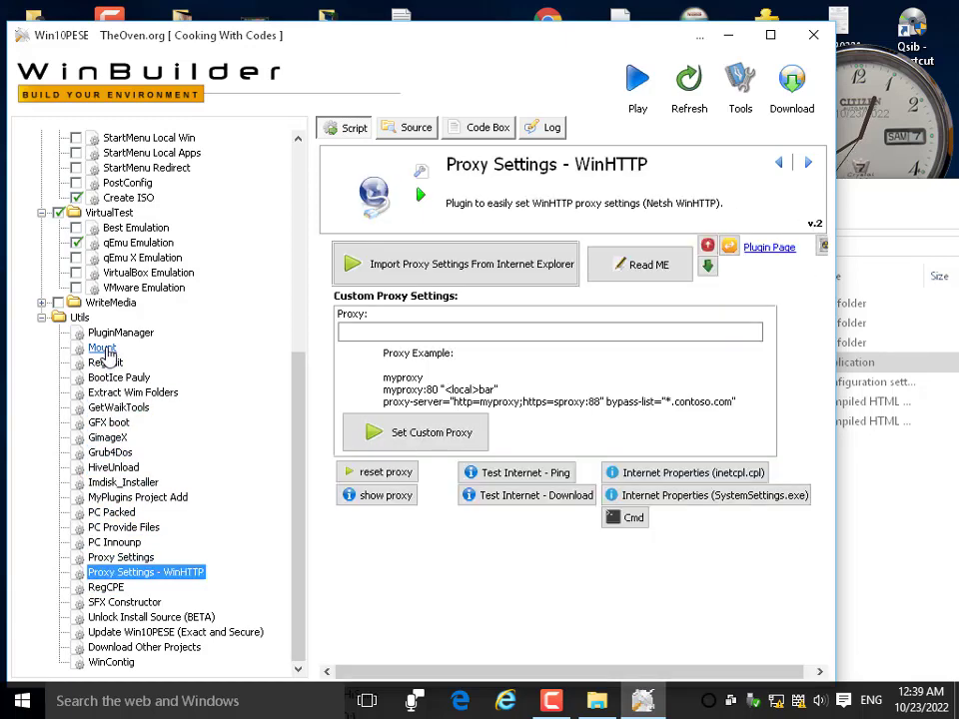
{"action": "left_click", "coordinate": [104, 349]}
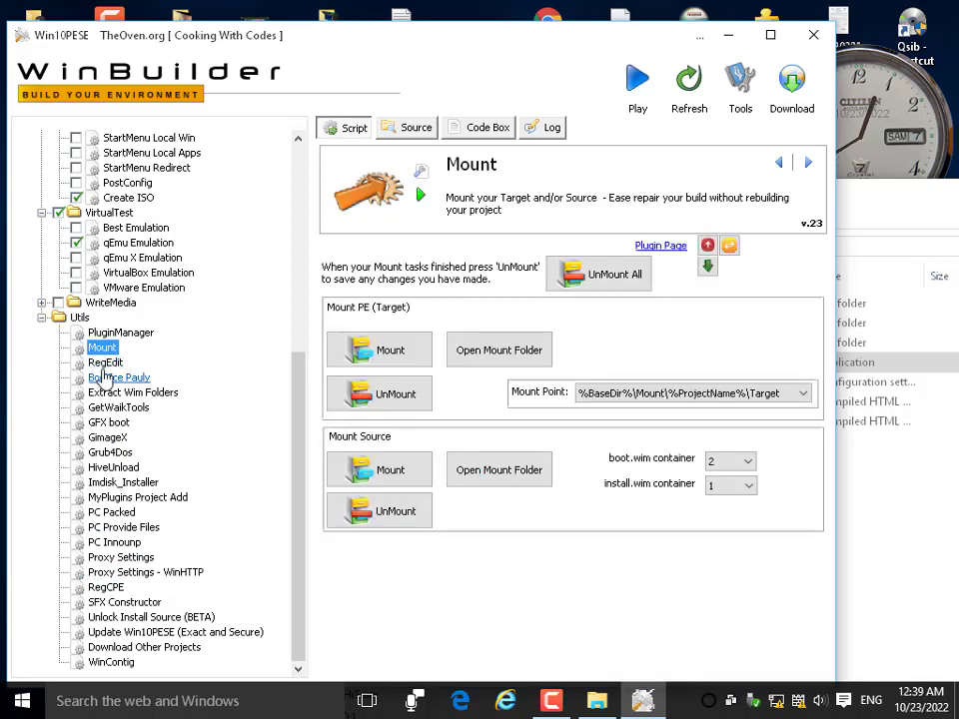
{"action": "left_click", "coordinate": [104, 363]}
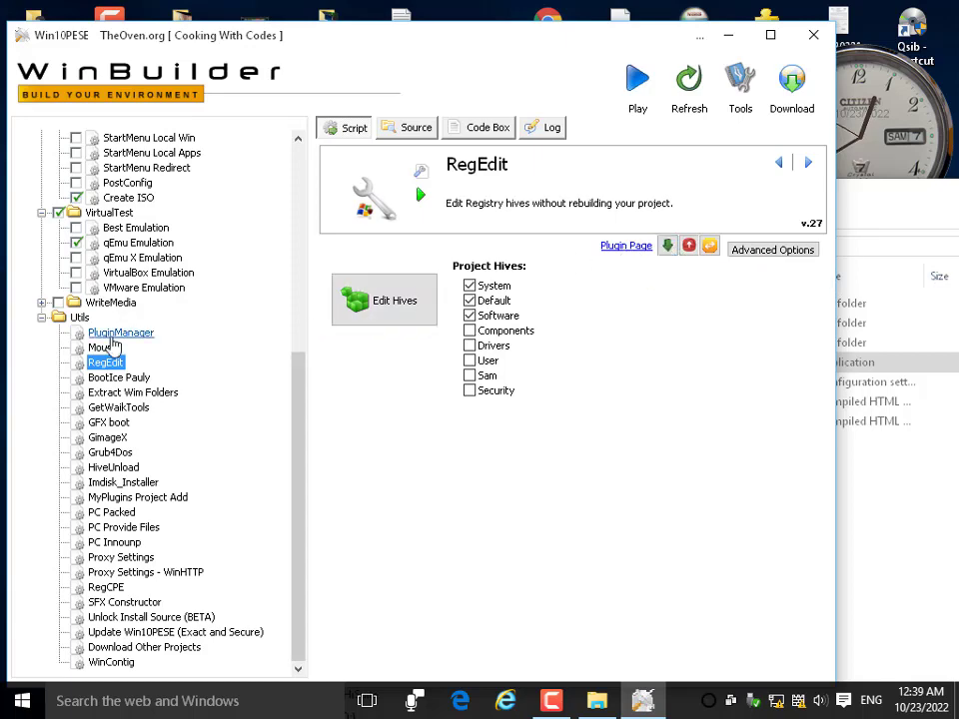
{"action": "scroll", "coordinate": [110, 314], "scroll_direction": "up", "scroll_amount": 8}
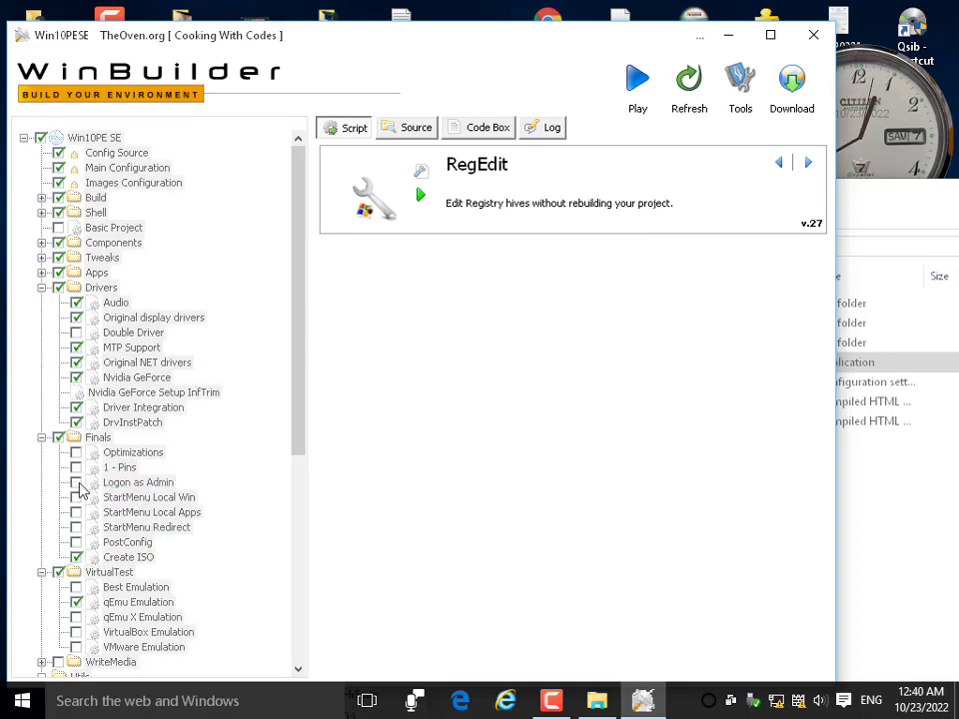
Enable Logon as Admin under Finals and show the project's source, target and ISO paths.
{"action": "left_click", "coordinate": [79, 485]}
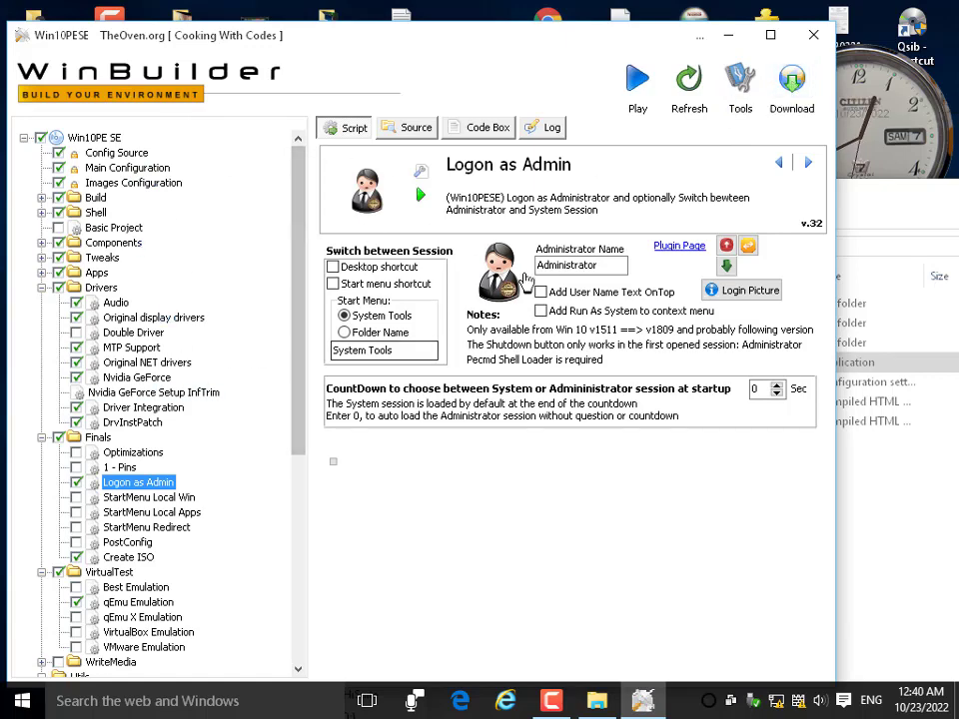
{"action": "left_click", "coordinate": [415, 130]}
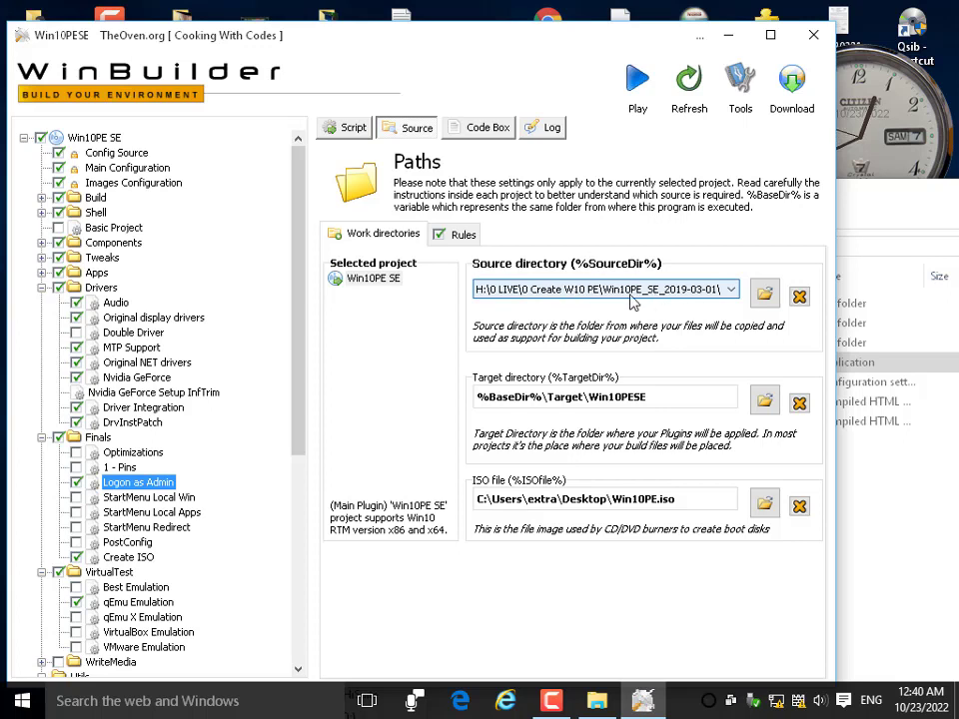
{"action": "left_click", "coordinate": [725, 293]}
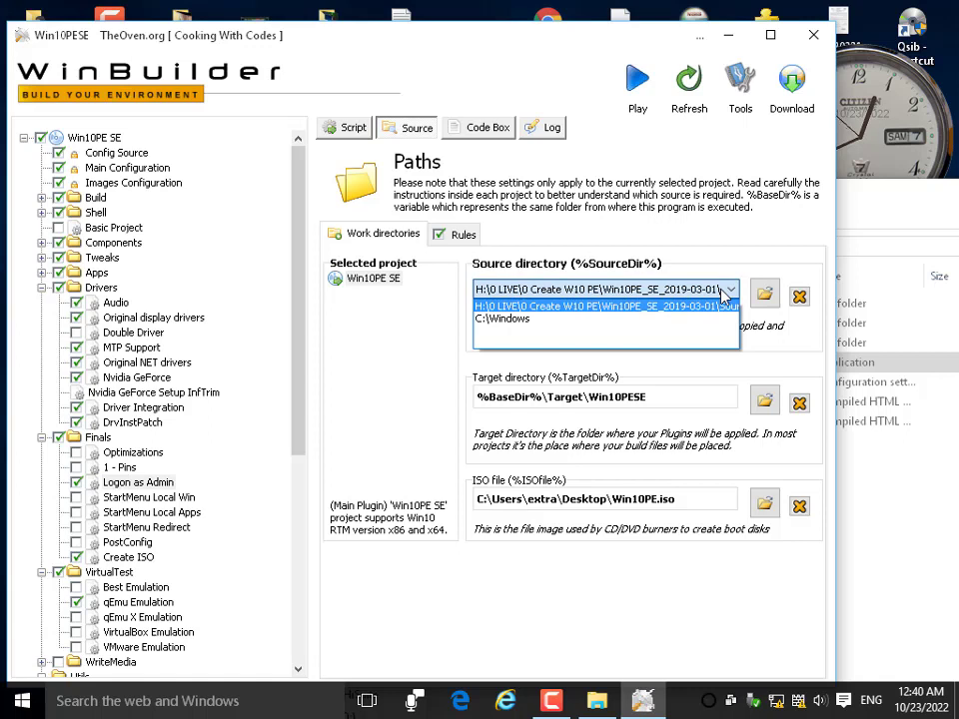
{"action": "left_click", "coordinate": [385, 334]}
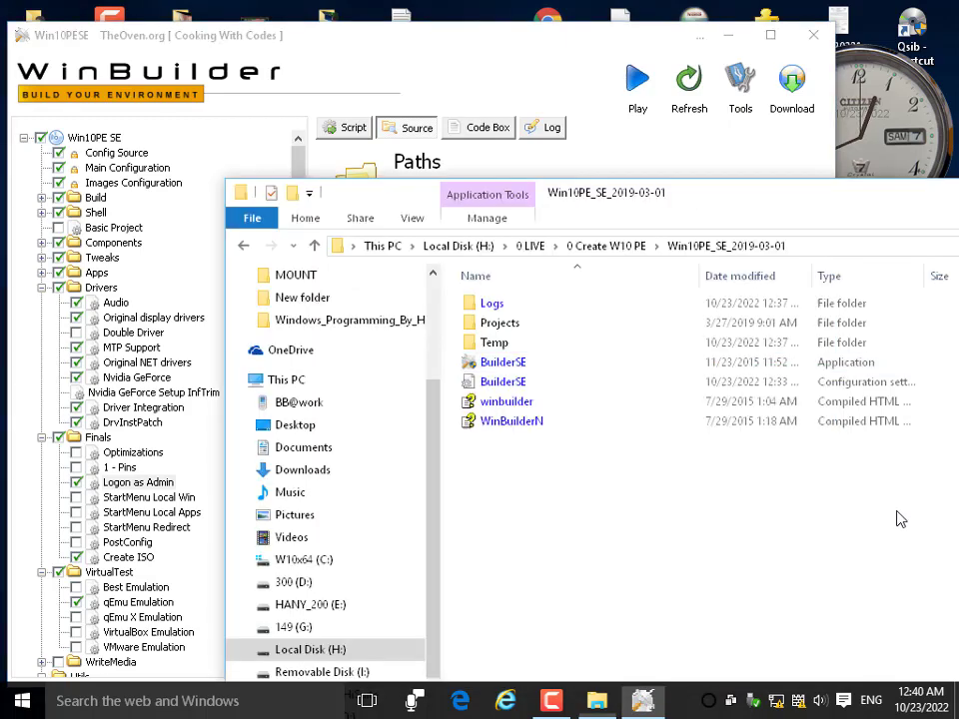
{"action": "left_click", "coordinate": [314, 245]}
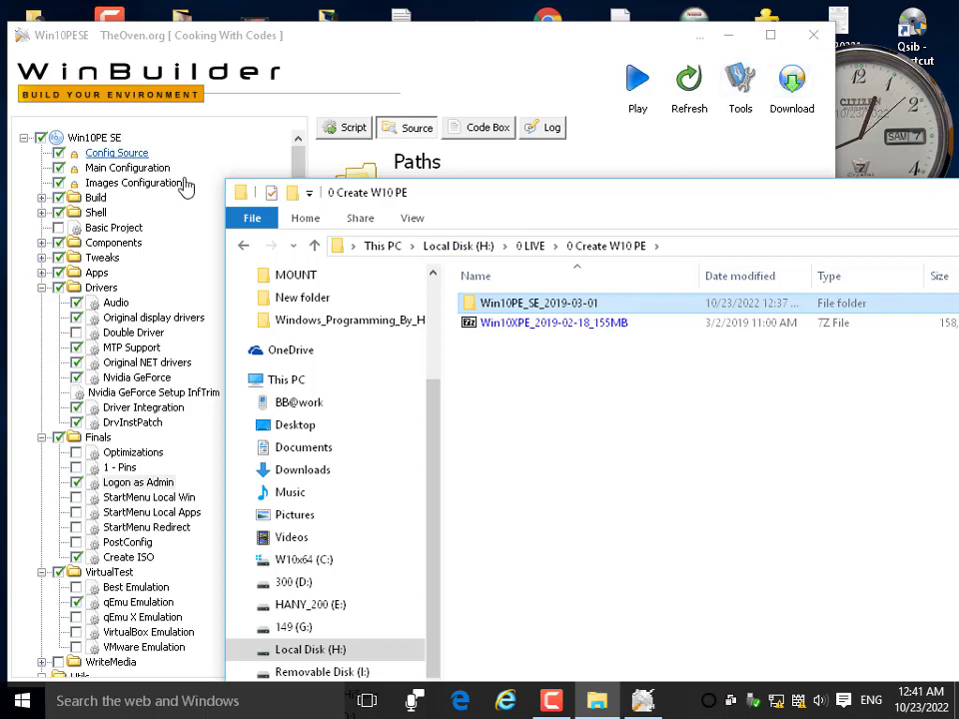
{"action": "left_click", "coordinate": [260, 42]}
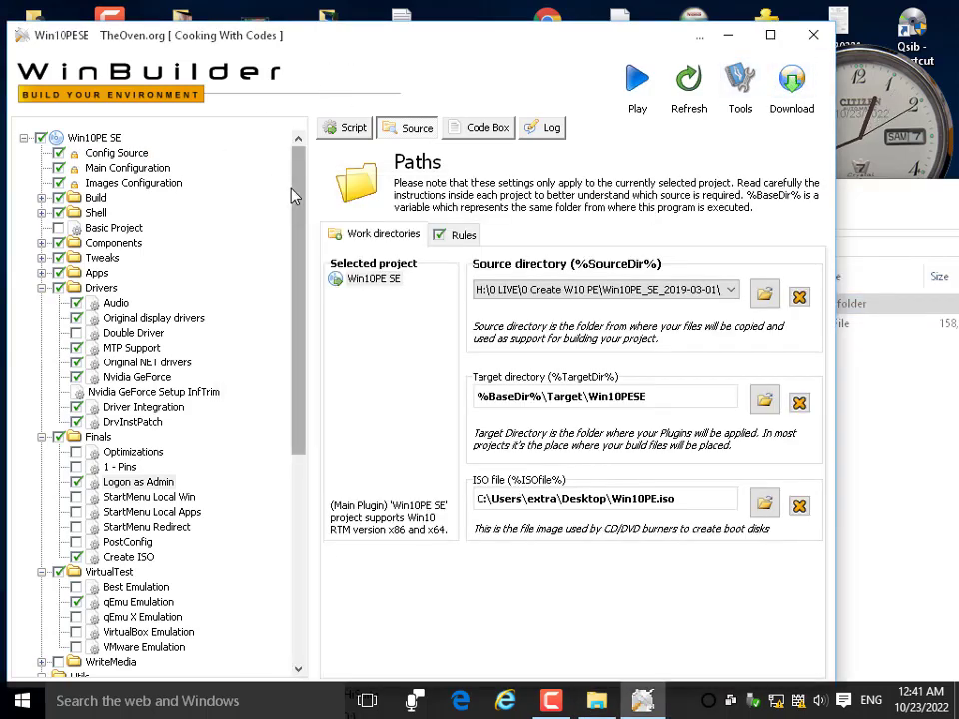
Survey the project tree by expanding and collapsing the Build, Shell and Drivers groups.
{"action": "scroll", "coordinate": [295, 188], "scroll_direction": "down", "scroll_amount": 1}
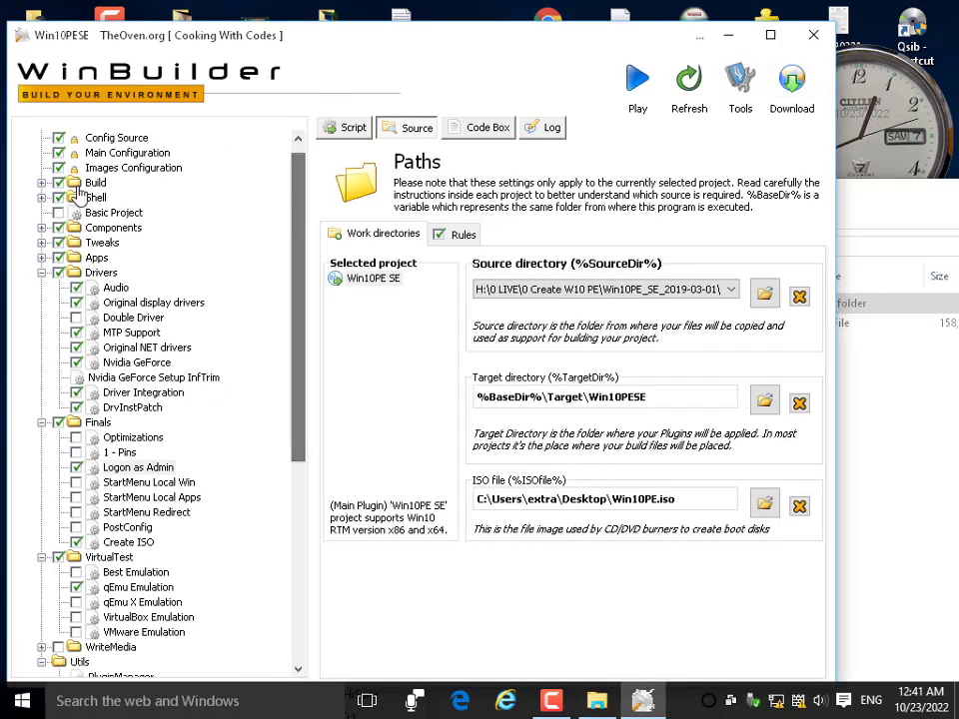
{"action": "left_click", "coordinate": [42, 184]}
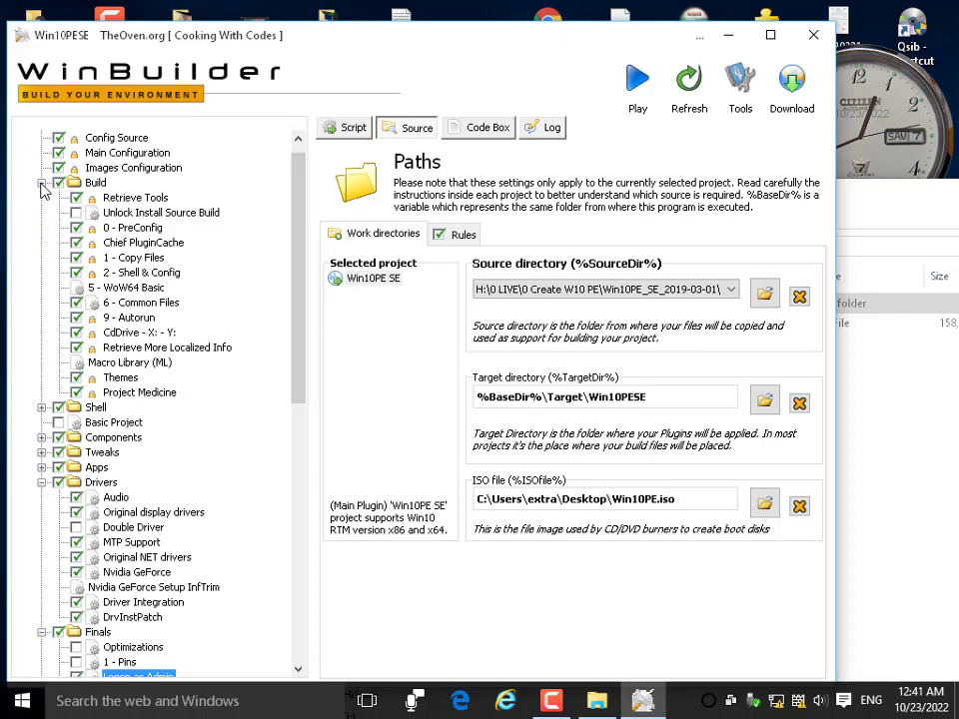
{"action": "left_click", "coordinate": [42, 408]}
{"action": "left_click", "coordinate": [42, 183]}
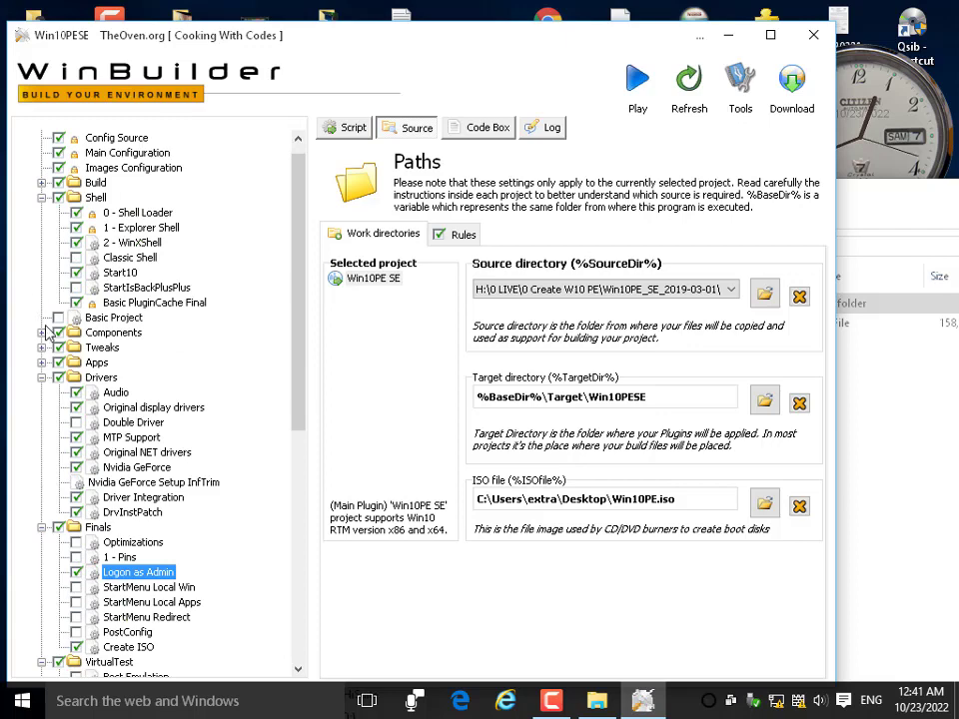
{"action": "left_click", "coordinate": [42, 377]}
{"action": "scroll", "coordinate": [40, 220], "scroll_direction": "up", "scroll_amount": 1}
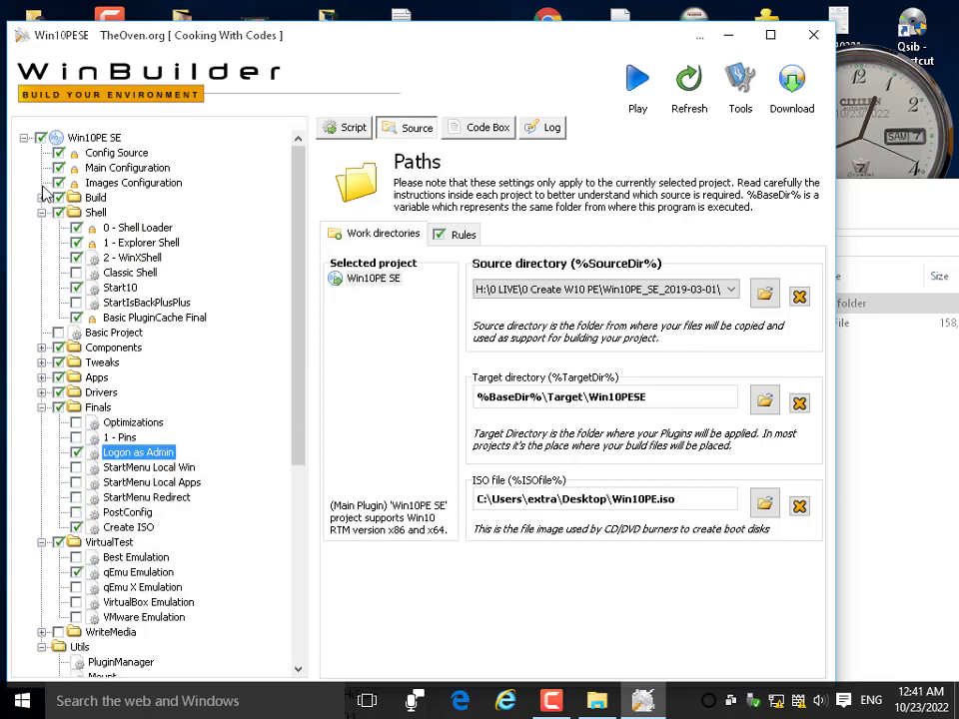
{"action": "left_click", "coordinate": [24, 139]}
{"action": "left_click", "coordinate": [24, 139]}
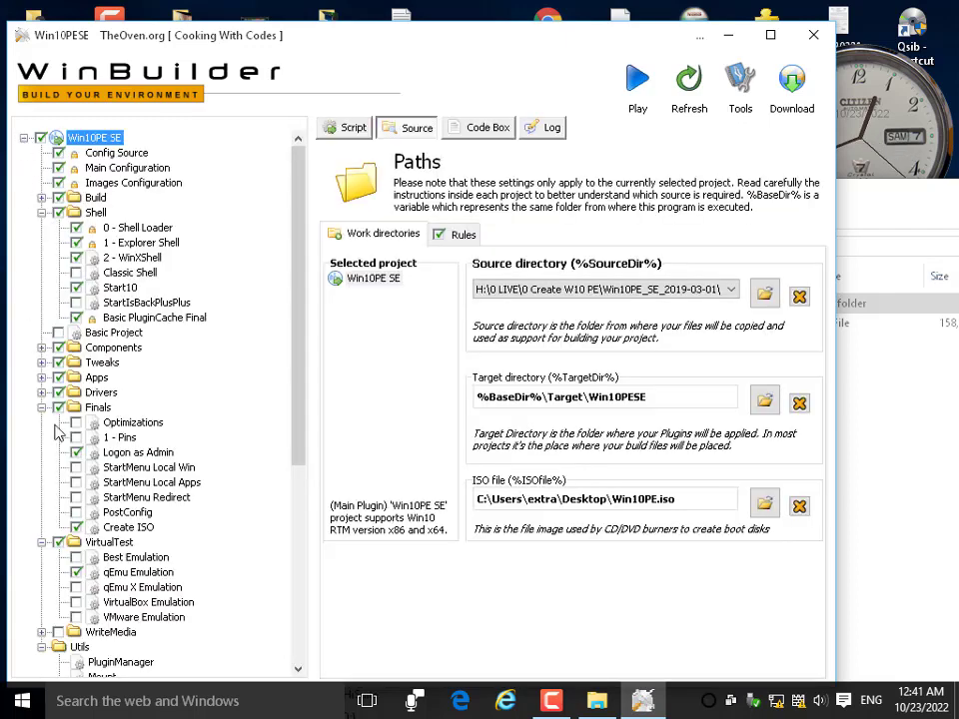
{"action": "scroll", "coordinate": [87, 400], "scroll_direction": "down", "scroll_amount": 6}
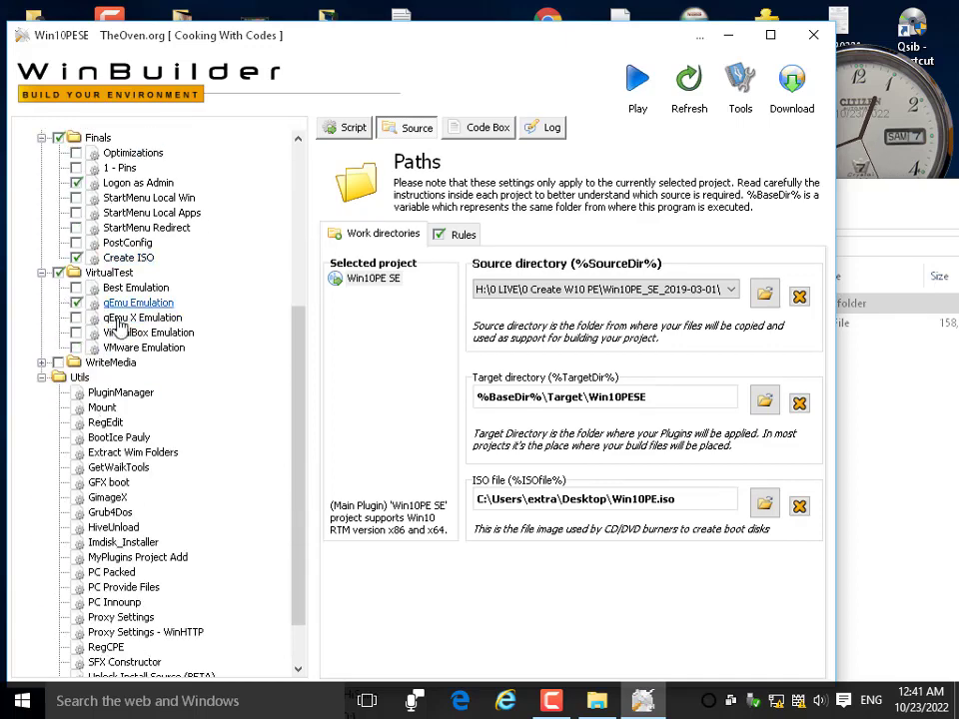
{"action": "scroll", "coordinate": [79, 323], "scroll_direction": "down", "scroll_amount": 2}
{"action": "scroll", "coordinate": [75, 262], "scroll_direction": "up", "scroll_amount": 7}
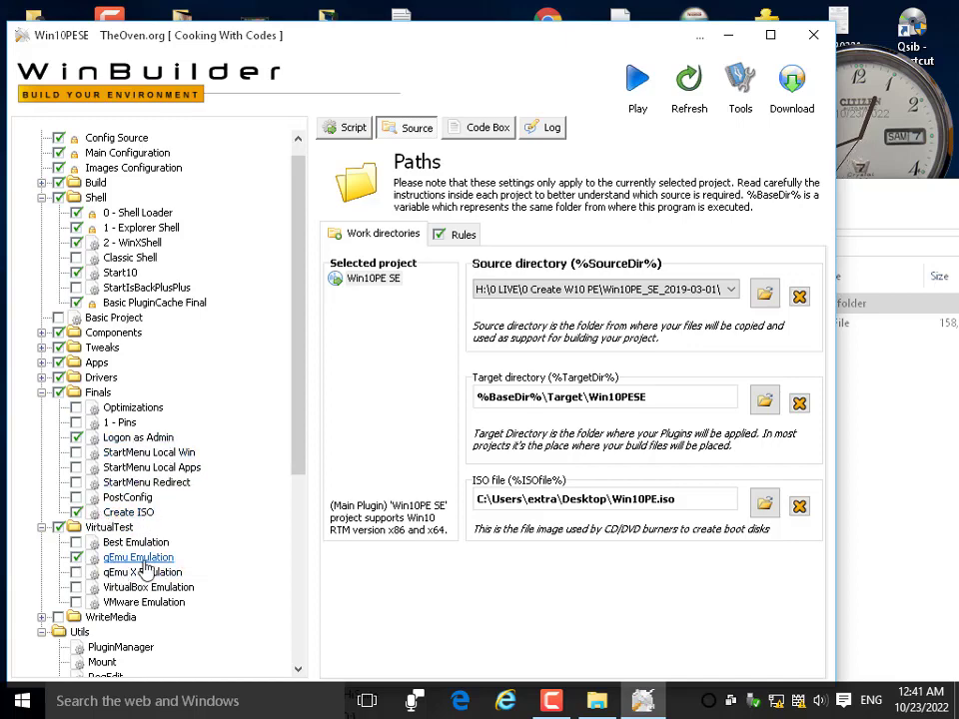
{"action": "scroll", "coordinate": [138, 538], "scroll_direction": "down", "scroll_amount": 2}
{"action": "scroll", "coordinate": [133, 535], "scroll_direction": "up", "scroll_amount": 2}
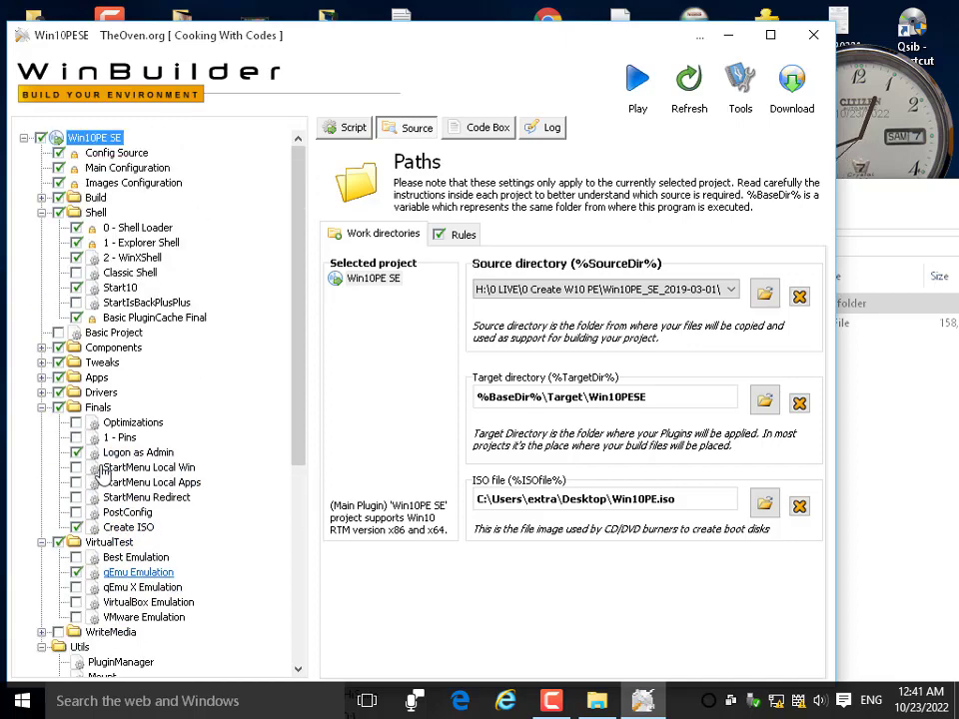
Expand Drivers, select the Audio driver plugin, then show the Apps category.
{"action": "left_click", "coordinate": [41, 393]}
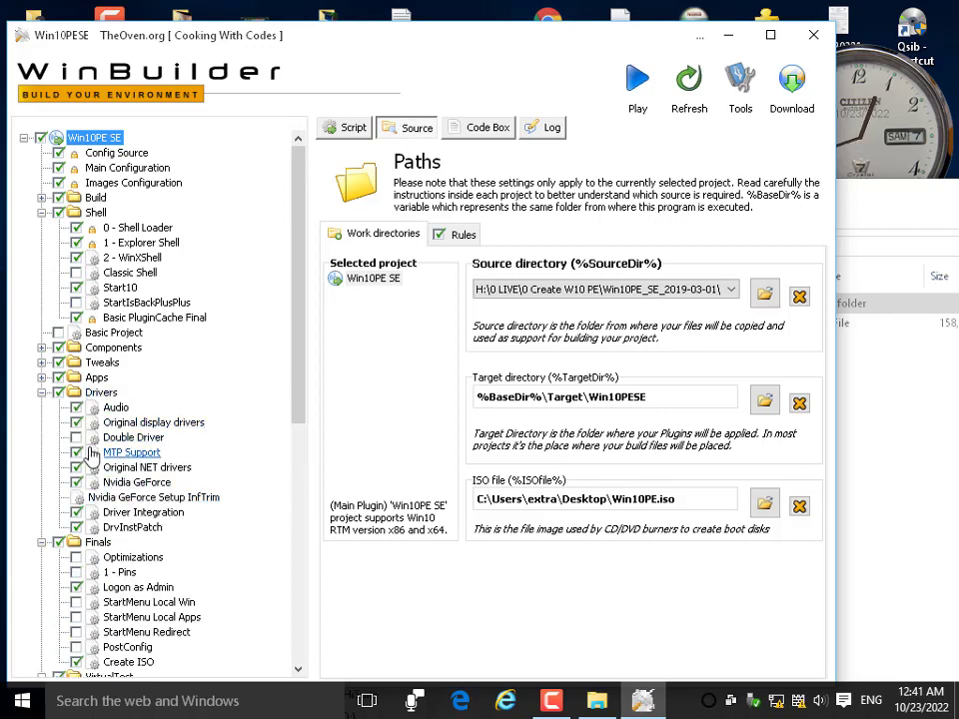
{"action": "left_click", "coordinate": [112, 408]}
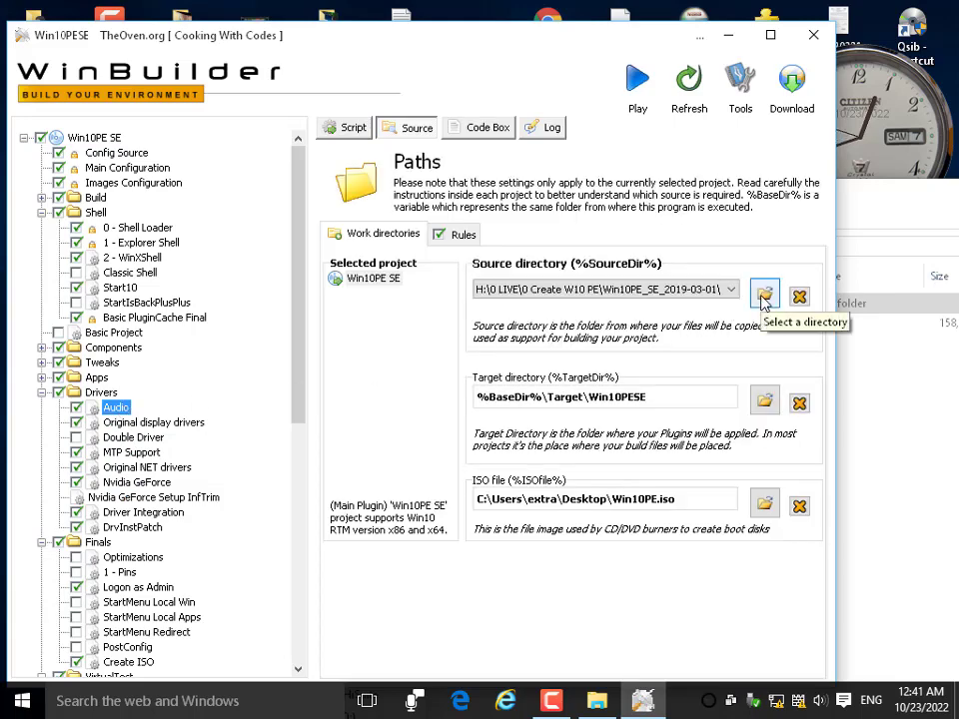
{"action": "left_click", "coordinate": [92, 378]}
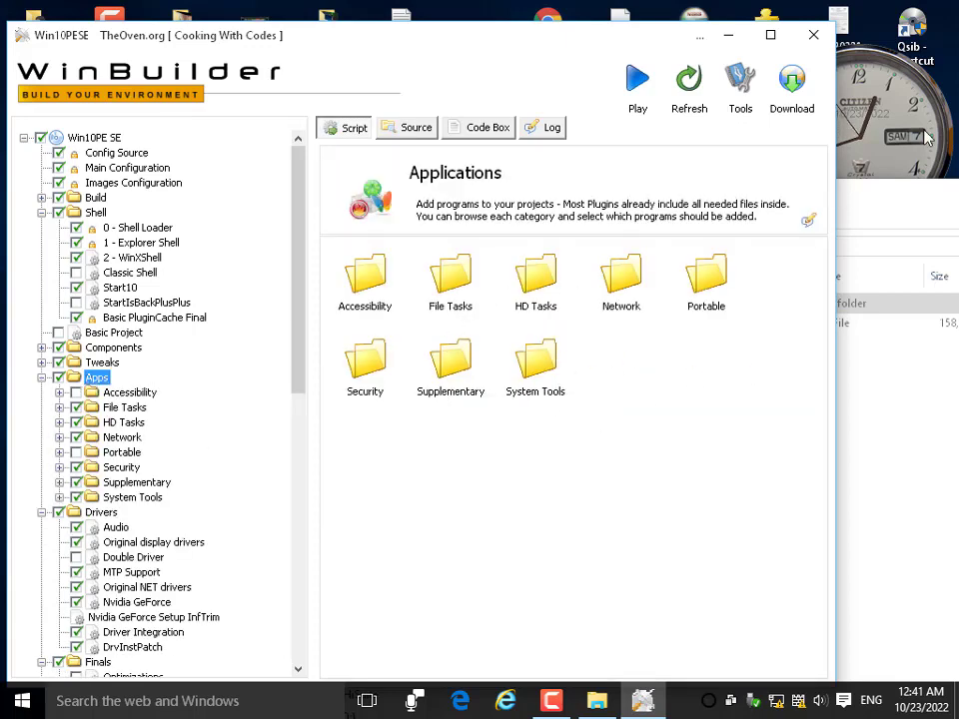
Check JetAudio's install folder in Explorer, then close it and restore the WinBuilder window.
{"action": "left_click_drag", "start_coordinate": [469, 36], "coordinate": [619, 120]}
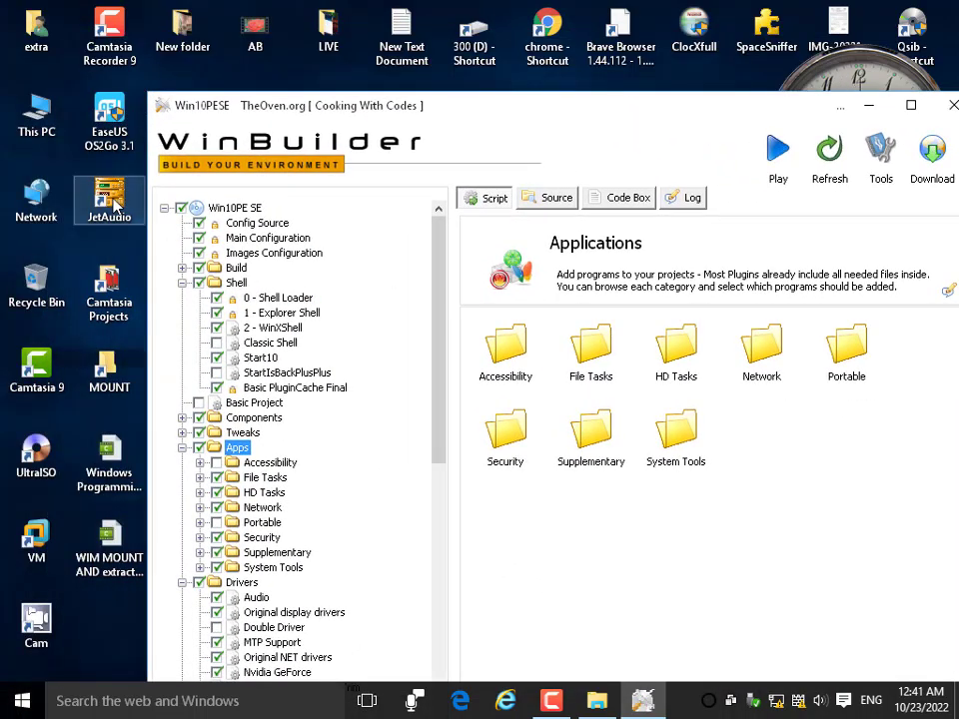
{"action": "right_click", "coordinate": [117, 206]}
{"action": "left_click", "coordinate": [128, 236]}
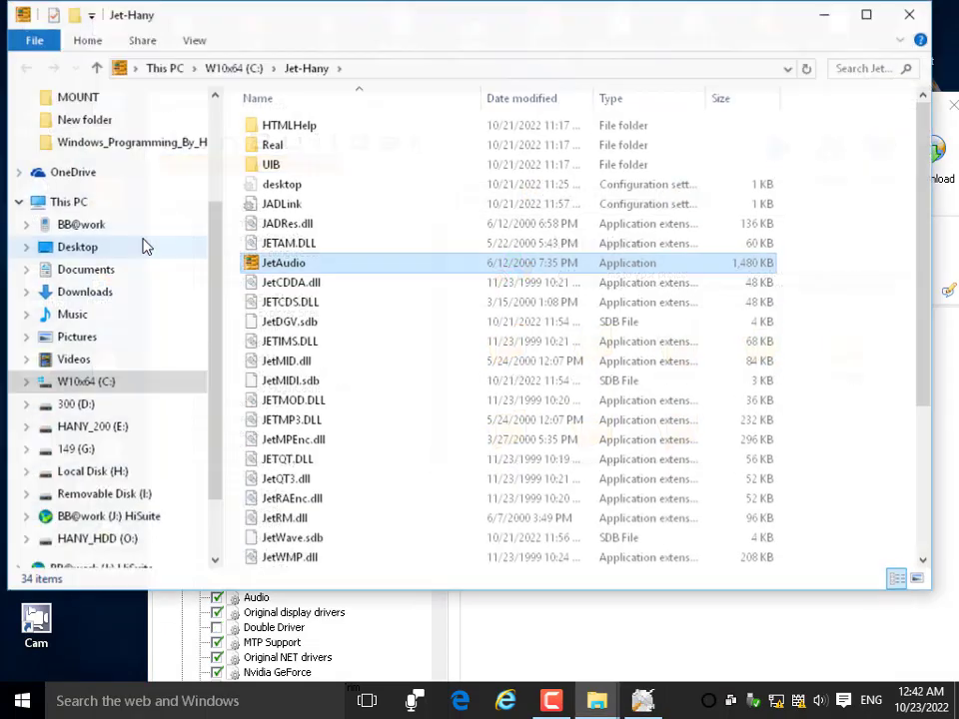
{"action": "left_click", "coordinate": [239, 68]}
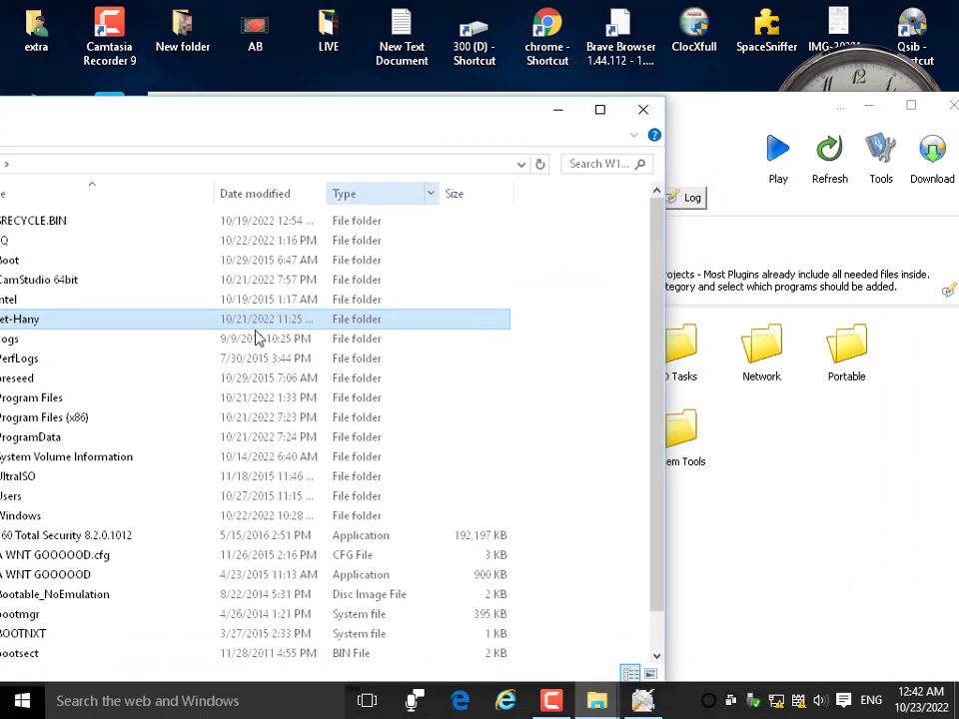
{"action": "left_click_drag", "start_coordinate": [35, 328], "coordinate": [661, 178]}
{"action": "left_click", "coordinate": [643, 108]}
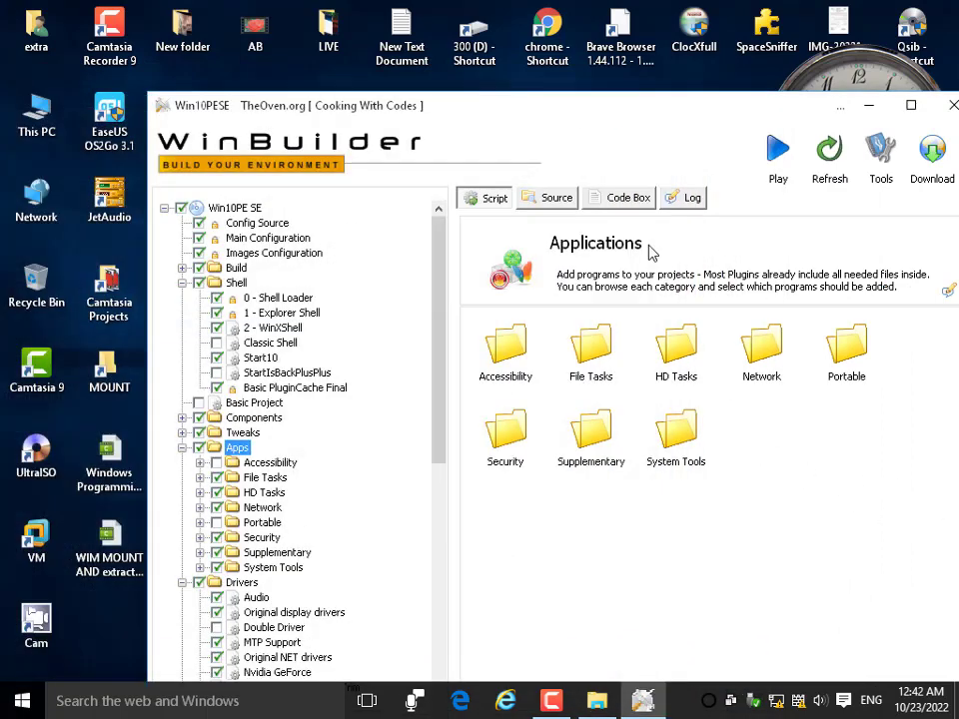
{"action": "left_click_drag", "start_coordinate": [653, 116], "coordinate": [562, 32]}
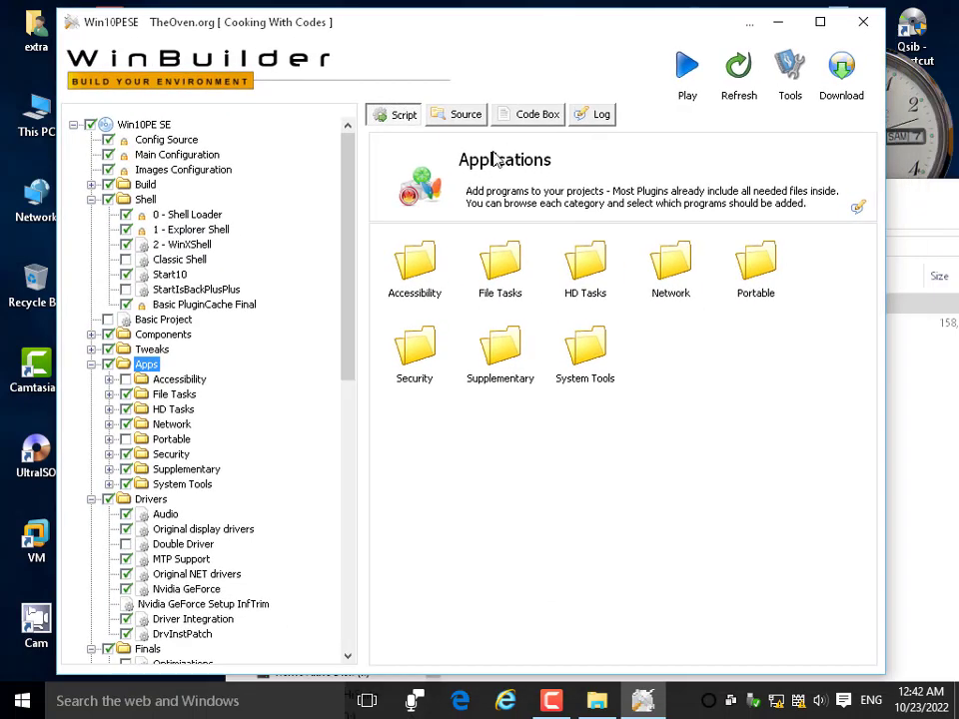
Drill into File Tasks › Compression to show 7-Zip File Manager, closing the edit form.
{"action": "left_click", "coordinate": [858, 210]}
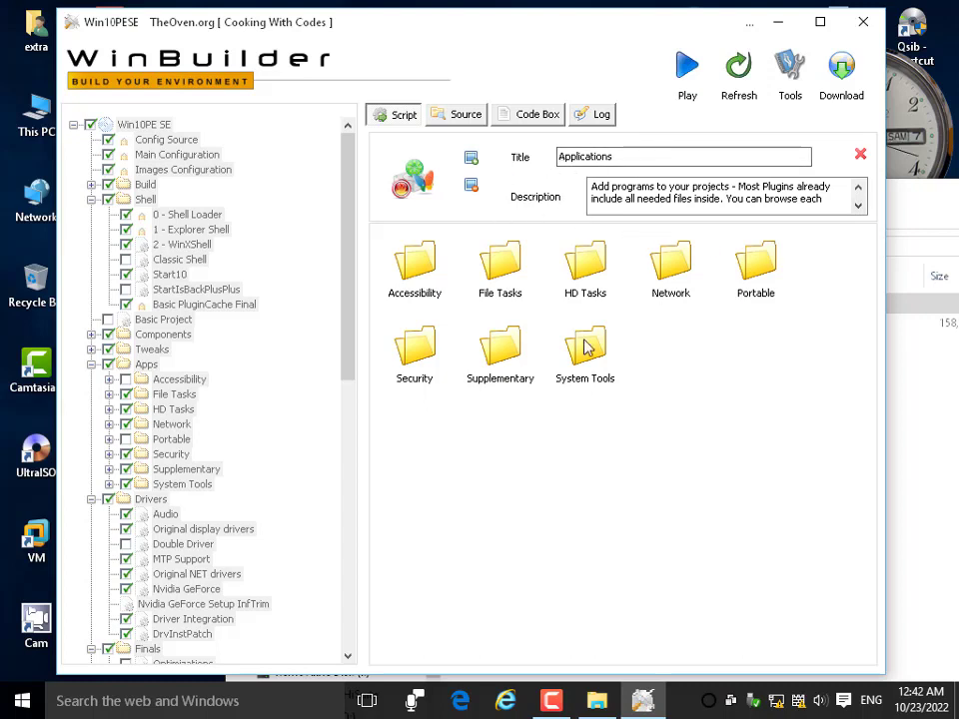
{"action": "double_click", "coordinate": [497, 279]}
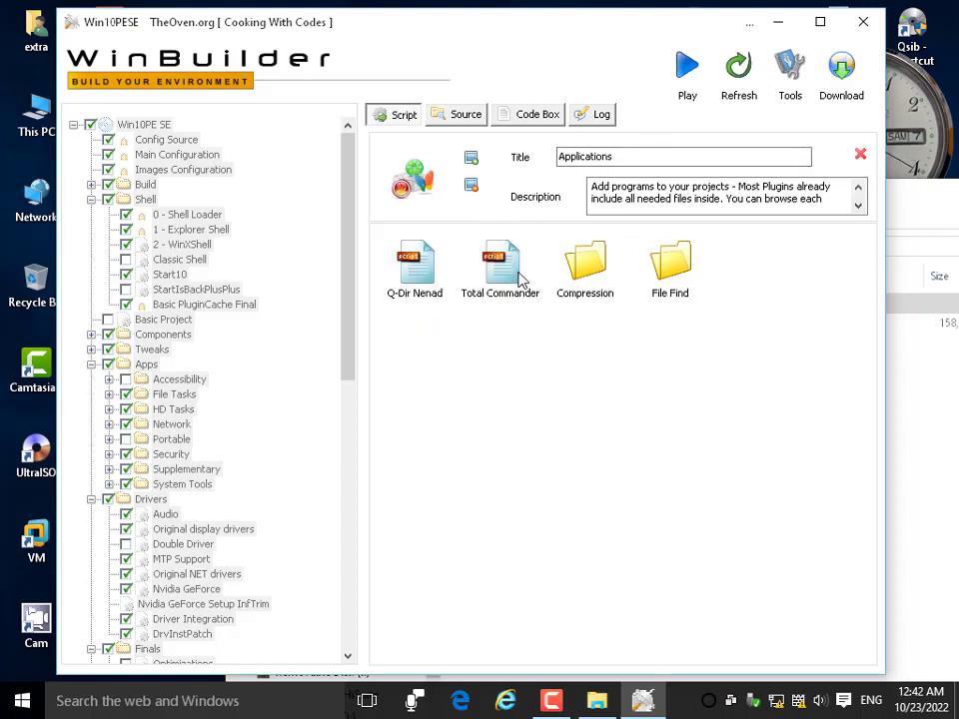
{"action": "double_click", "coordinate": [580, 270]}
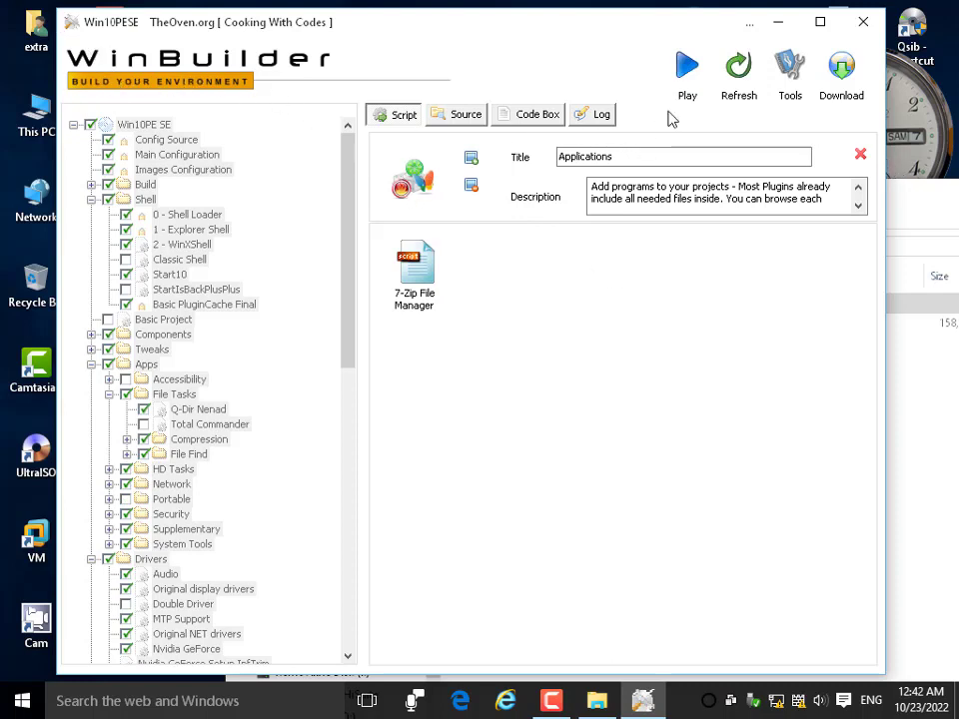
{"action": "left_click", "coordinate": [861, 156]}
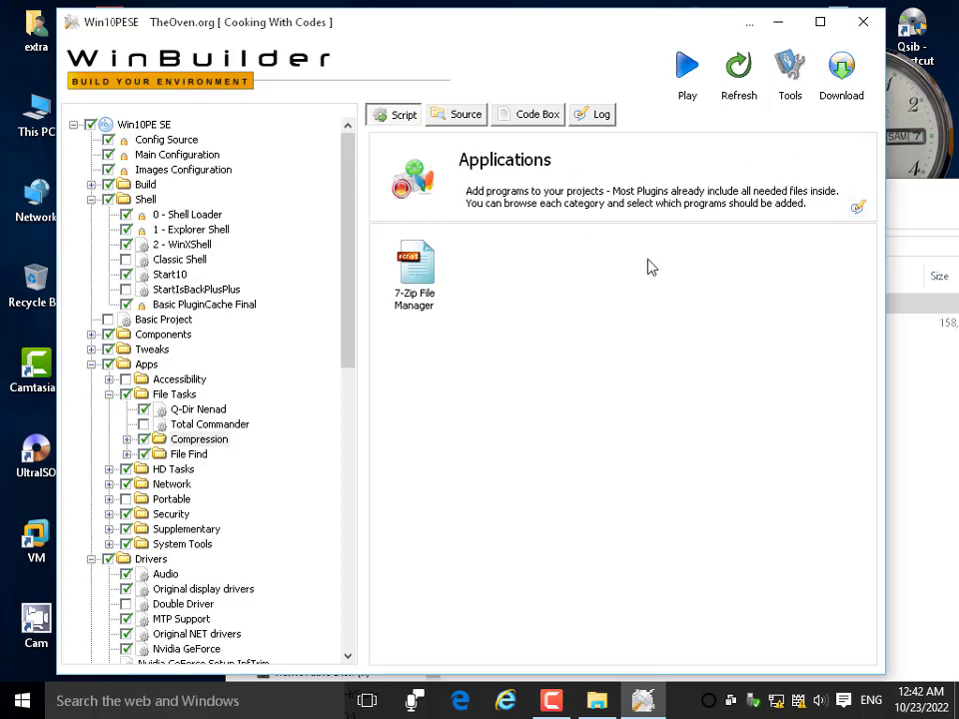
{"action": "left_click", "coordinate": [465, 116]}
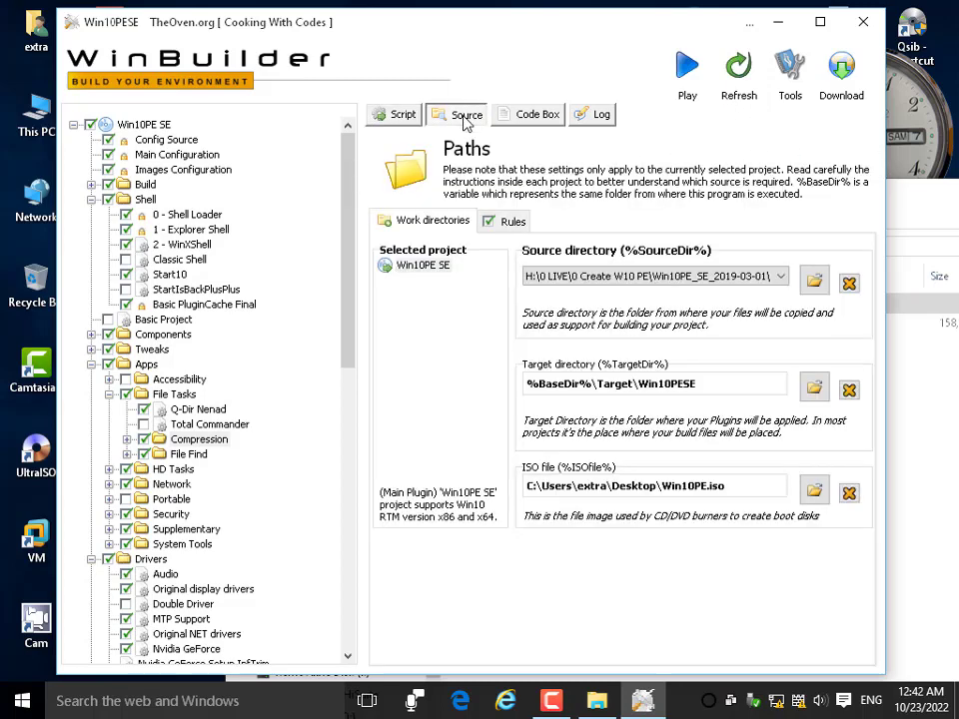
{"action": "left_click", "coordinate": [403, 115]}
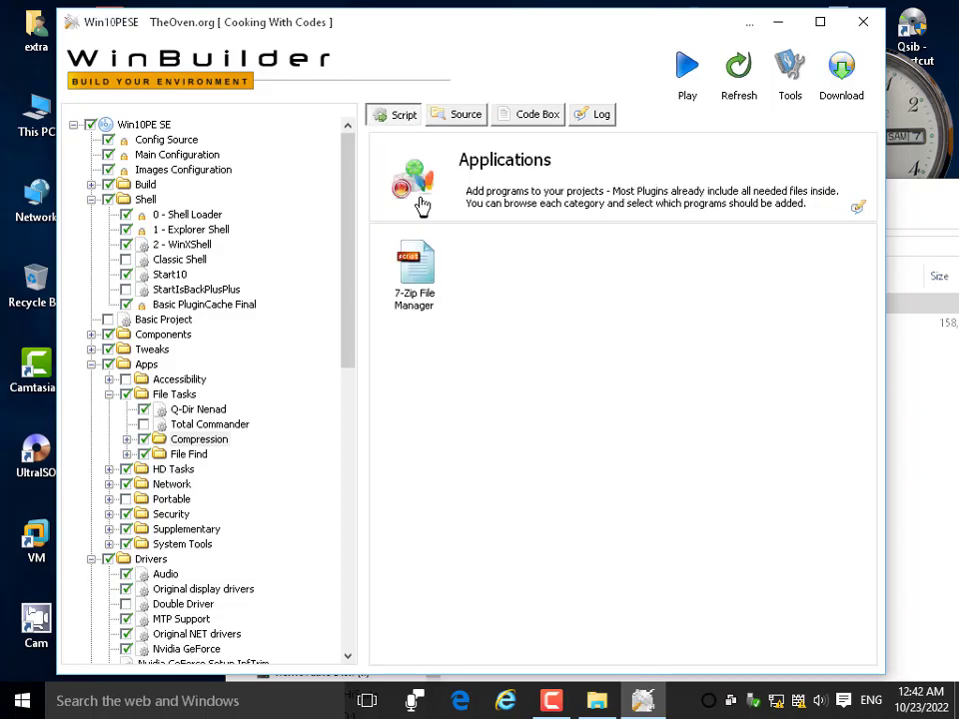
{"action": "left_click", "coordinate": [416, 186]}
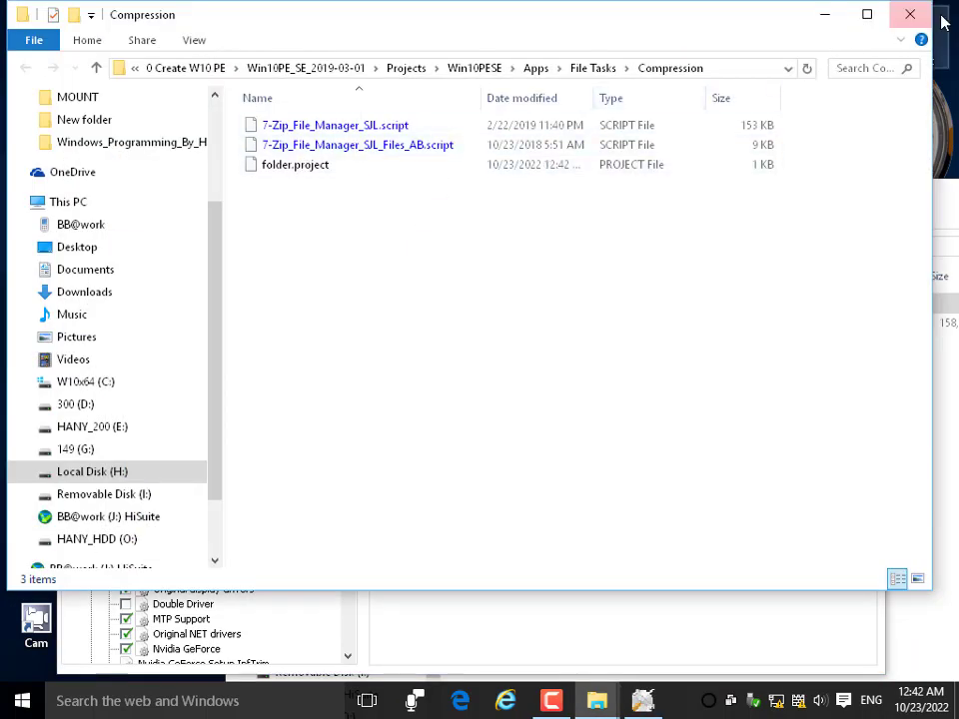
{"action": "left_click", "coordinate": [909, 14]}
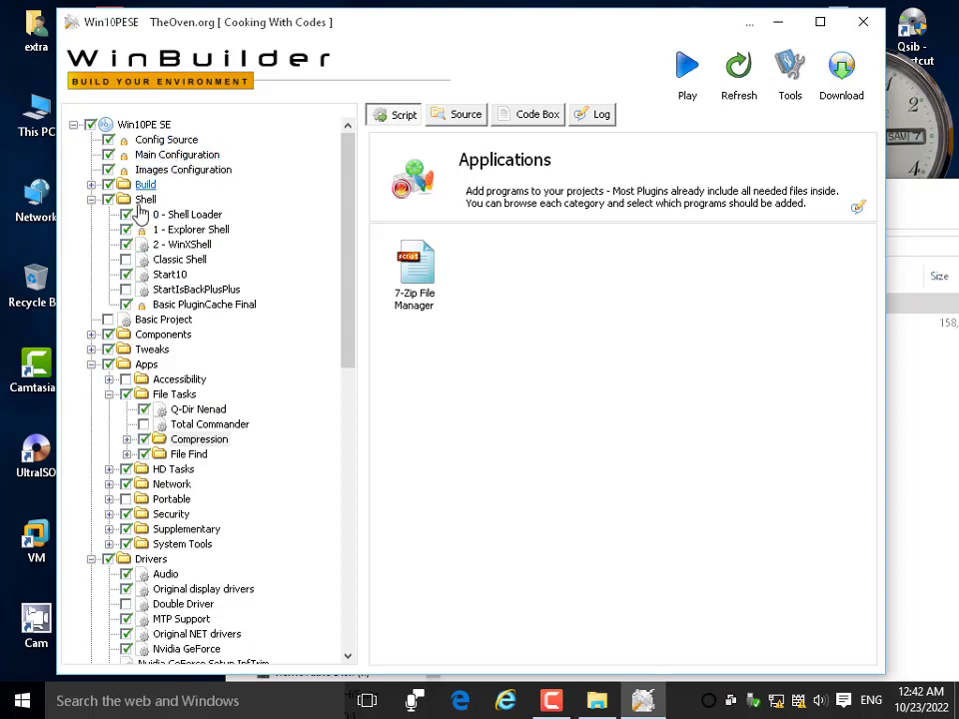
Expand the Build, HD Tasks, Network and MBR groups in the script tree.
{"action": "left_click", "coordinate": [91, 185]}
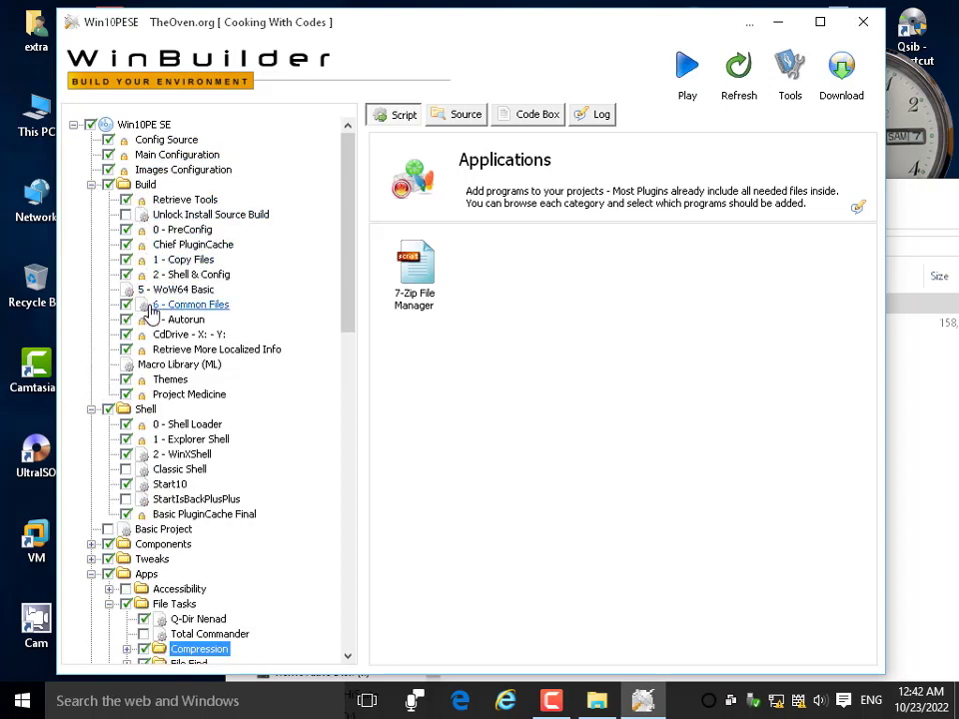
{"action": "scroll", "coordinate": [170, 497], "scroll_direction": "down", "scroll_amount": 10}
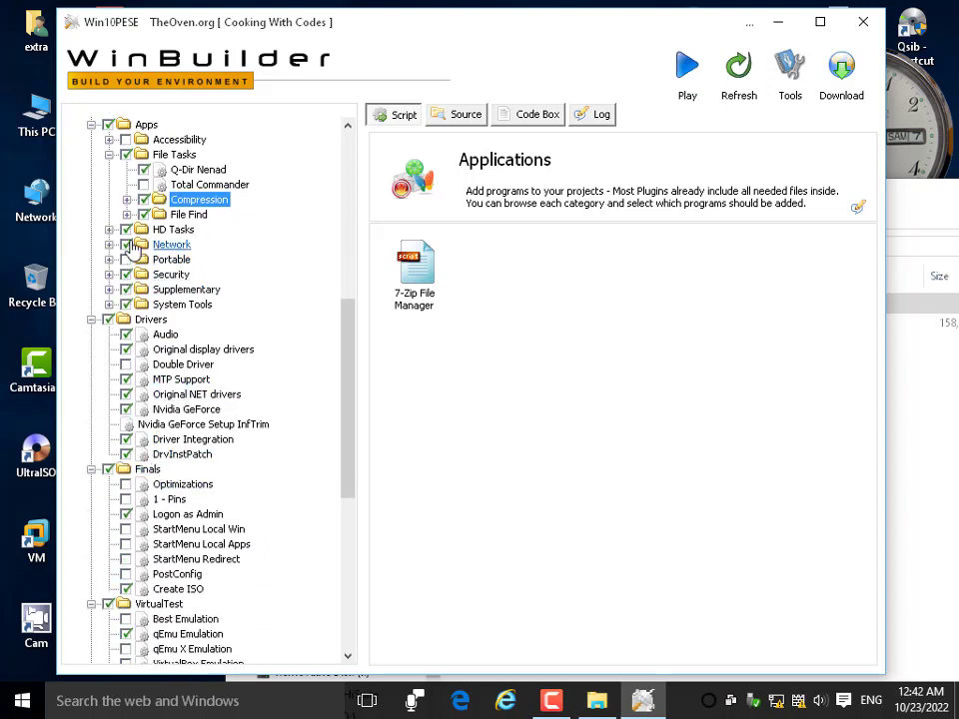
{"action": "left_click", "coordinate": [109, 230]}
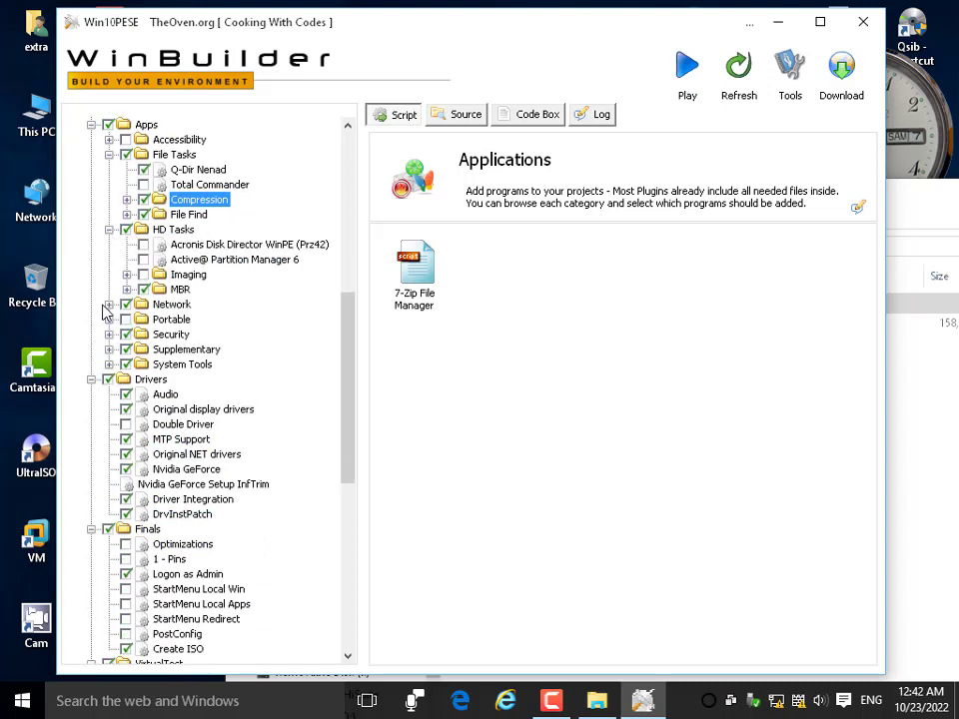
{"action": "left_click", "coordinate": [109, 305]}
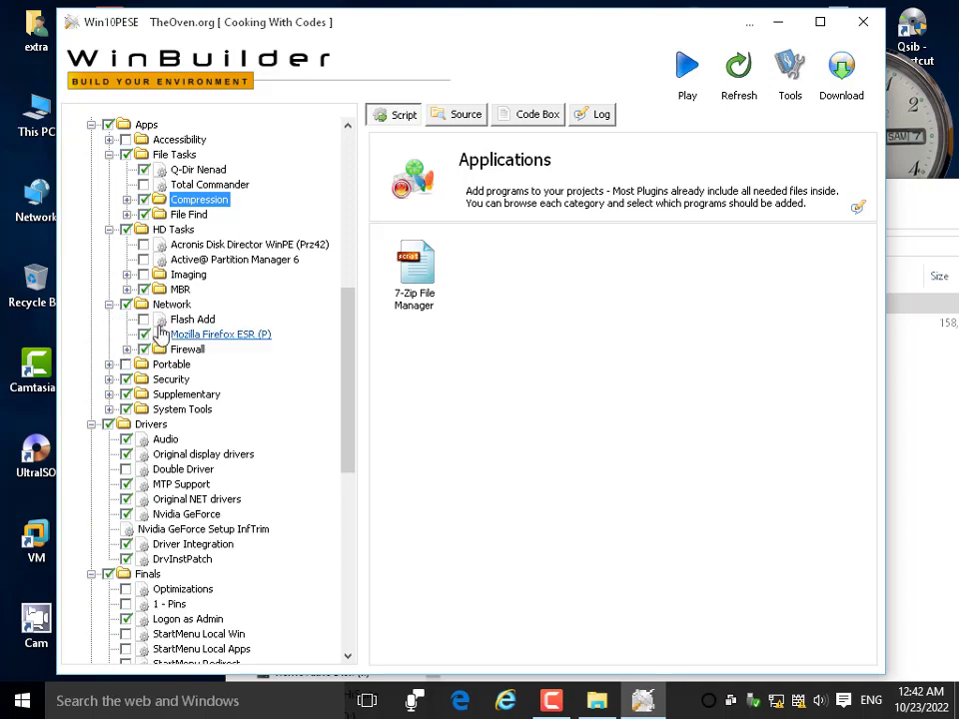
{"action": "left_click", "coordinate": [127, 290]}
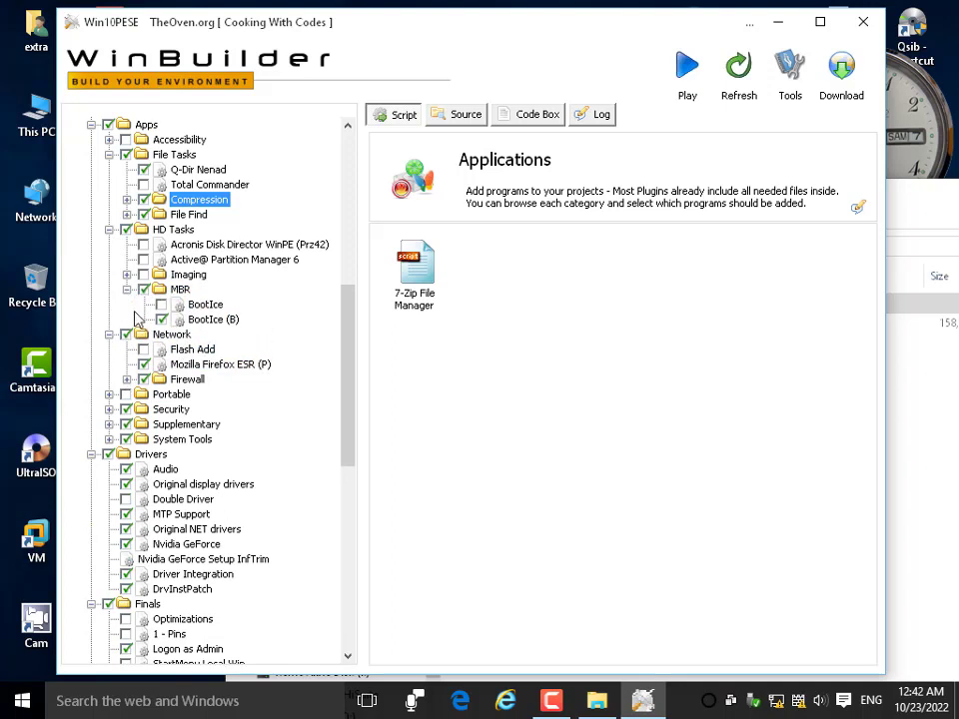
Tick the BootIce (B) plugin, then scroll the tree through Utils and back to the top.
{"action": "left_click", "coordinate": [161, 320]}
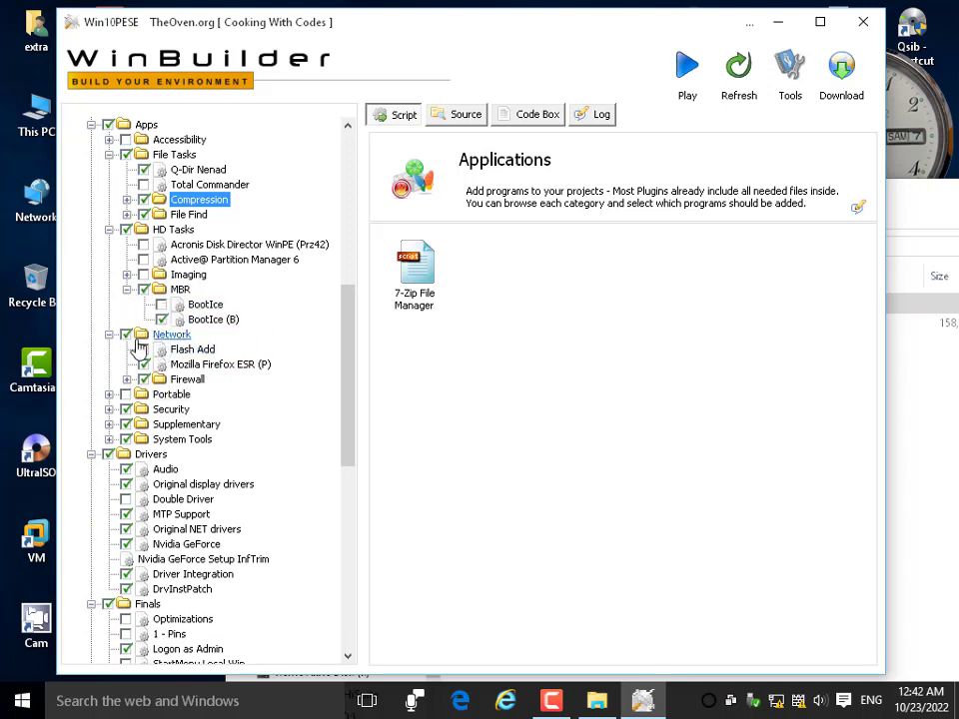
{"action": "scroll", "coordinate": [141, 325], "scroll_direction": "down", "scroll_amount": 3}
{"action": "scroll", "coordinate": [143, 327], "scroll_direction": "down", "scroll_amount": 9}
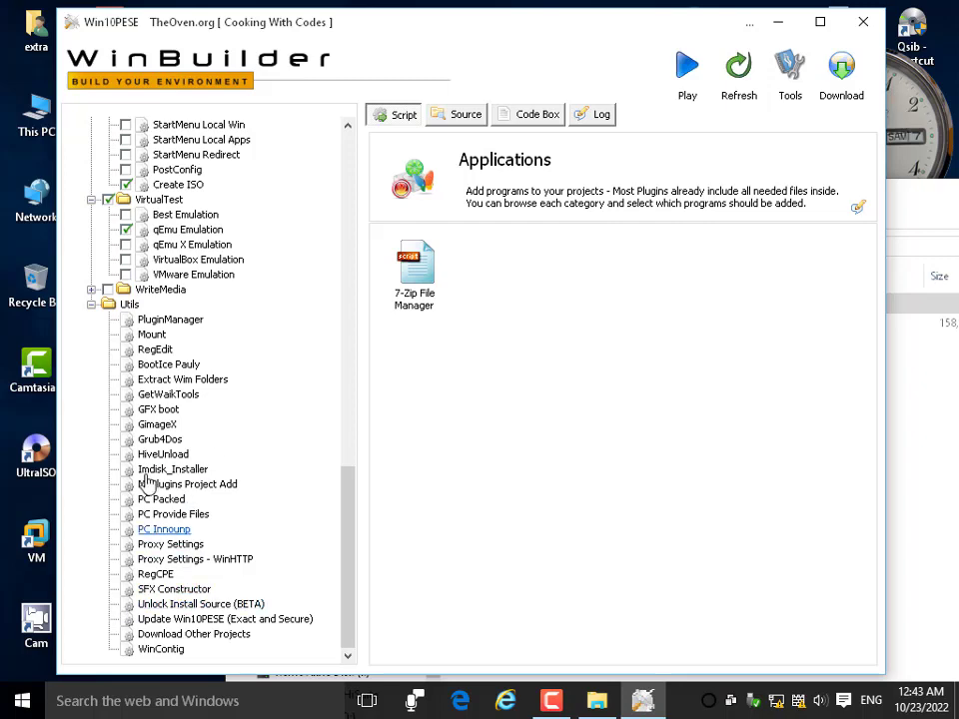
{"action": "scroll", "coordinate": [200, 310], "scroll_direction": "up", "scroll_amount": 6}
{"action": "scroll", "coordinate": [220, 314], "scroll_direction": "up", "scroll_amount": 12}
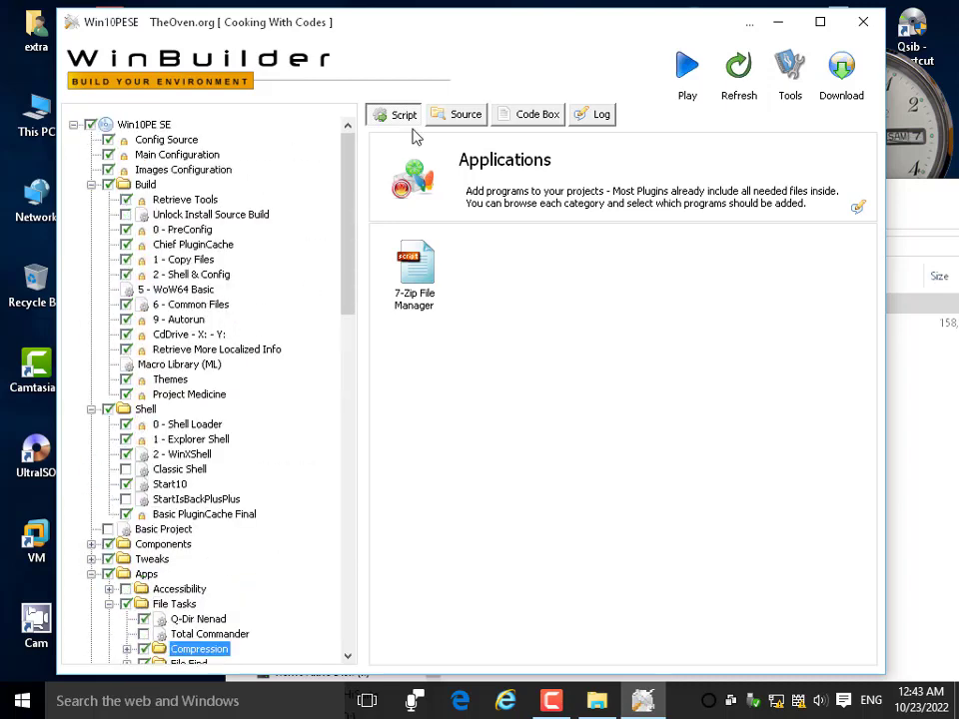
Check the source directory on the Paths page, then close WinBuilder with Alt+F4.
{"action": "left_click", "coordinate": [459, 115]}
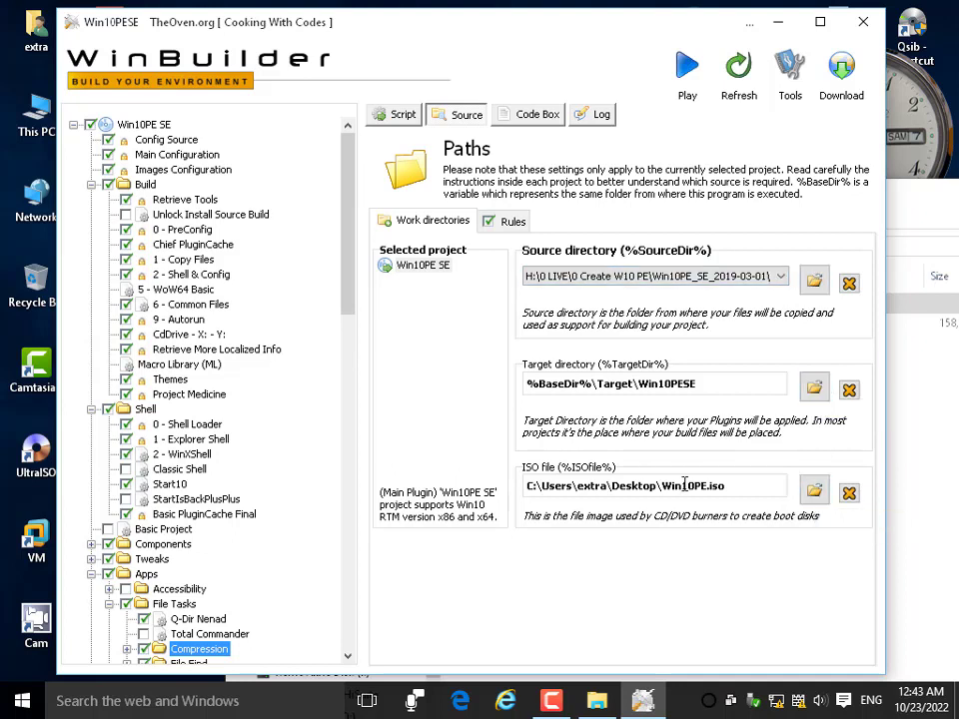
{"action": "left_click", "coordinate": [816, 283]}
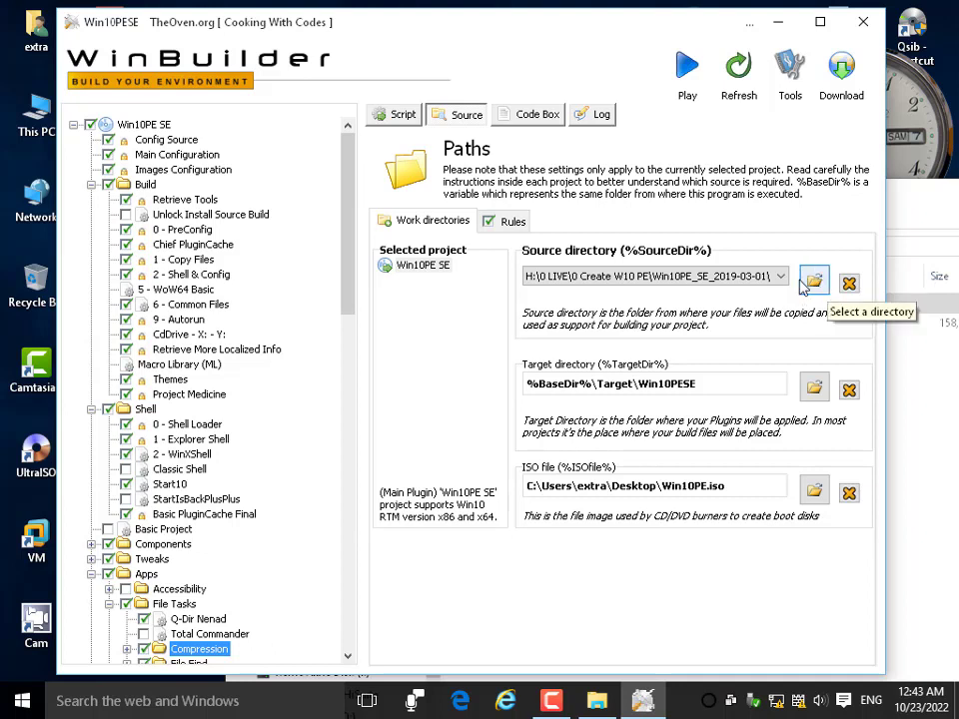
{"action": "left_click", "coordinate": [819, 285]}
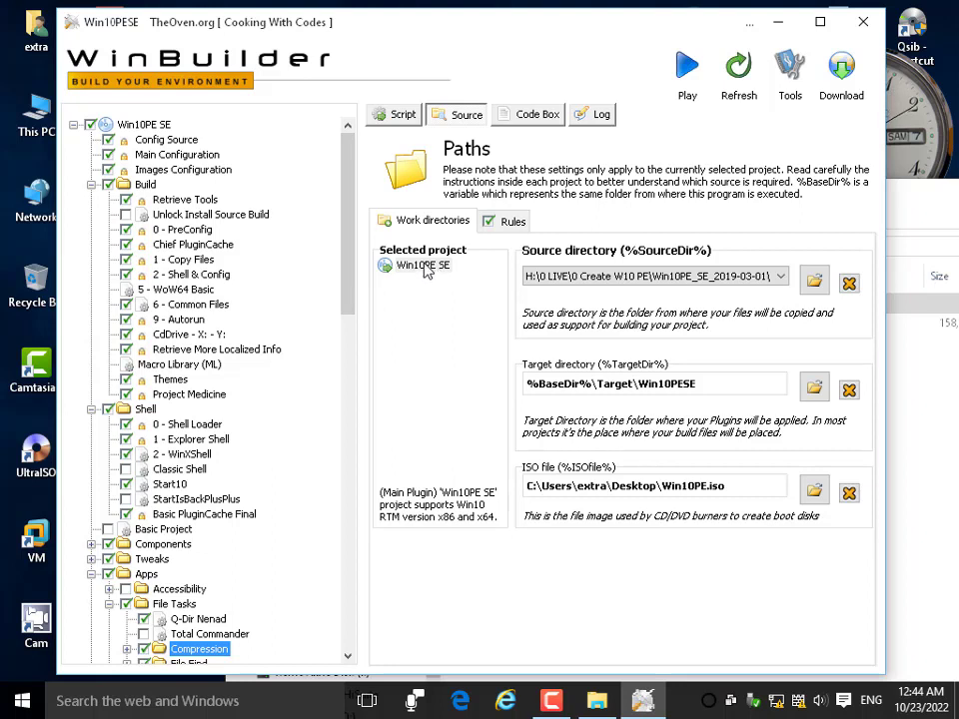
{"action": "left_click", "coordinate": [810, 281]}
{"action": "key", "text": "alt+F4"}
{"action": "left_click_drag", "start_coordinate": [519, 201], "coordinate": [432, 105]}
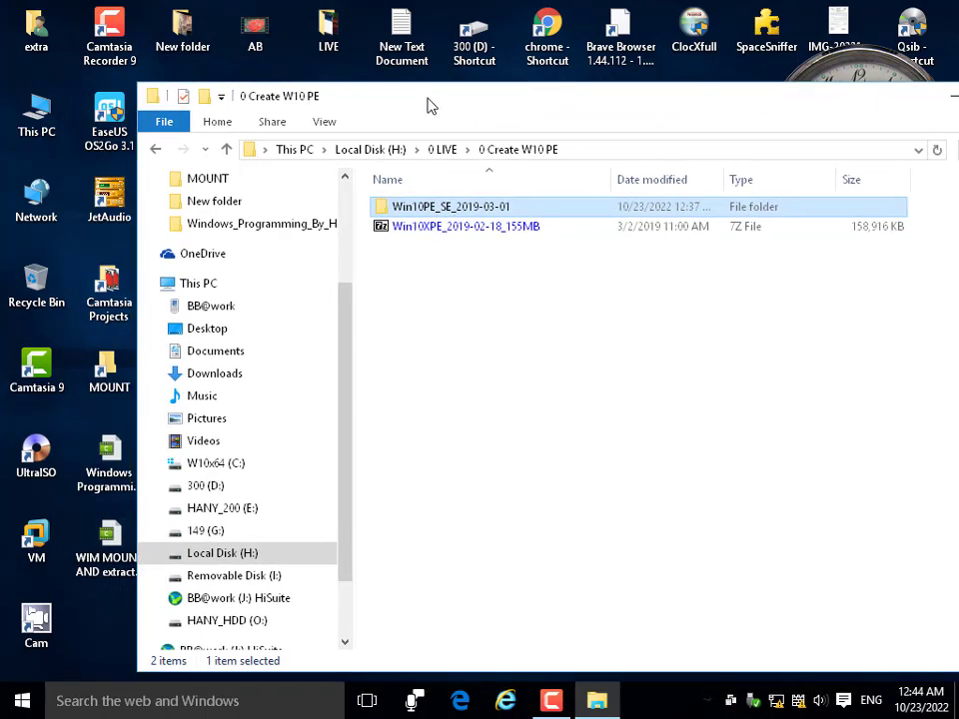
{"action": "right_click", "coordinate": [439, 206]}
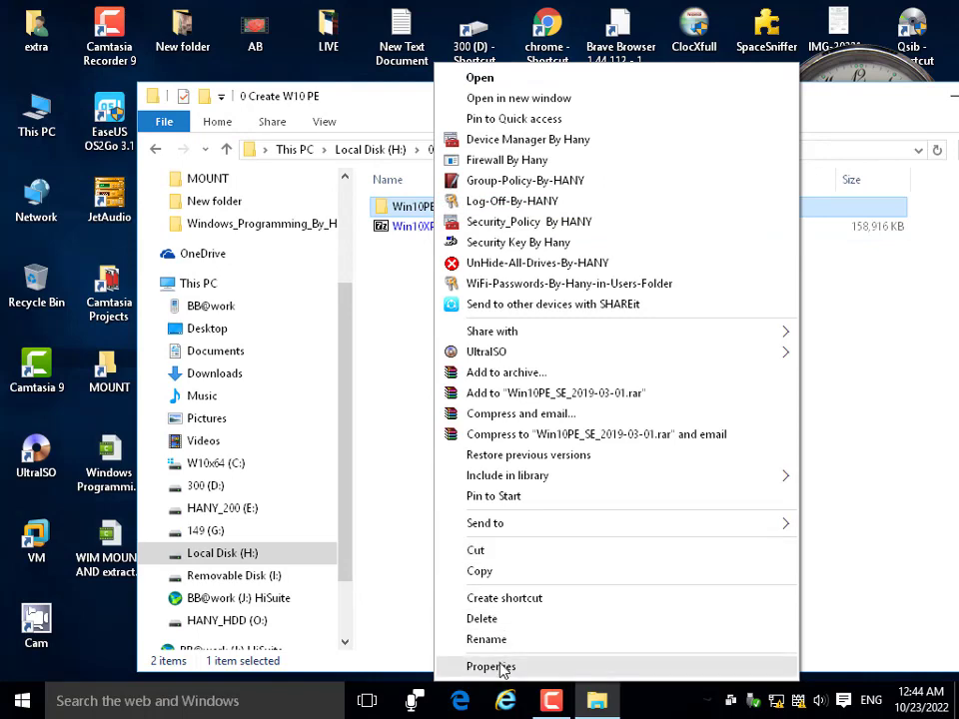
{"action": "left_click", "coordinate": [500, 666]}
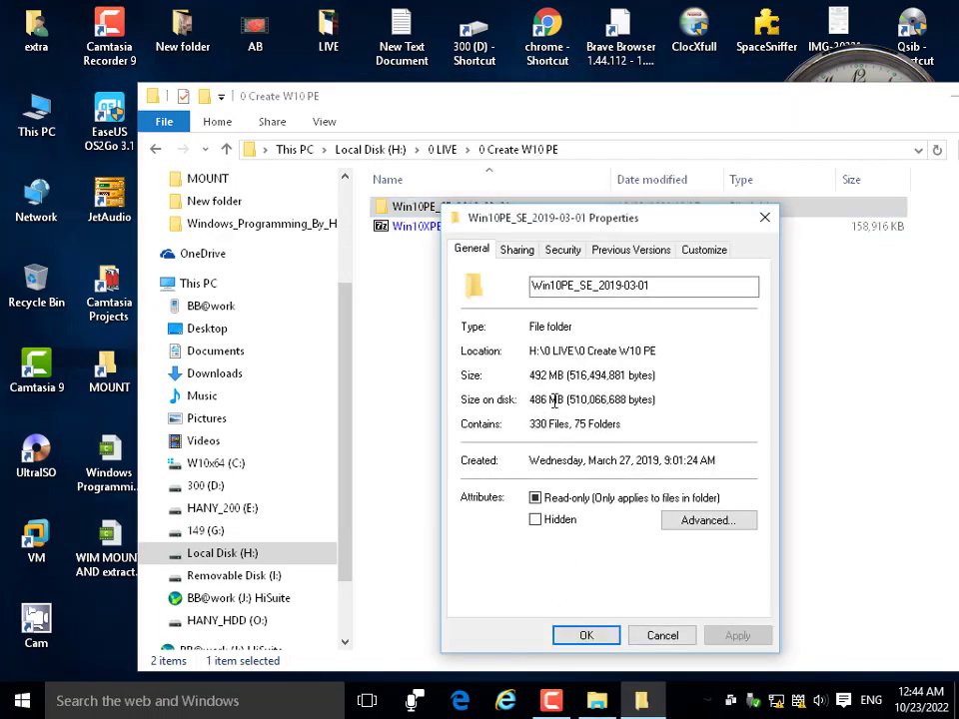
{"action": "left_click", "coordinate": [664, 635]}
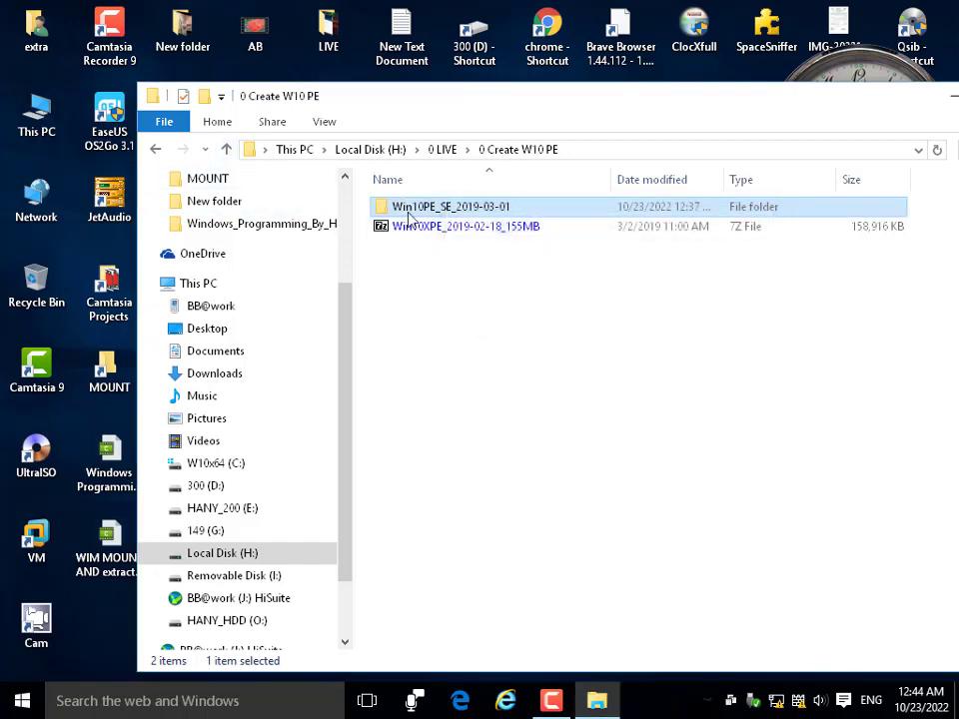
{"action": "left_click", "coordinate": [413, 224]}
{"action": "left_click", "coordinate": [417, 212]}
Open Win10PE_SE_2019-03-01, try a *.iso search, then search the folder for wim.
{"action": "double_click", "coordinate": [417, 212]}
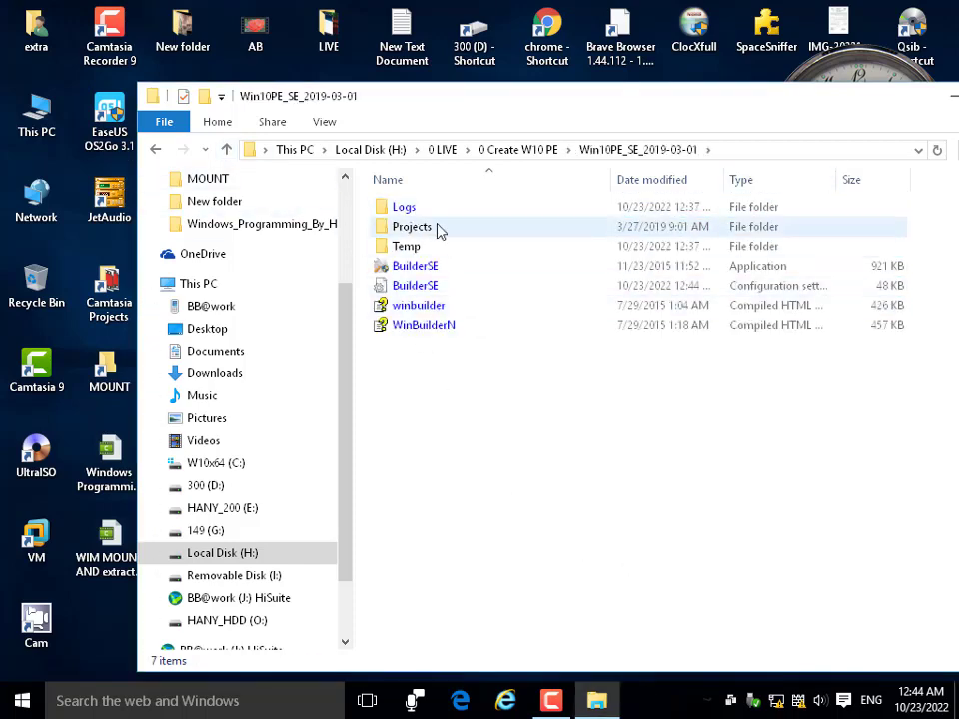
{"action": "left_click_drag", "start_coordinate": [514, 104], "coordinate": [393, 96]}
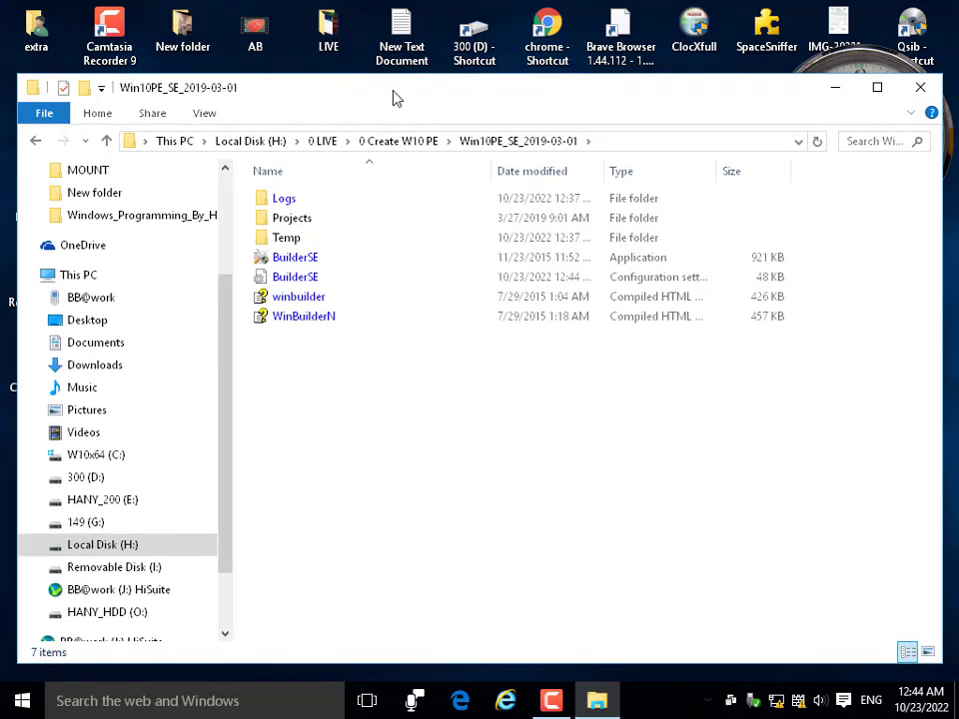
{"action": "left_click", "coordinate": [893, 142]}
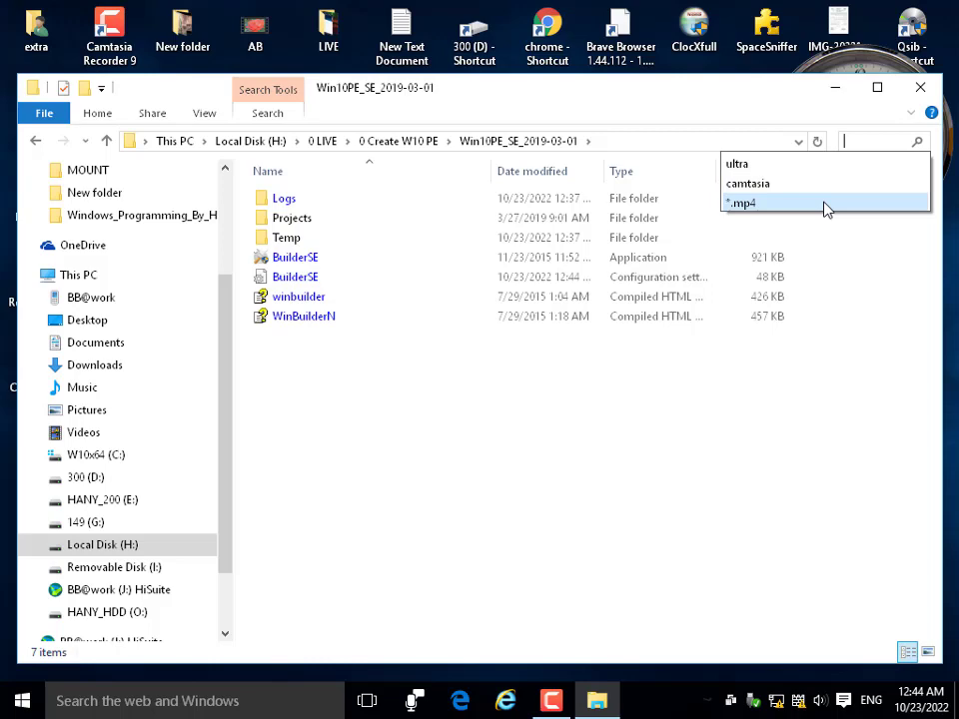
{"action": "type", "text": "*."}
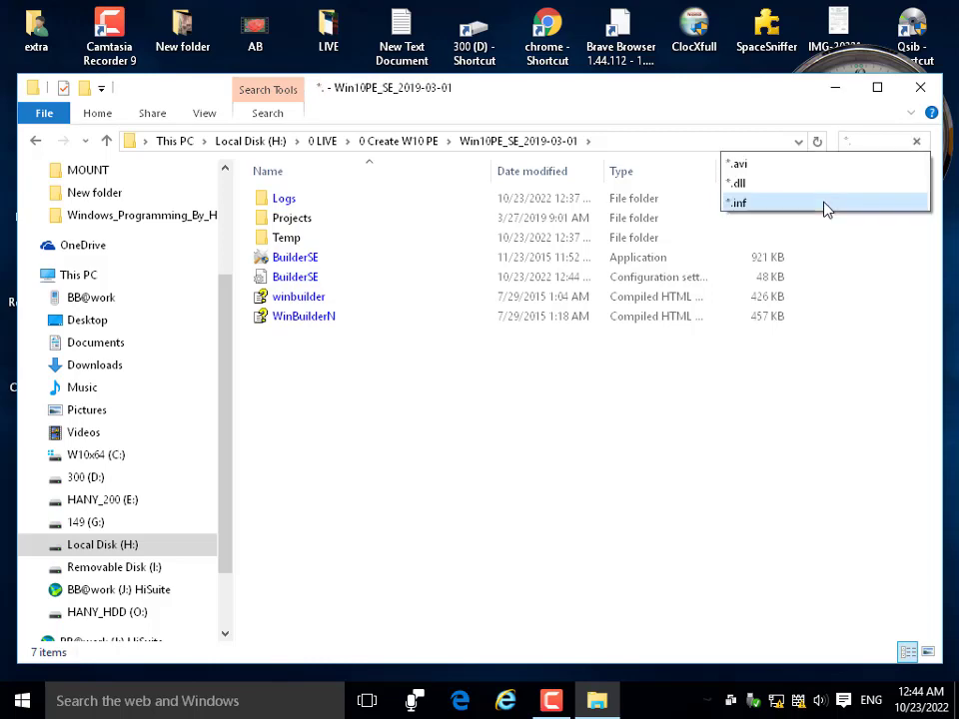
{"action": "type", "text": "iso"}
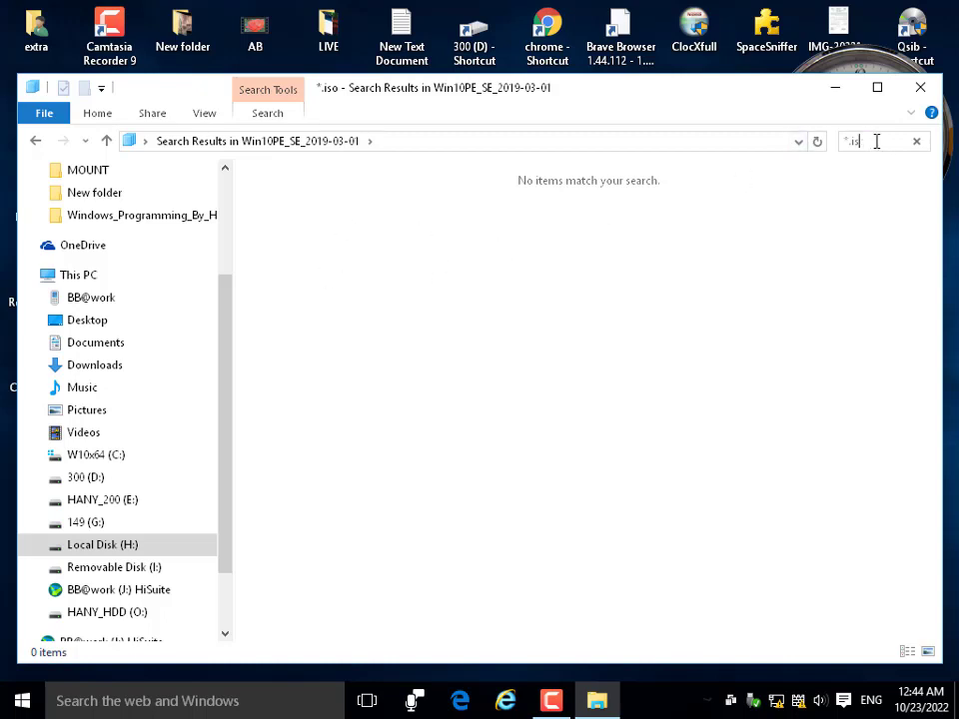
{"action": "key", "text": "BackSpace"}
{"action": "key", "text": "BackSpace"}
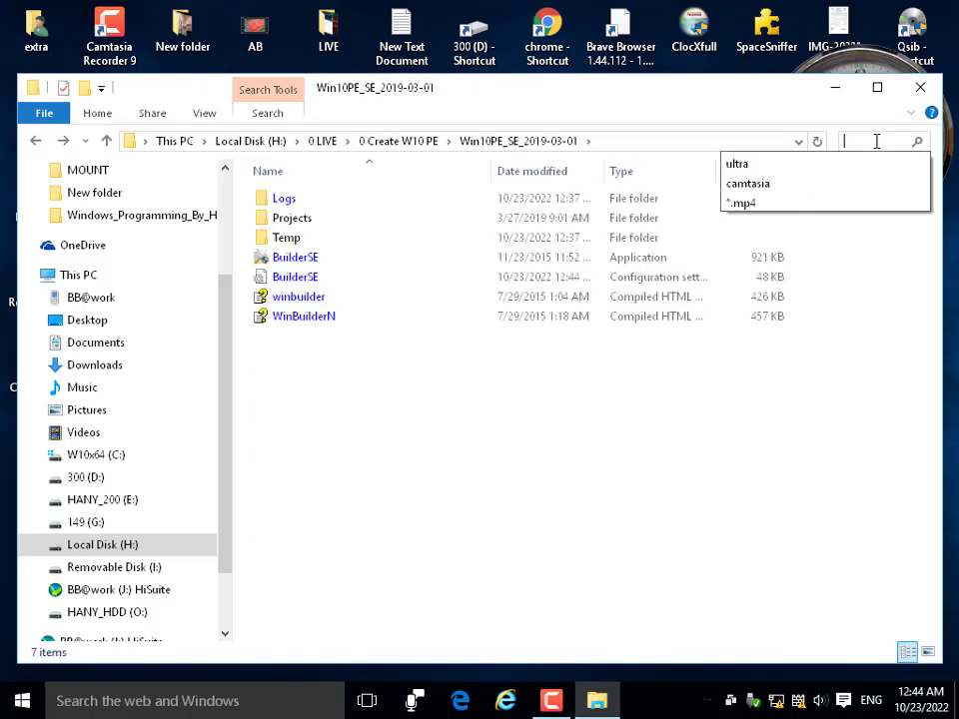
{"action": "type", "text": "wim"}
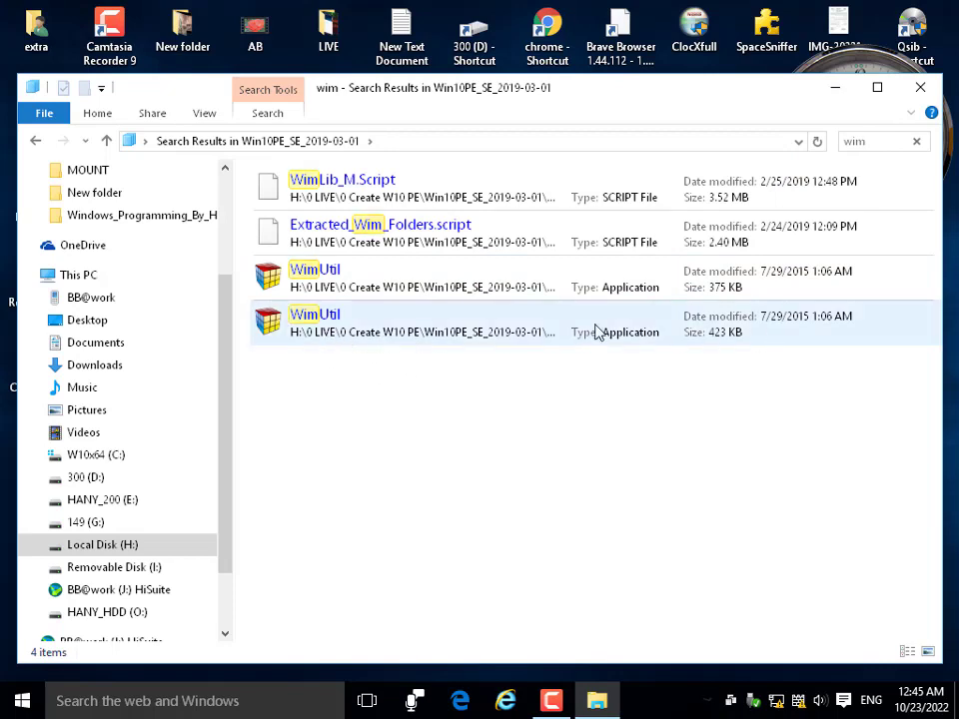
{"action": "left_click", "coordinate": [323, 285]}
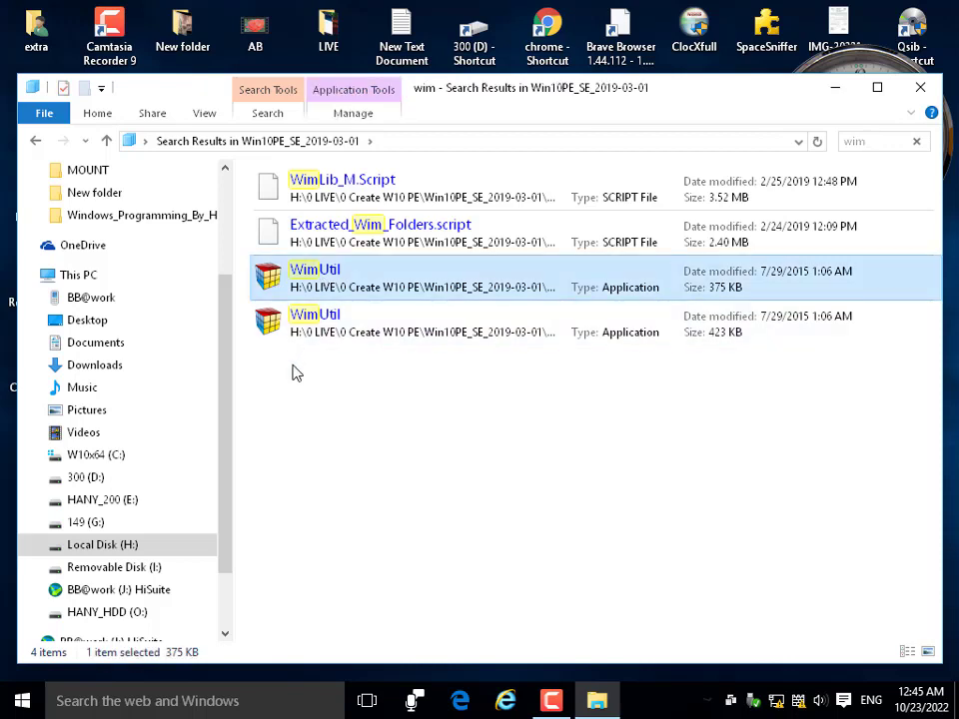
{"action": "left_click", "coordinate": [297, 321]}
{"action": "left_click", "coordinate": [300, 283]}
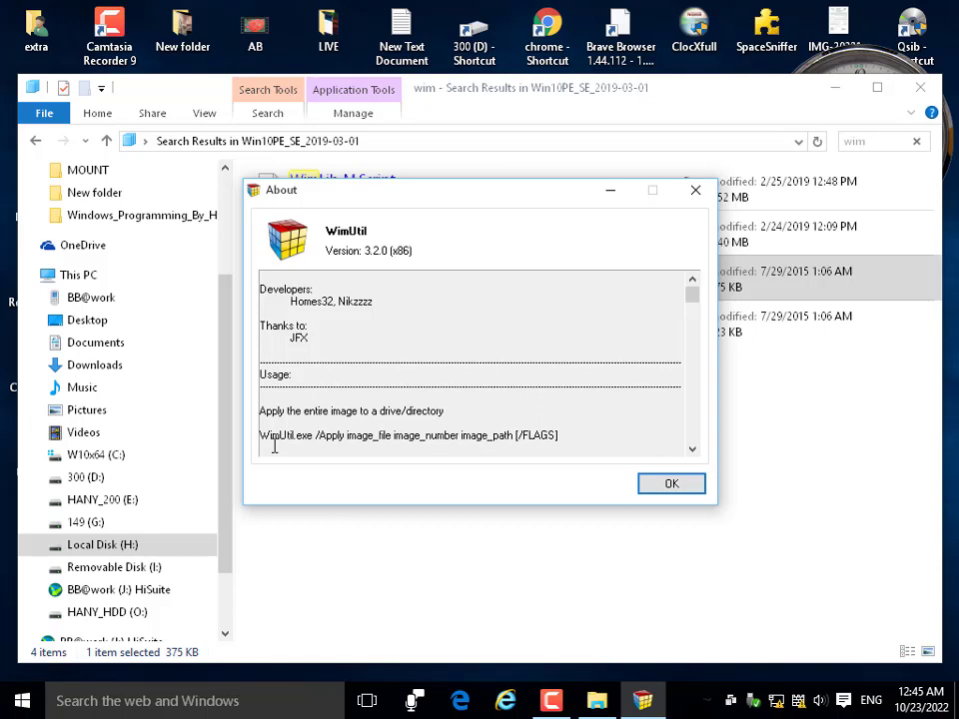
{"action": "left_click", "coordinate": [694, 489]}
{"action": "double_click", "coordinate": [320, 337]}
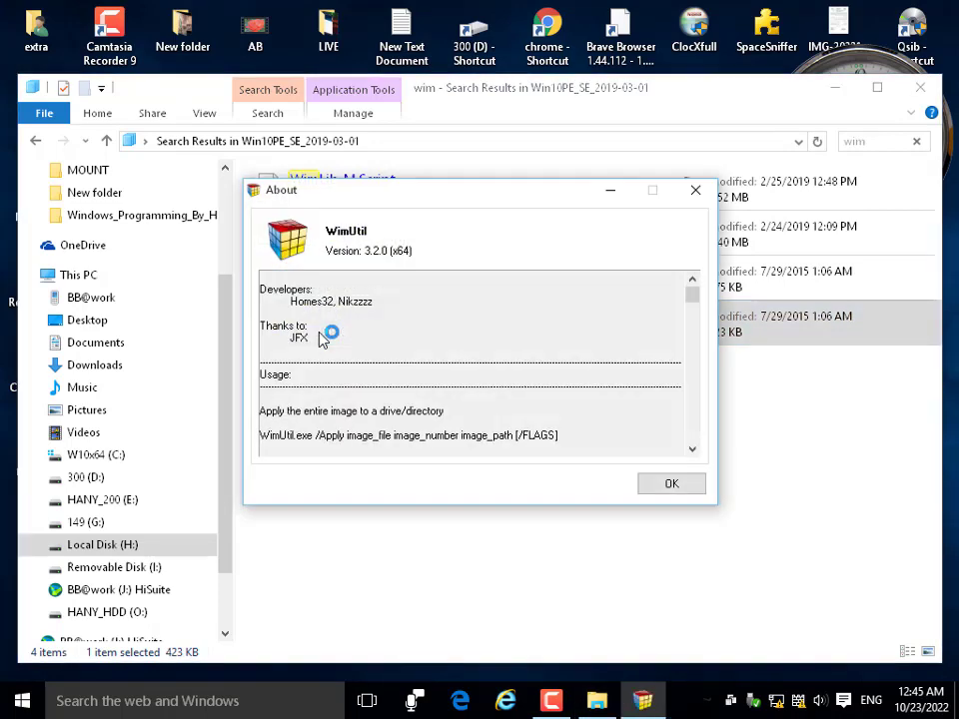
{"action": "left_click", "coordinate": [669, 483]}
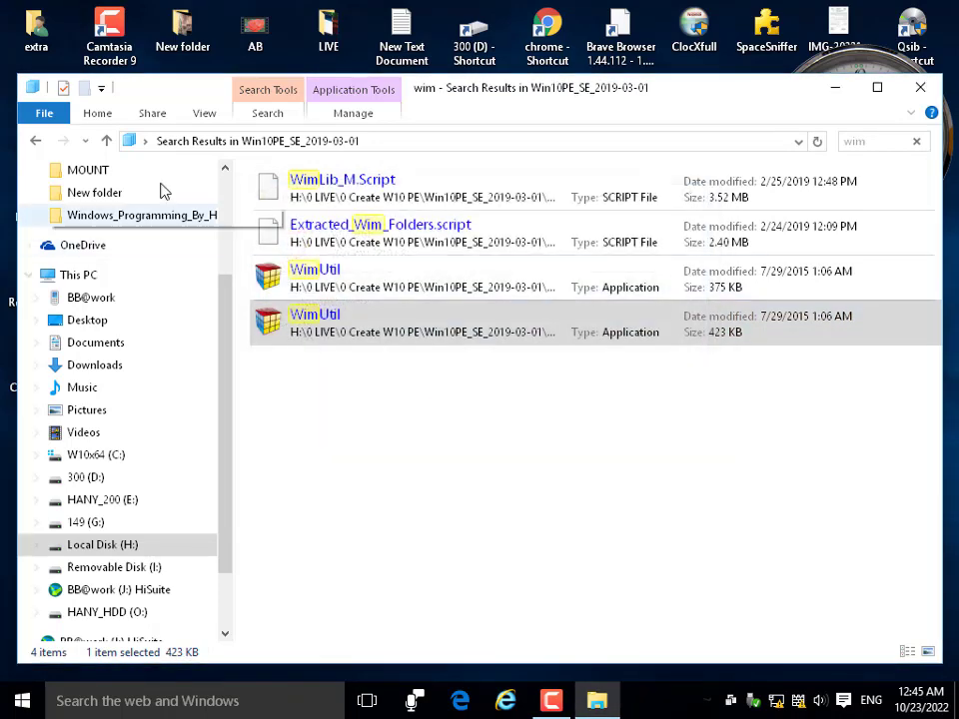
Clear the wim search to list all 405 files, scroll through them, and close Explorer.
{"action": "left_click", "coordinate": [106, 142]}
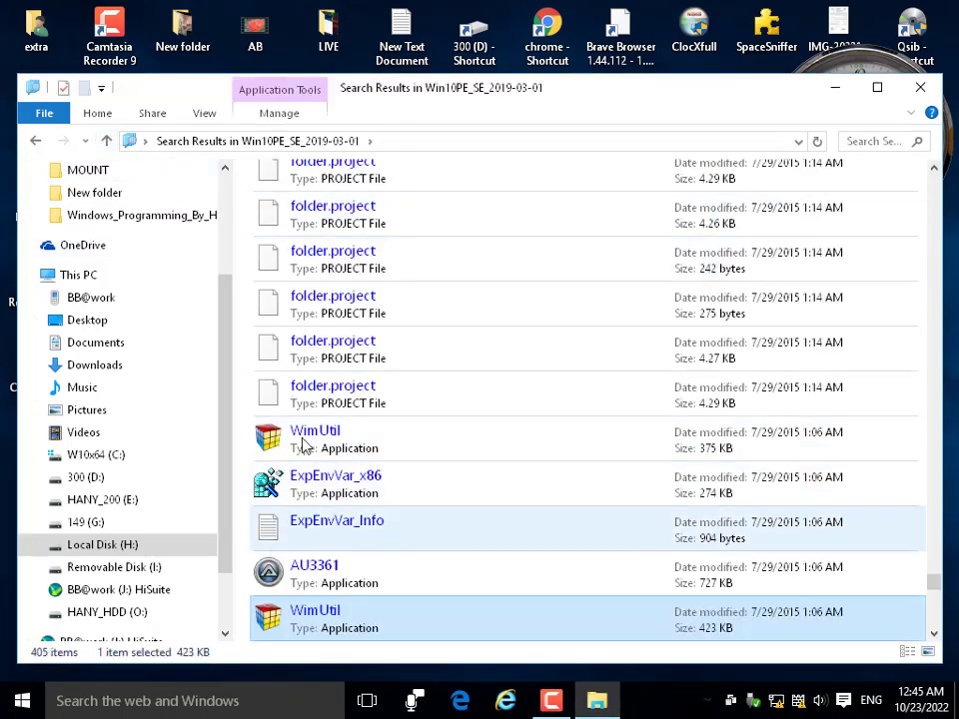
{"action": "scroll", "coordinate": [392, 431], "scroll_direction": "down", "scroll_amount": 3}
{"action": "scroll", "coordinate": [392, 430], "scroll_direction": "down", "scroll_amount": 15}
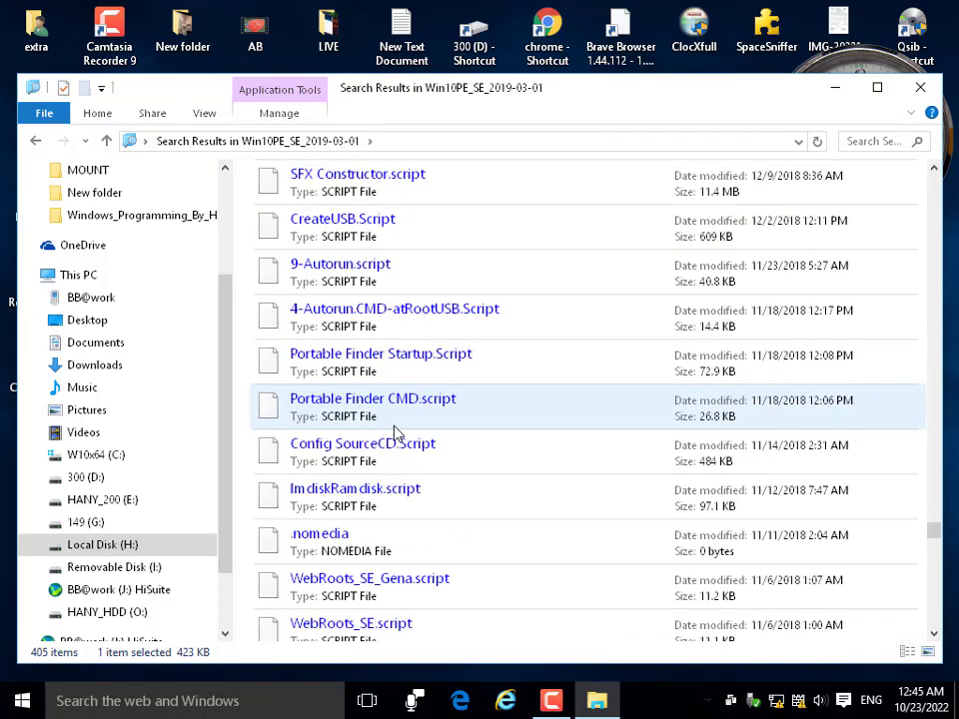
{"action": "scroll", "coordinate": [429, 372], "scroll_direction": "up", "scroll_amount": 10}
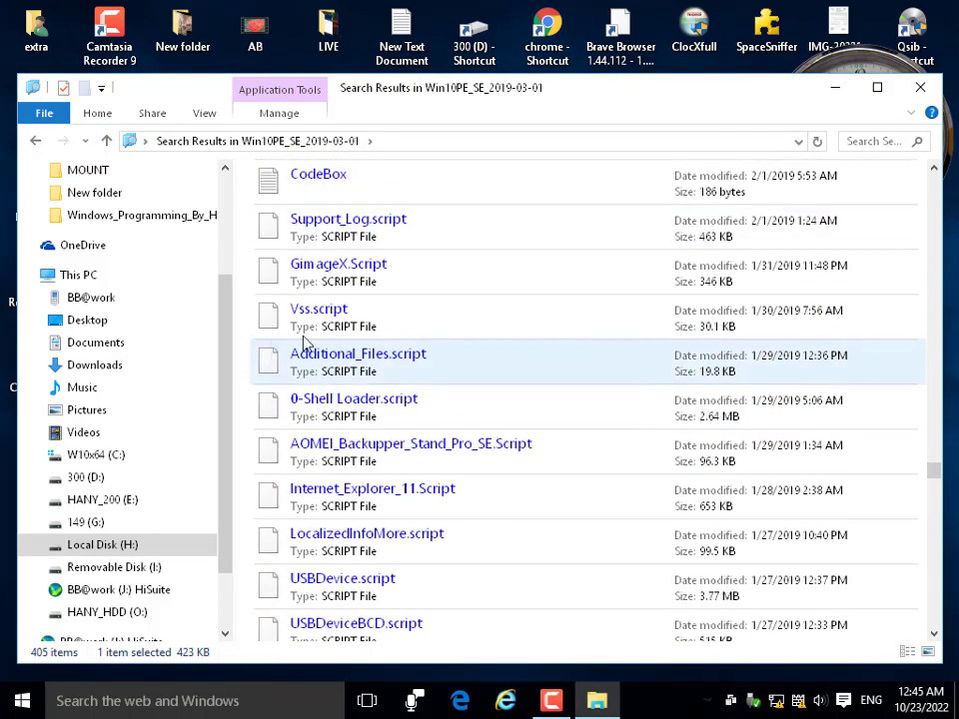
{"action": "scroll", "coordinate": [362, 378], "scroll_direction": "up", "scroll_amount": 5}
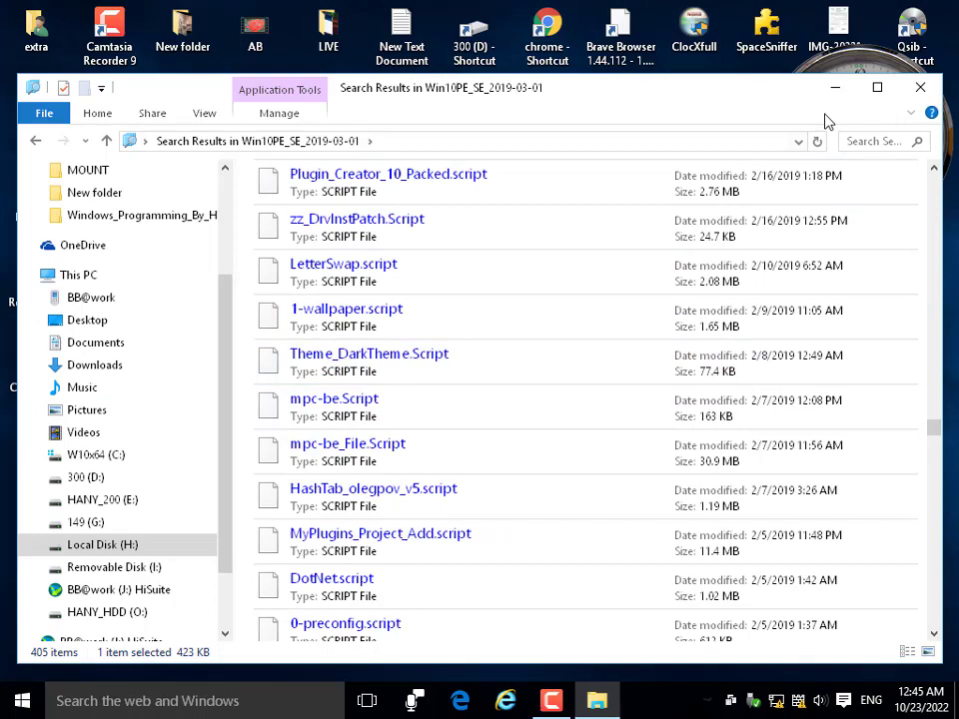
{"action": "left_click", "coordinate": [919, 88]}
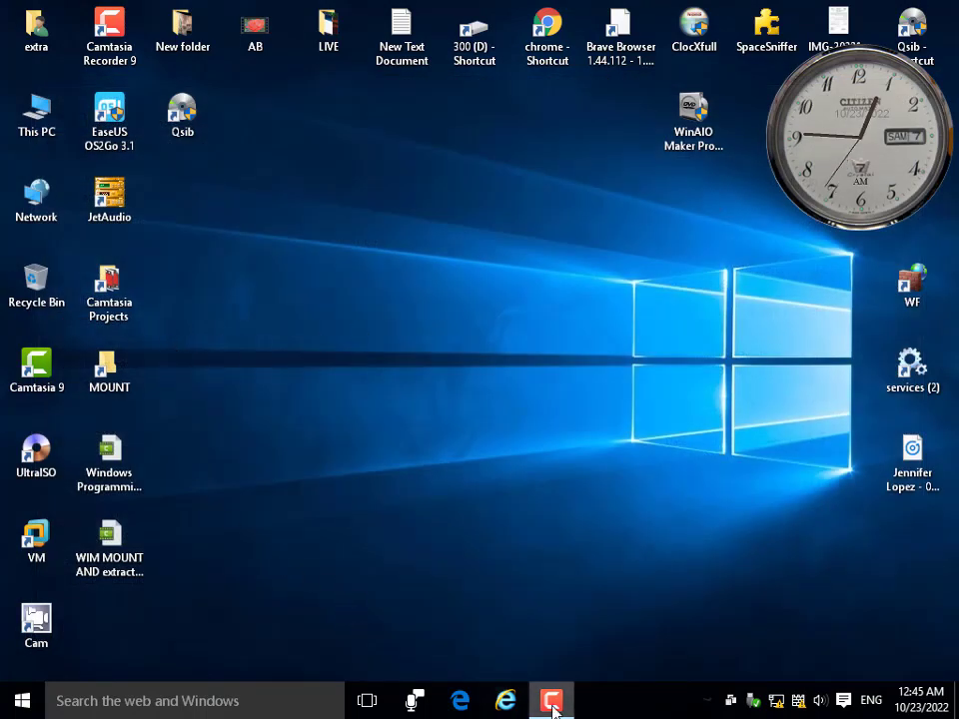
Navigate from This PC to H:\0 LIVE, look into the Live folder, and return.
{"action": "double_click", "coordinate": [40, 115]}
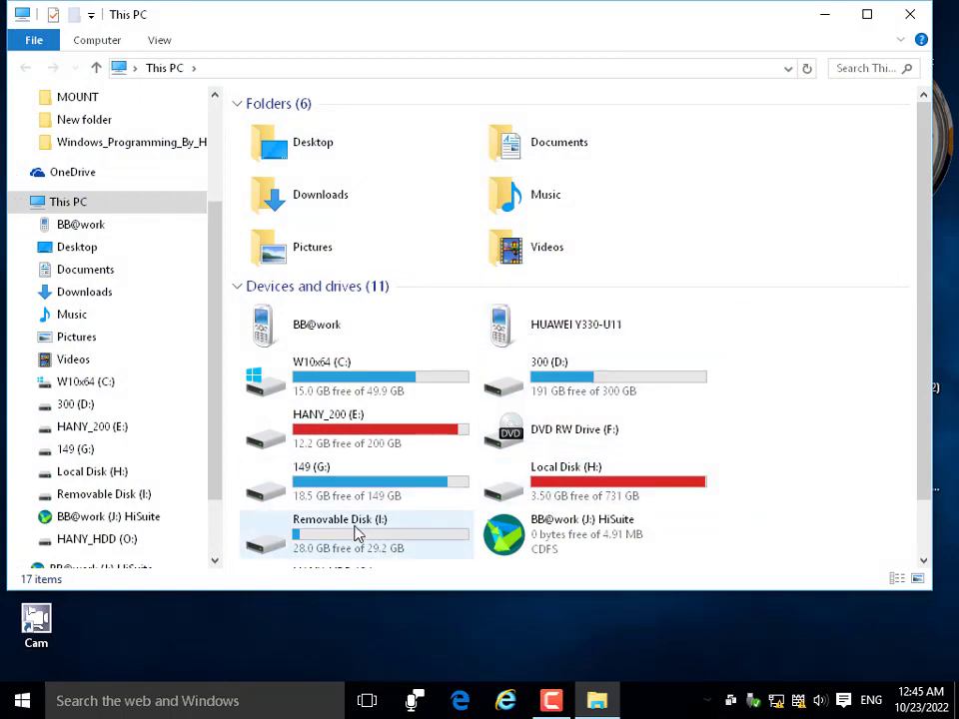
{"action": "double_click", "coordinate": [544, 485]}
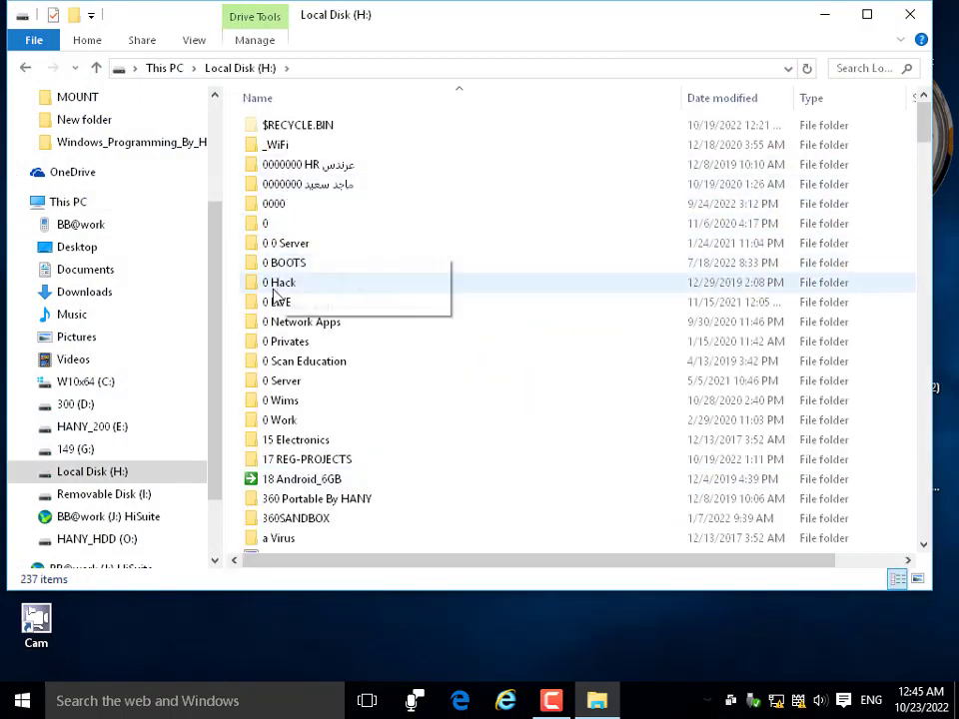
{"action": "double_click", "coordinate": [278, 302]}
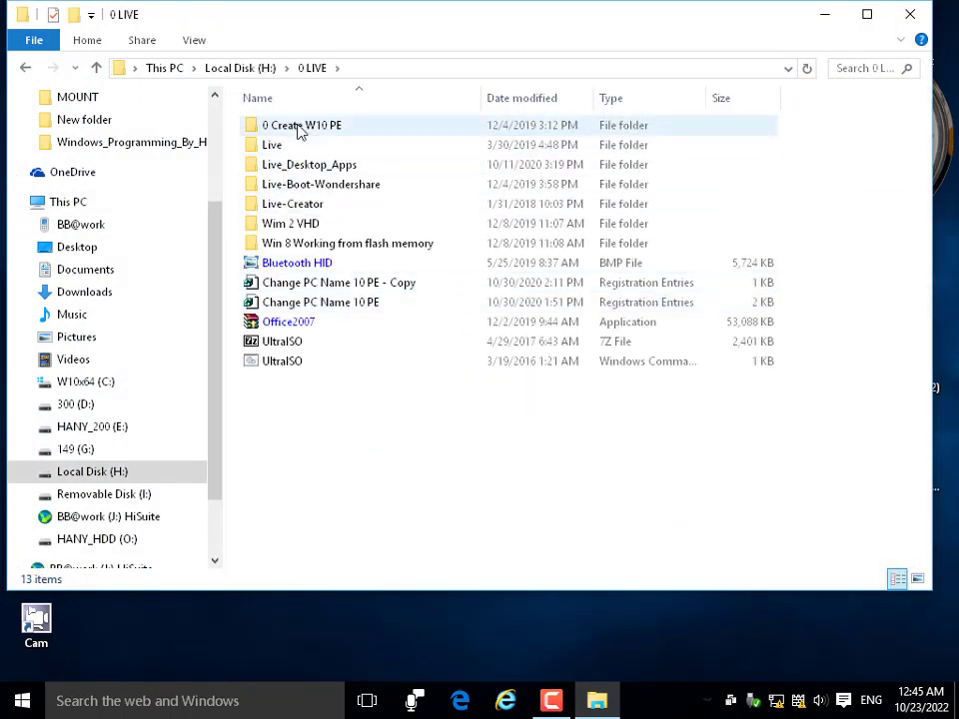
{"action": "left_click", "coordinate": [324, 136]}
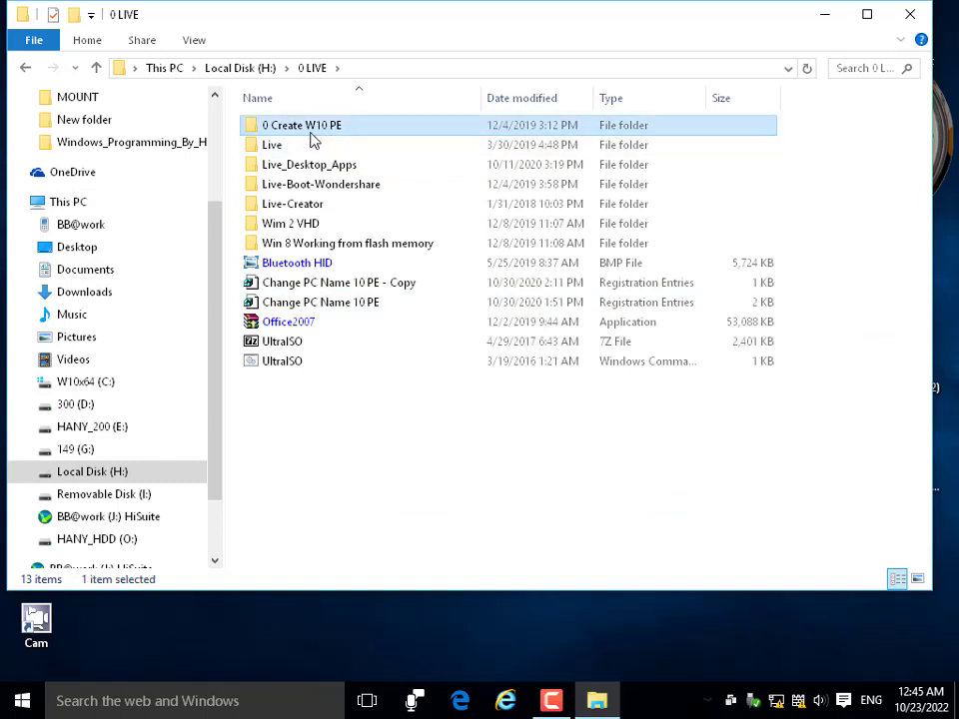
{"action": "double_click", "coordinate": [272, 150]}
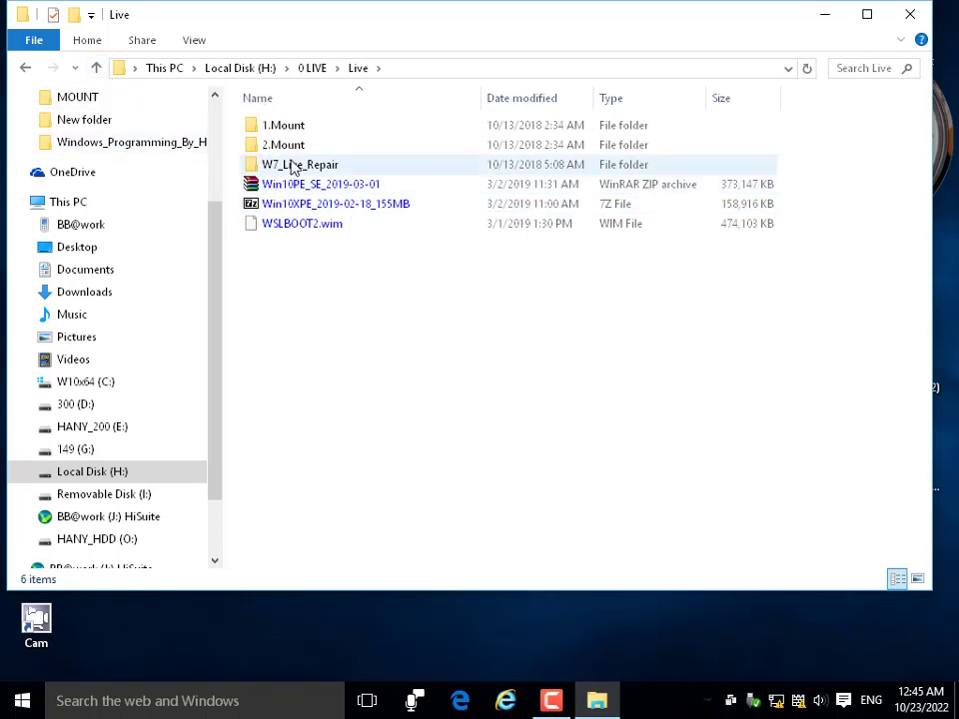
{"action": "left_click", "coordinate": [96, 68]}
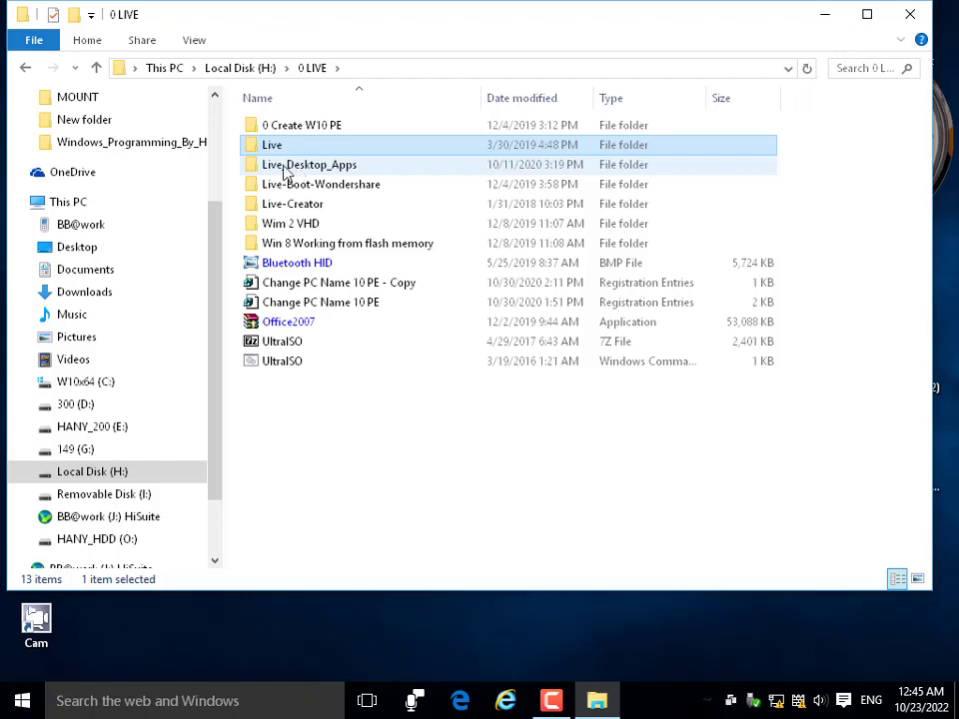
Browse Live_Desktop_Apps and Live again, ending back in H:\0 LIVE.
{"action": "double_click", "coordinate": [287, 168]}
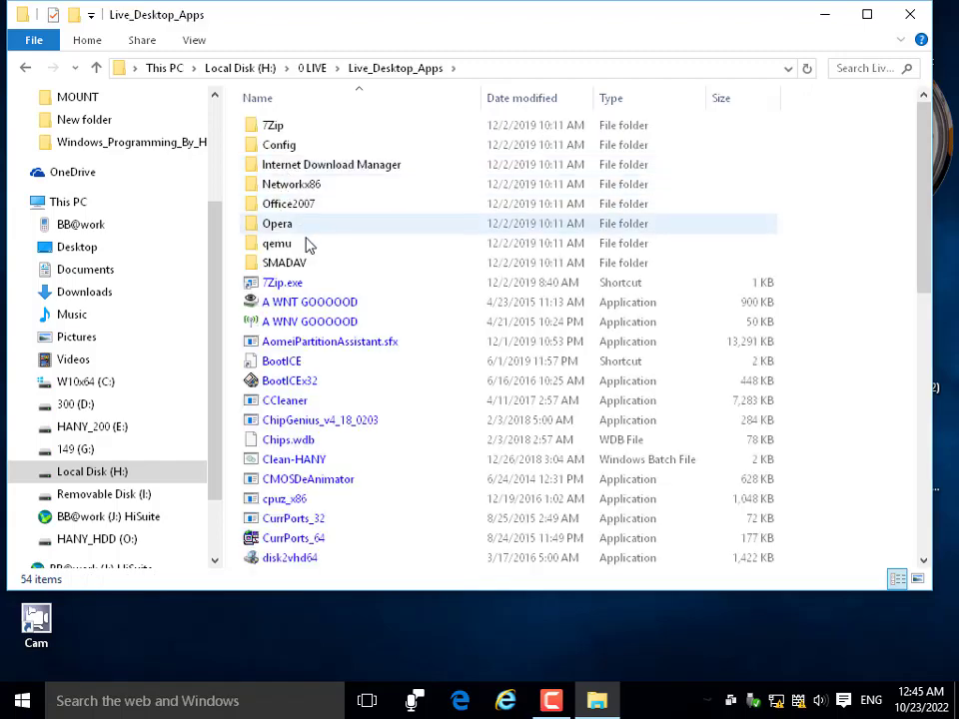
{"action": "scroll", "coordinate": [306, 439], "scroll_direction": "down", "scroll_amount": 2}
{"action": "left_click", "coordinate": [94, 68]}
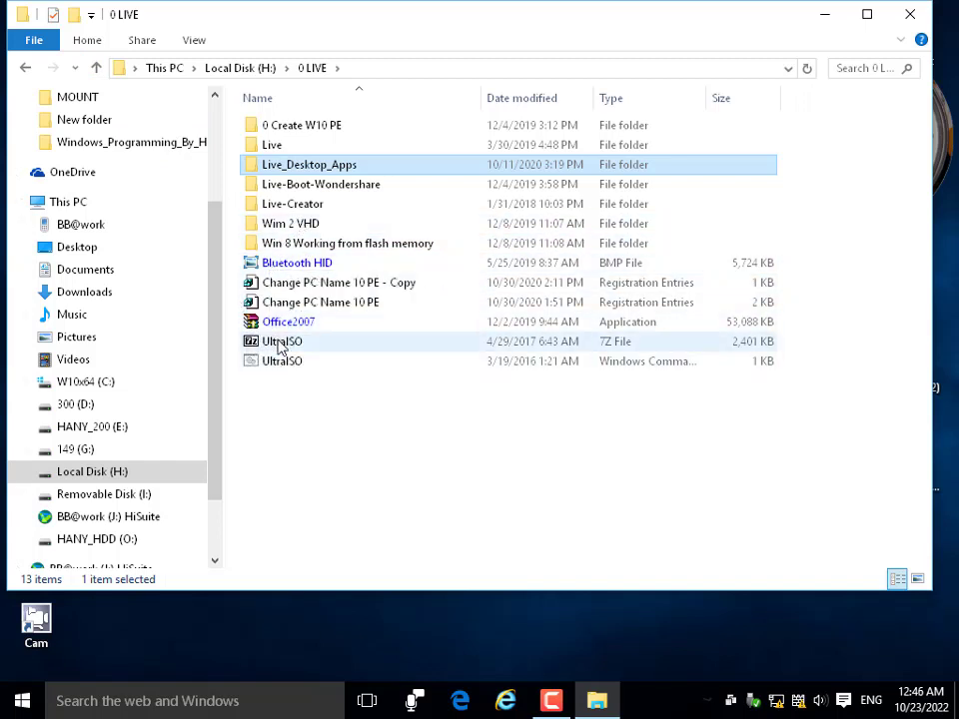
{"action": "left_click", "coordinate": [95, 68]}
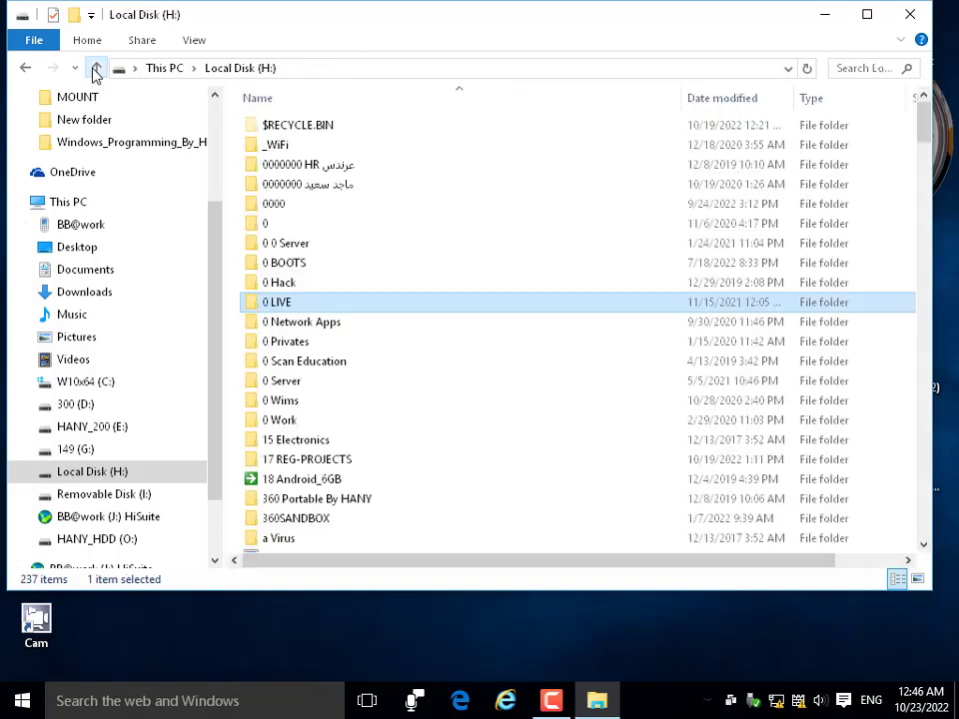
{"action": "double_click", "coordinate": [285, 303]}
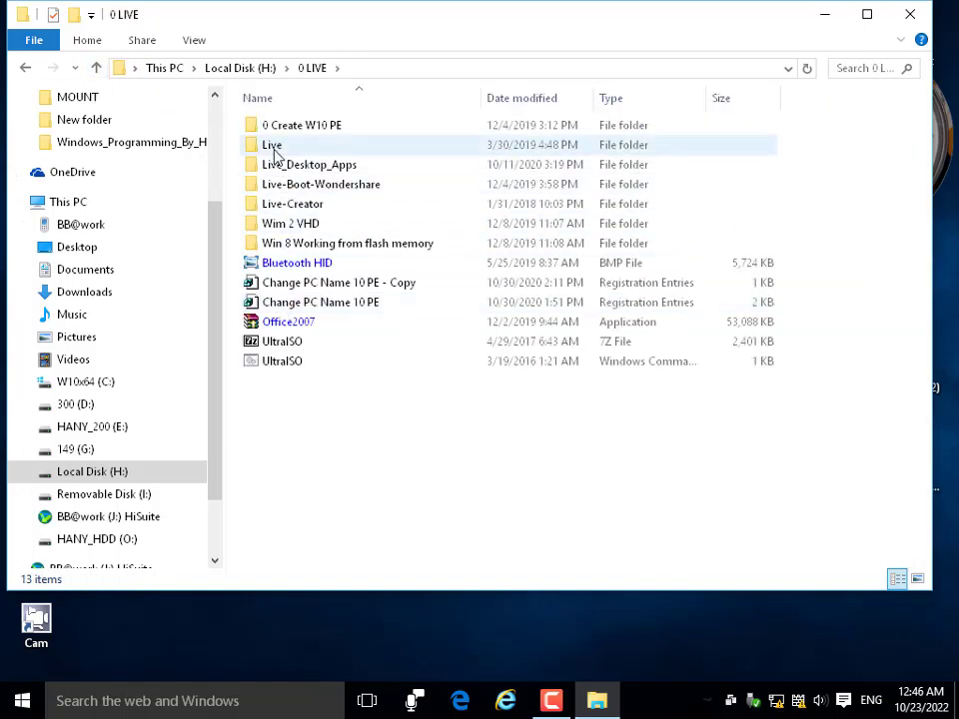
{"action": "double_click", "coordinate": [272, 149]}
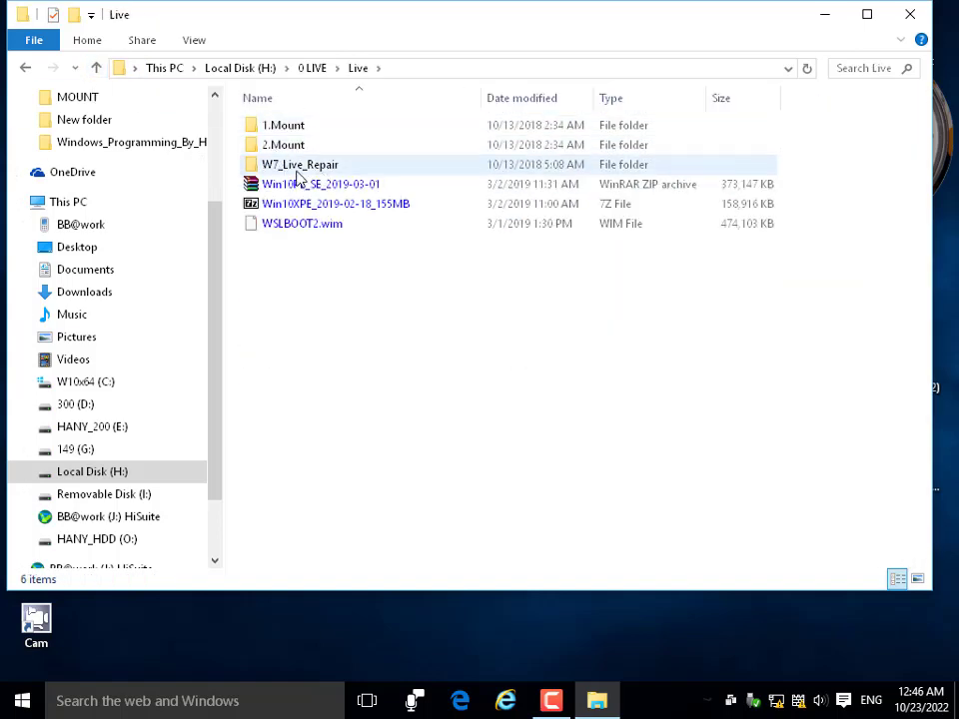
{"action": "left_click", "coordinate": [95, 68]}
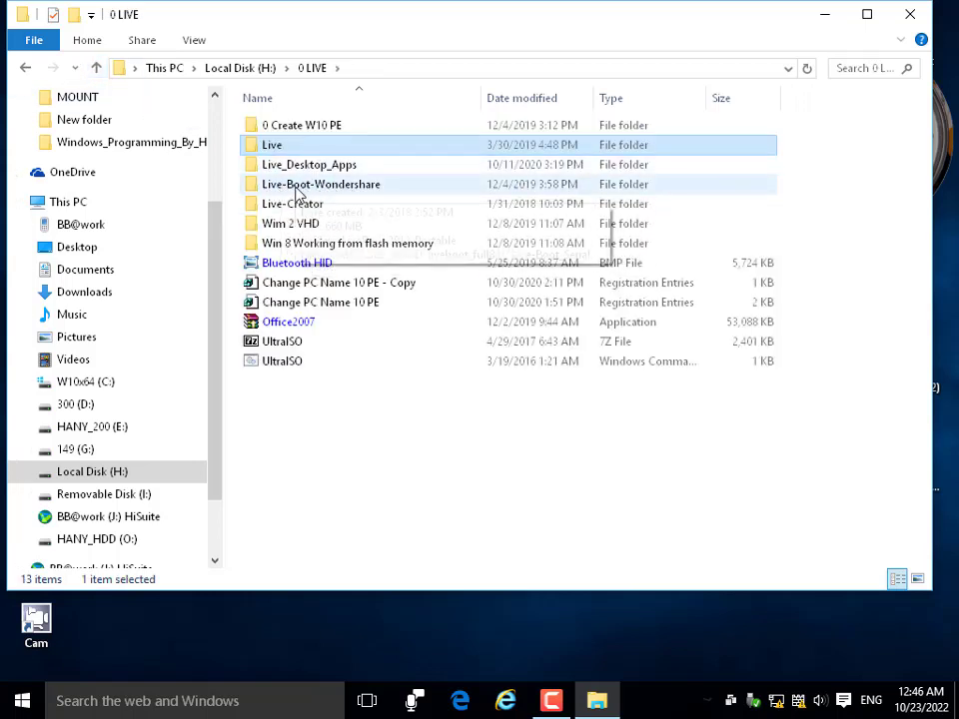
Open Live-Boot-Wondershare and browse its LiveBoot 2012_Portable subfolder.
{"action": "double_click", "coordinate": [297, 188]}
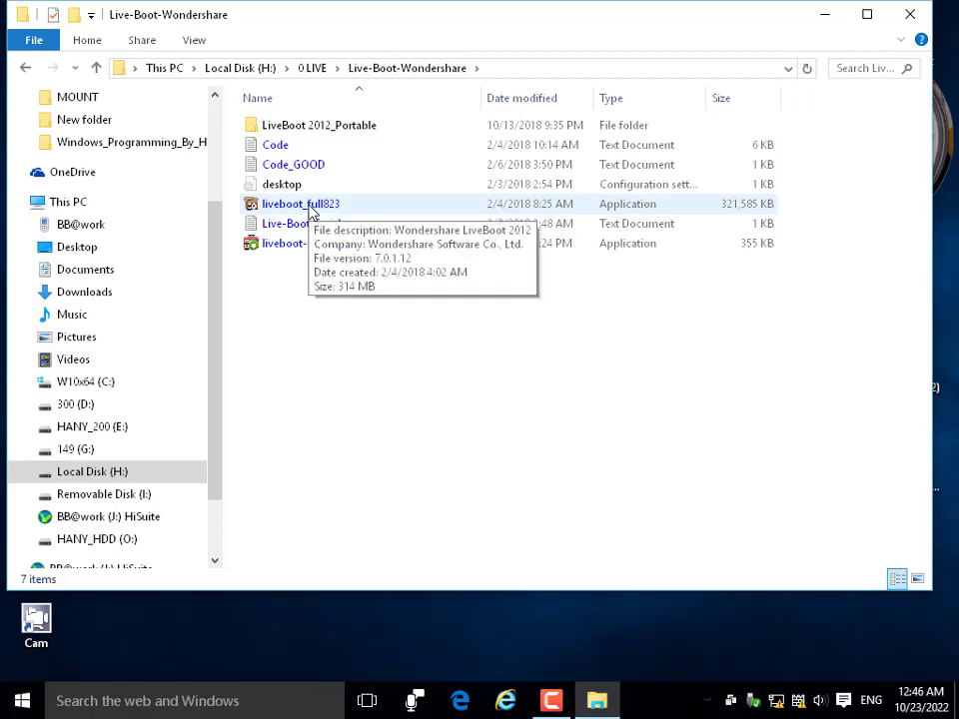
{"action": "double_click", "coordinate": [311, 128]}
{"action": "scroll", "coordinate": [287, 425], "scroll_direction": "down", "scroll_amount": 5}
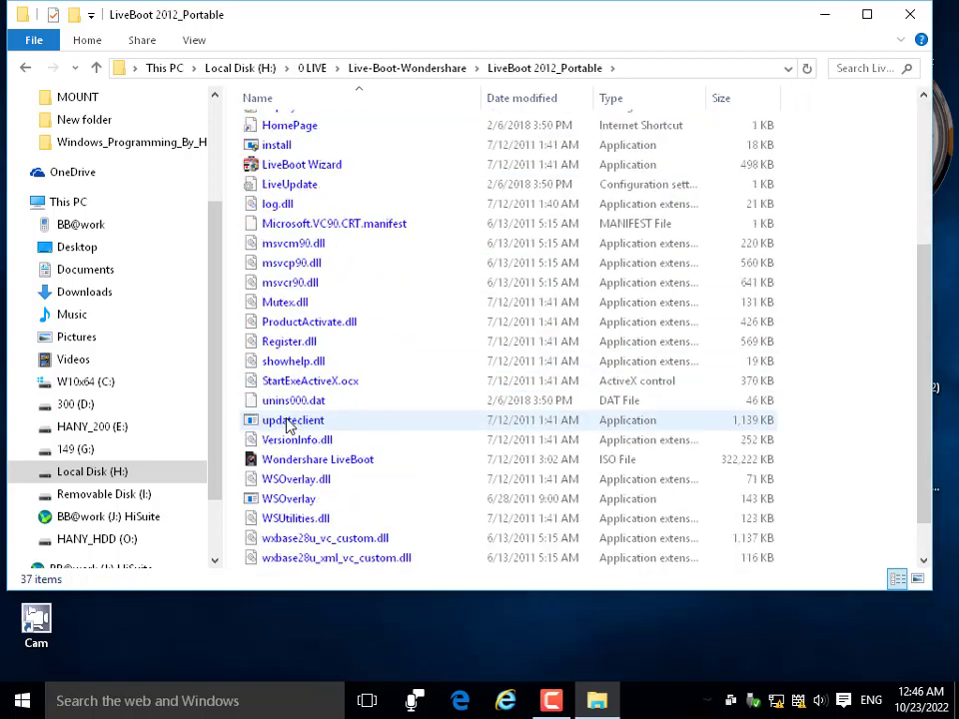
{"action": "left_click", "coordinate": [96, 68]}
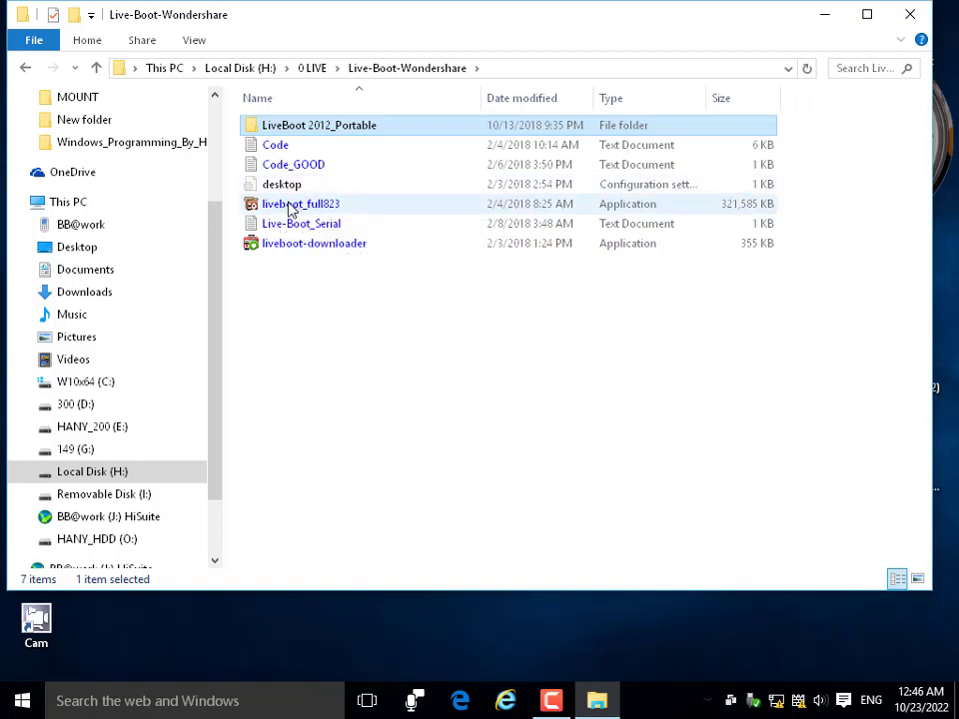
Launch the liveboot_full823 application from the Live-Boot-Wondershare folder.
{"action": "double_click", "coordinate": [290, 207]}
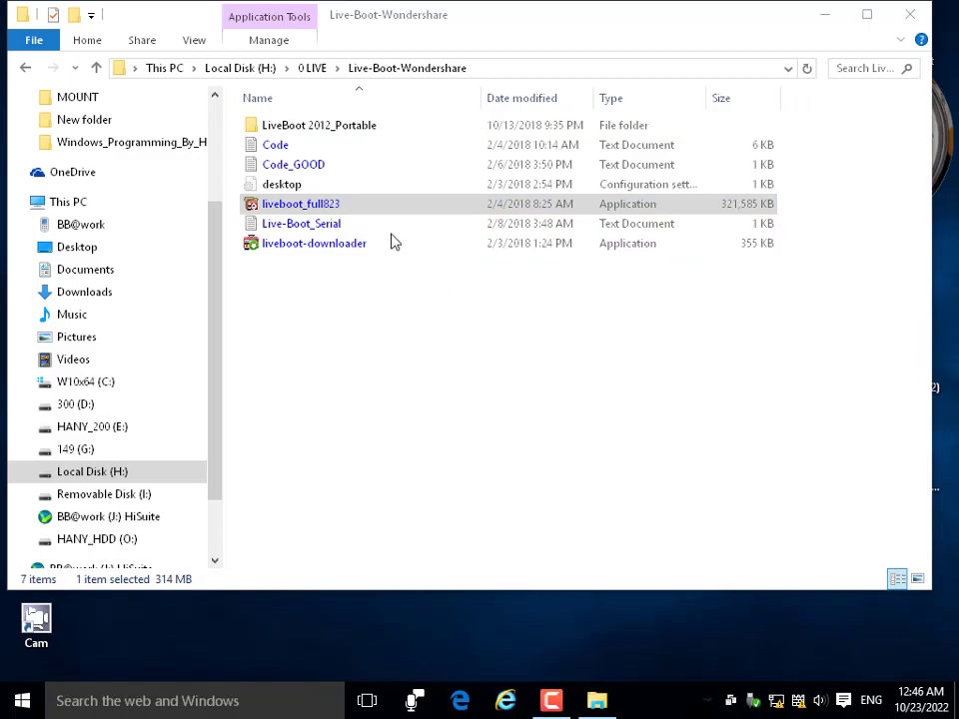
{"action": "left_click_drag", "start_coordinate": [379, 25], "coordinate": [368, 44]}
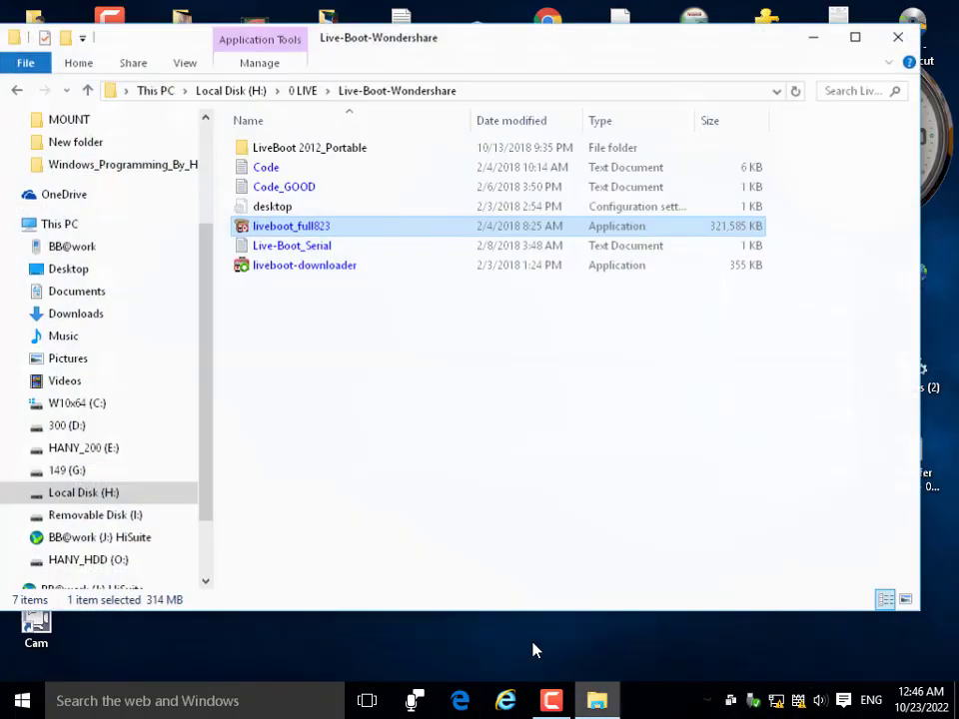
{"action": "double_click", "coordinate": [274, 226]}
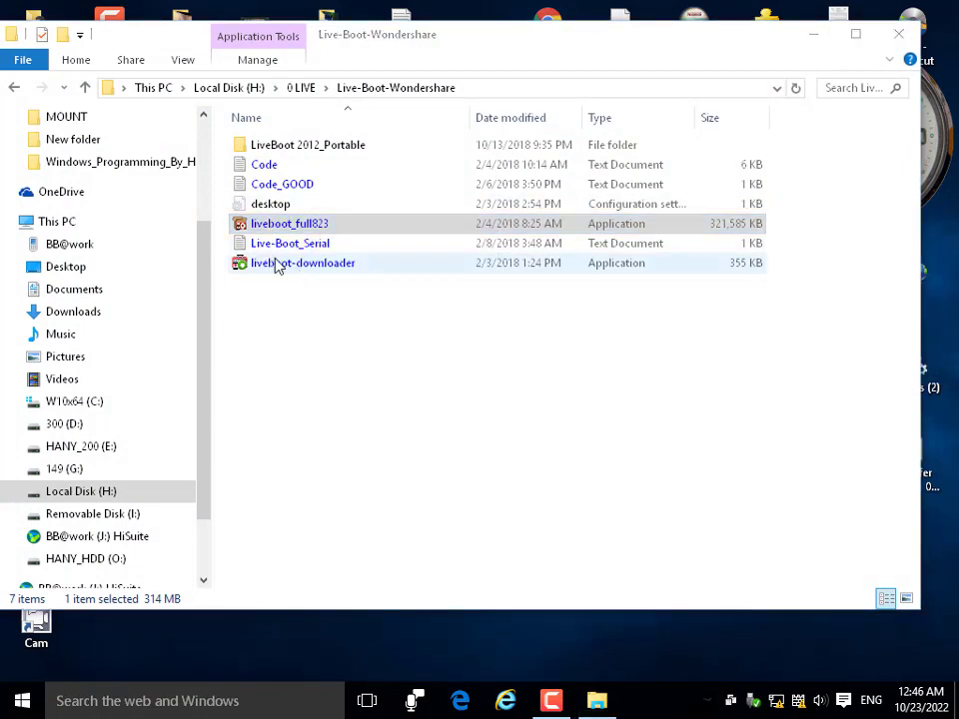
Run liveboot-downloader, dismiss the already-running warning, and quit the downloader.
{"action": "double_click", "coordinate": [277, 264]}
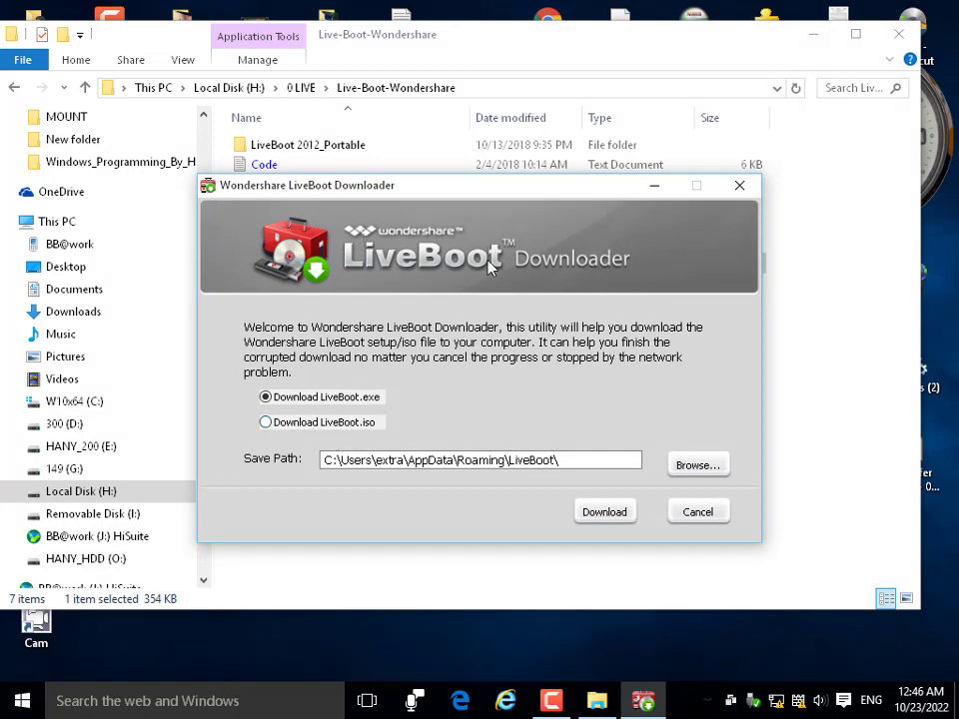
{"action": "left_click_drag", "start_coordinate": [312, 197], "coordinate": [360, 177]}
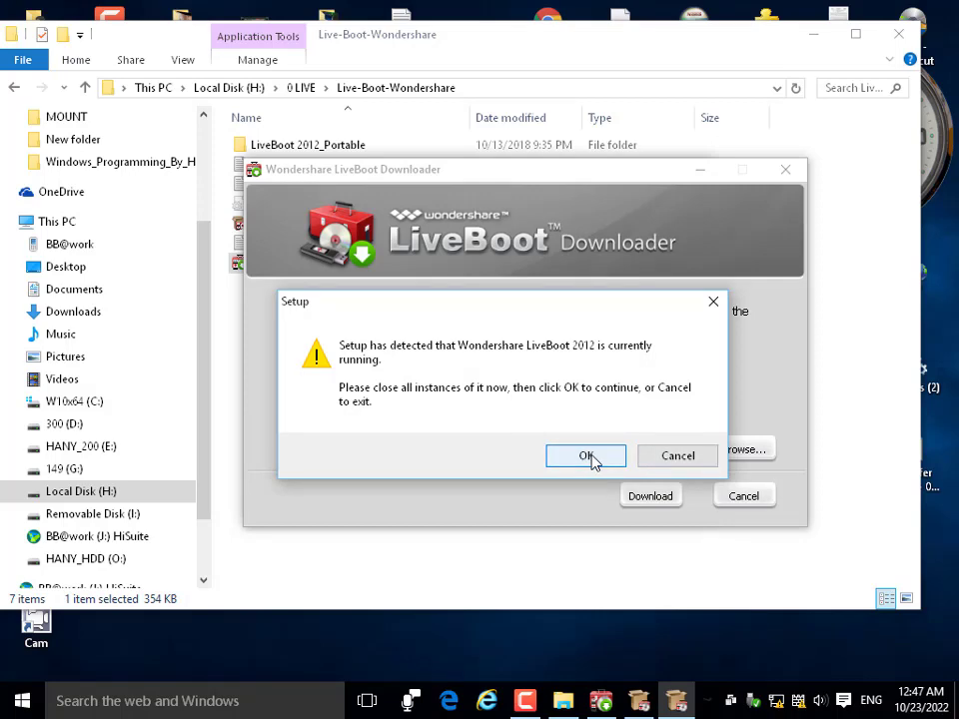
{"action": "left_click", "coordinate": [668, 461]}
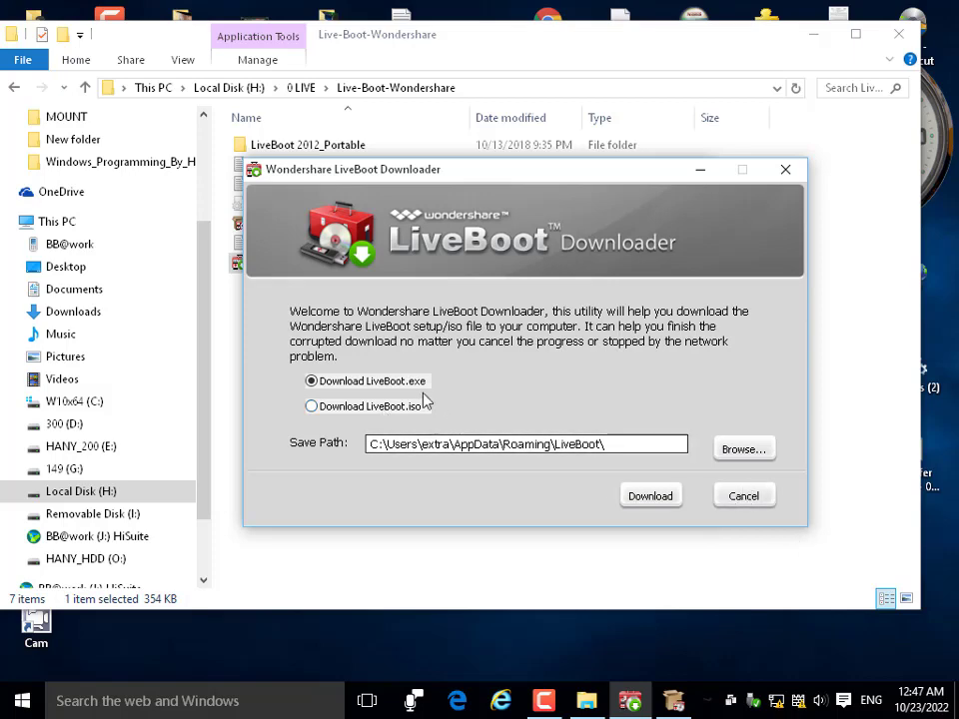
{"action": "left_click", "coordinate": [748, 502]}
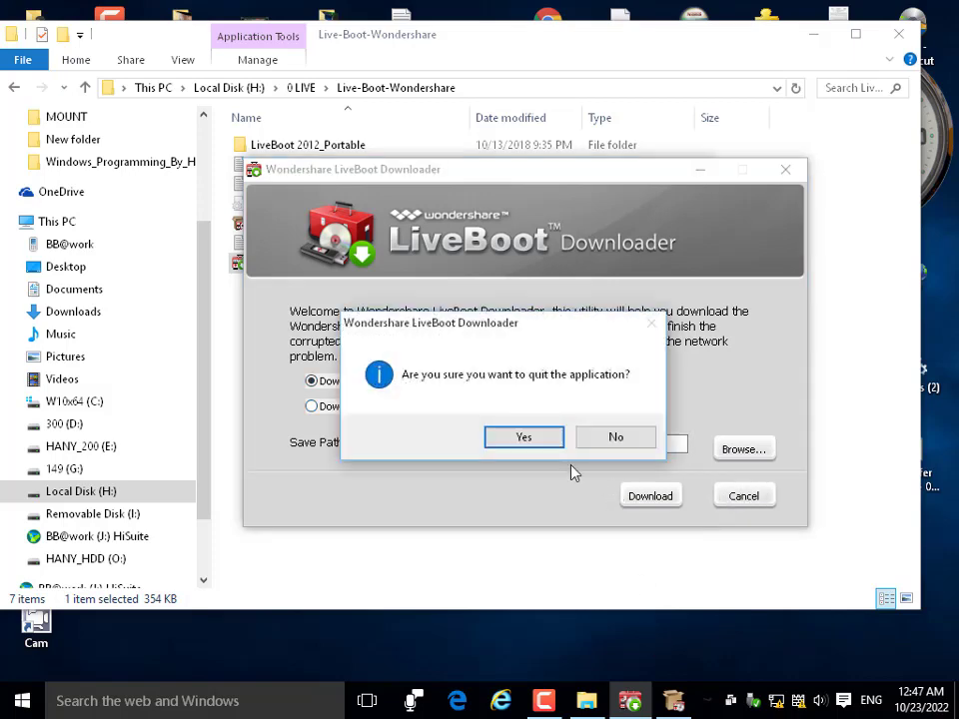
{"action": "left_click", "coordinate": [550, 437]}
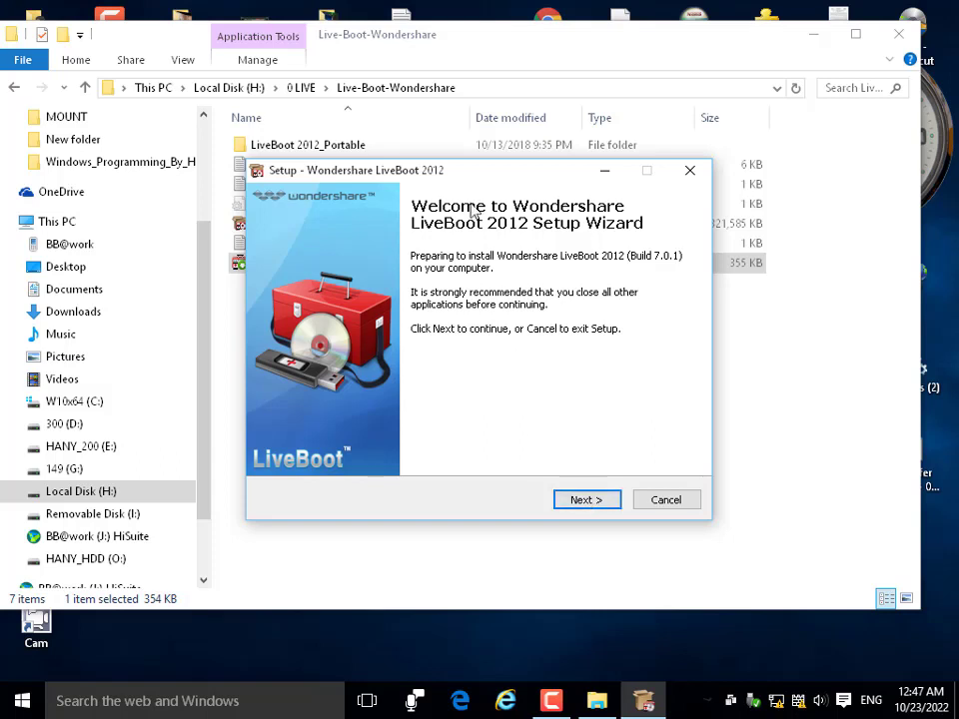
Go past the welcome page and accept the LiveBoot 2012 license agreement.
{"action": "left_click_drag", "start_coordinate": [476, 172], "coordinate": [461, 143]}
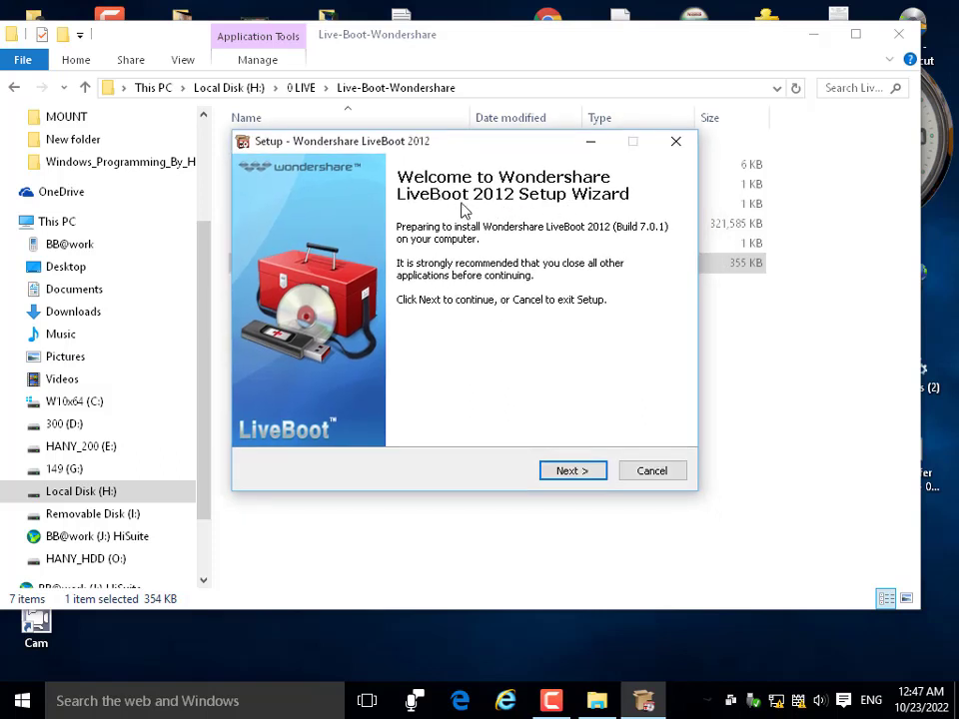
{"action": "left_click", "coordinate": [584, 472]}
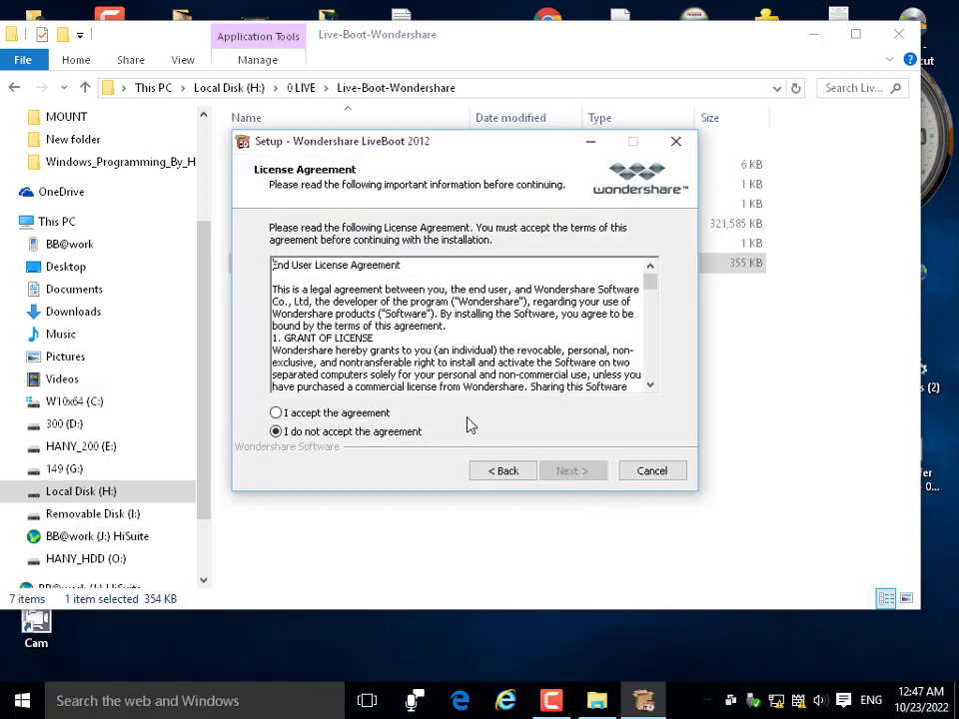
{"action": "left_click", "coordinate": [365, 416]}
{"action": "left_click", "coordinate": [585, 471]}
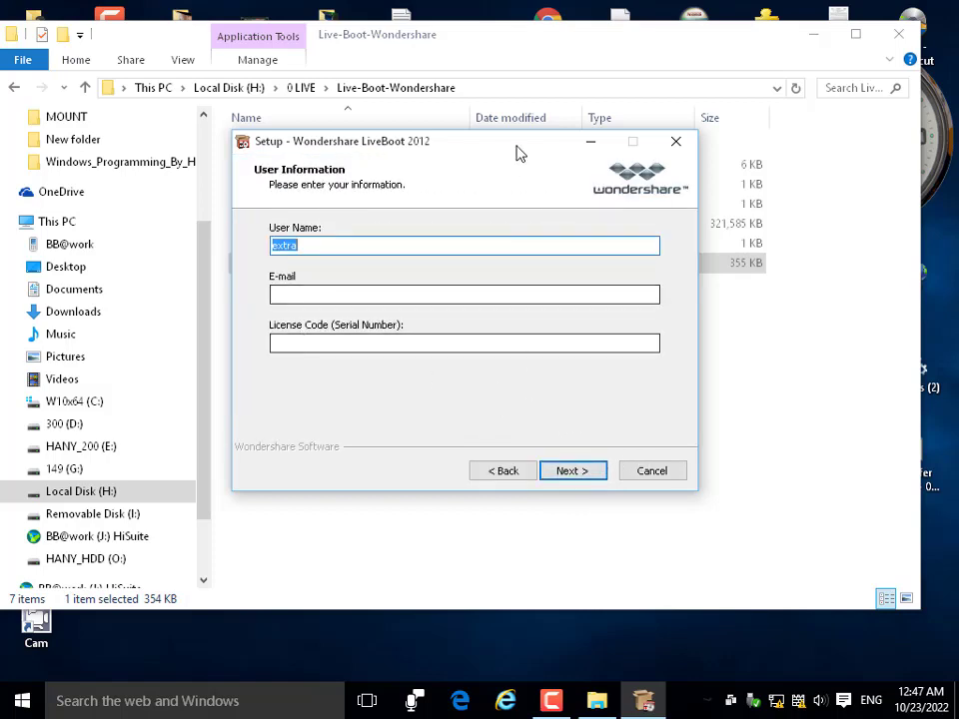
Copy the serial from Live-Boot_Serial in Notepad and paste it into License Code.
{"action": "left_click_drag", "start_coordinate": [519, 153], "coordinate": [635, 242]}
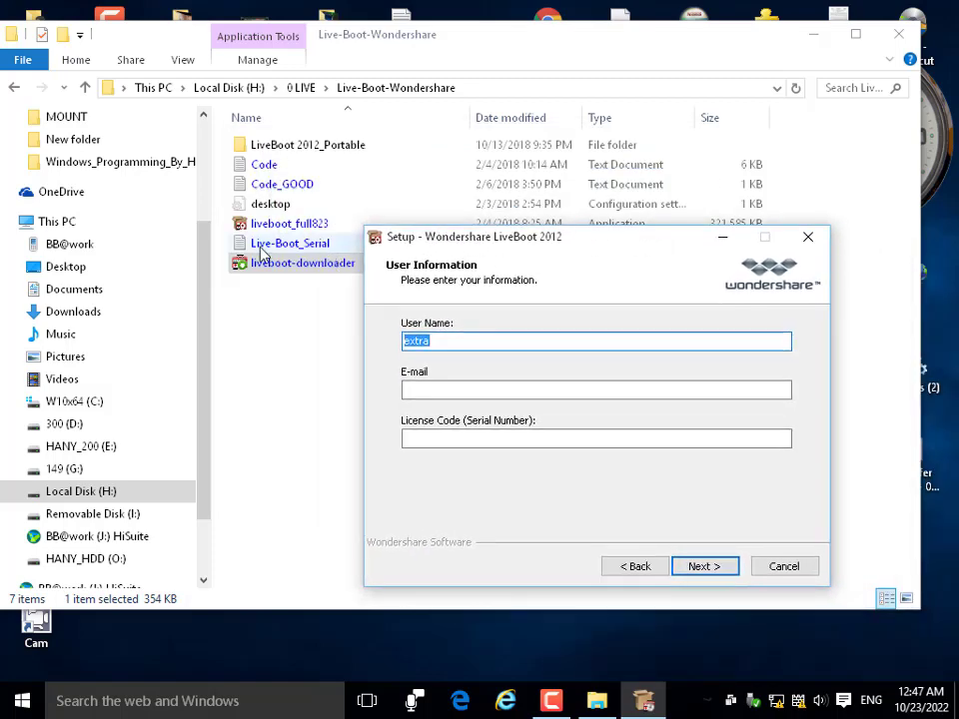
{"action": "double_click", "coordinate": [262, 250]}
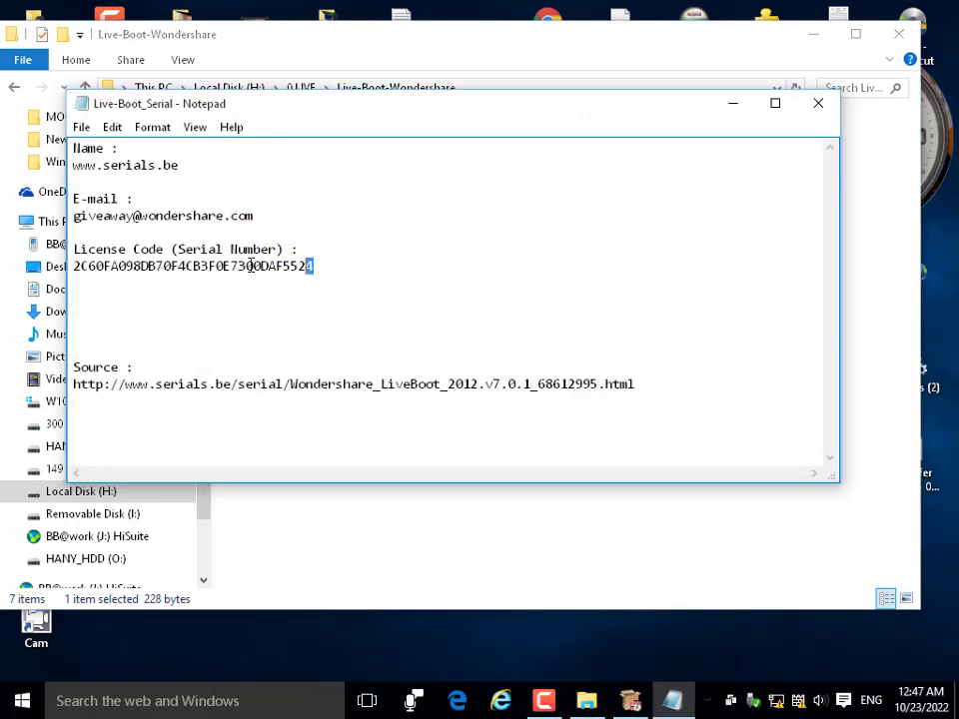
{"action": "left_click_drag", "start_coordinate": [252, 266], "coordinate": [69, 260]}
{"action": "right_click", "coordinate": [146, 271]}
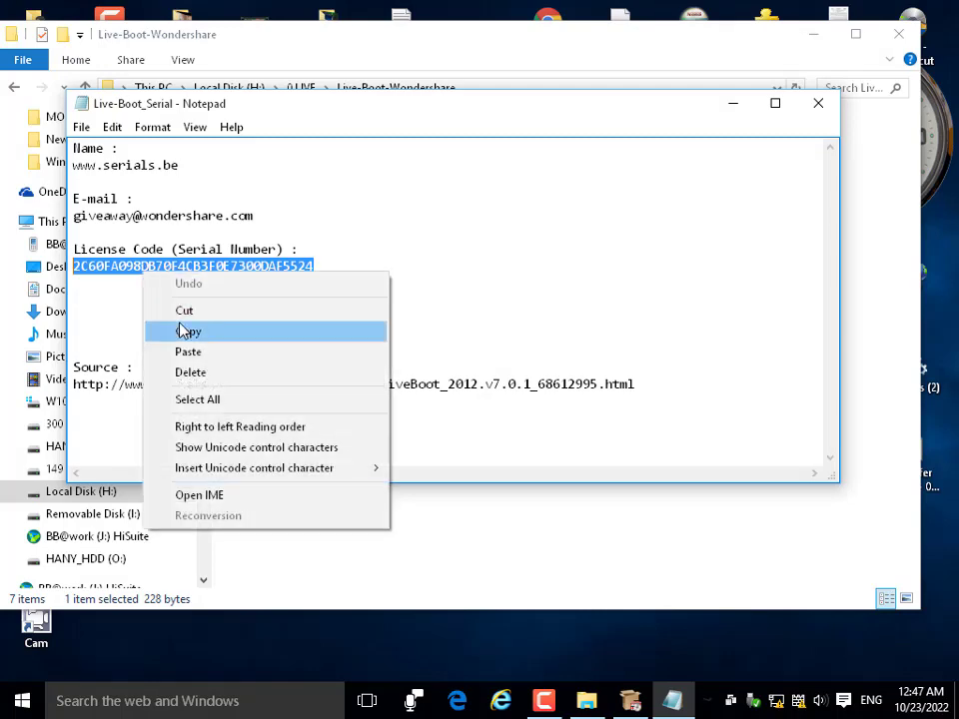
{"action": "left_click", "coordinate": [187, 330]}
{"action": "left_click", "coordinate": [819, 103]}
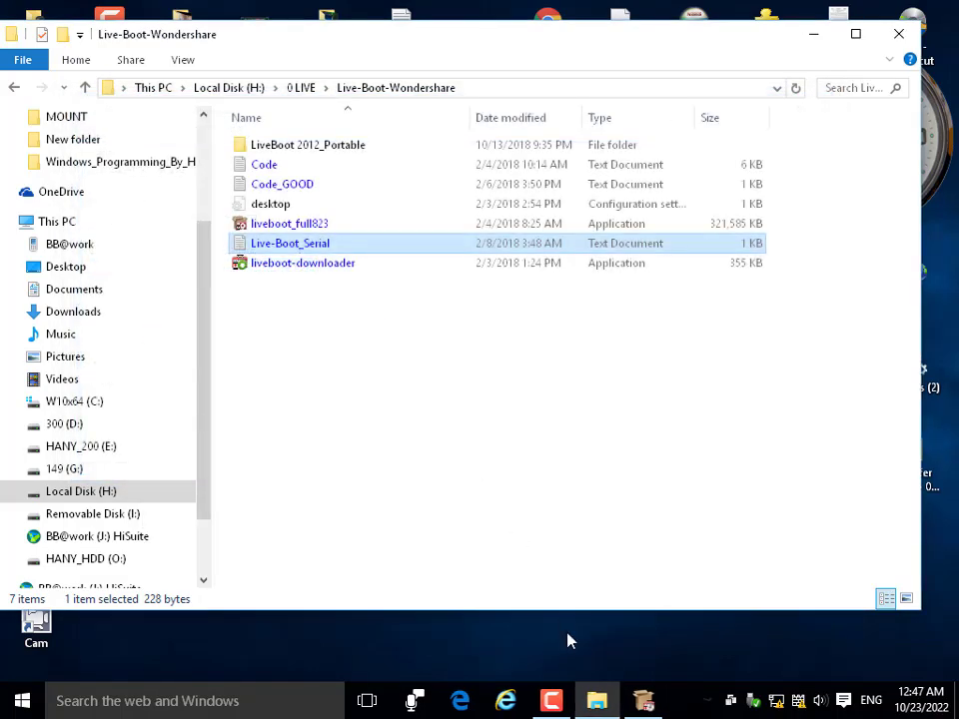
{"action": "left_click", "coordinate": [642, 700]}
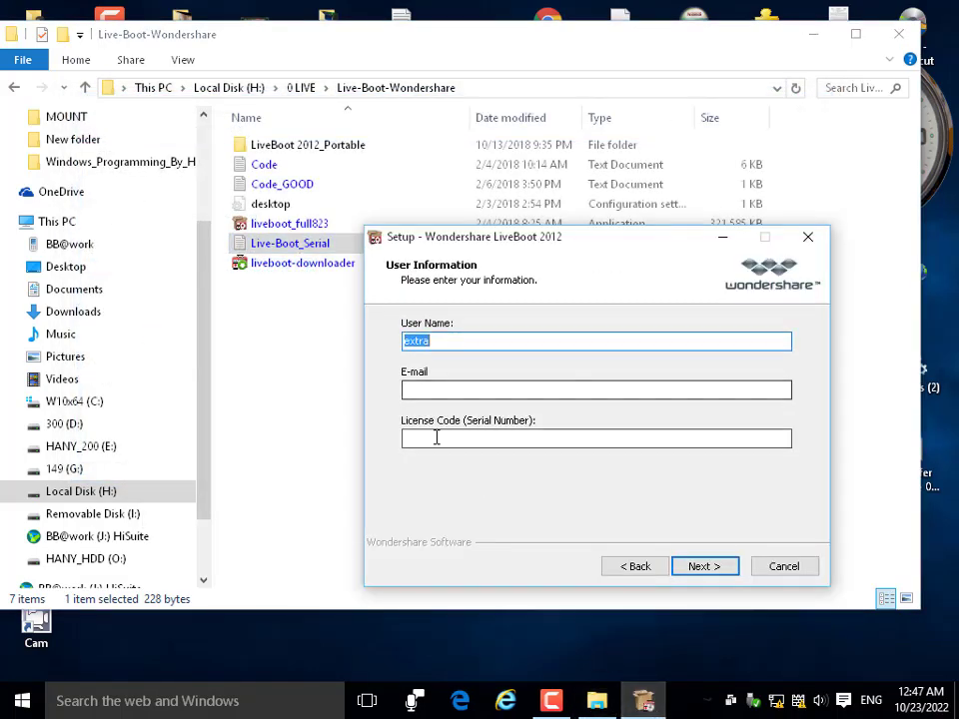
{"action": "right_click", "coordinate": [436, 437]}
{"action": "left_click", "coordinate": [512, 261]}
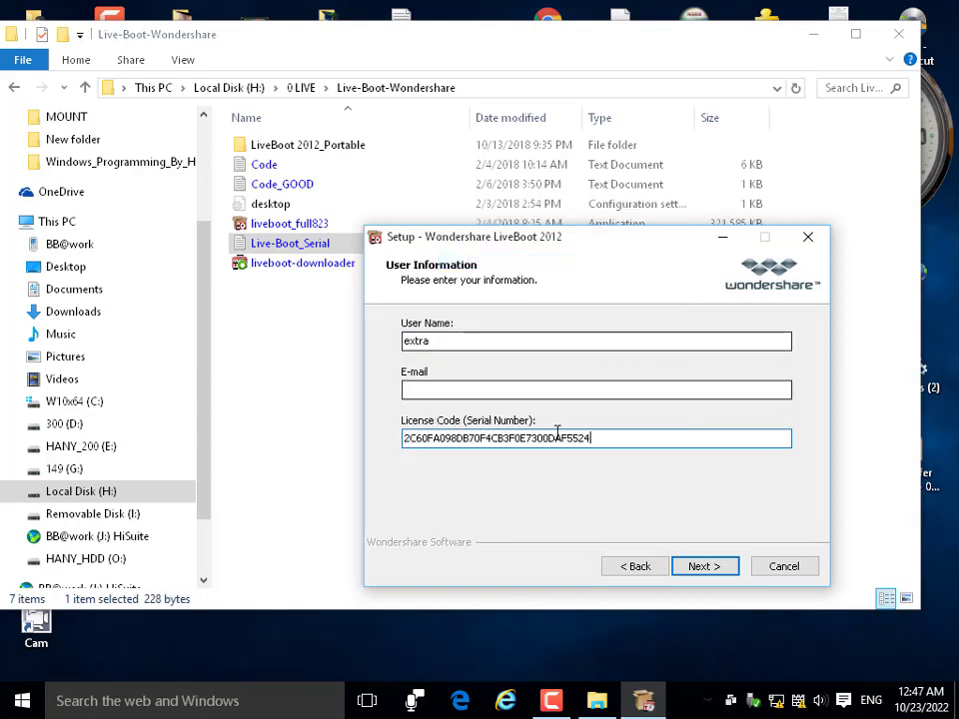
Fill in the e-mail address after the invalid e-mail warning and submit the user information.
{"action": "left_click", "coordinate": [711, 576]}
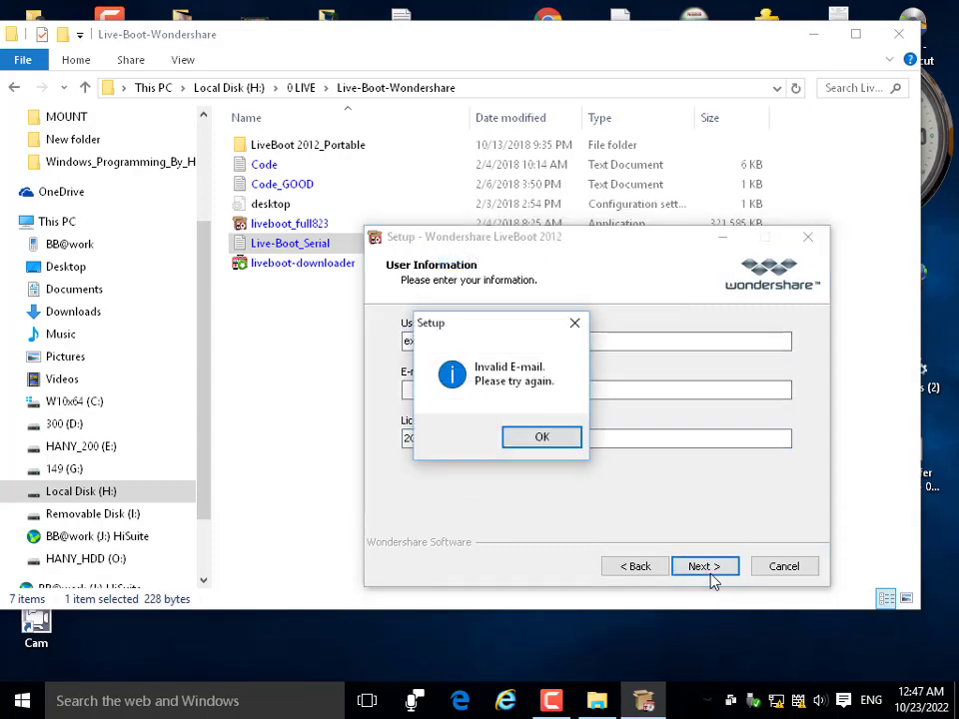
{"action": "left_click", "coordinate": [533, 440]}
{"action": "left_click", "coordinate": [482, 391]}
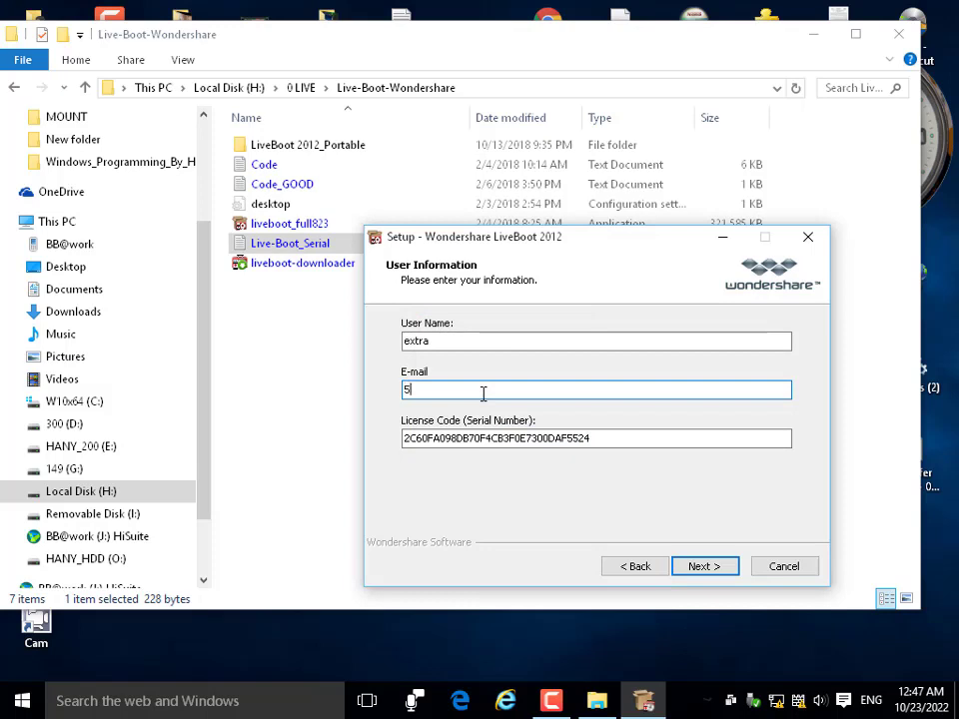
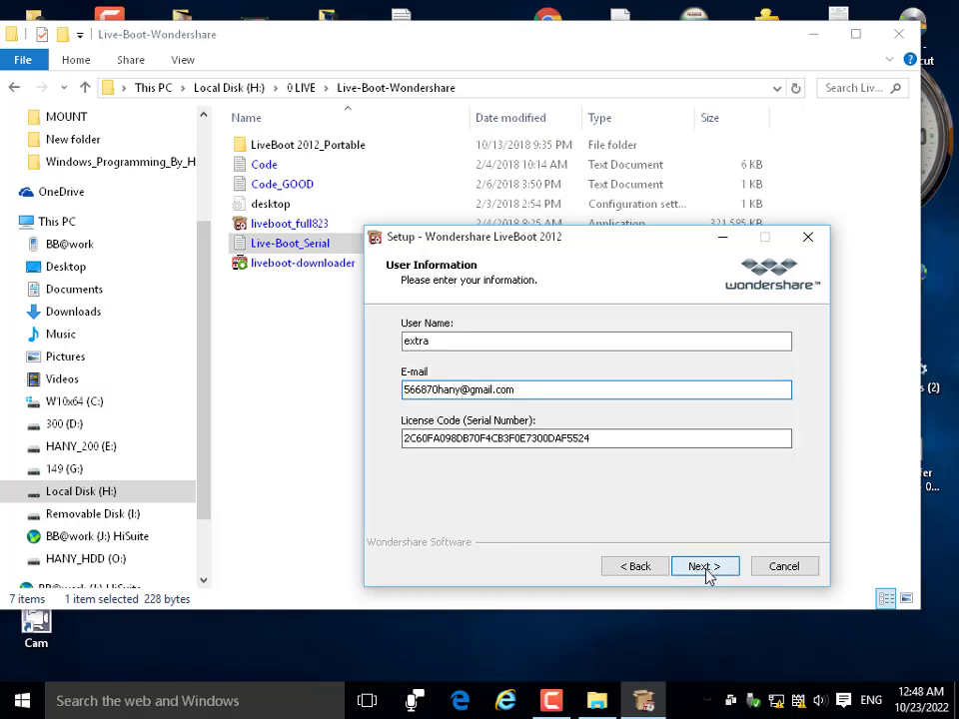
{"action": "key", "text": "Return"}
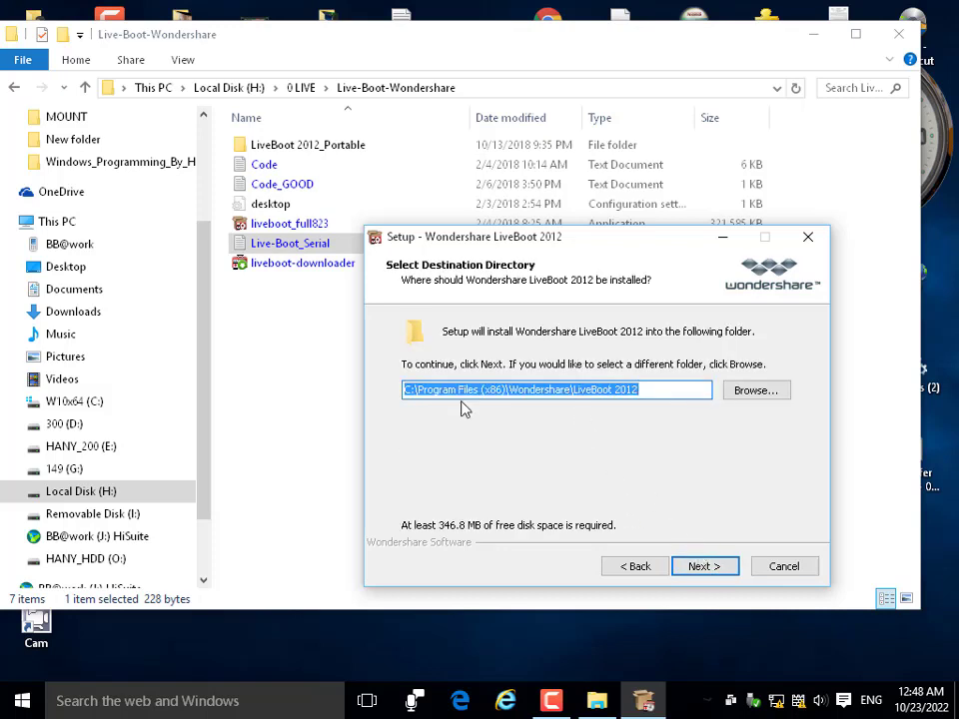
Keep the default destination, Start Menu folder and tasks, install, and finish launching the Wizard.
{"action": "left_click", "coordinate": [708, 570]}
{"action": "left_click", "coordinate": [706, 570]}
{"action": "left_click", "coordinate": [707, 570]}
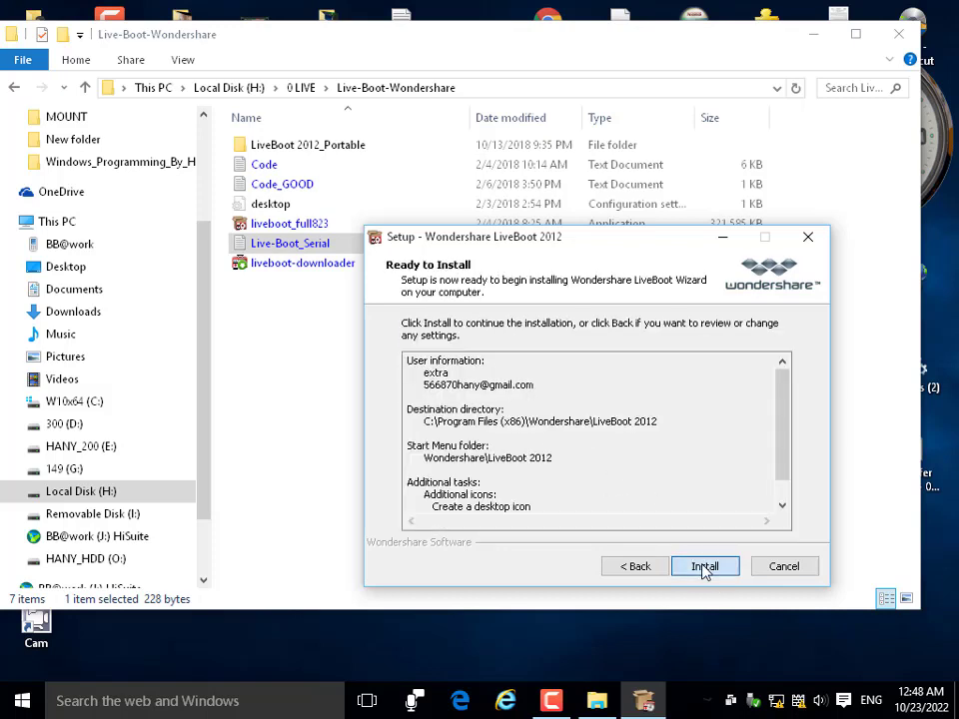
{"action": "left_click", "coordinate": [706, 569]}
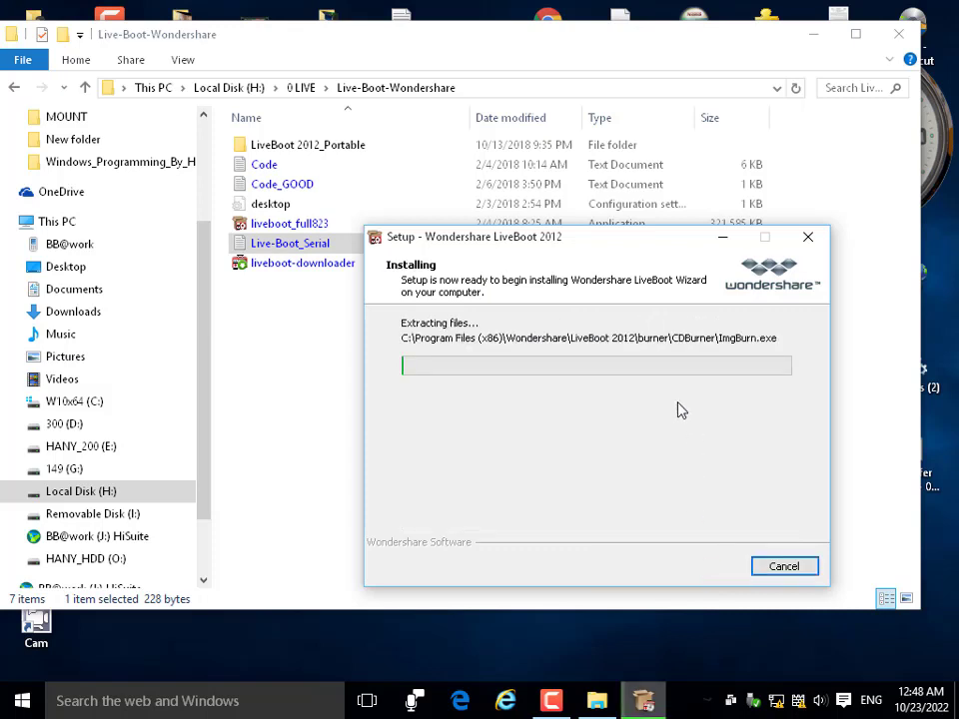
{"action": "left_click", "coordinate": [550, 700]}
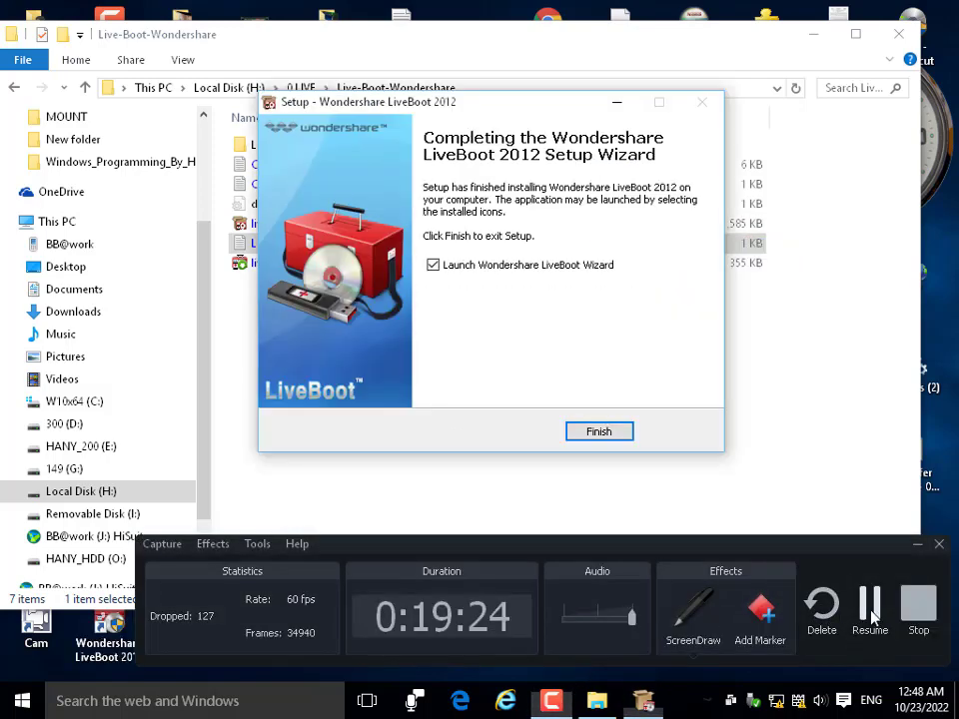
{"action": "left_click", "coordinate": [601, 433]}
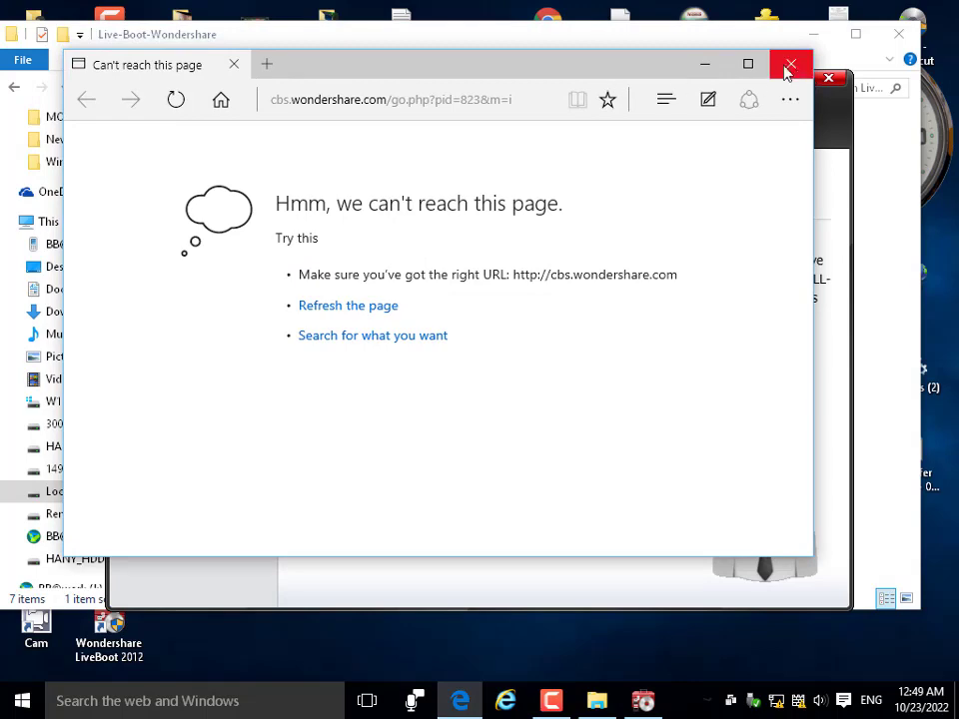
Close the unreachable web page and minimize Explorer to reveal the LiveBoot Wizard.
{"action": "left_click", "coordinate": [790, 62]}
{"action": "left_click_drag", "start_coordinate": [657, 43], "coordinate": [668, 43]}
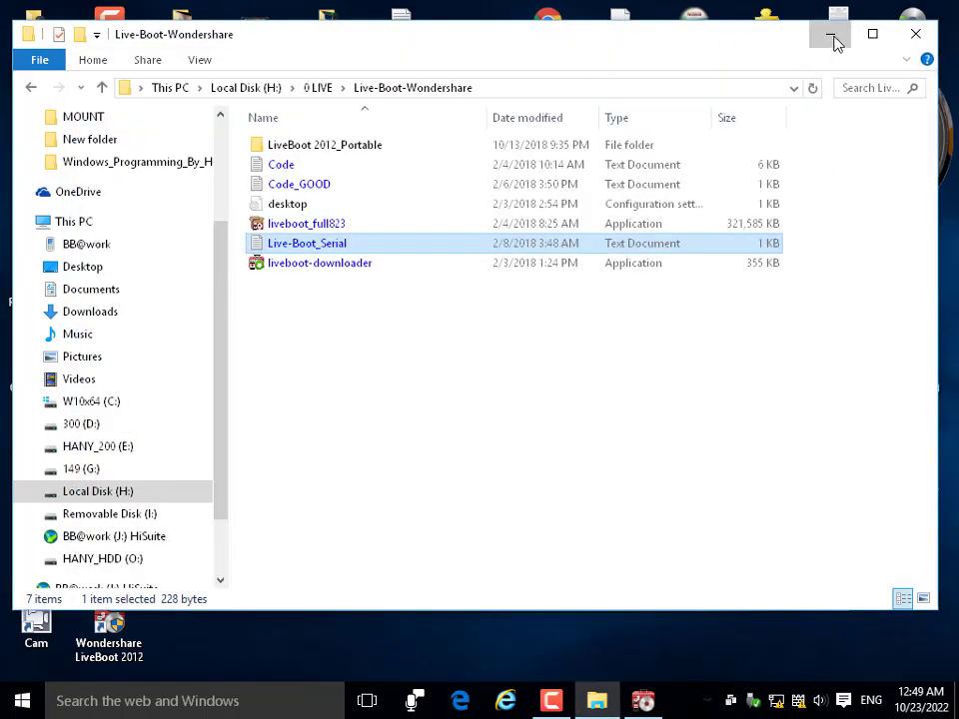
{"action": "left_click", "coordinate": [830, 36]}
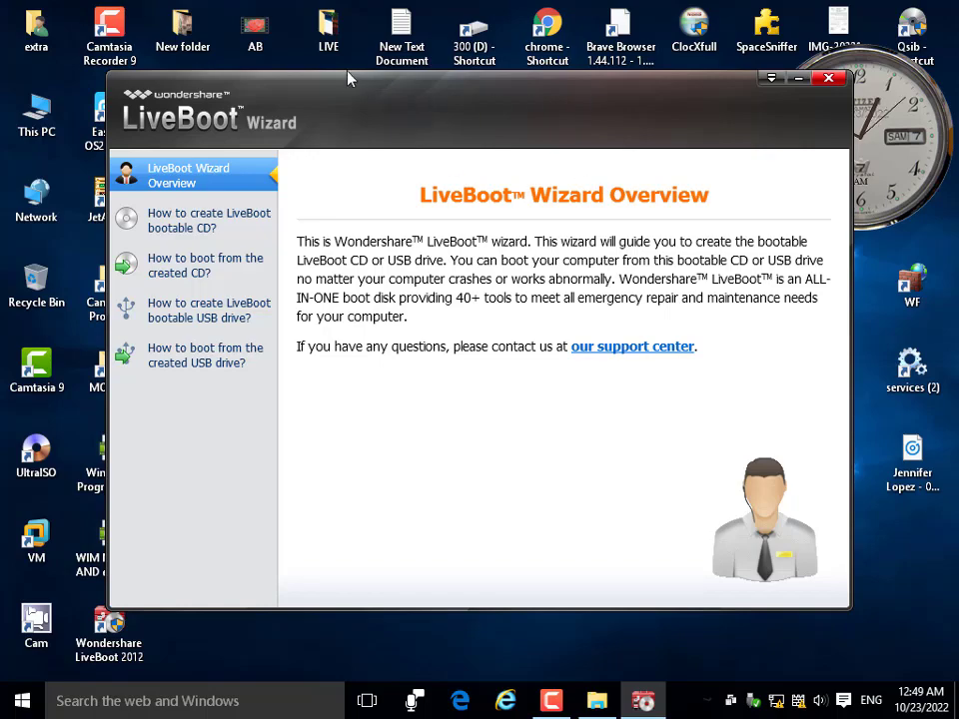
{"action": "left_click_drag", "start_coordinate": [347, 78], "coordinate": [344, 55]}
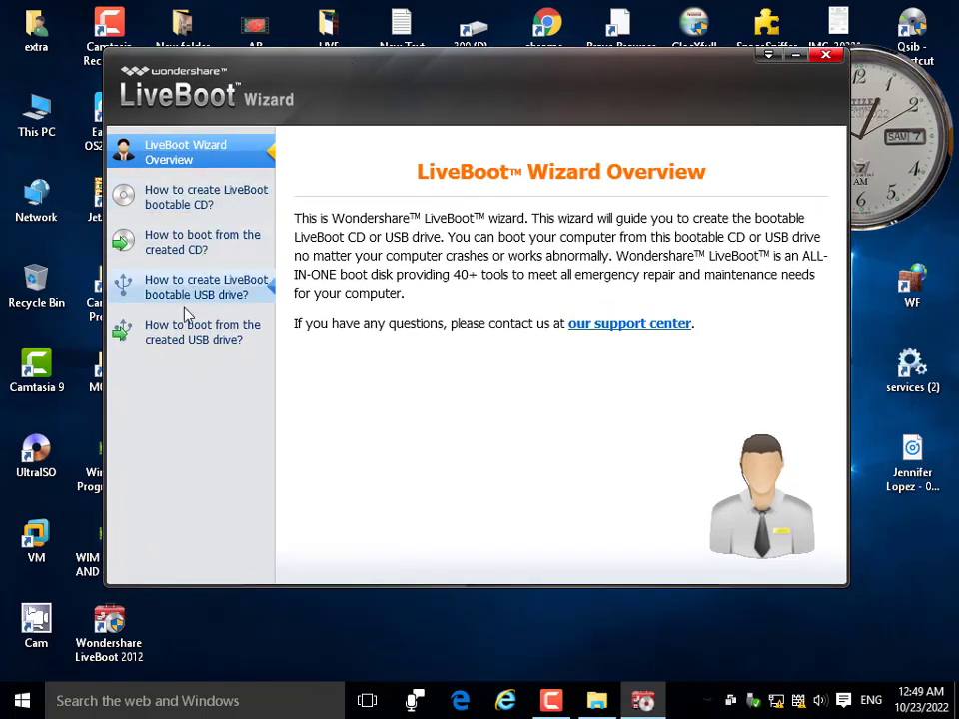
Read the guides on creating a bootable CD and booting from the CD.
{"action": "left_click", "coordinate": [194, 207]}
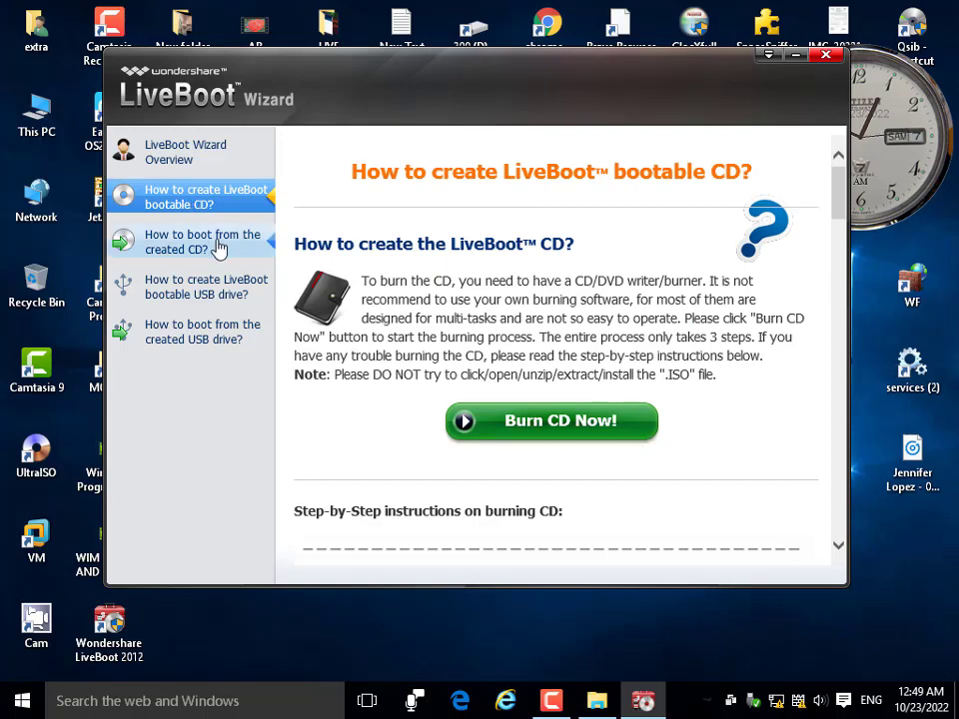
{"action": "left_click", "coordinate": [218, 249]}
{"action": "scroll", "coordinate": [659, 450], "scroll_direction": "down", "scroll_amount": 6}
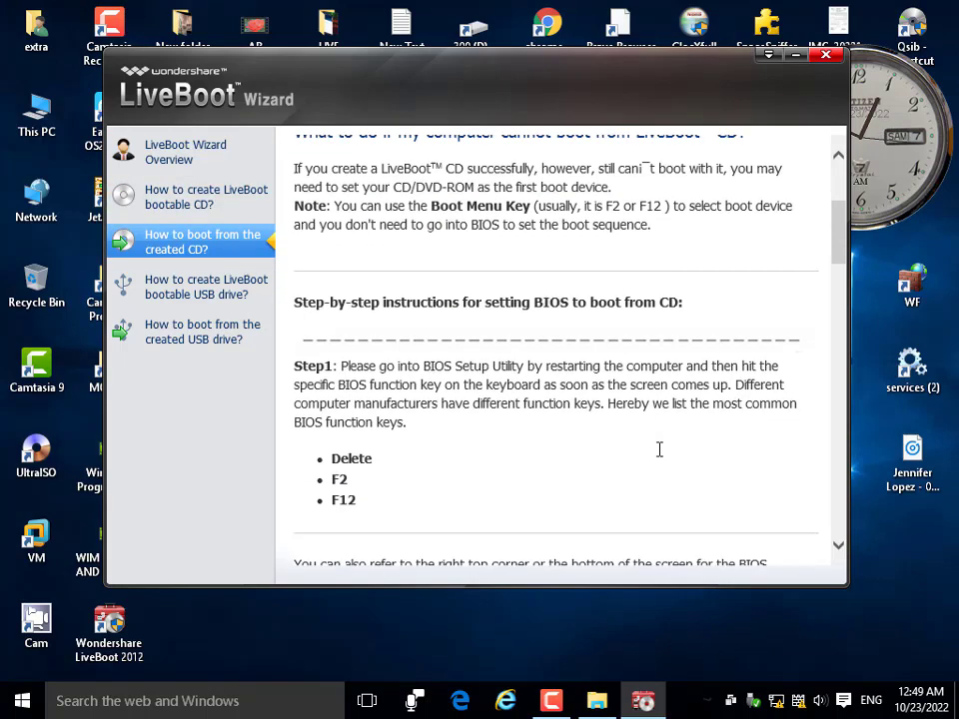
{"action": "scroll", "coordinate": [660, 456], "scroll_direction": "down", "scroll_amount": 10}
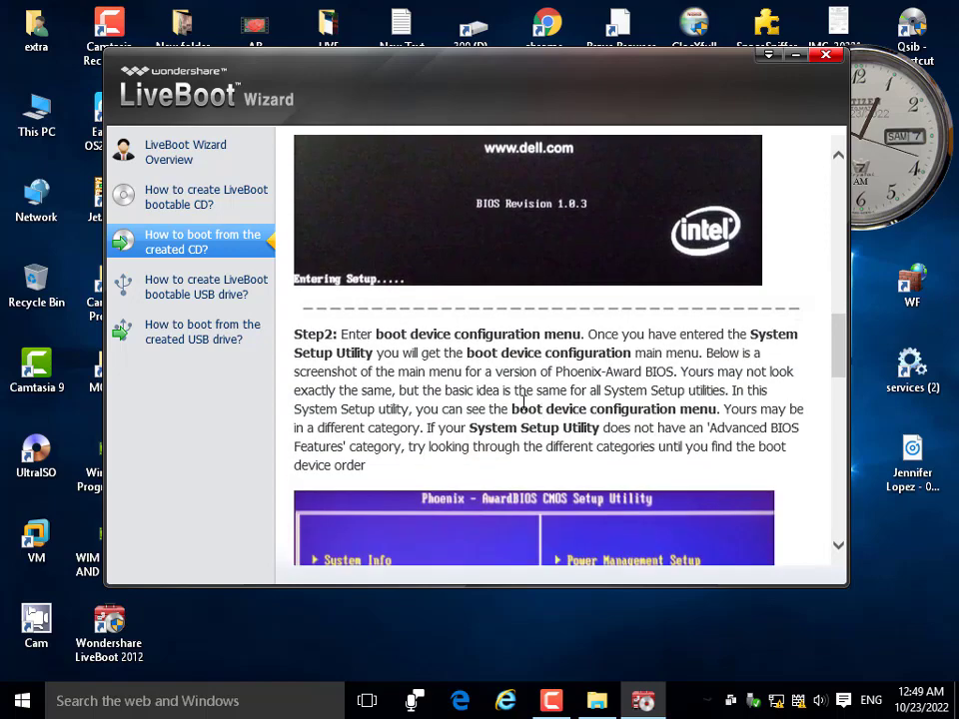
{"action": "scroll", "coordinate": [521, 412], "scroll_direction": "down", "scroll_amount": 4}
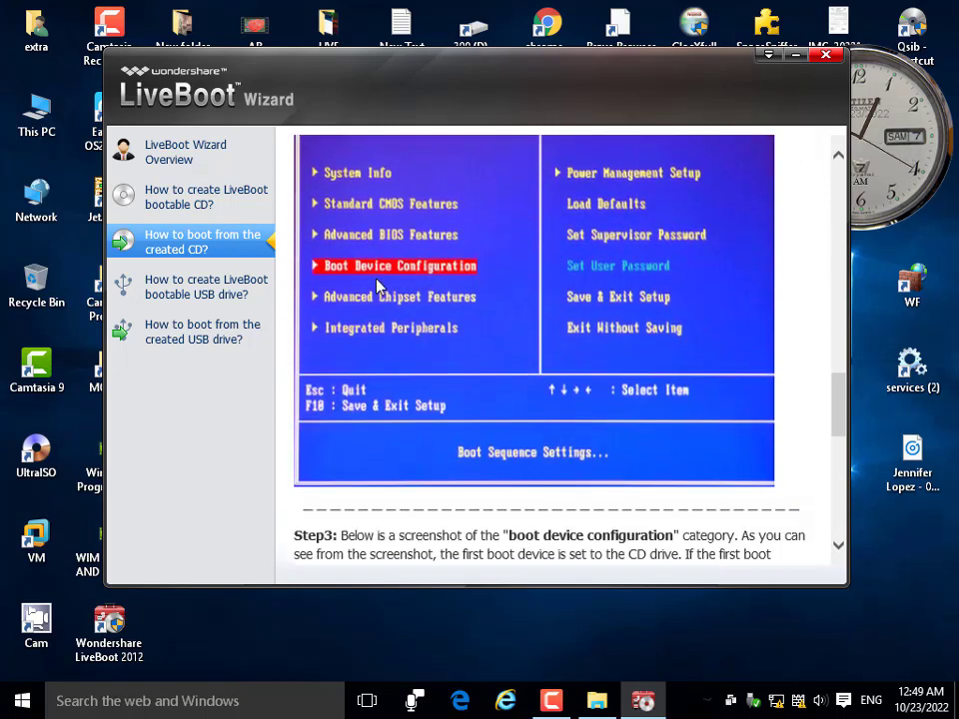
{"action": "scroll", "coordinate": [378, 286], "scroll_direction": "down", "scroll_amount": 6}
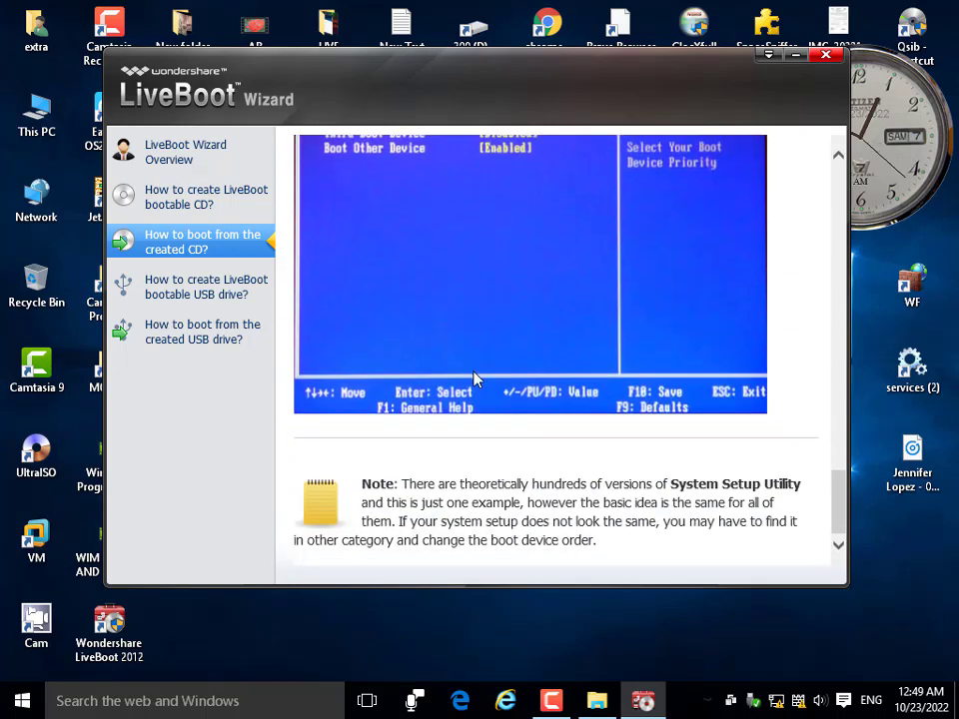
Open the bootable USB guide, cancel USB Burner, then show the booting-from-USB guide.
{"action": "left_click", "coordinate": [183, 293]}
{"action": "scroll", "coordinate": [442, 342], "scroll_direction": "down", "scroll_amount": 3}
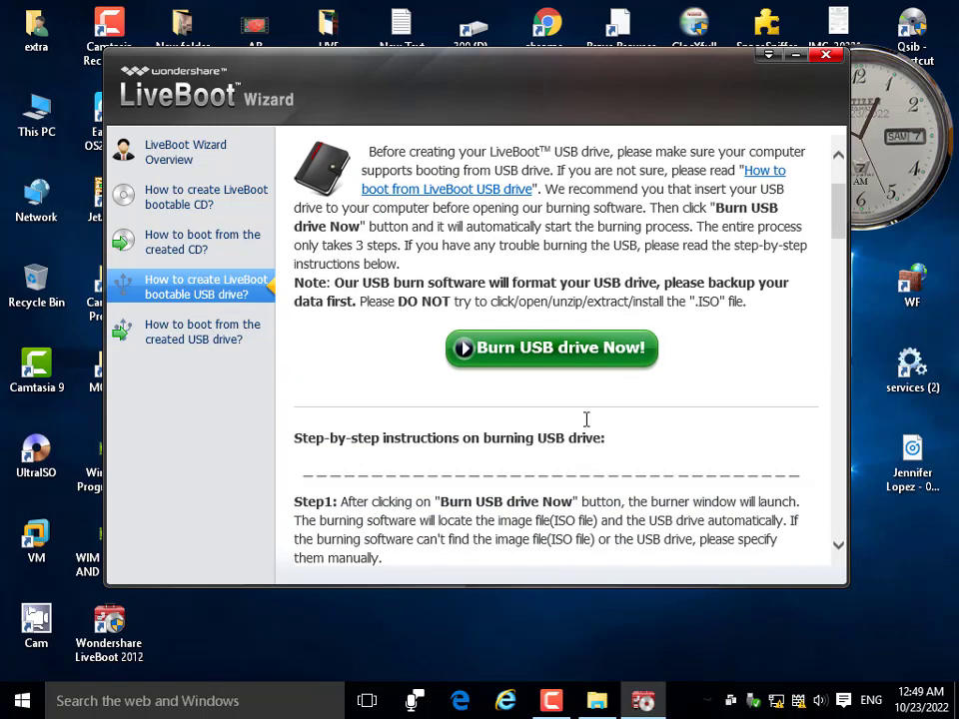
{"action": "left_click", "coordinate": [572, 361]}
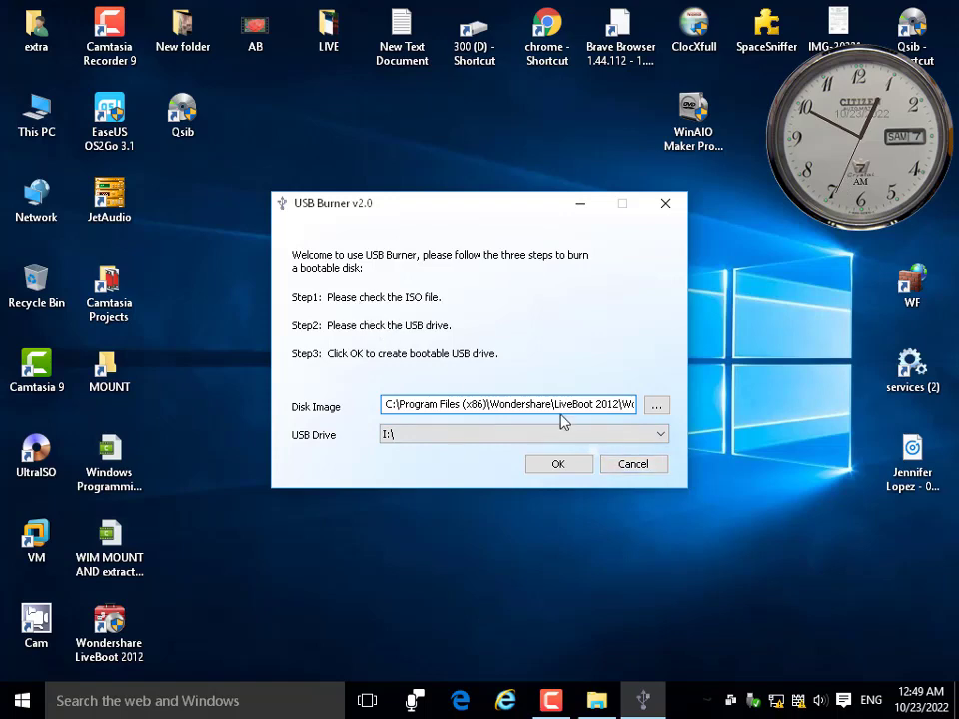
{"action": "left_click", "coordinate": [627, 466]}
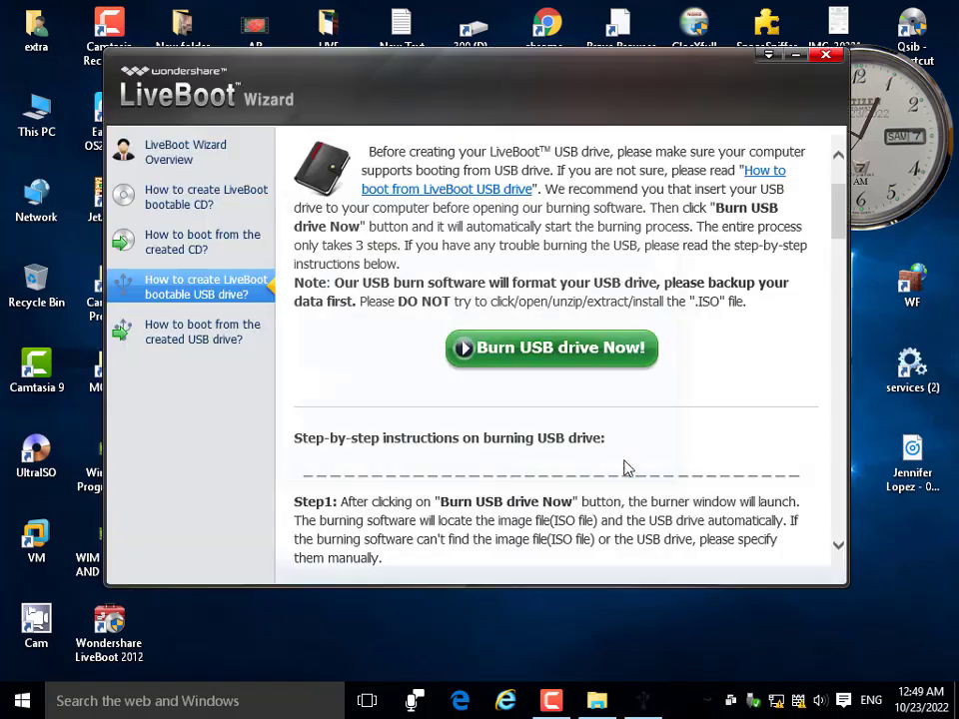
{"action": "left_click", "coordinate": [213, 338]}
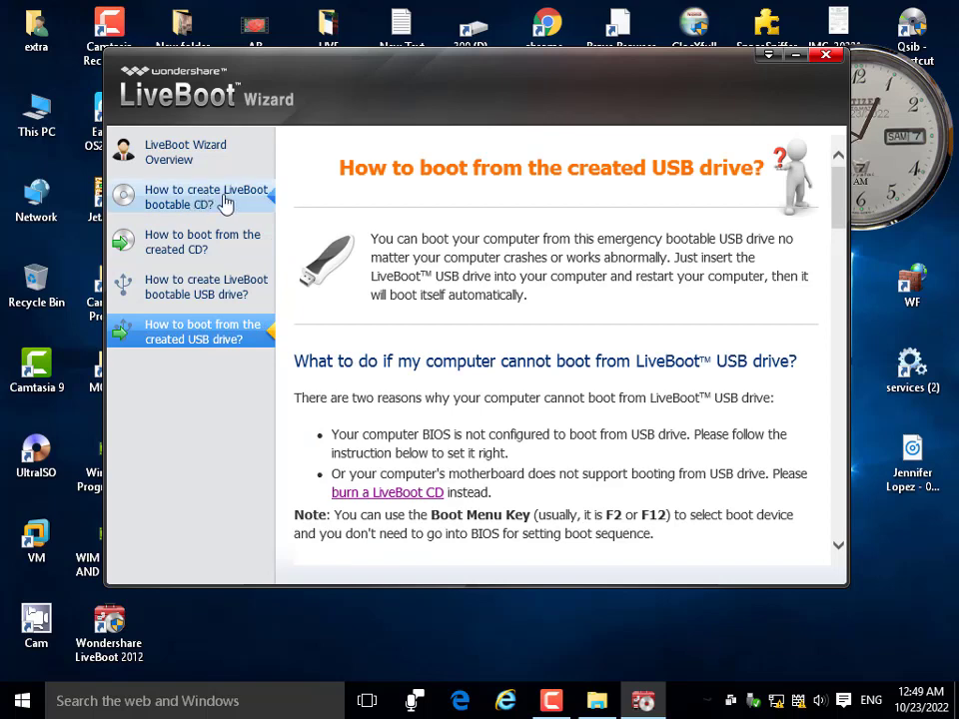
Load Wondershare LiveBoot.iso into ImgBurn from the CD guide and keep hp CDDVDW as destination.
{"action": "left_click", "coordinate": [167, 204]}
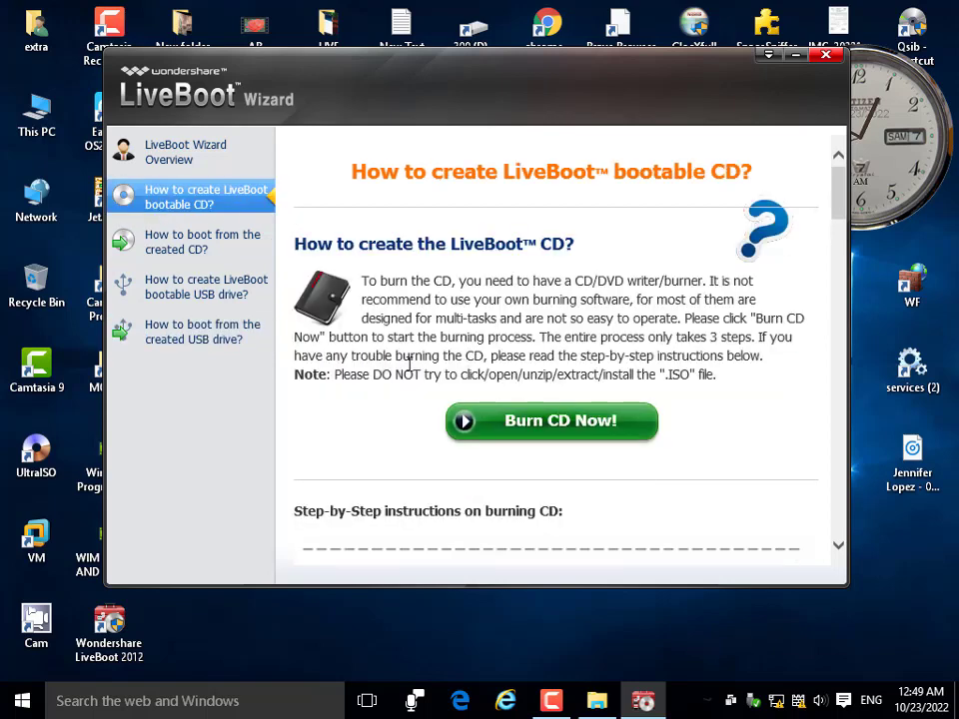
{"action": "left_click", "coordinate": [538, 423]}
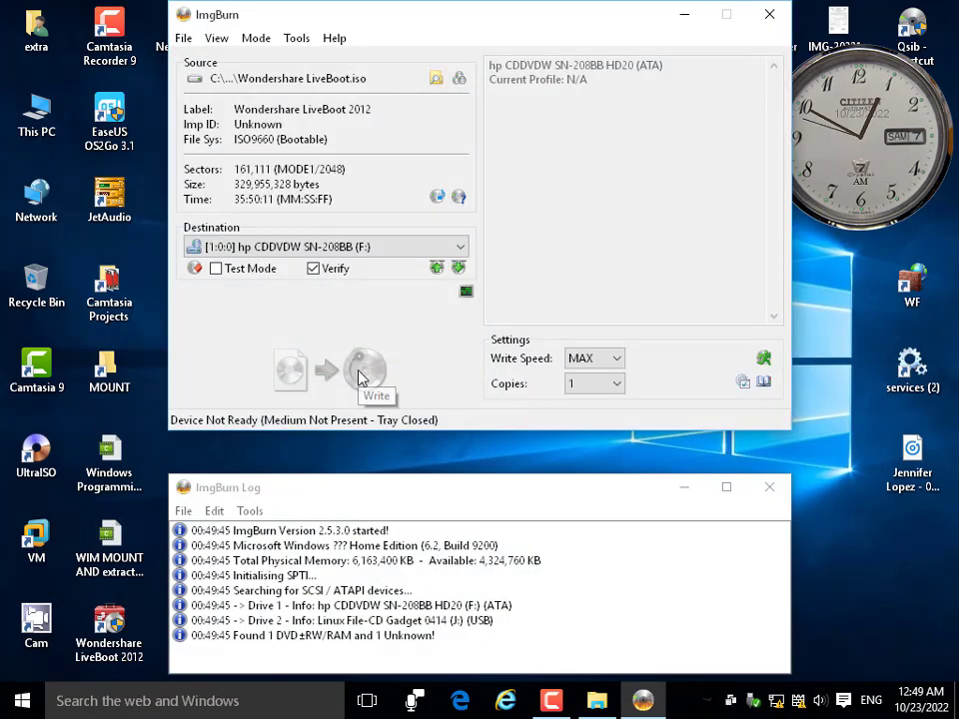
{"action": "left_click", "coordinate": [258, 251]}
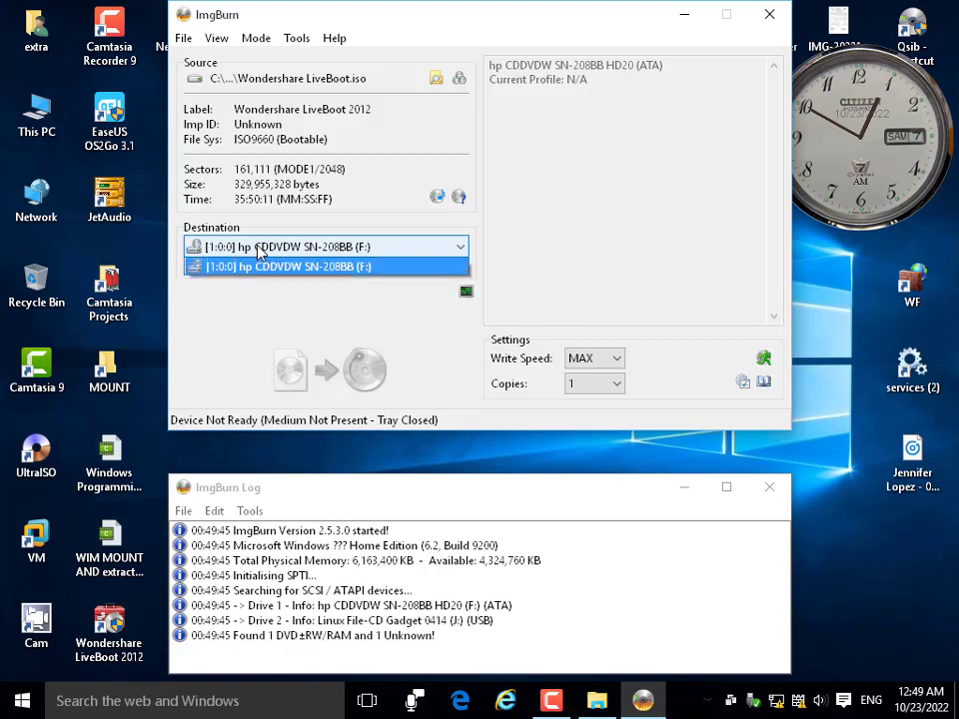
{"action": "left_click", "coordinate": [258, 265]}
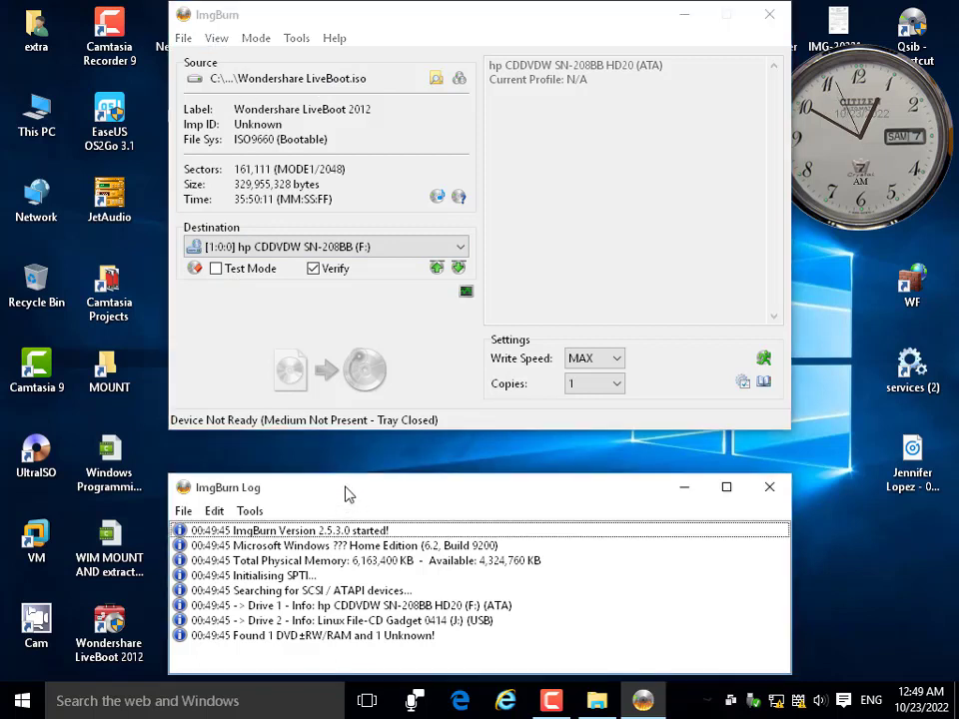
{"action": "left_click_drag", "start_coordinate": [339, 495], "coordinate": [338, 471]}
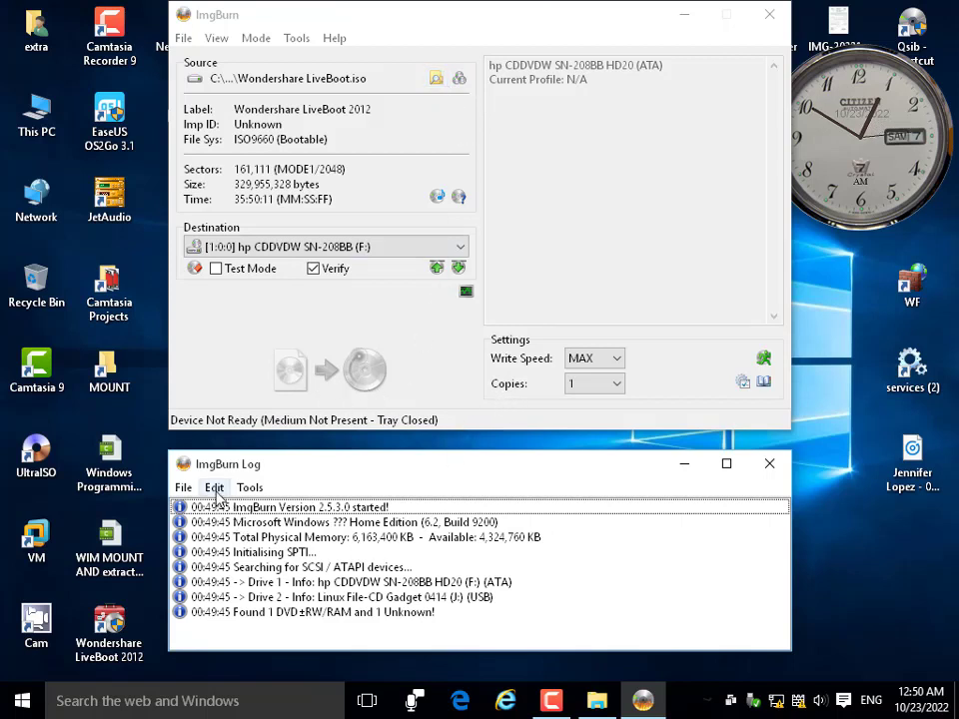
Open and cancel the log's Save As dialog, then close ImgBurn without burning.
{"action": "left_click", "coordinate": [249, 487]}
{"action": "mouse_move", "coordinate": [186, 492]}
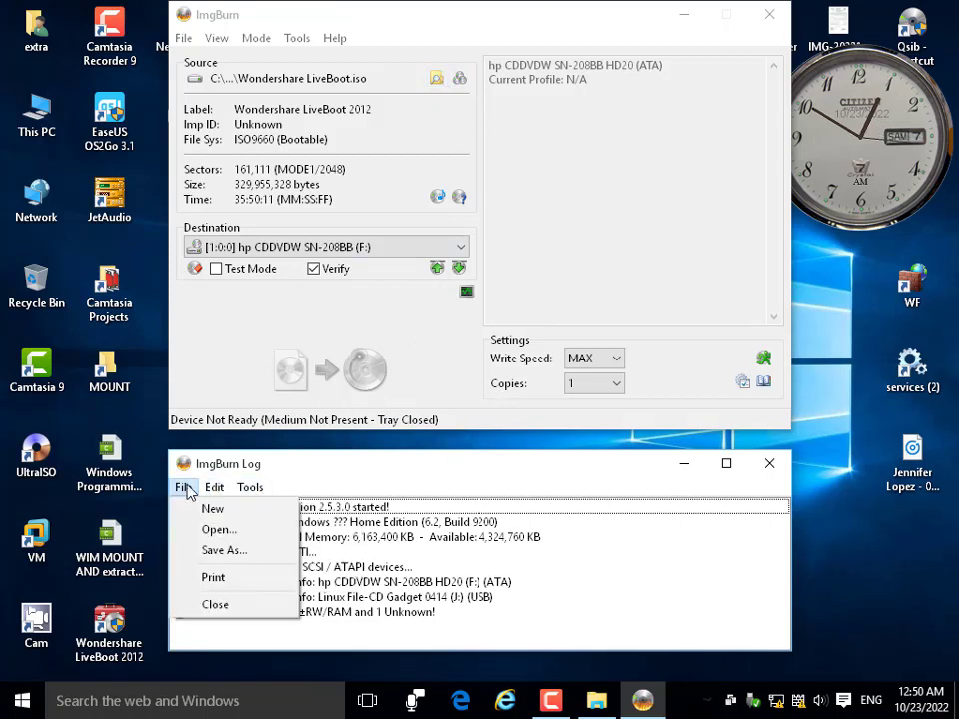
{"action": "left_click", "coordinate": [206, 550]}
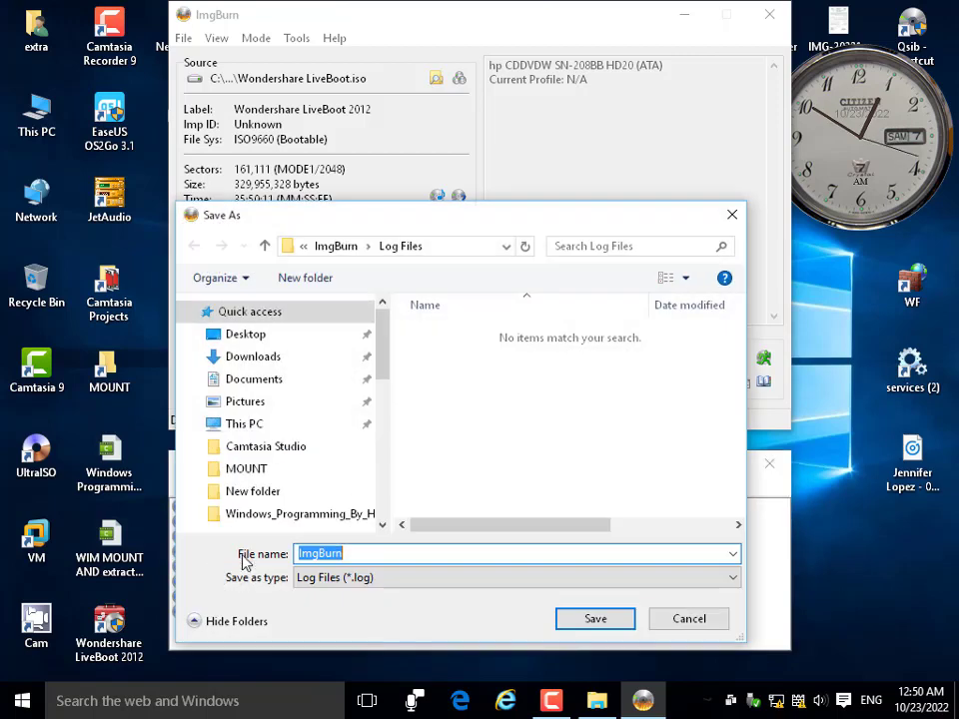
{"action": "left_click", "coordinate": [347, 592]}
{"action": "left_click", "coordinate": [654, 643]}
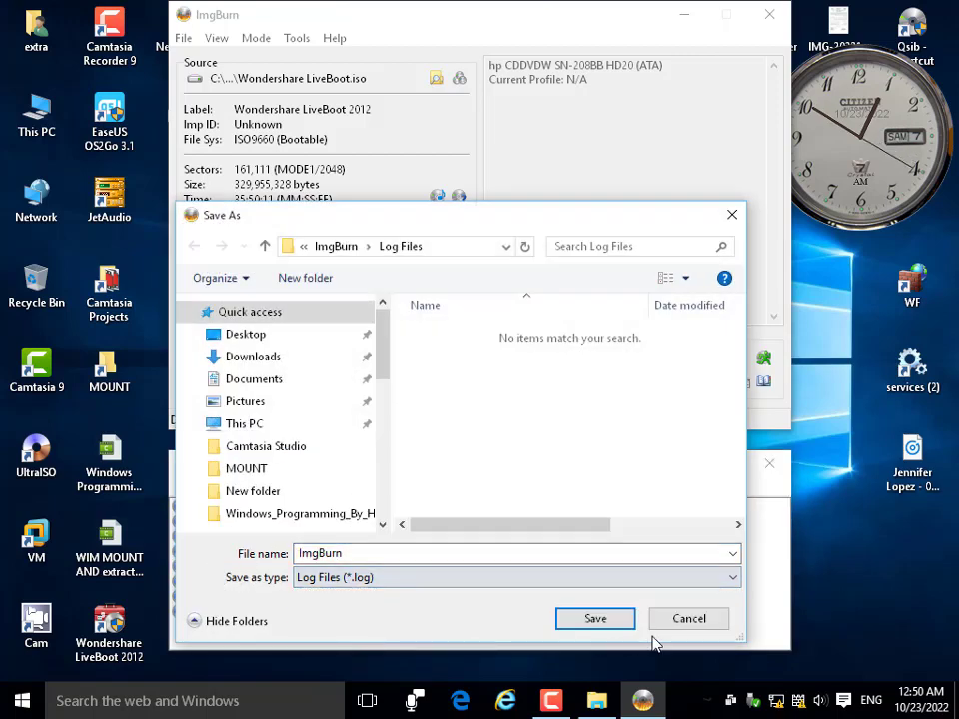
{"action": "left_click", "coordinate": [690, 618]}
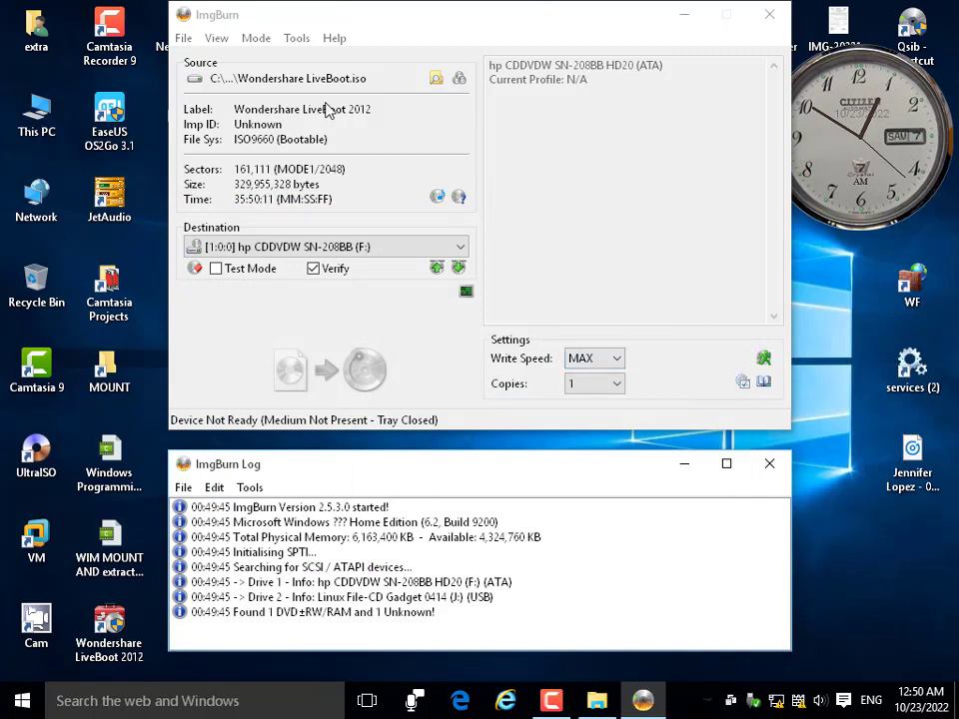
{"action": "left_click", "coordinate": [176, 38]}
{"action": "mouse_move", "coordinate": [335, 38]}
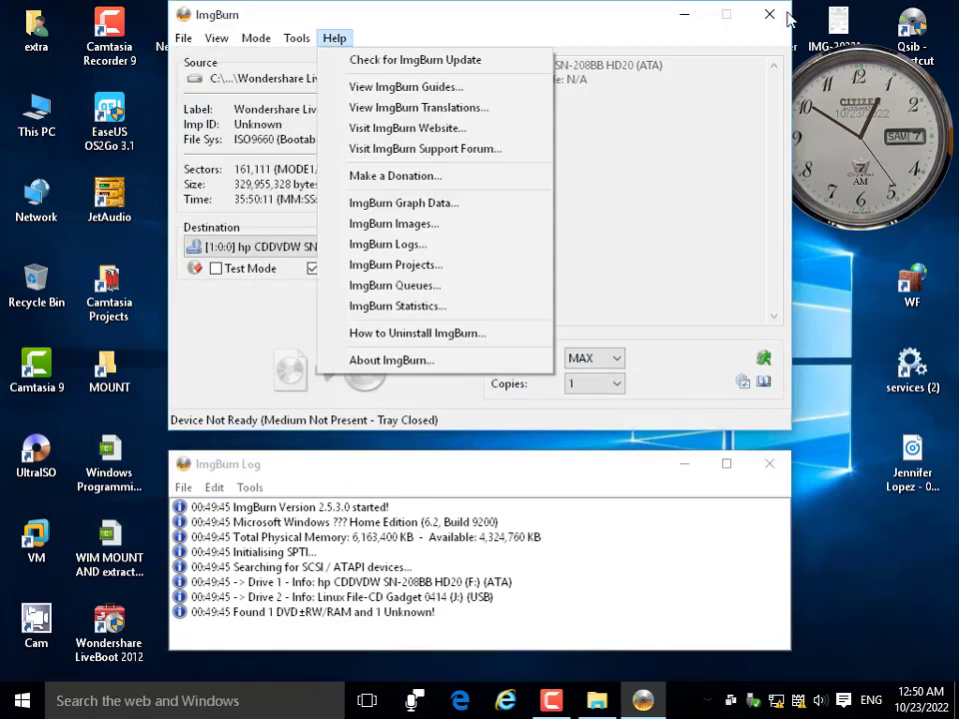
{"action": "left_click", "coordinate": [769, 15]}
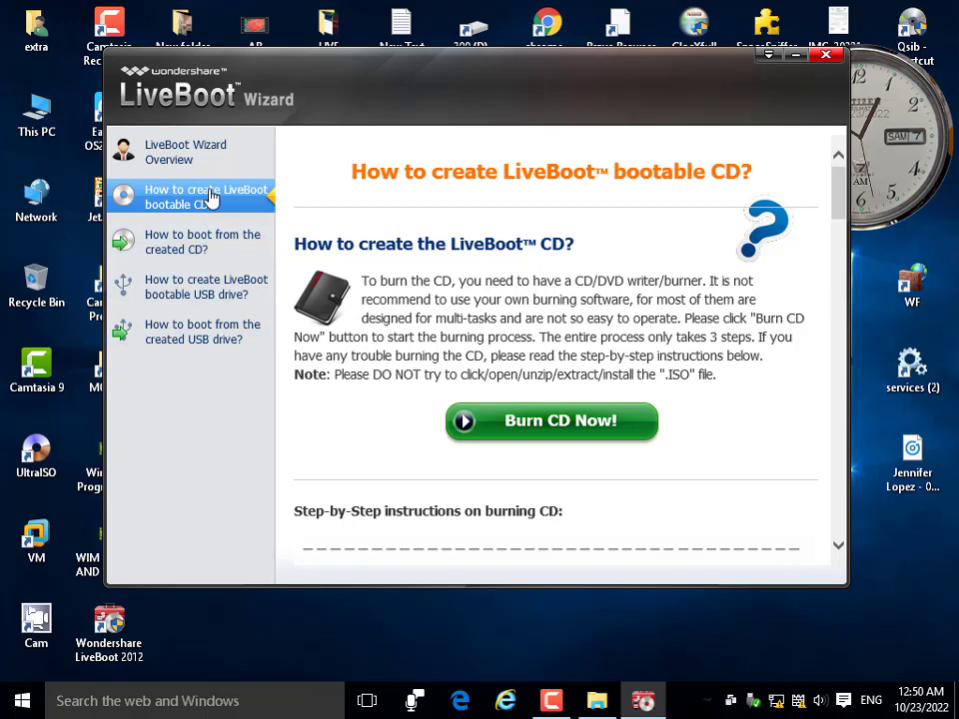
Scroll through the 'How to create LiveBoot bootable CD?' guide, then close the LiveBoot wizard.
{"action": "left_click", "coordinate": [184, 153]}
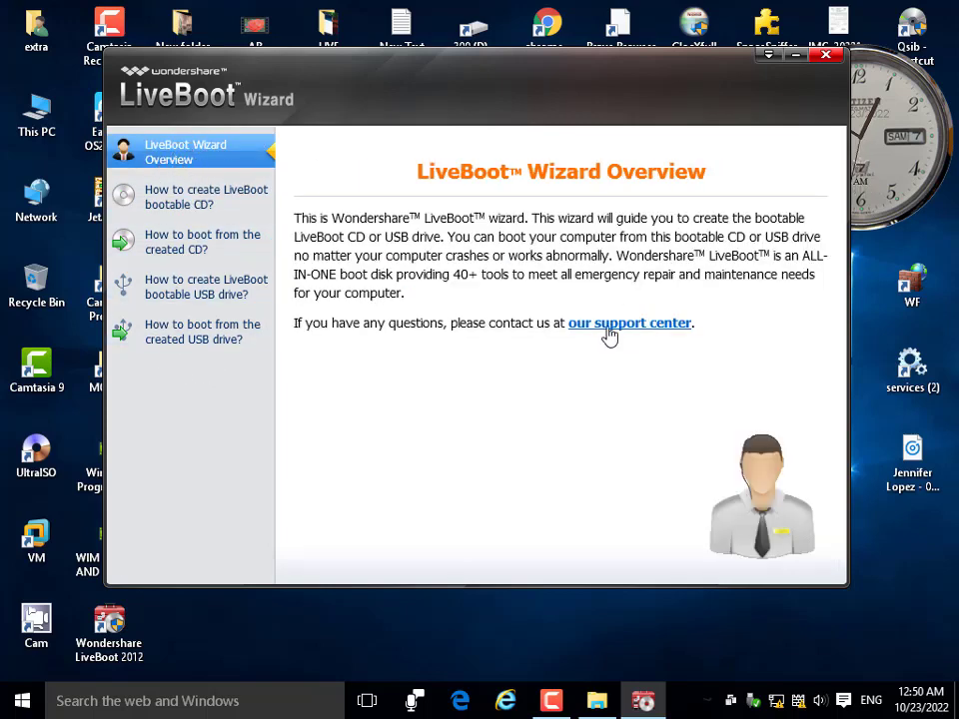
{"action": "left_click", "coordinate": [190, 197]}
{"action": "scroll", "coordinate": [467, 425], "scroll_direction": "down", "scroll_amount": 3}
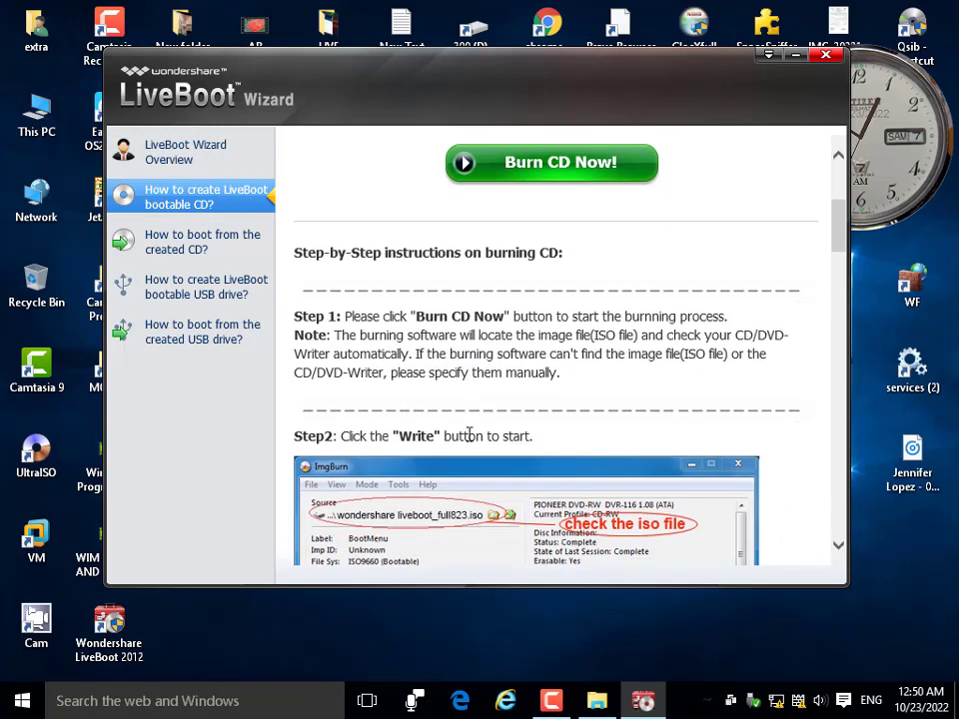
{"action": "scroll", "coordinate": [469, 433], "scroll_direction": "down", "scroll_amount": 3}
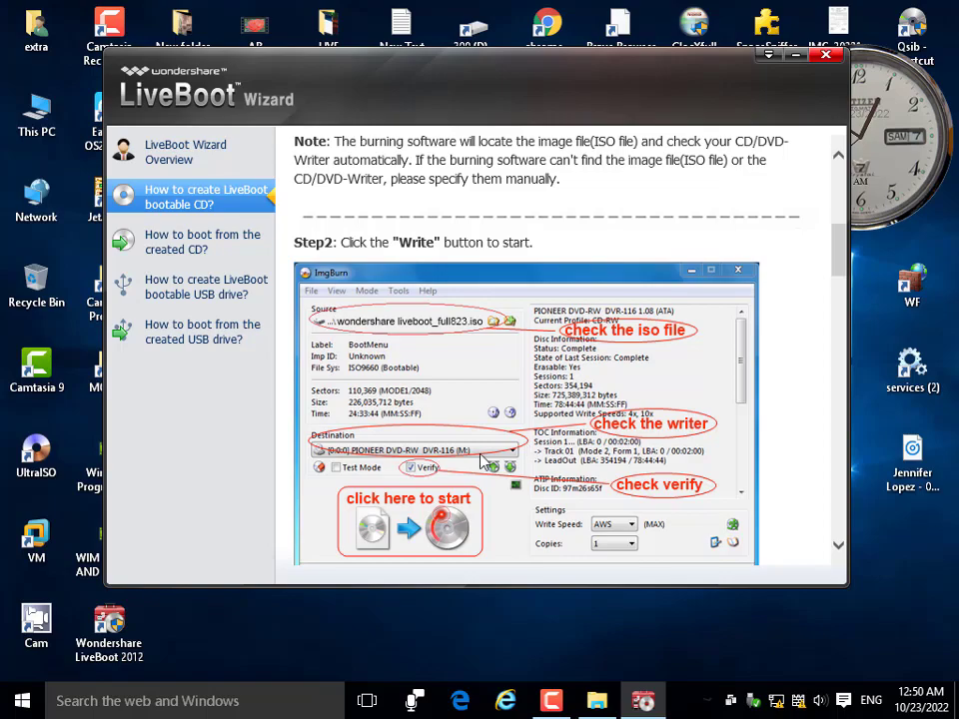
{"action": "scroll", "coordinate": [485, 460], "scroll_direction": "down", "scroll_amount": 2}
{"action": "scroll", "coordinate": [447, 424], "scroll_direction": "down", "scroll_amount": 8}
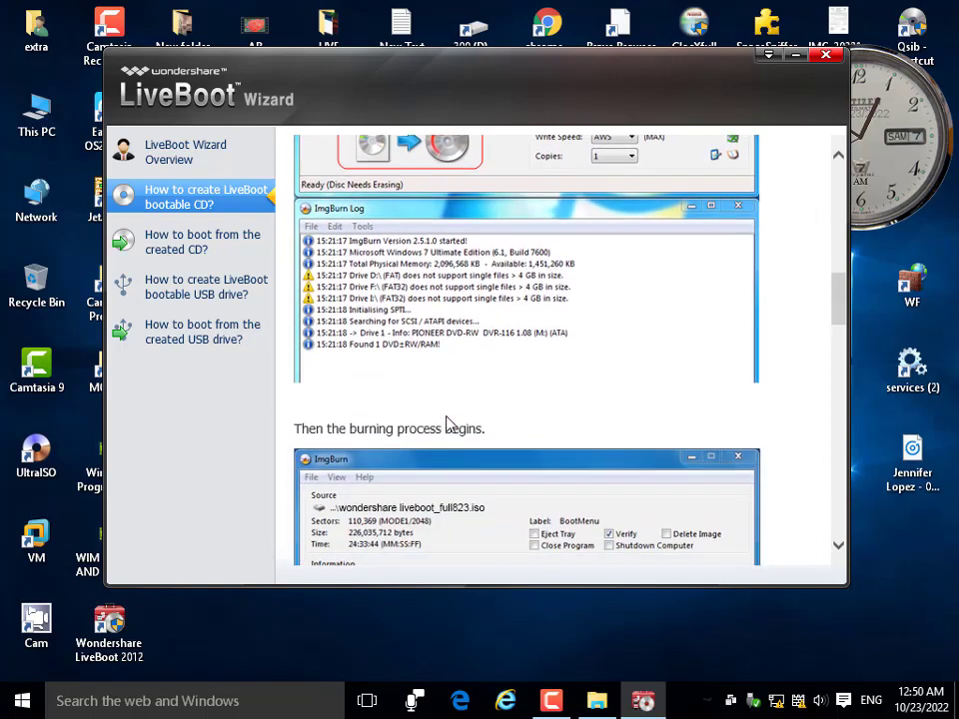
{"action": "scroll", "coordinate": [536, 413], "scroll_direction": "down", "scroll_amount": 4}
{"action": "scroll", "coordinate": [535, 413], "scroll_direction": "up", "scroll_amount": 18}
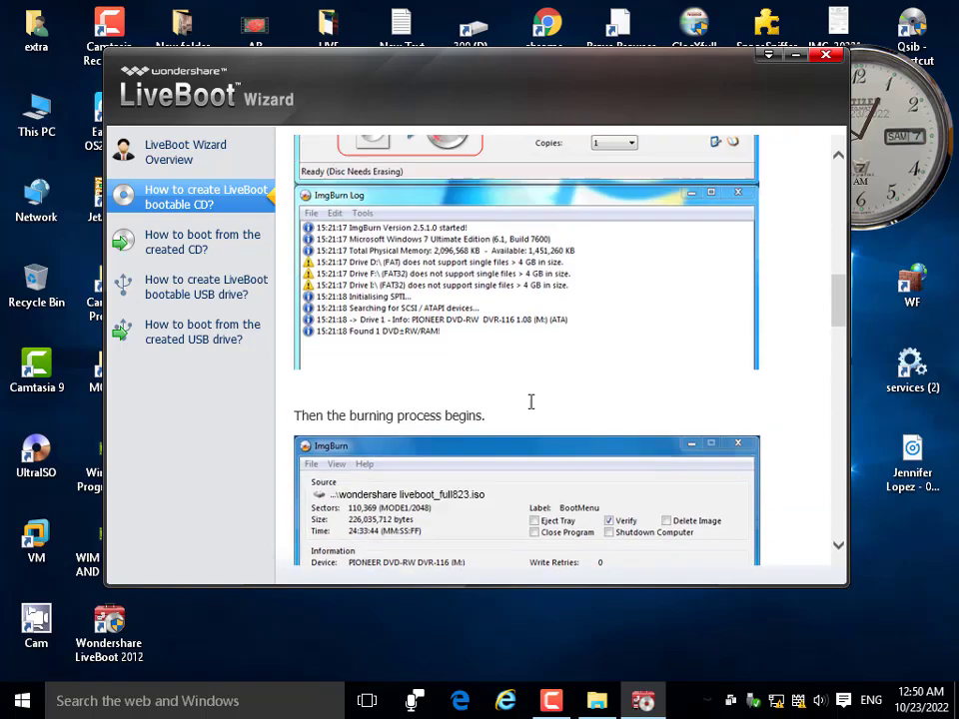
{"action": "left_click", "coordinate": [826, 56]}
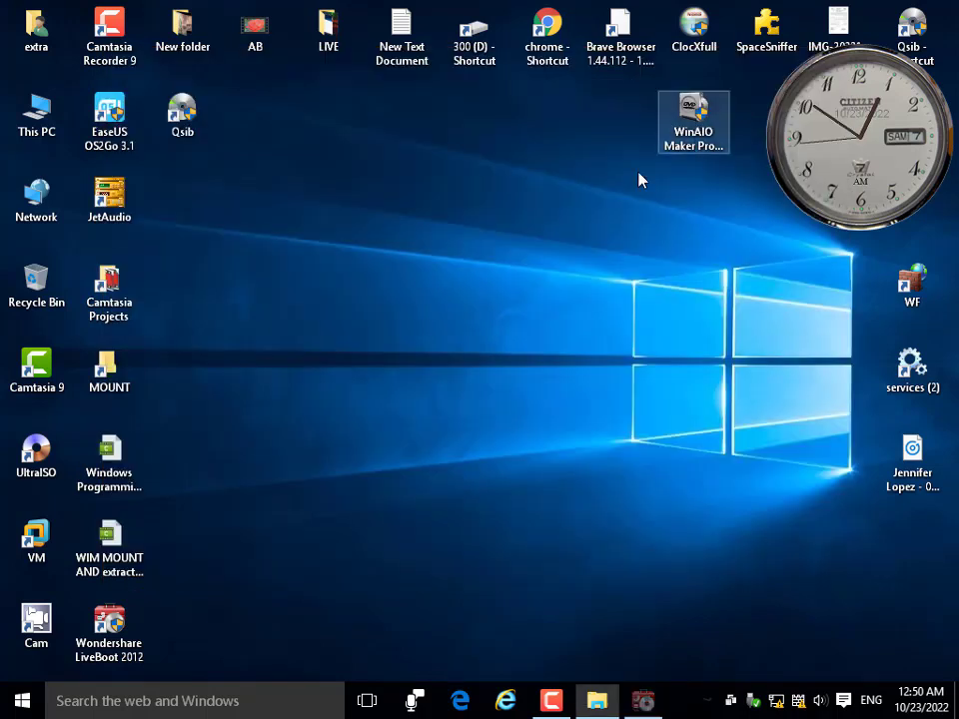
Open the LiveBoot 2012 install folder from its shortcut and search it for 'iso'.
{"action": "left_click", "coordinate": [104, 625]}
{"action": "right_click", "coordinate": [103, 626]}
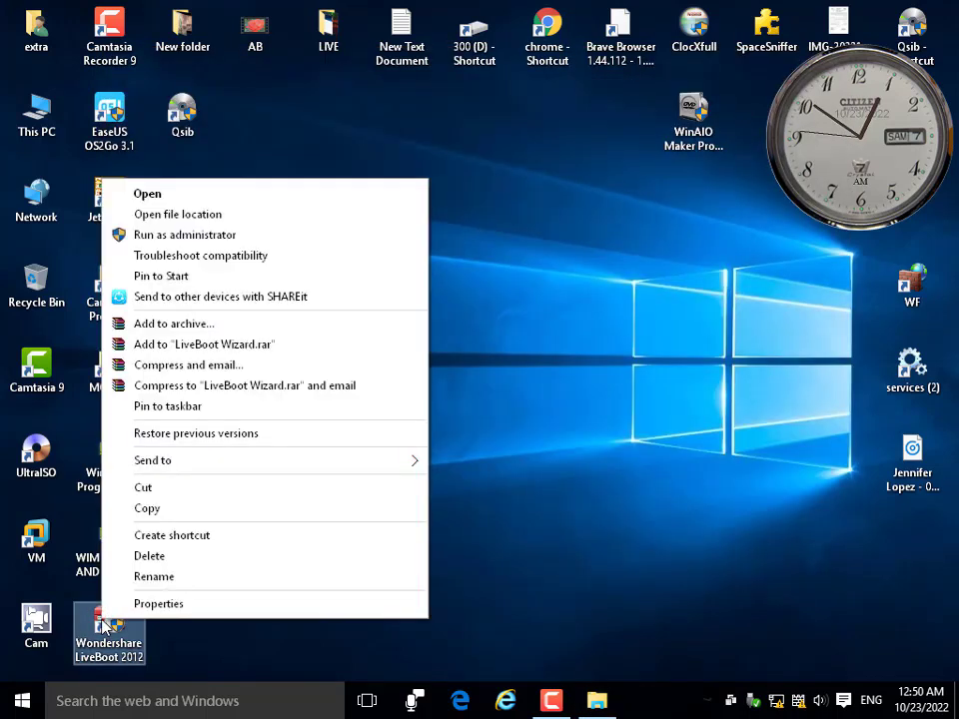
{"action": "left_click", "coordinate": [214, 200]}
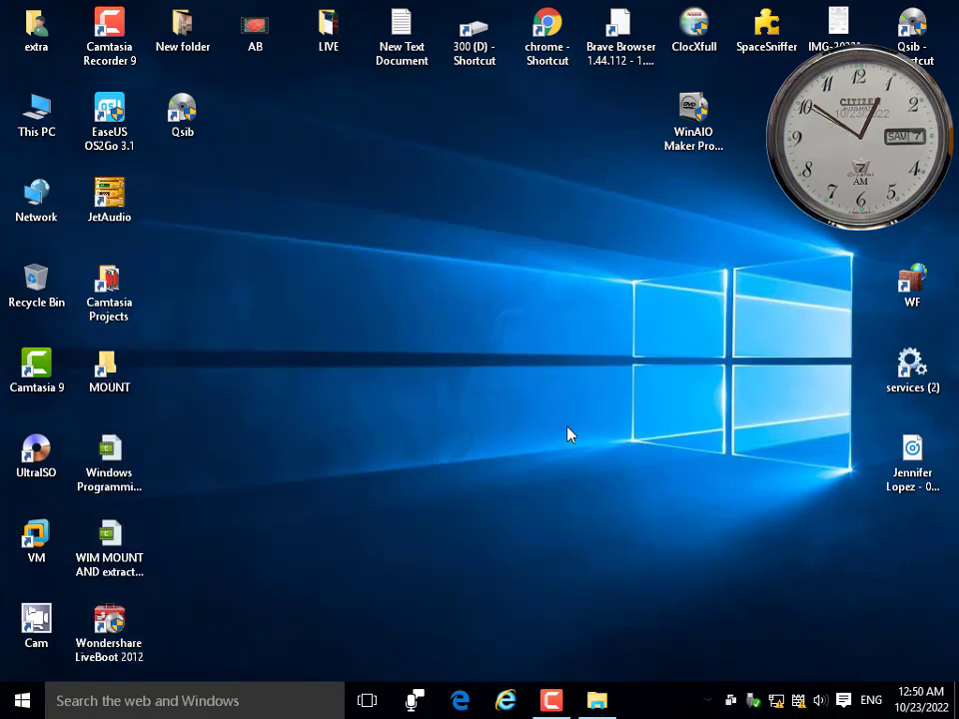
{"action": "left_click", "coordinate": [108, 628]}
{"action": "right_click", "coordinate": [118, 624]}
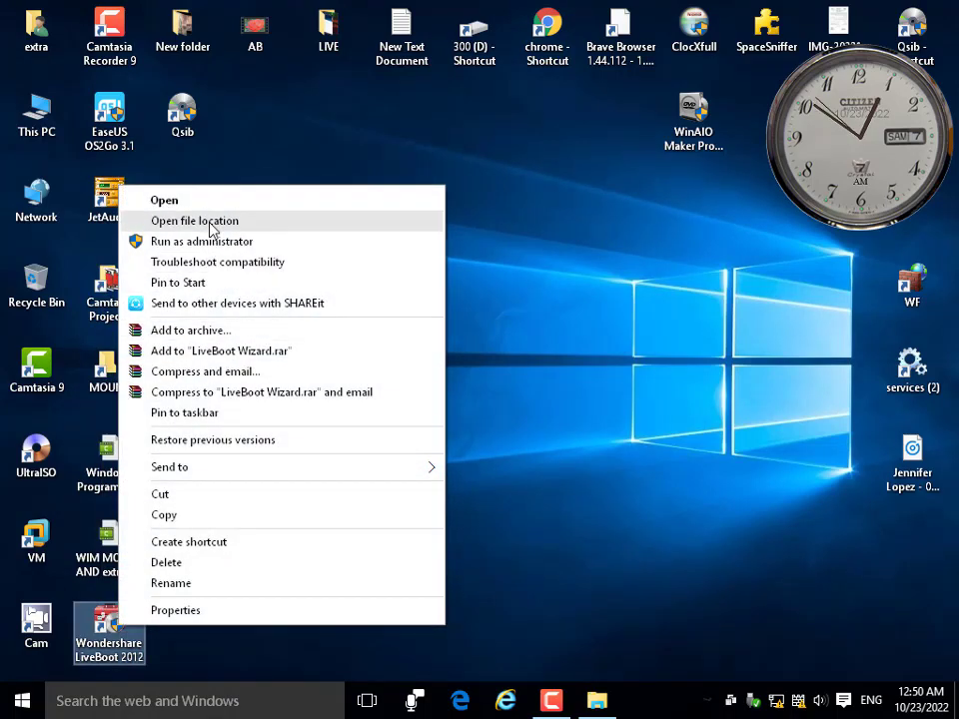
{"action": "left_click", "coordinate": [211, 228]}
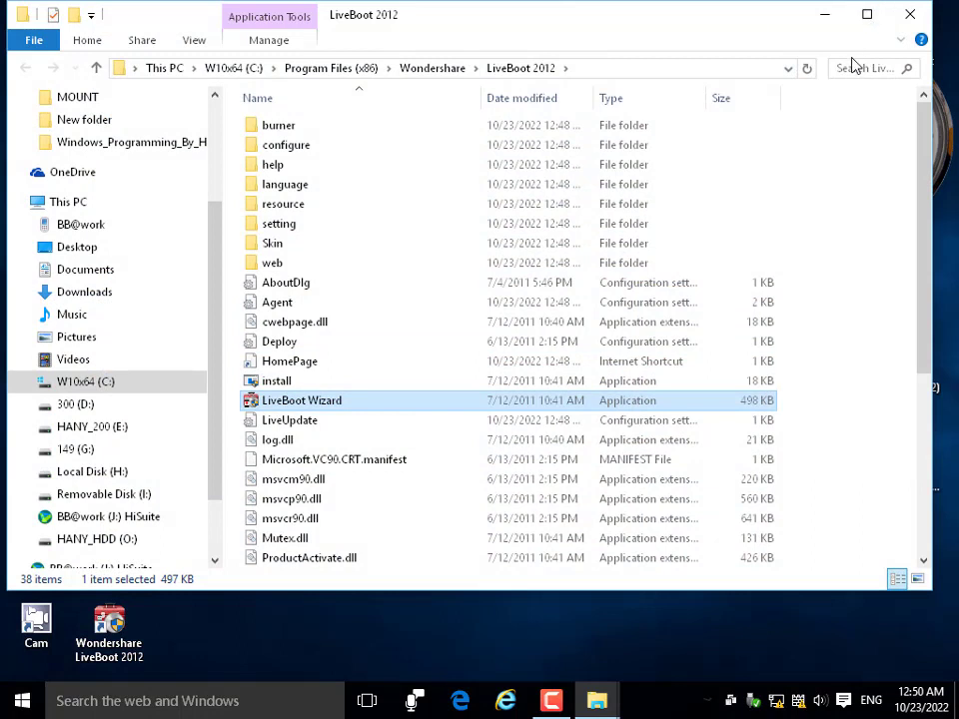
{"action": "left_click", "coordinate": [857, 70]}
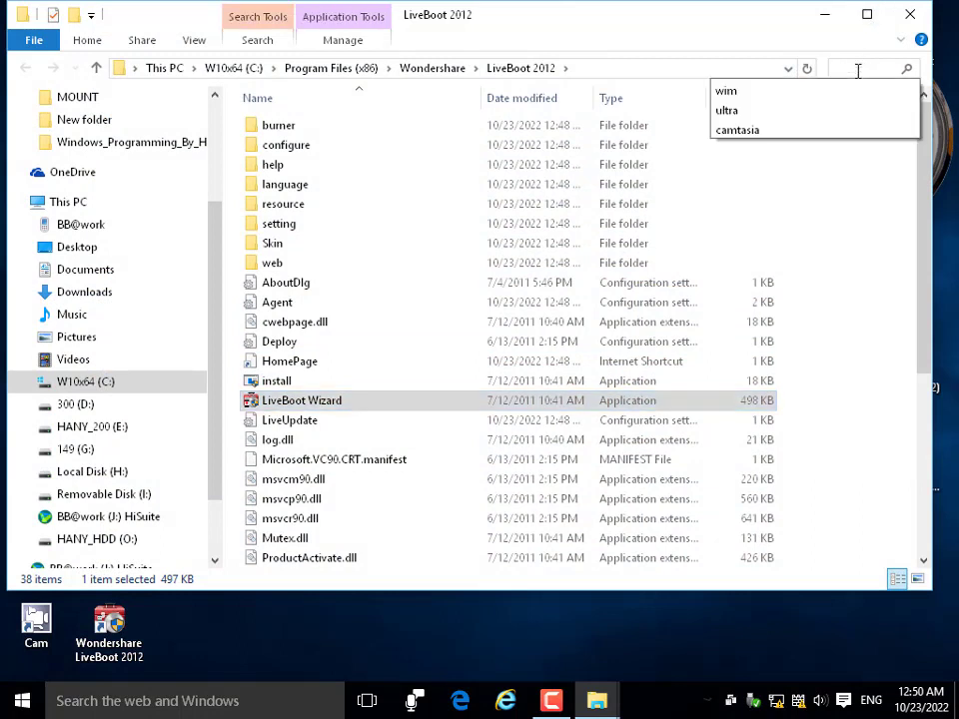
{"action": "type", "text": "iso"}
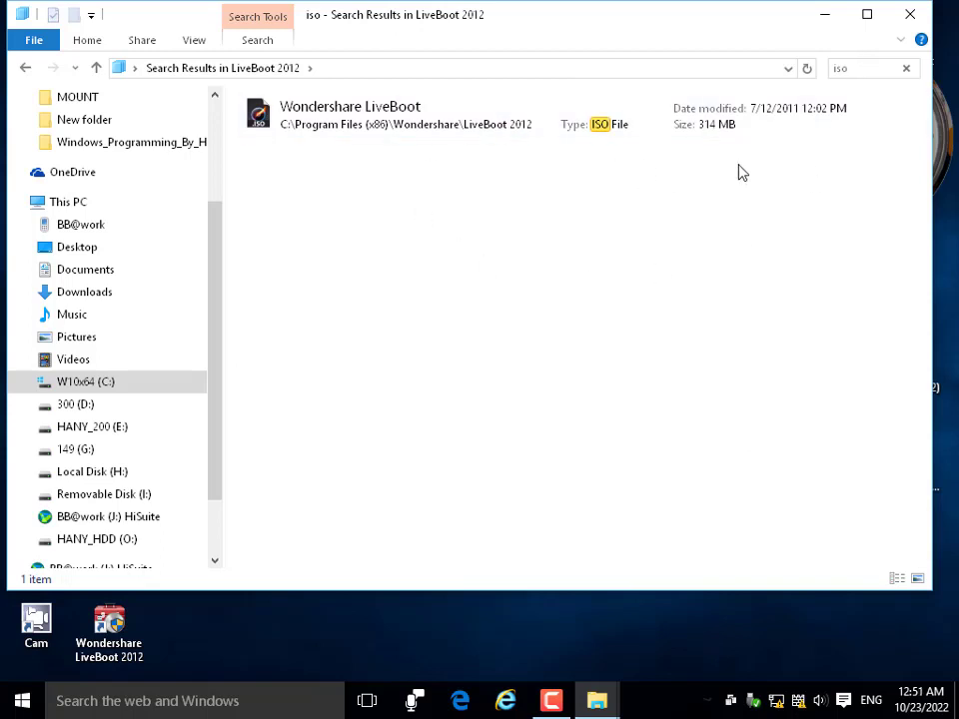
{"action": "left_click", "coordinate": [713, 127]}
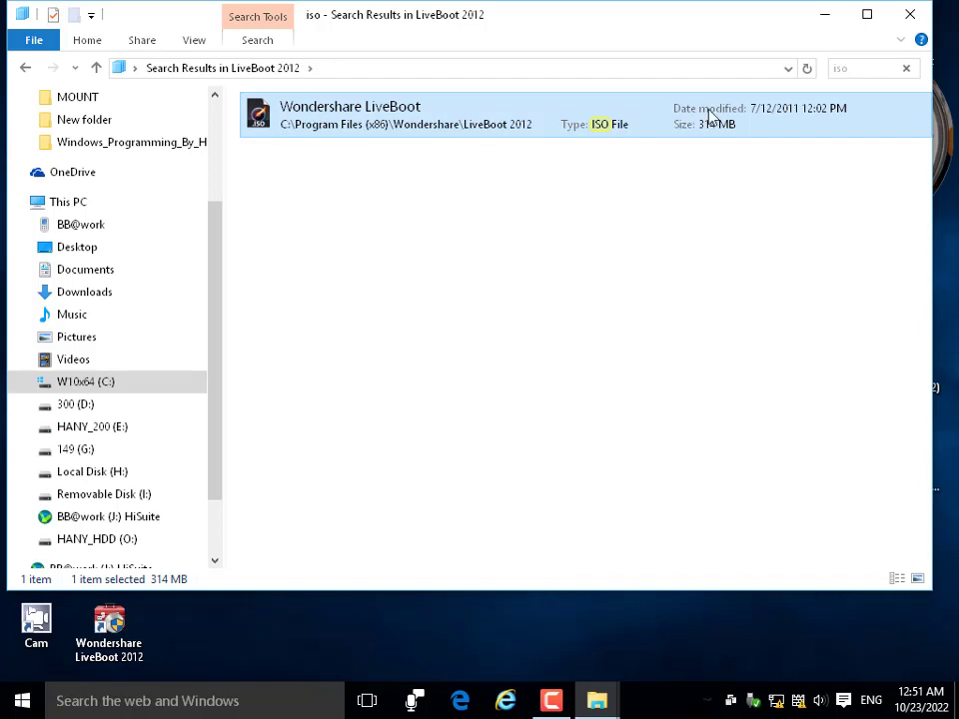
{"action": "left_click", "coordinate": [825, 14]}
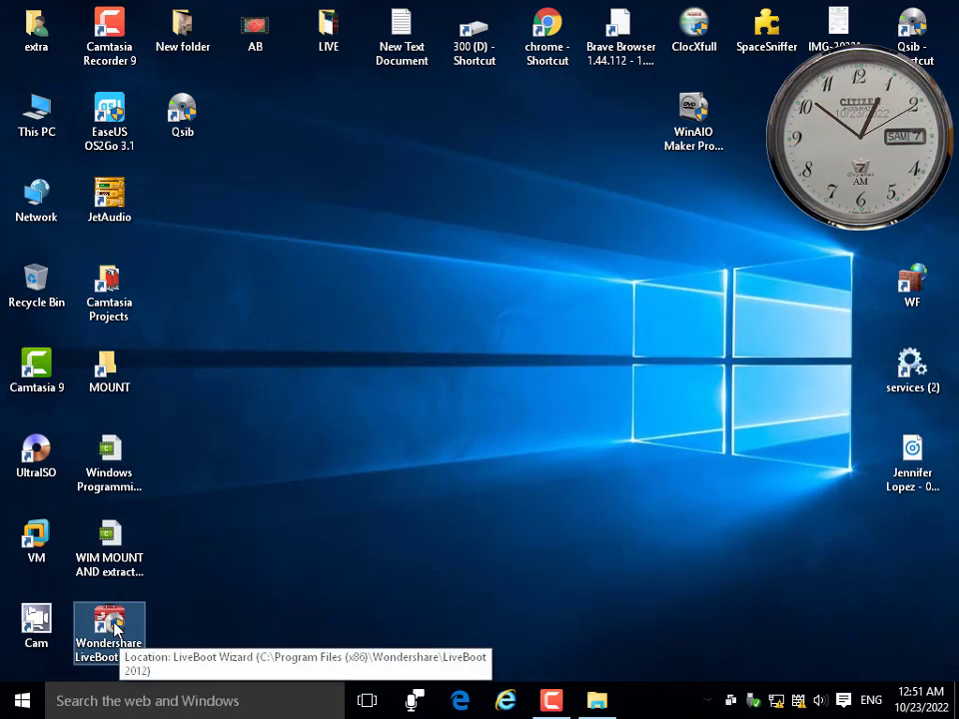
Copy the Wondershare LiveBoot ISO from the search results onto the desktop and close Explorer.
{"action": "right_click", "coordinate": [113, 630]}
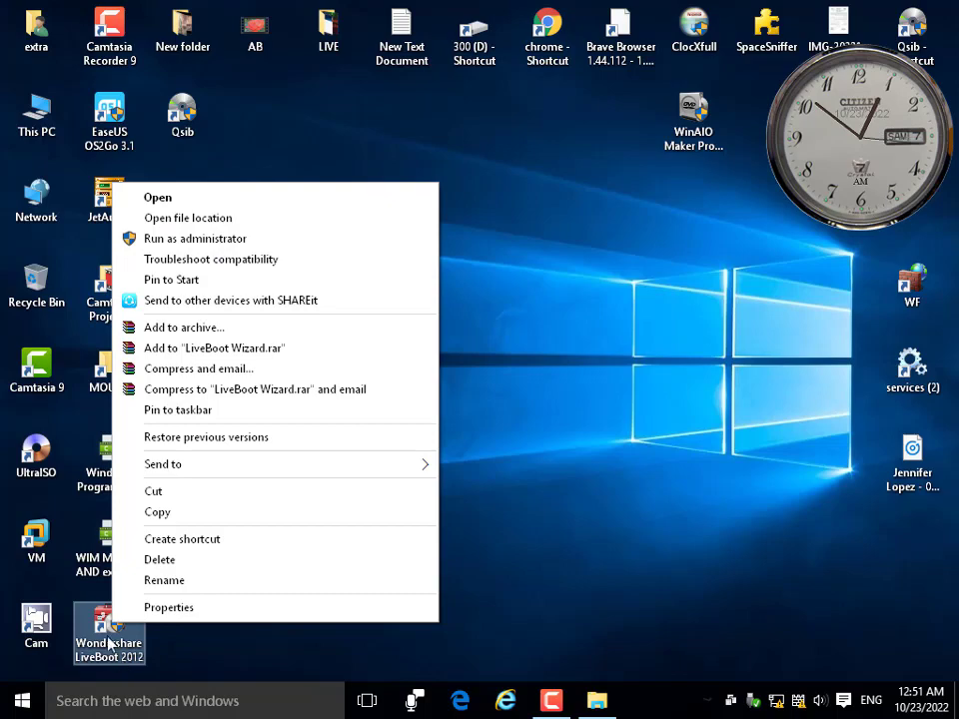
{"action": "left_click", "coordinate": [189, 218]}
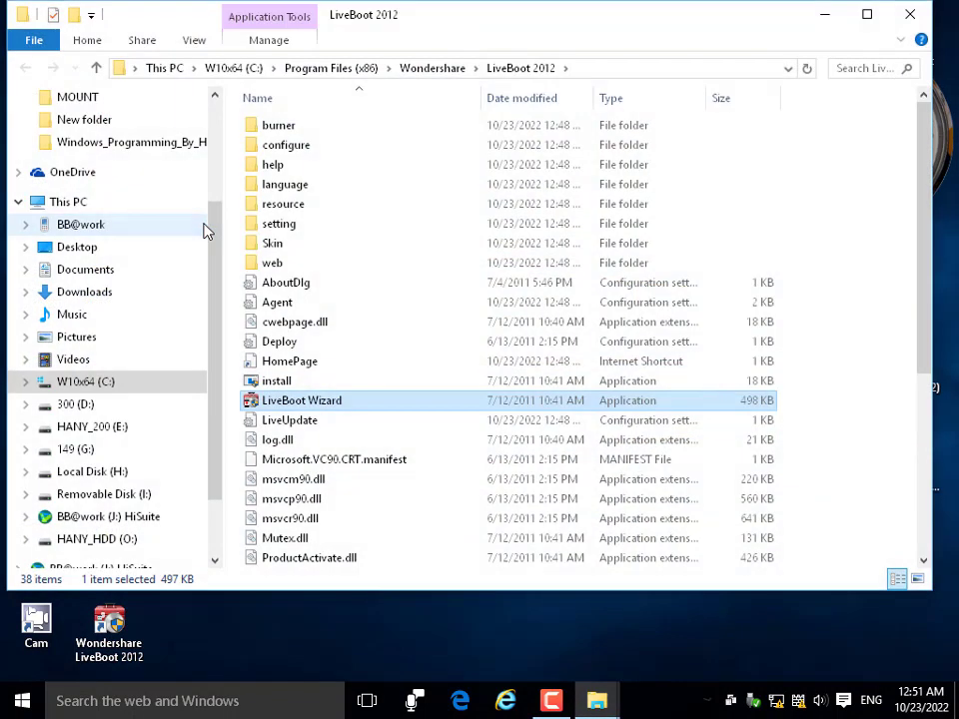
{"action": "left_click", "coordinate": [868, 68]}
{"action": "left_click", "coordinate": [752, 95]}
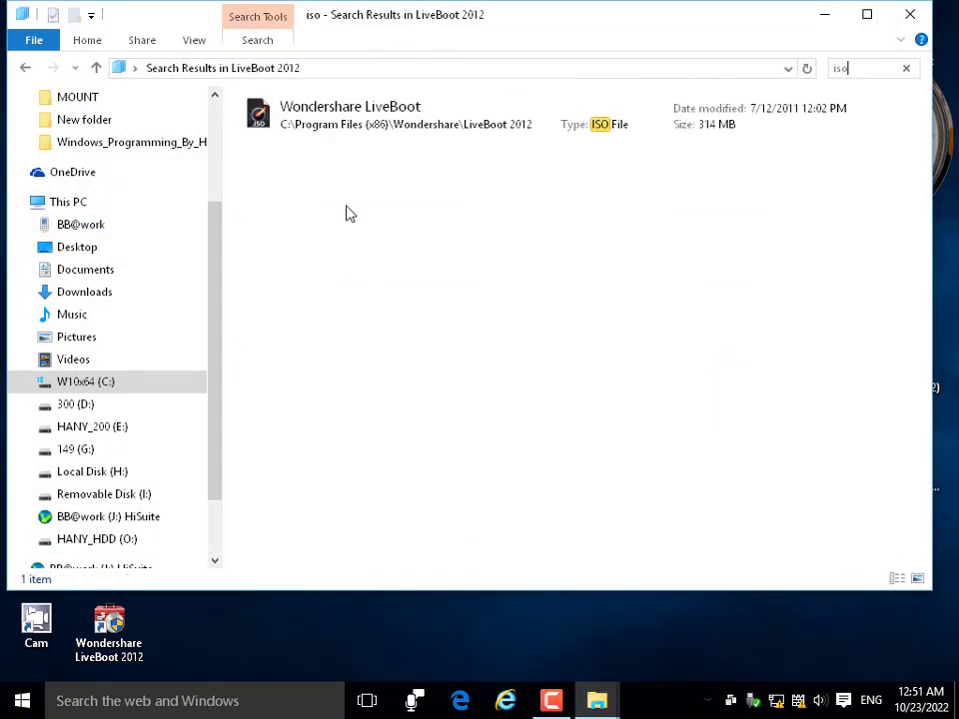
{"action": "left_click_drag", "start_coordinate": [422, 29], "coordinate": [700, 171]}
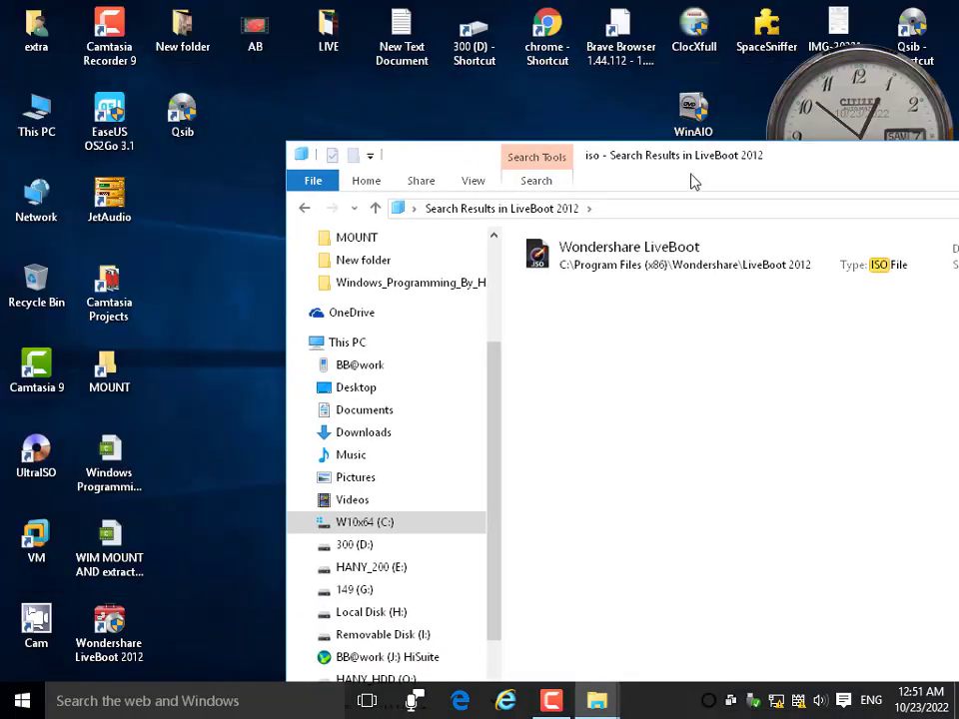
{"action": "right_click", "coordinate": [578, 265]}
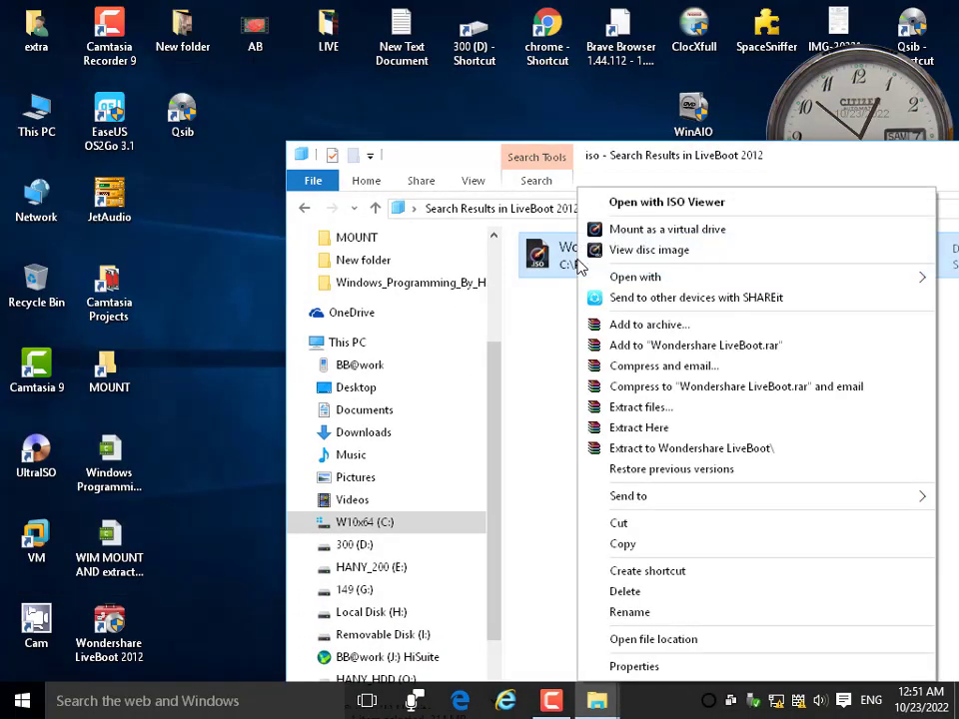
{"action": "left_click", "coordinate": [614, 557]}
{"action": "right_click", "coordinate": [162, 203]}
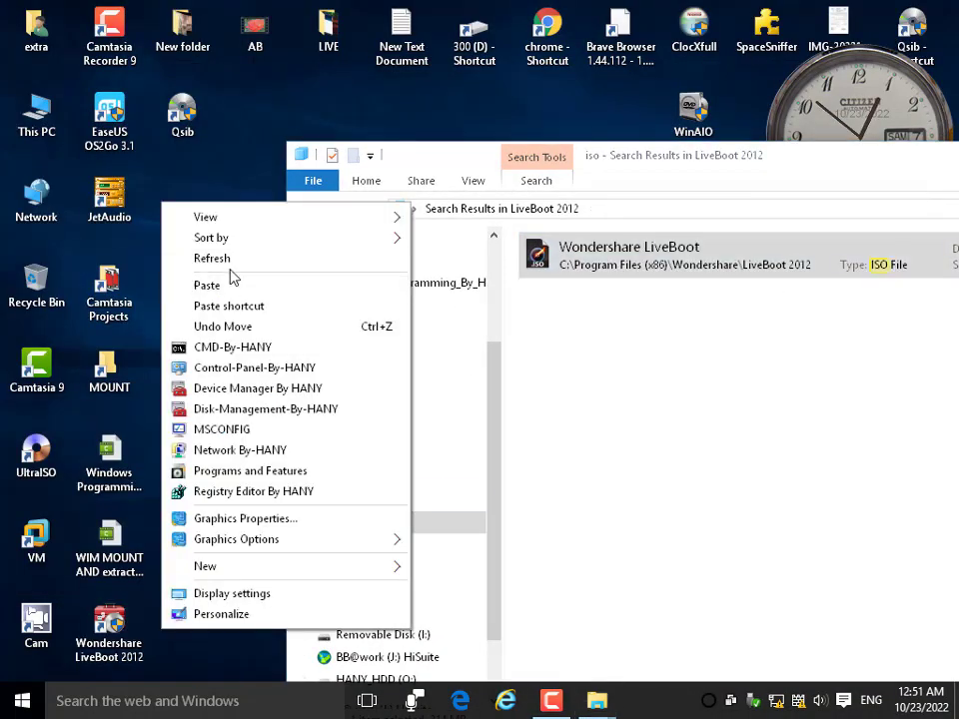
{"action": "left_click", "coordinate": [226, 291]}
{"action": "left_click_drag", "start_coordinate": [455, 155], "coordinate": [119, 169]}
{"action": "left_click", "coordinate": [853, 166]}
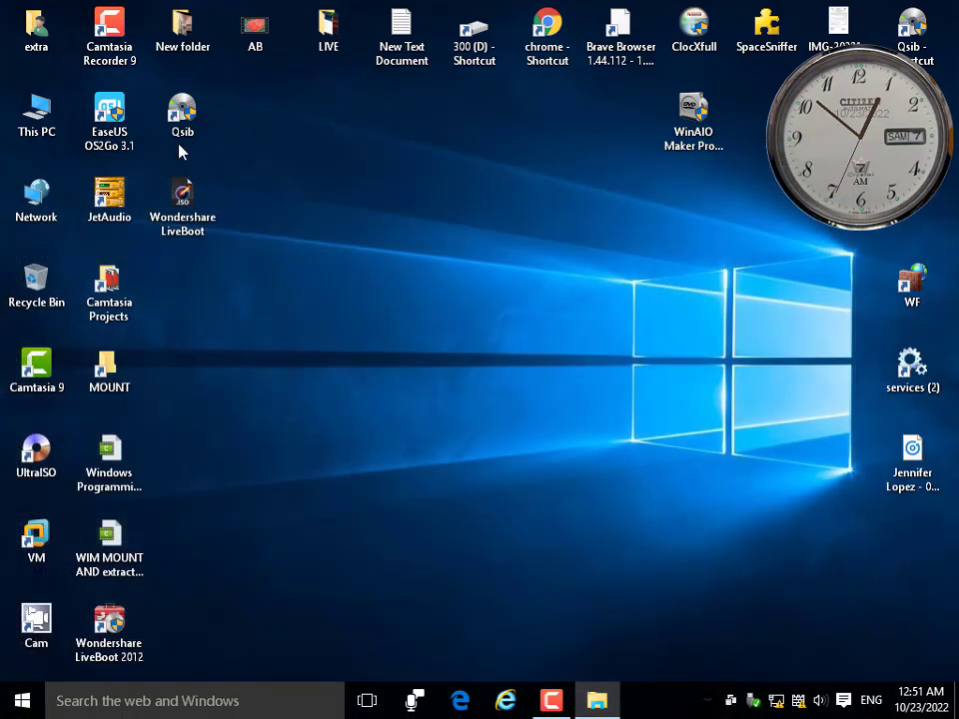
In Qemu Simple Boot, select Desktop\Wondershare LiveBoot.iso as the boot image.
{"action": "left_click", "coordinate": [184, 204]}
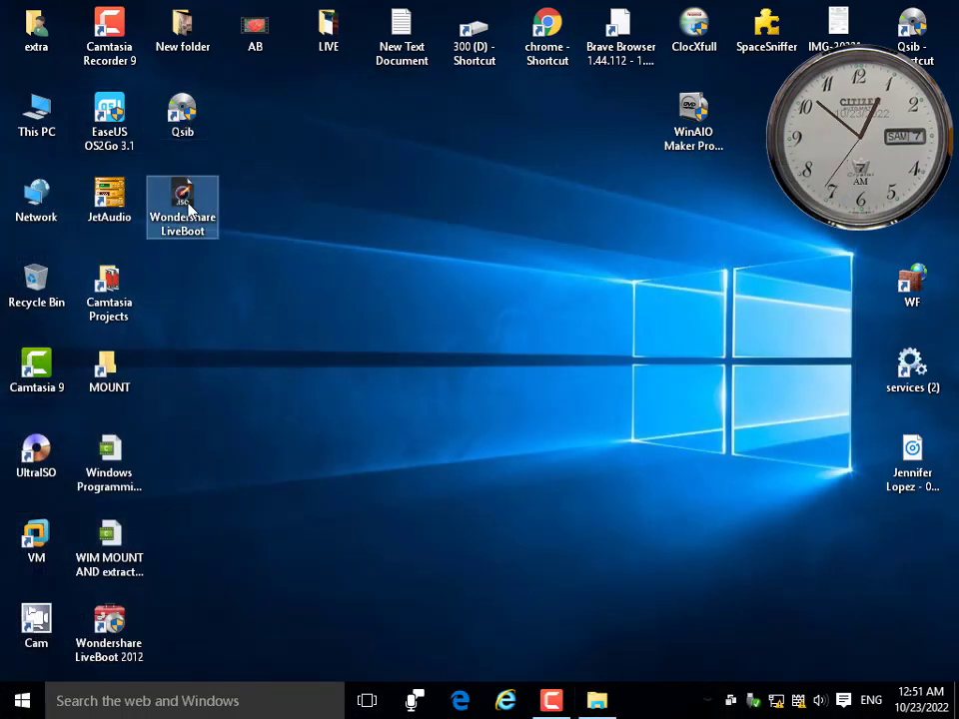
{"action": "double_click", "coordinate": [181, 128]}
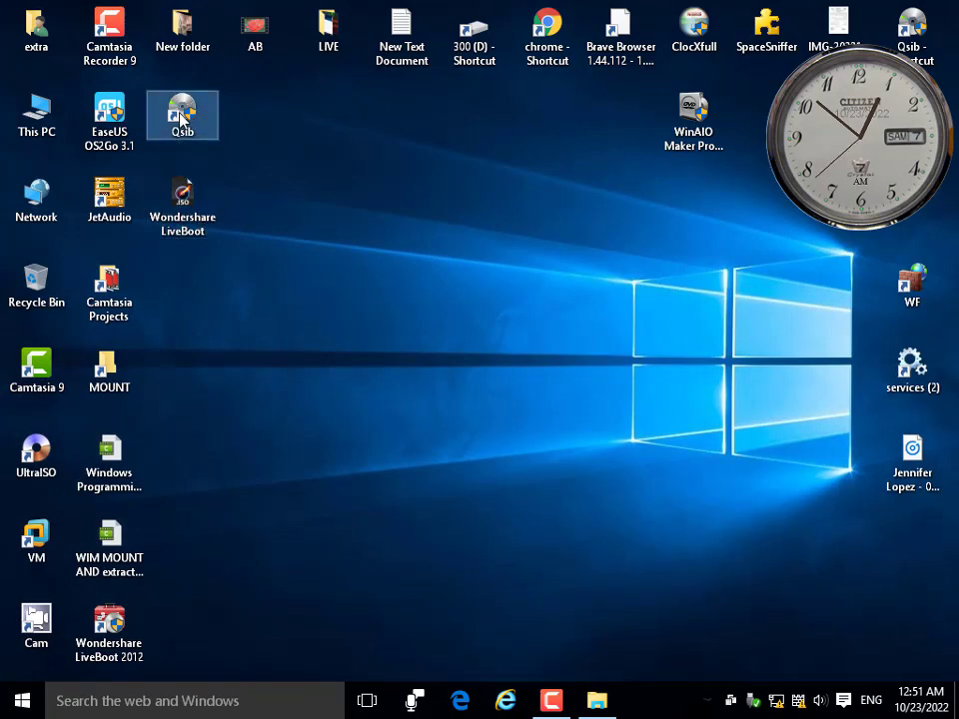
{"action": "left_click_drag", "start_coordinate": [403, 241], "coordinate": [455, 192]}
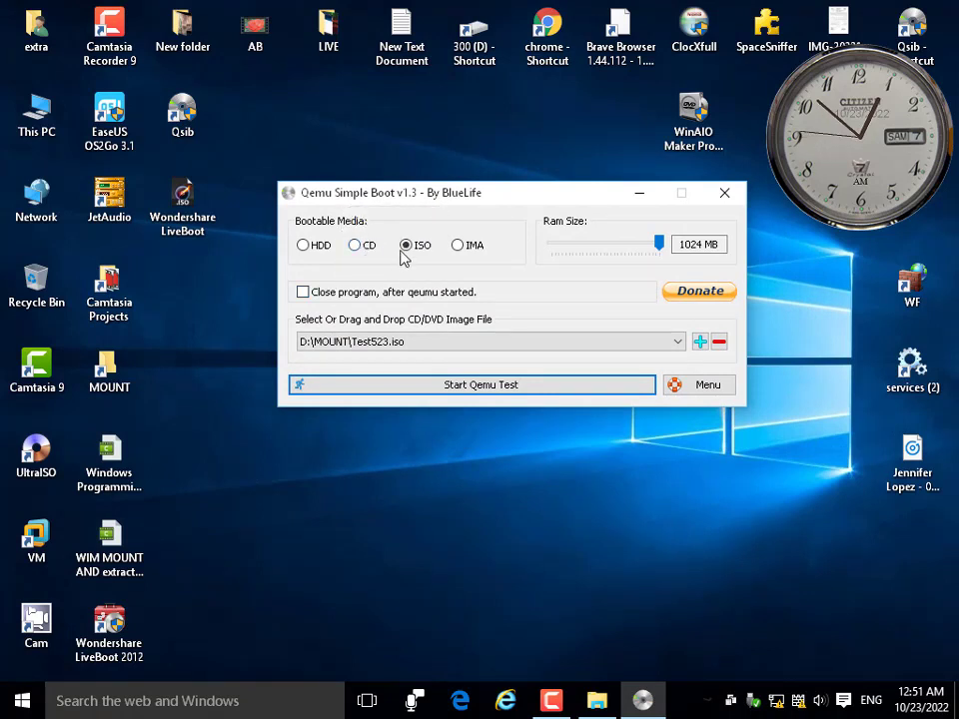
{"action": "left_click", "coordinate": [700, 344]}
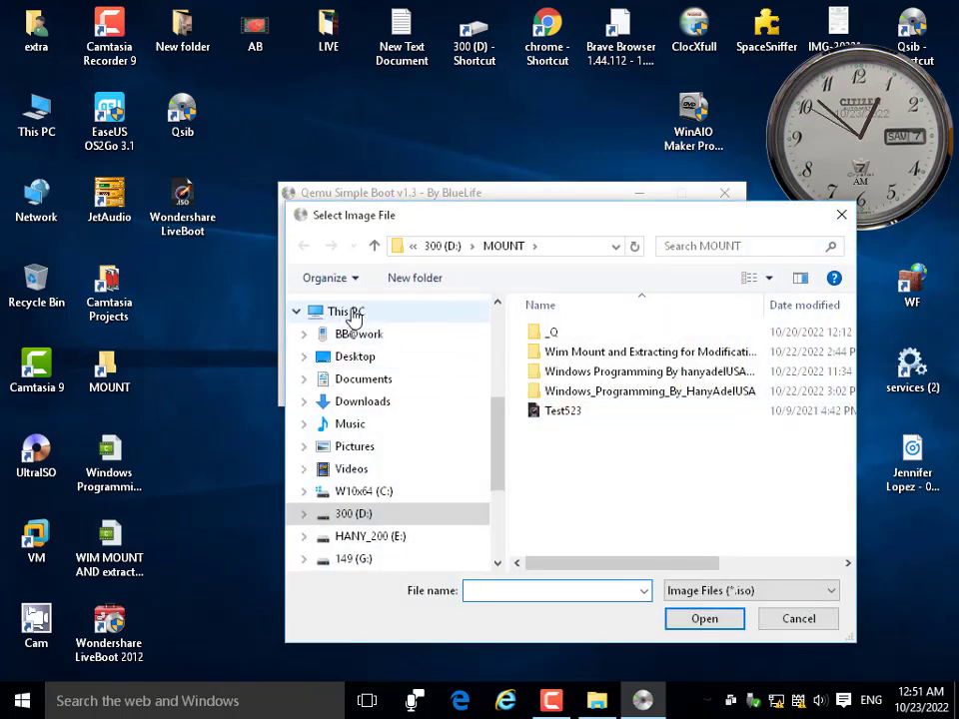
{"action": "scroll", "coordinate": [493, 399], "scroll_direction": "up", "scroll_amount": 4}
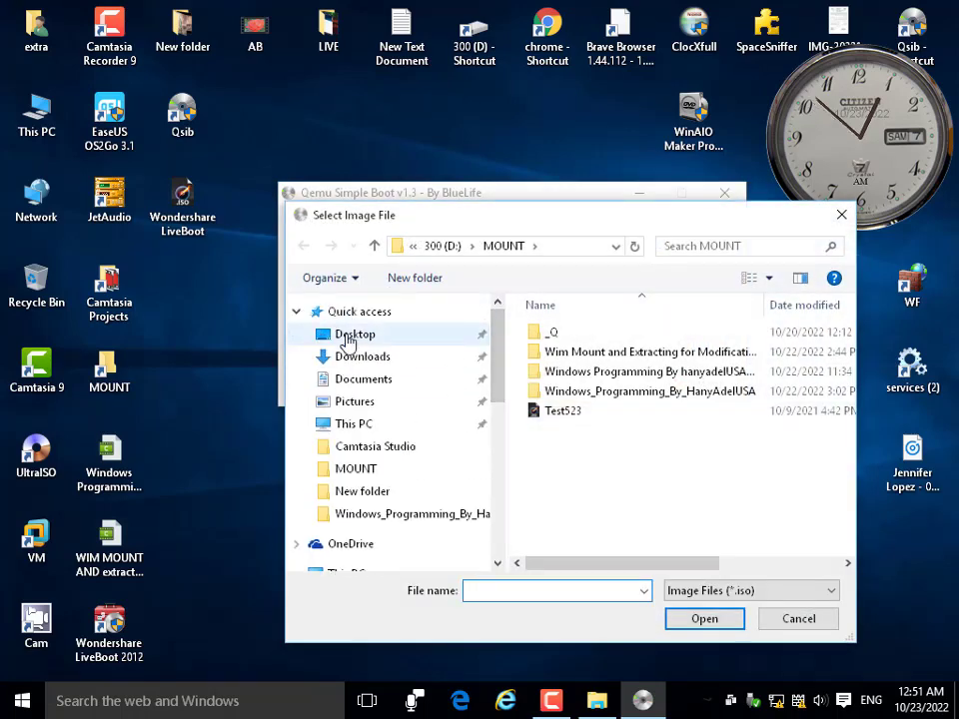
{"action": "left_click", "coordinate": [348, 341]}
{"action": "left_click", "coordinate": [590, 475]}
{"action": "scroll", "coordinate": [591, 475], "scroll_direction": "down", "scroll_amount": 2}
{"action": "left_click", "coordinate": [570, 505]}
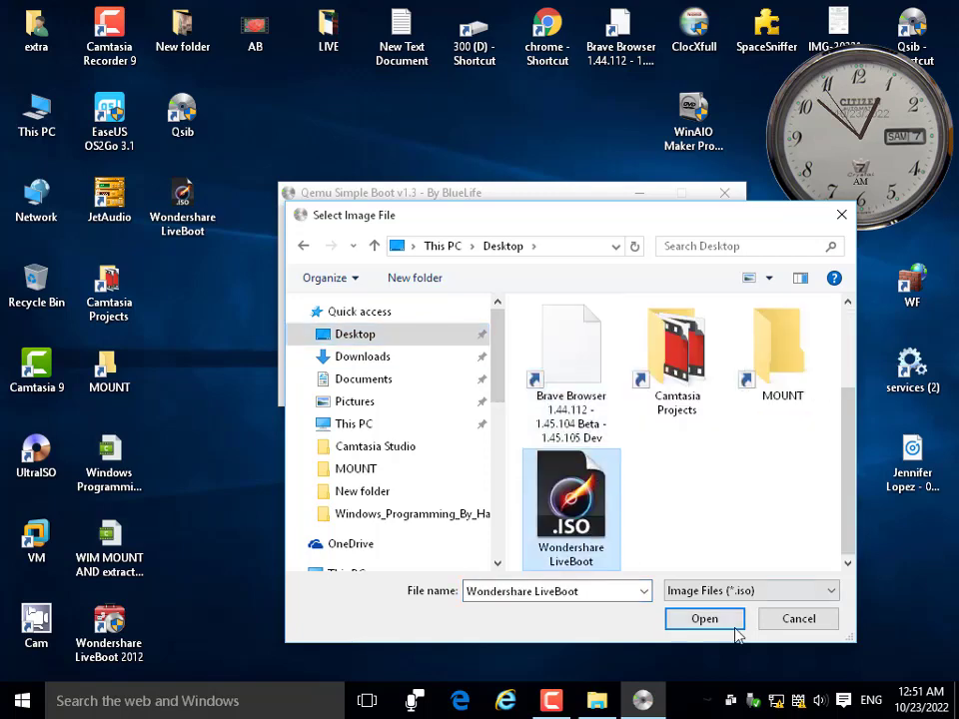
{"action": "left_click", "coordinate": [730, 627]}
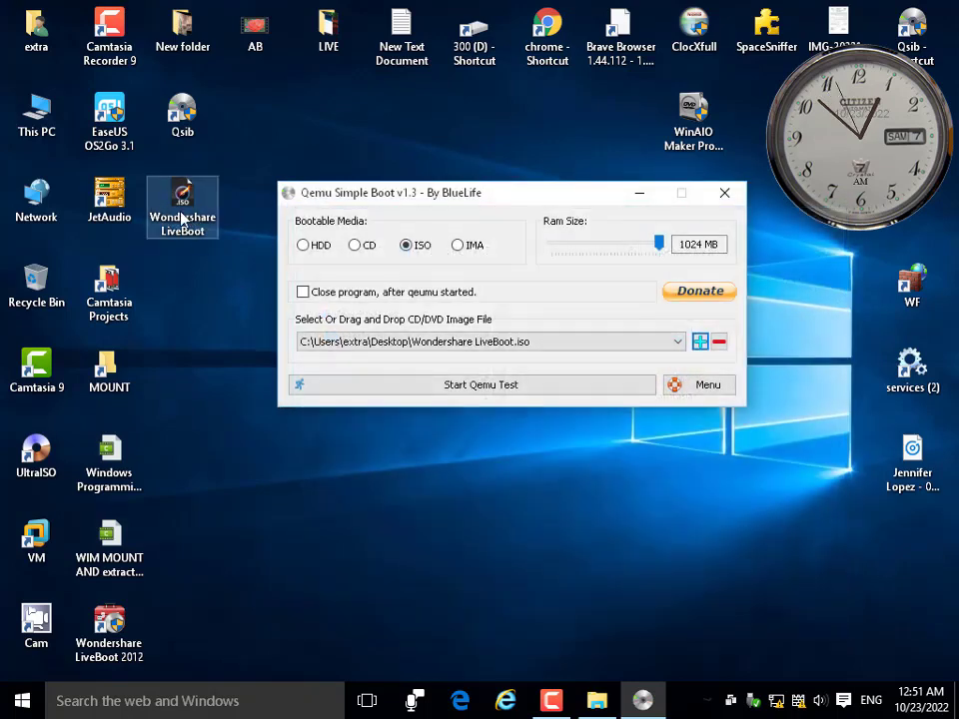
Run the Qemu test, close the crashed Qemu.exe, and exit Qemu Simple Boot.
{"action": "left_click", "coordinate": [450, 387]}
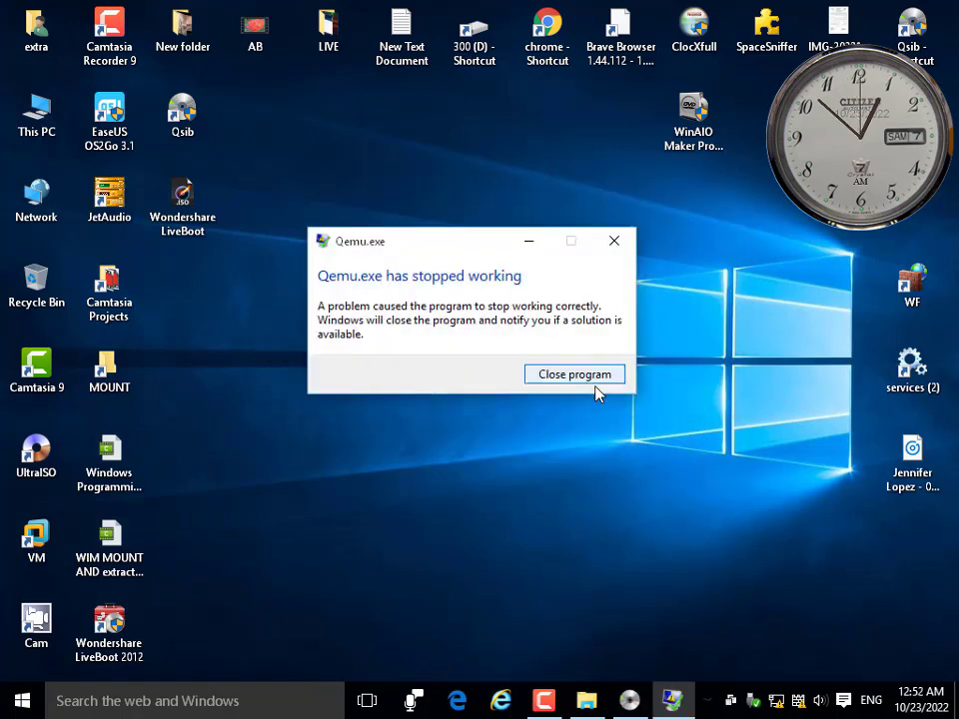
{"action": "left_click", "coordinate": [601, 382]}
{"action": "left_click", "coordinate": [562, 431]}
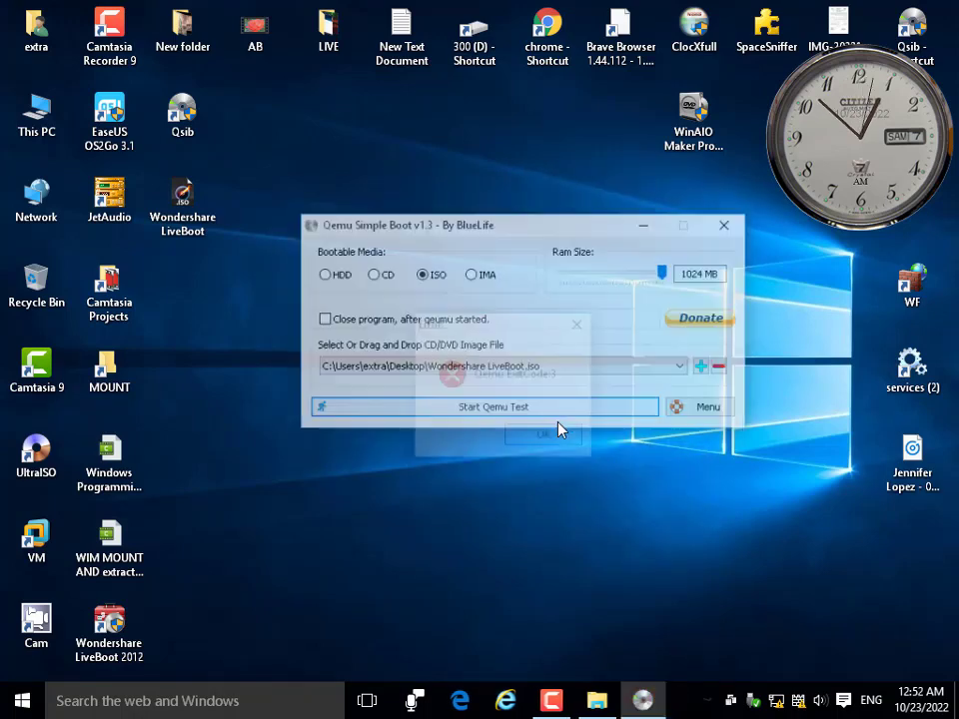
{"action": "left_click", "coordinate": [727, 202]}
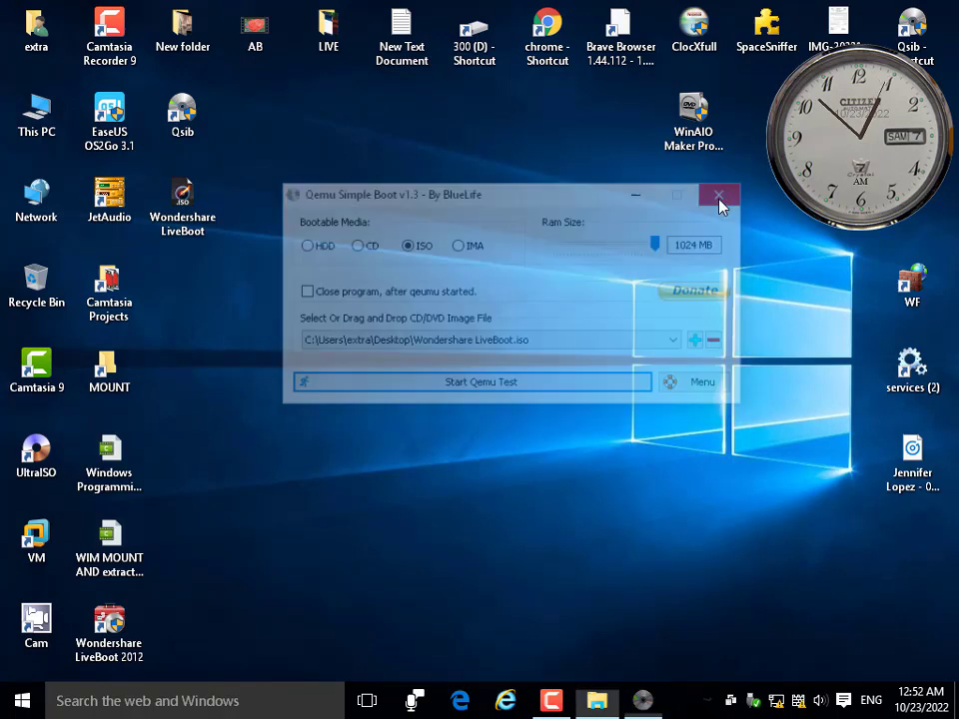
Launch VMware, open the W10x64 149 GB and Windows 10 VMs, and open Hard Disk settings.
{"action": "double_click", "coordinate": [33, 545]}
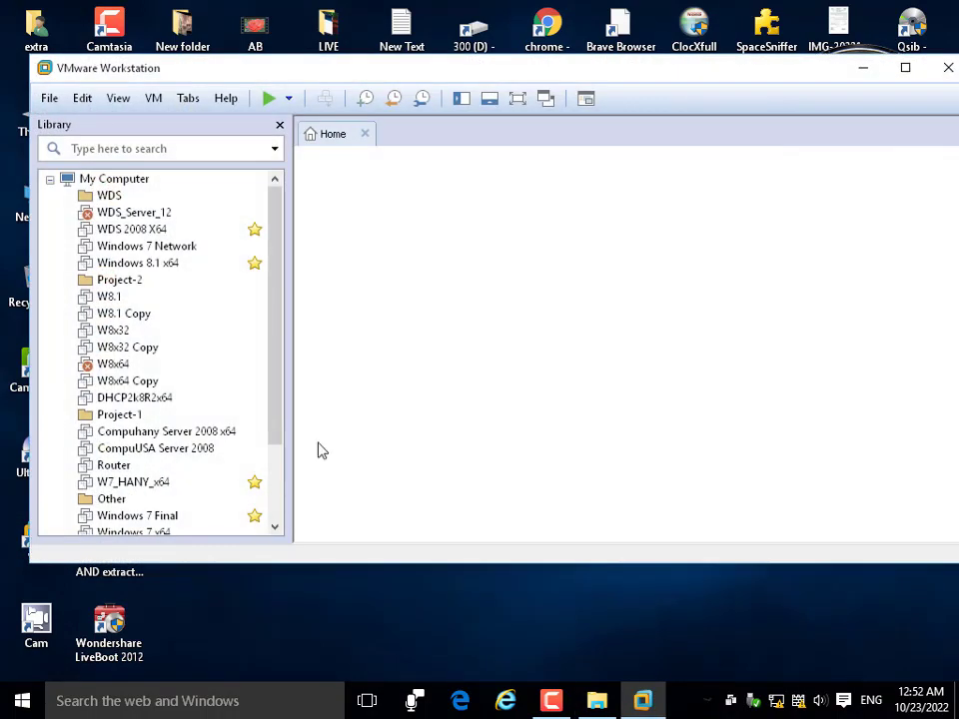
{"action": "left_click_drag", "start_coordinate": [465, 62], "coordinate": [469, 74]}
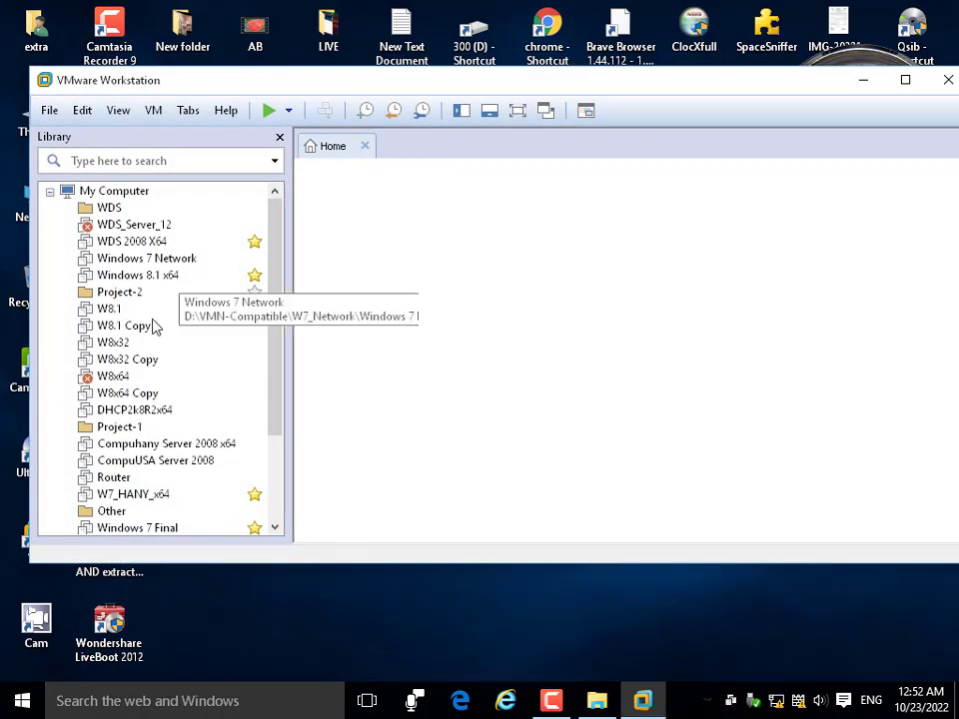
{"action": "left_click_drag", "start_coordinate": [30, 427], "coordinate": [268, 429]}
{"action": "scroll", "coordinate": [340, 420], "scroll_direction": "down", "scroll_amount": 3}
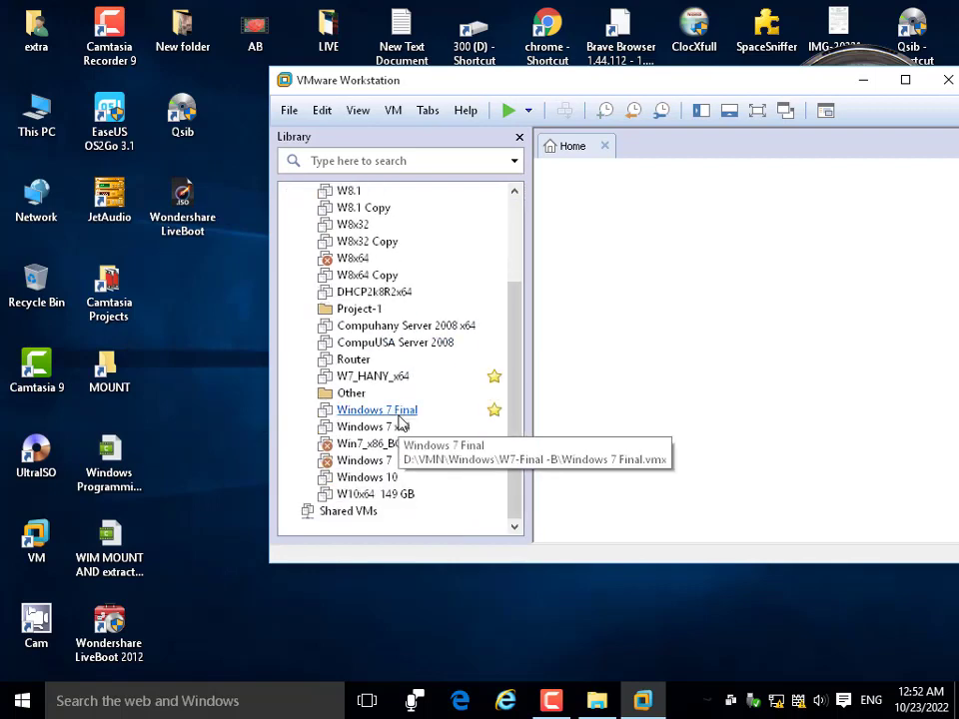
{"action": "left_click", "coordinate": [380, 499]}
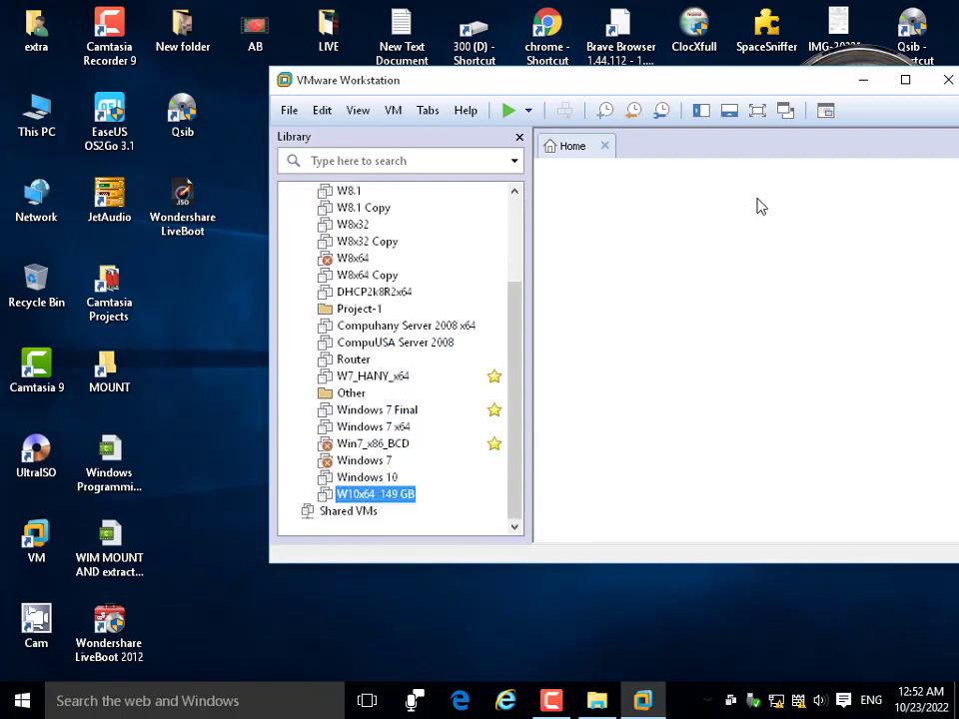
{"action": "left_click_drag", "start_coordinate": [712, 90], "coordinate": [608, 85]}
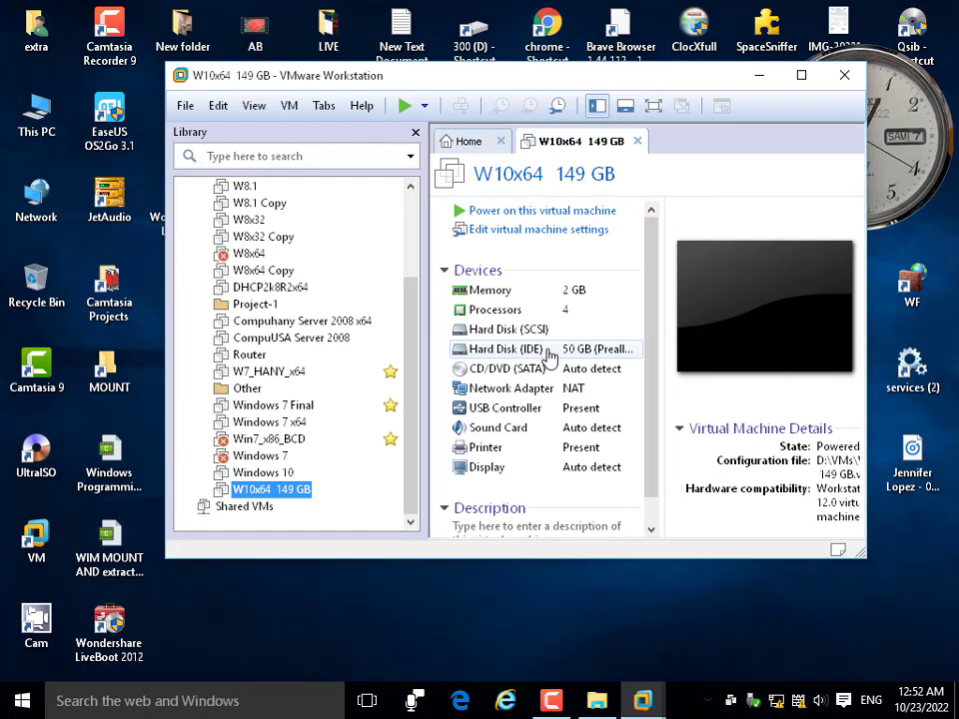
{"action": "left_click", "coordinate": [275, 472]}
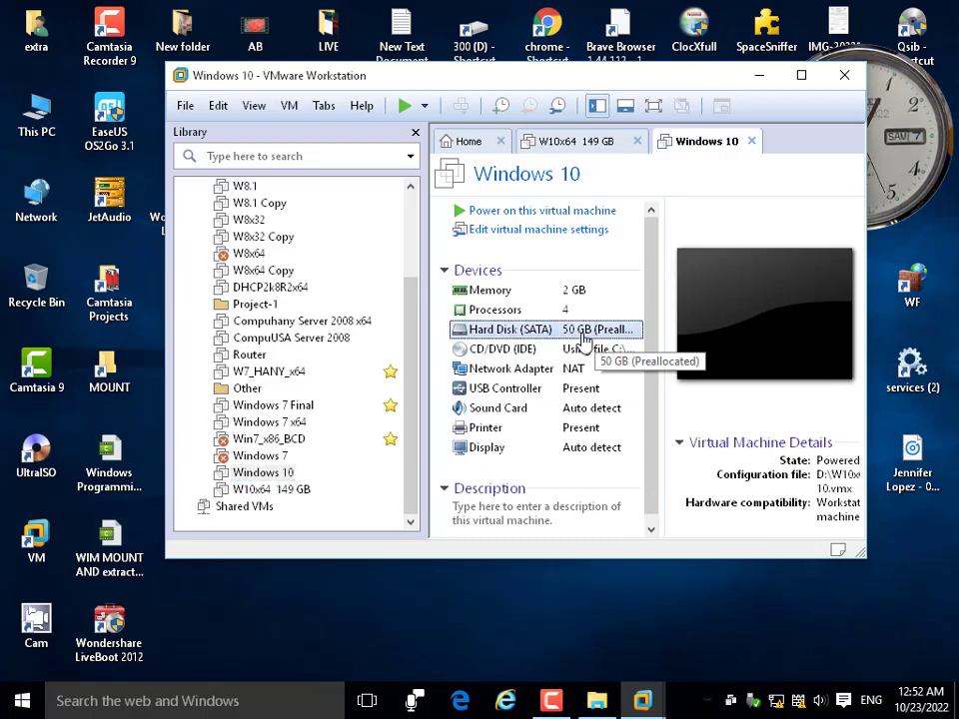
{"action": "double_click", "coordinate": [585, 340]}
Remove the Windows 10 VM's hard disk and accept the missing-path warning.
{"action": "left_click", "coordinate": [464, 549]}
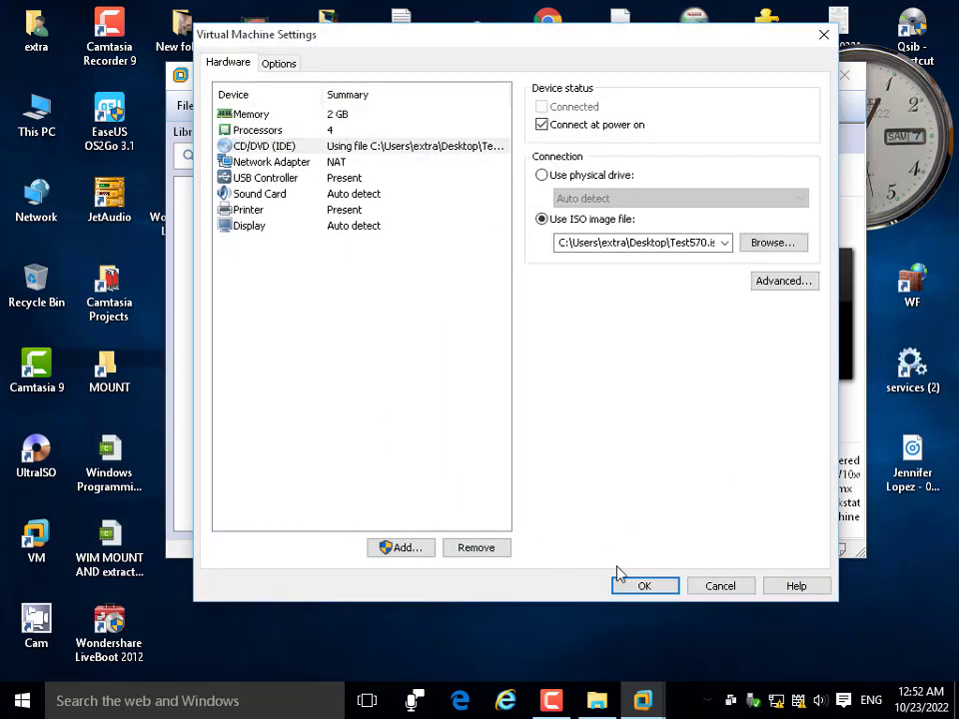
{"action": "left_click", "coordinate": [629, 588]}
{"action": "left_click", "coordinate": [545, 355]}
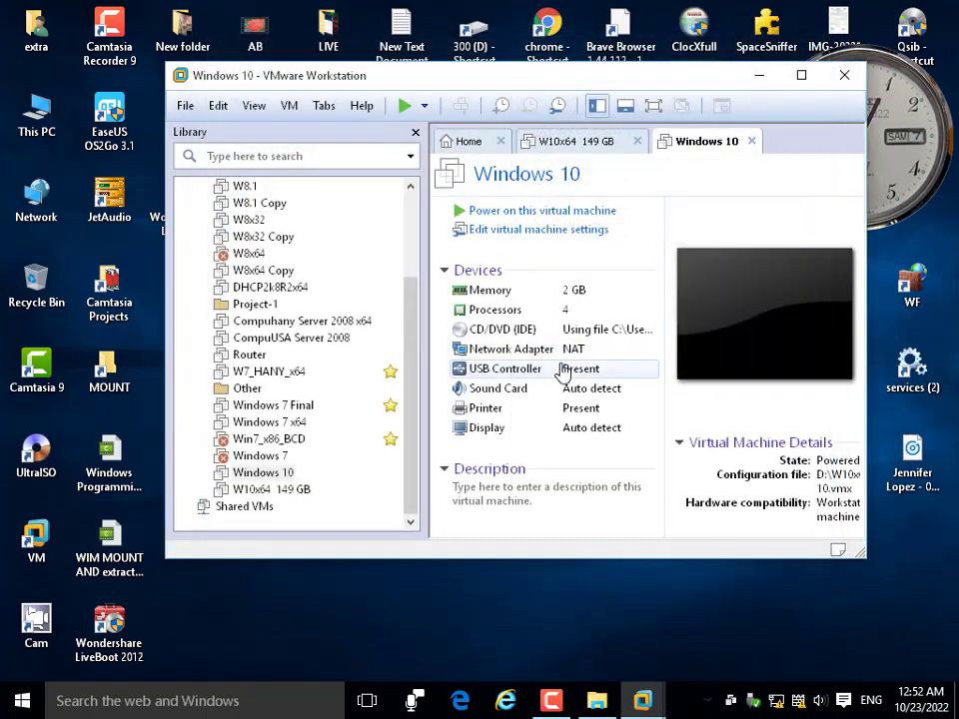
Point the CD/DVD drive at the desktop's Wondershare LiveBoot ISO, save, and power on.
{"action": "double_click", "coordinate": [532, 340]}
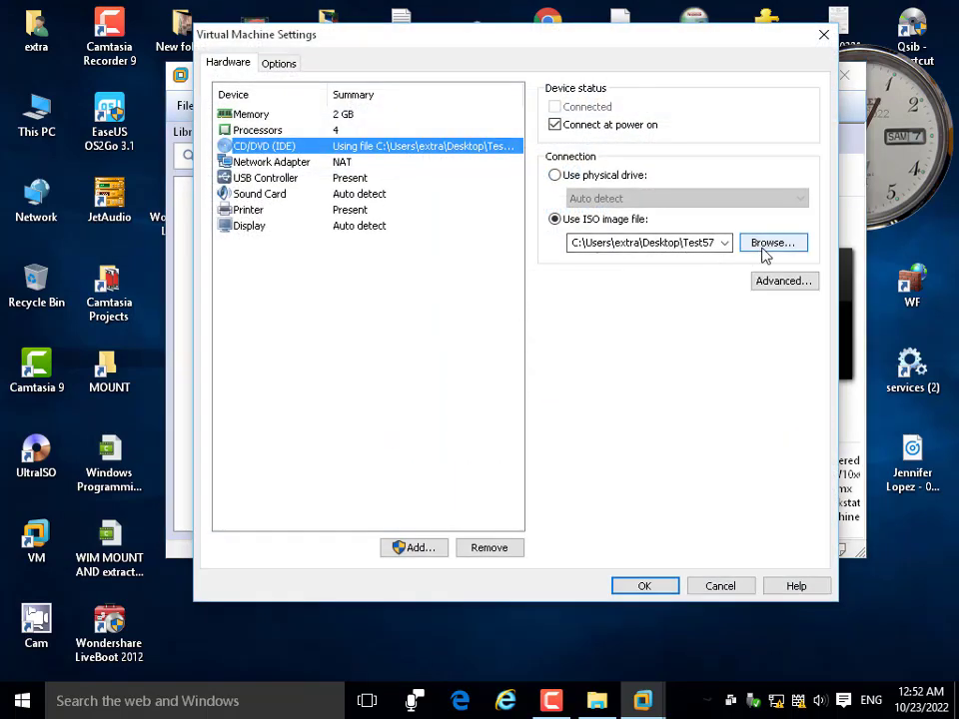
{"action": "left_click", "coordinate": [768, 250]}
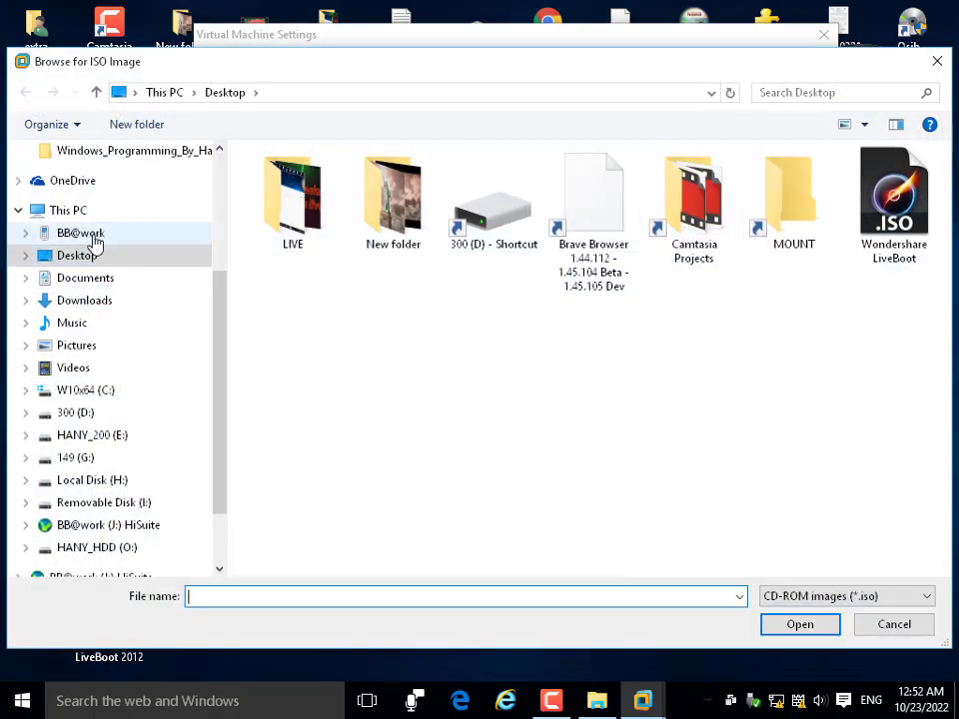
{"action": "left_click", "coordinate": [86, 256]}
{"action": "left_click", "coordinate": [917, 211]}
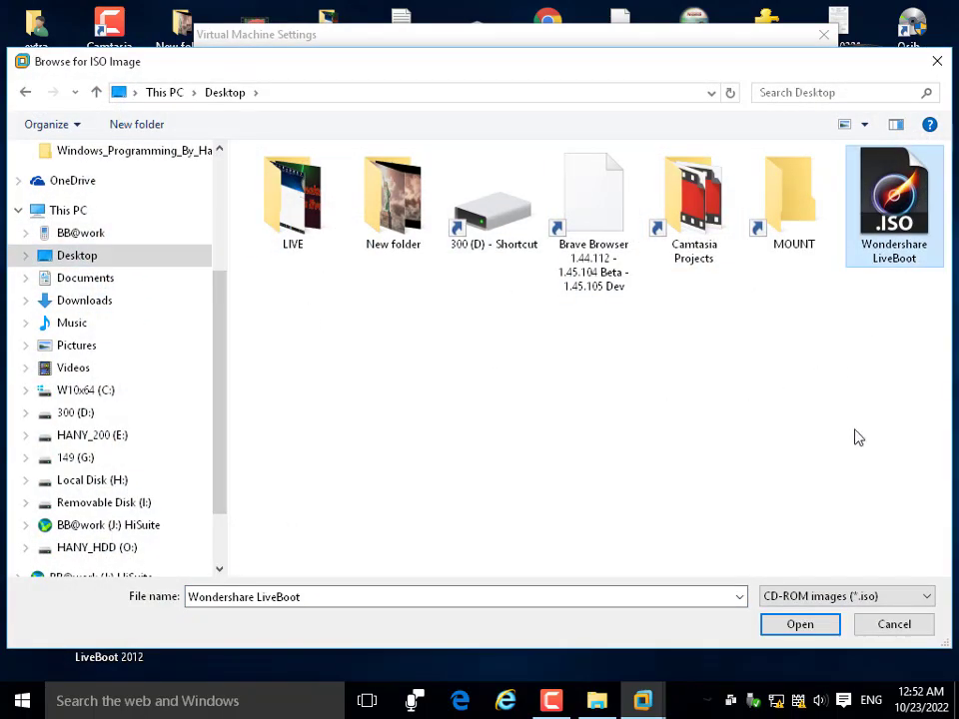
{"action": "left_click", "coordinate": [815, 626]}
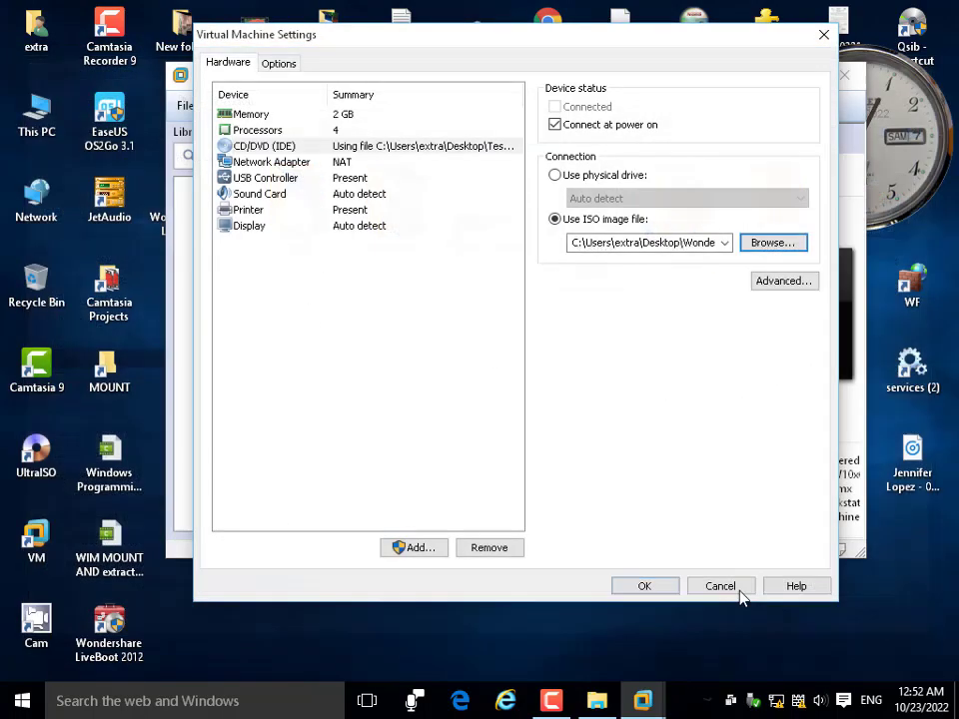
{"action": "left_click", "coordinate": [645, 587]}
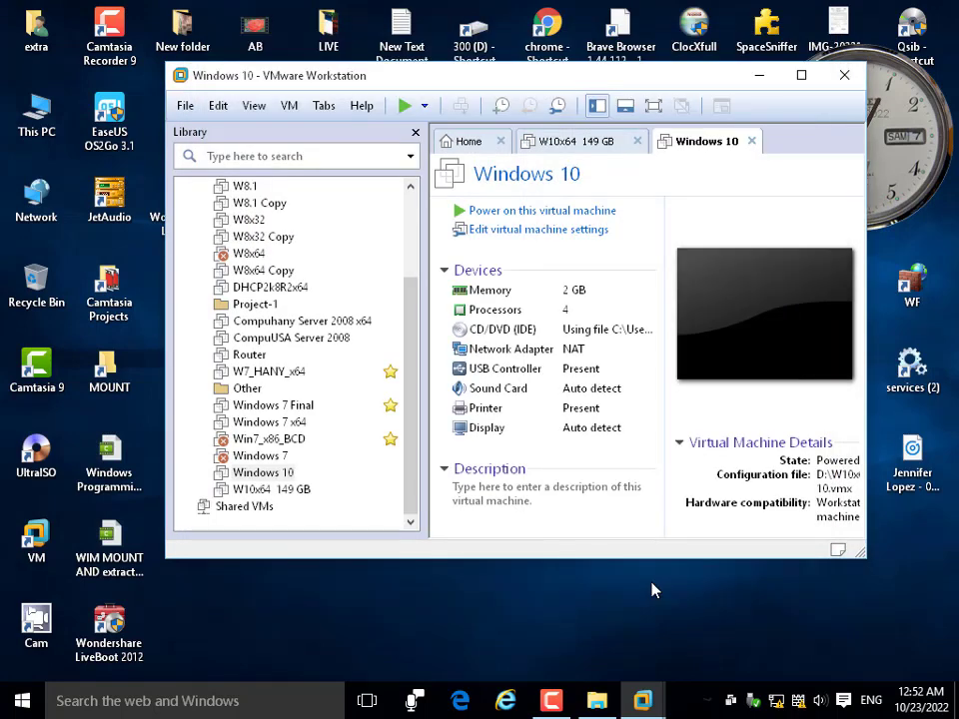
{"action": "left_click", "coordinate": [536, 211]}
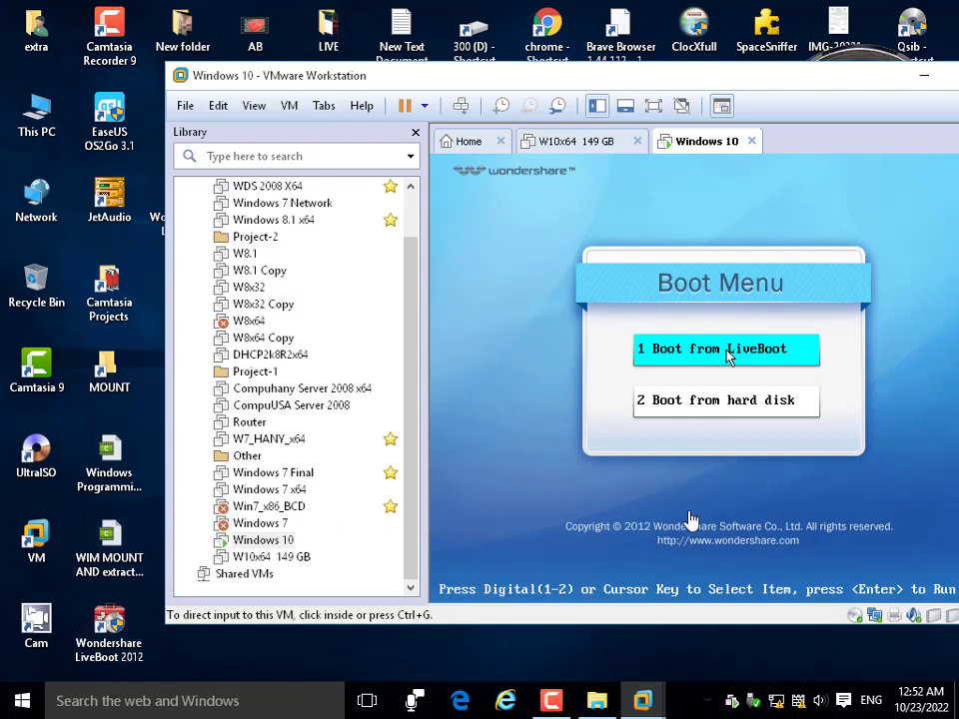
Choose '1 Boot from LiveBoot' in the VM's Boot Menu to reach Starting Windows.
{"action": "left_click", "coordinate": [728, 357]}
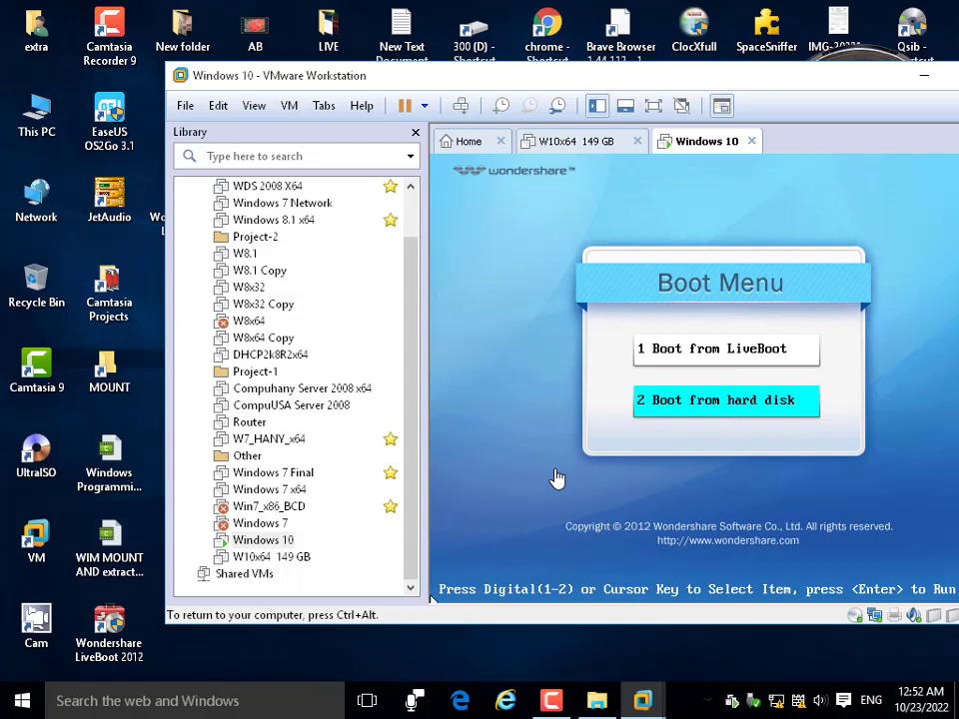
{"action": "key", "text": "ctrl+alt"}
{"action": "left_click_drag", "start_coordinate": [733, 87], "coordinate": [632, 78]}
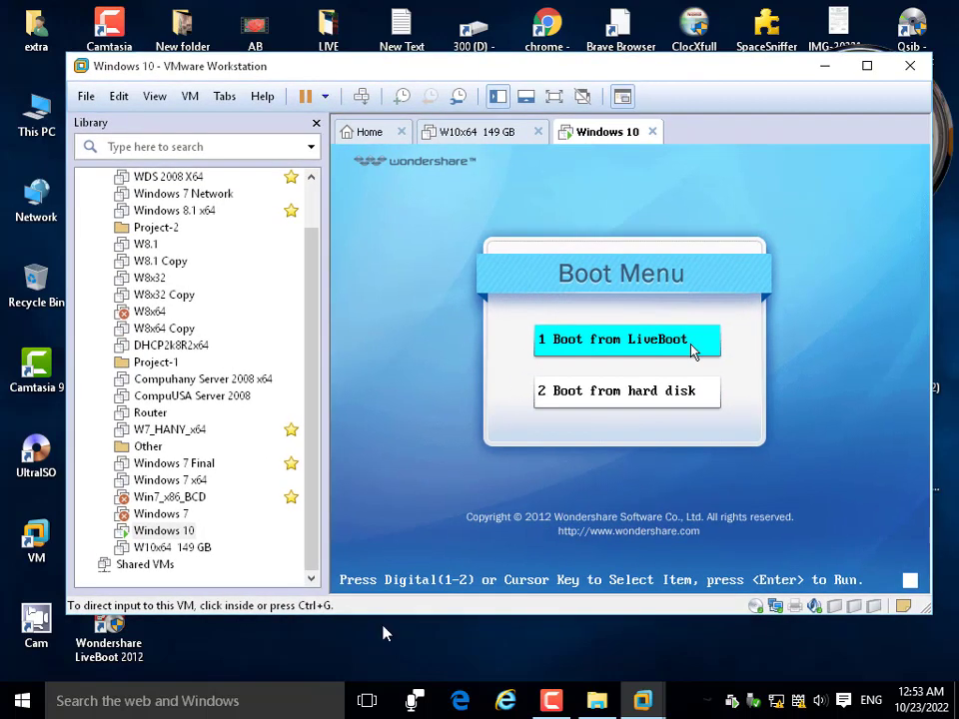
{"action": "left_click", "coordinate": [100, 659]}
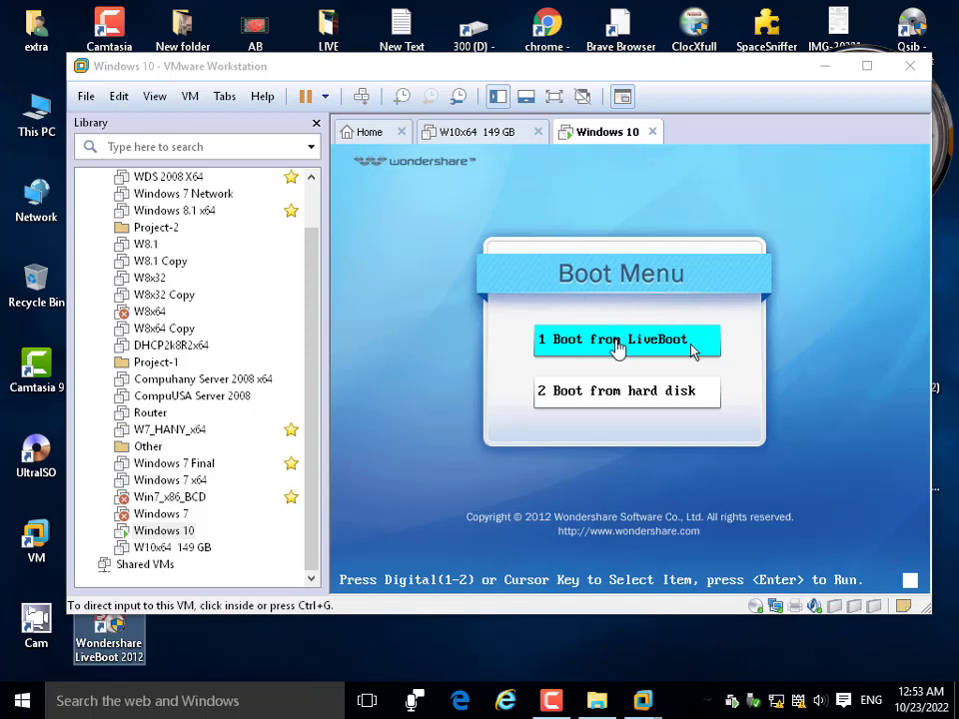
{"action": "left_click", "coordinate": [695, 349]}
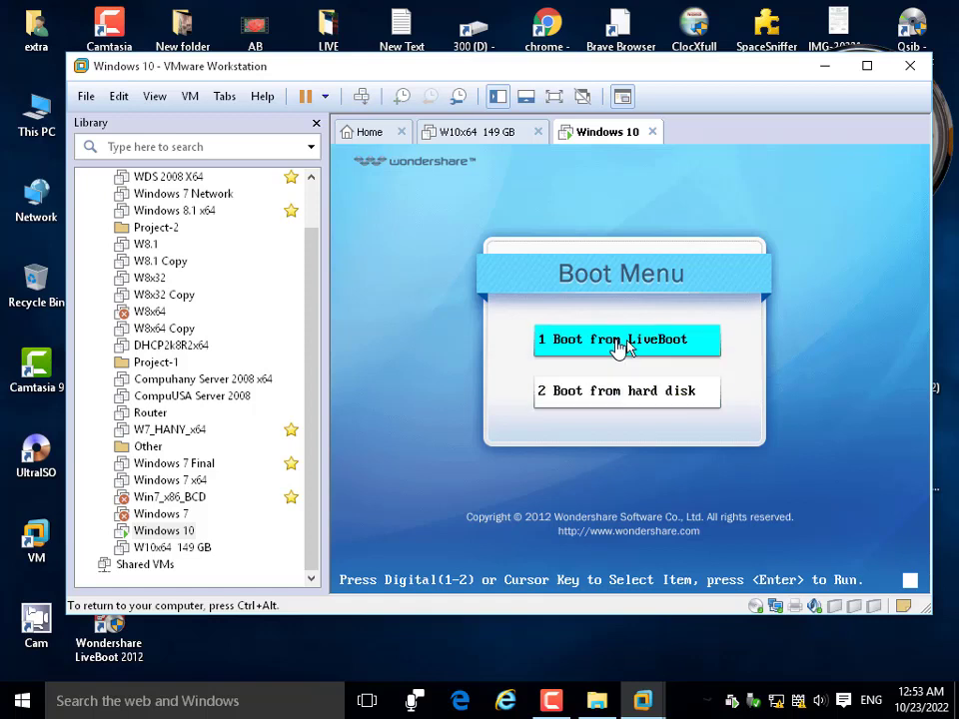
{"action": "left_click", "coordinate": [620, 347]}
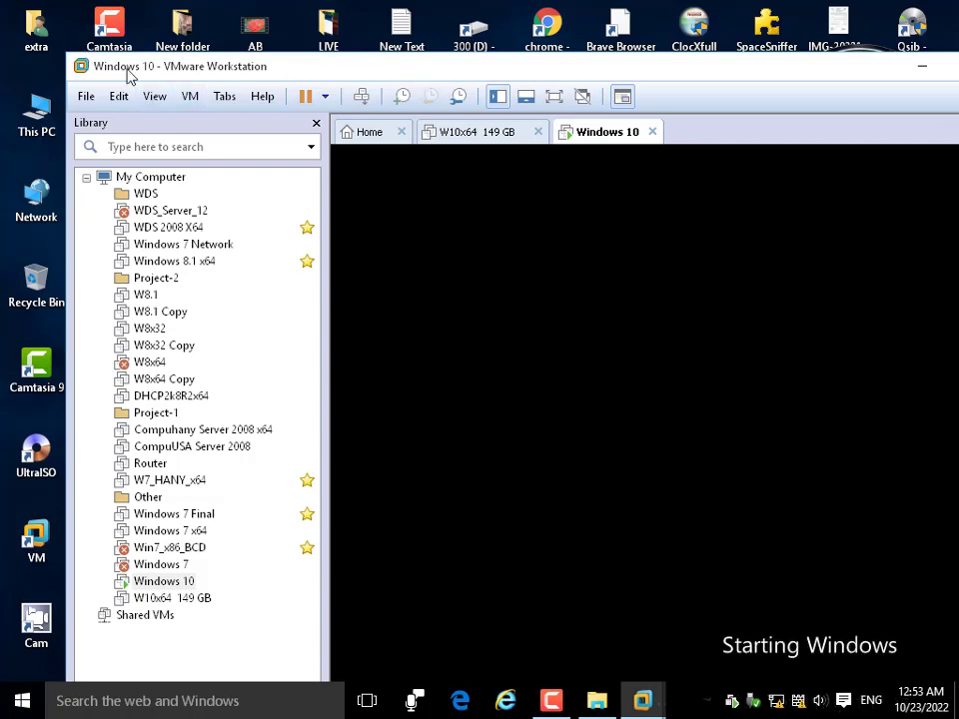
Locate the Wondershare LiveBoot ISO by searching the LiveBoot 2012 install folder for 'iso', then close Explorer.
{"action": "left_click_drag", "start_coordinate": [128, 73], "coordinate": [413, 33]}
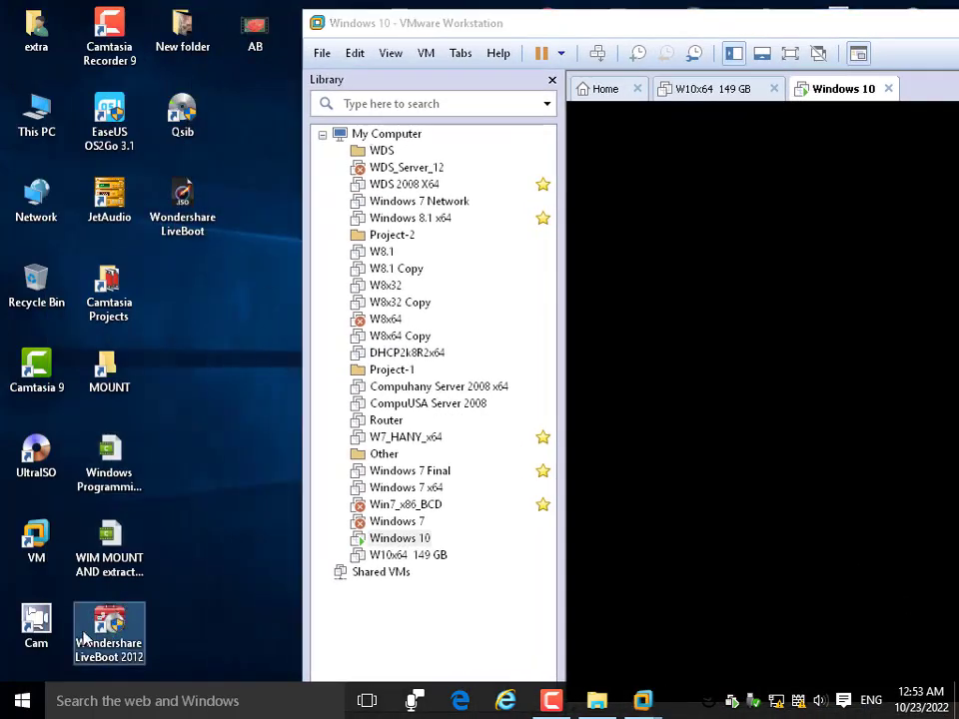
{"action": "right_click", "coordinate": [120, 624]}
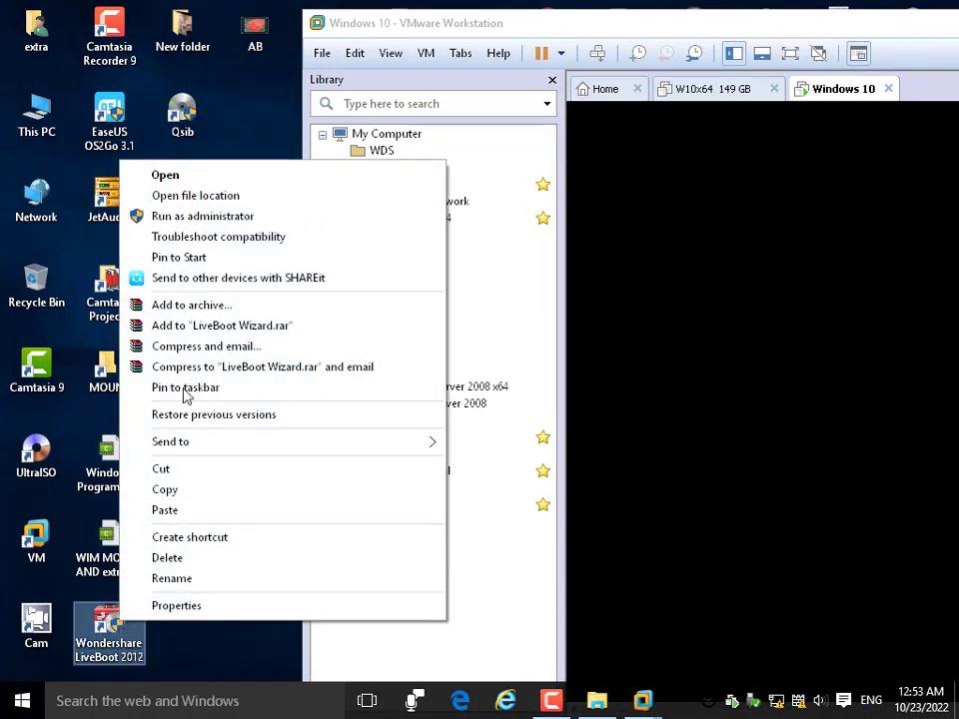
{"action": "left_click", "coordinate": [216, 198]}
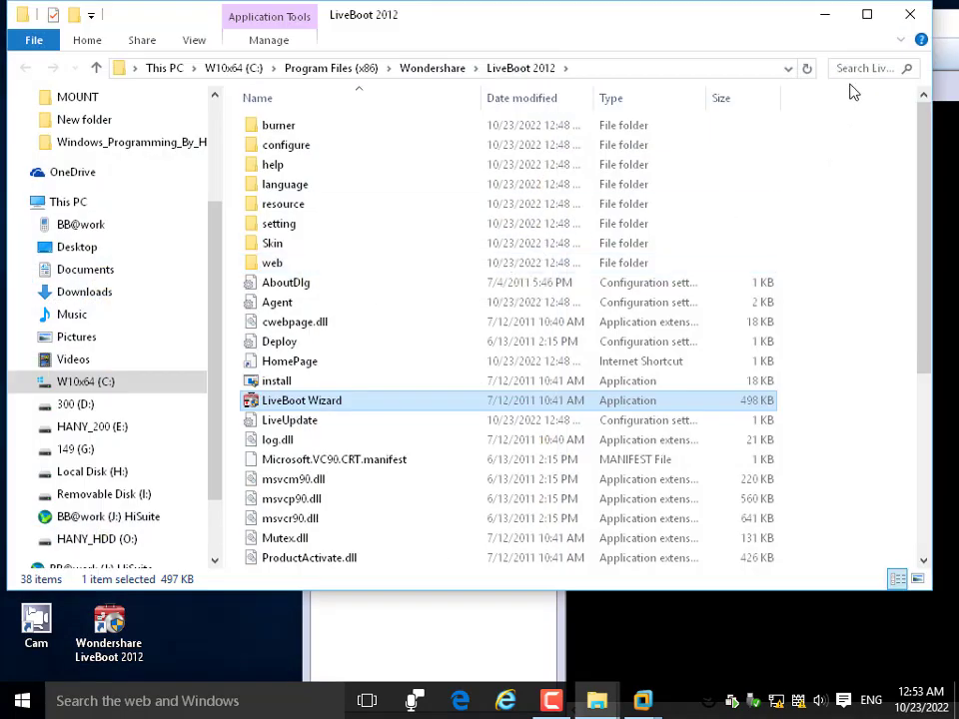
{"action": "left_click", "coordinate": [852, 66]}
{"action": "left_click", "coordinate": [805, 95]}
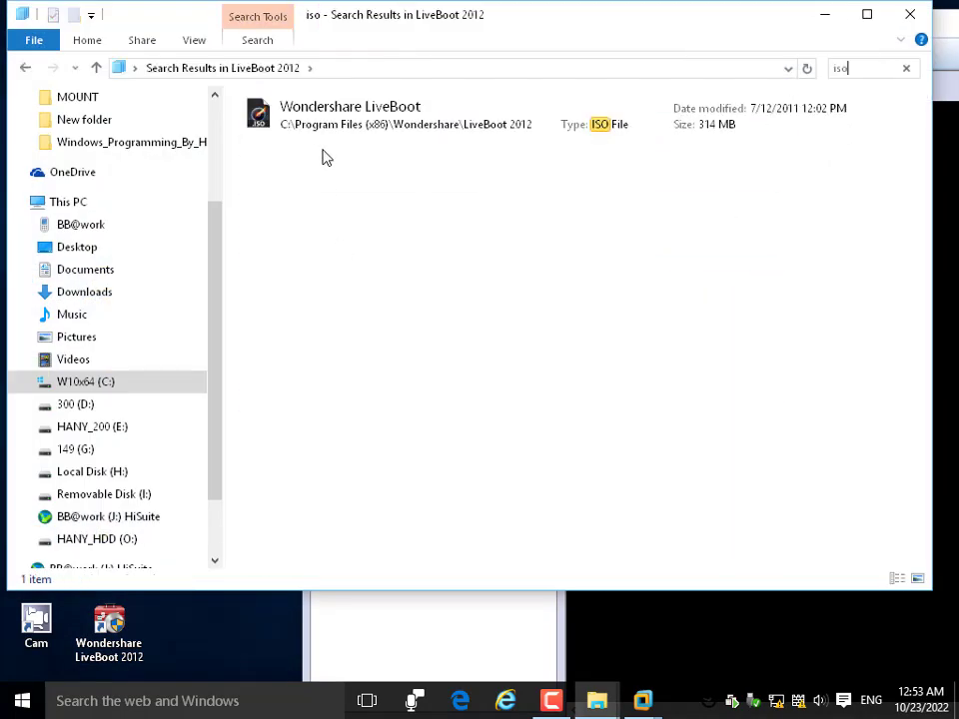
{"action": "left_click", "coordinate": [315, 124]}
{"action": "left_click", "coordinate": [909, 18]}
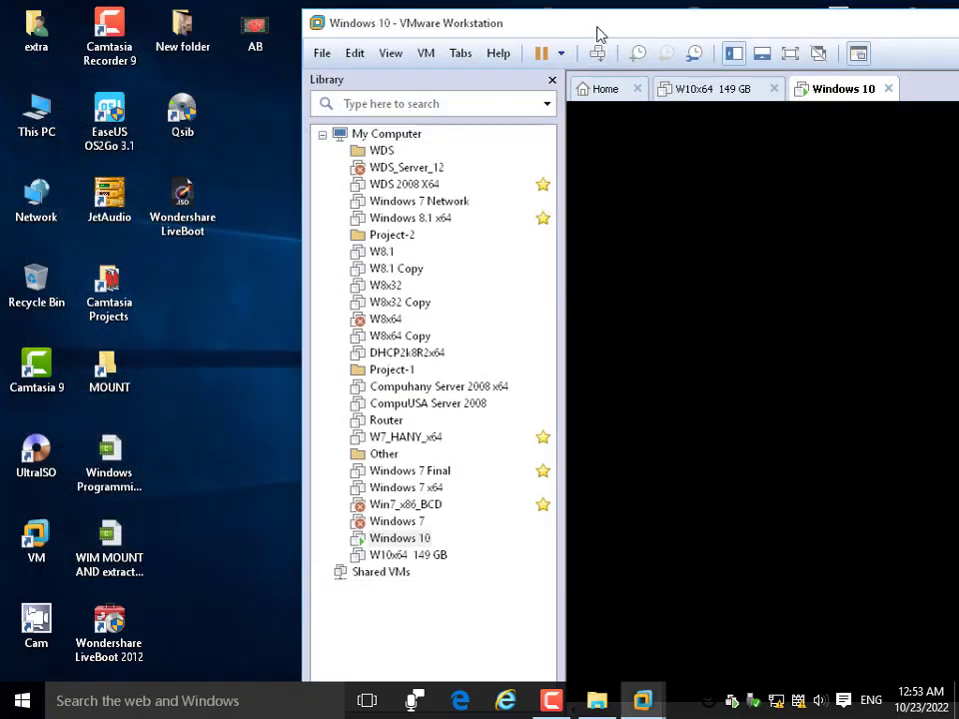
Wait for the VM to boot into the LiveBoot 2012 desktop with its Overview window.
{"action": "left_click_drag", "start_coordinate": [597, 34], "coordinate": [333, 32]}
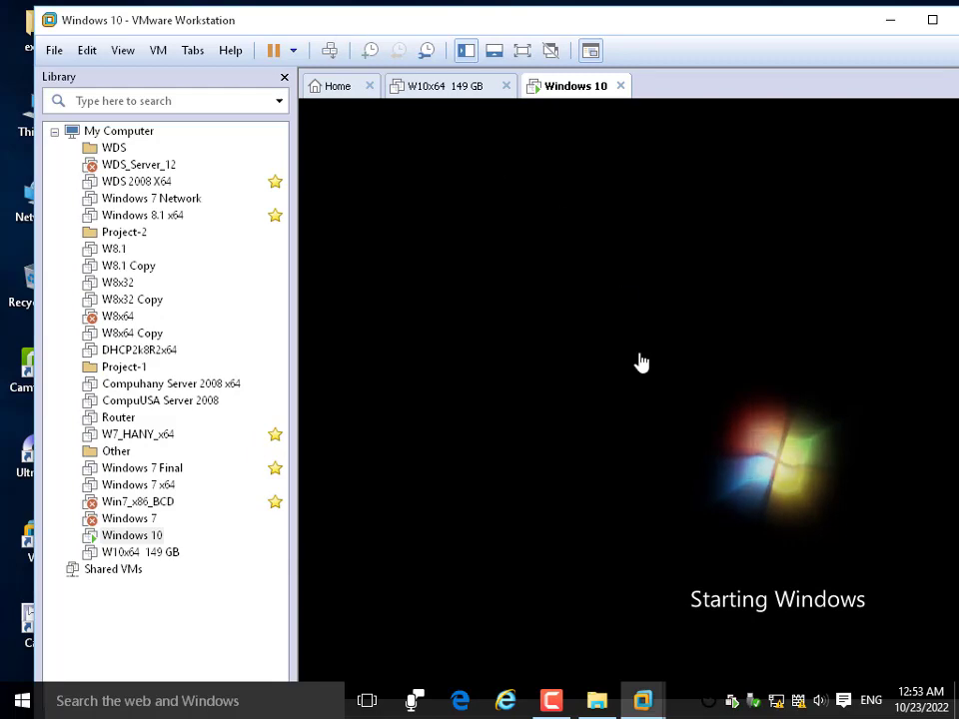
{"action": "left_click", "coordinate": [552, 700]}
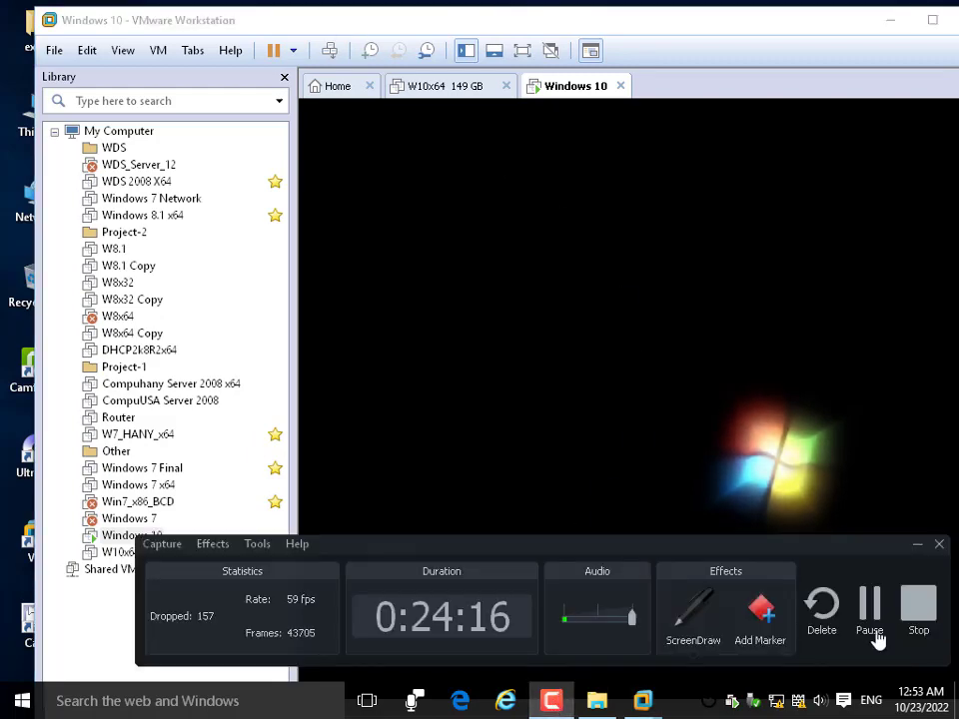
{"action": "left_click", "coordinate": [875, 638]}
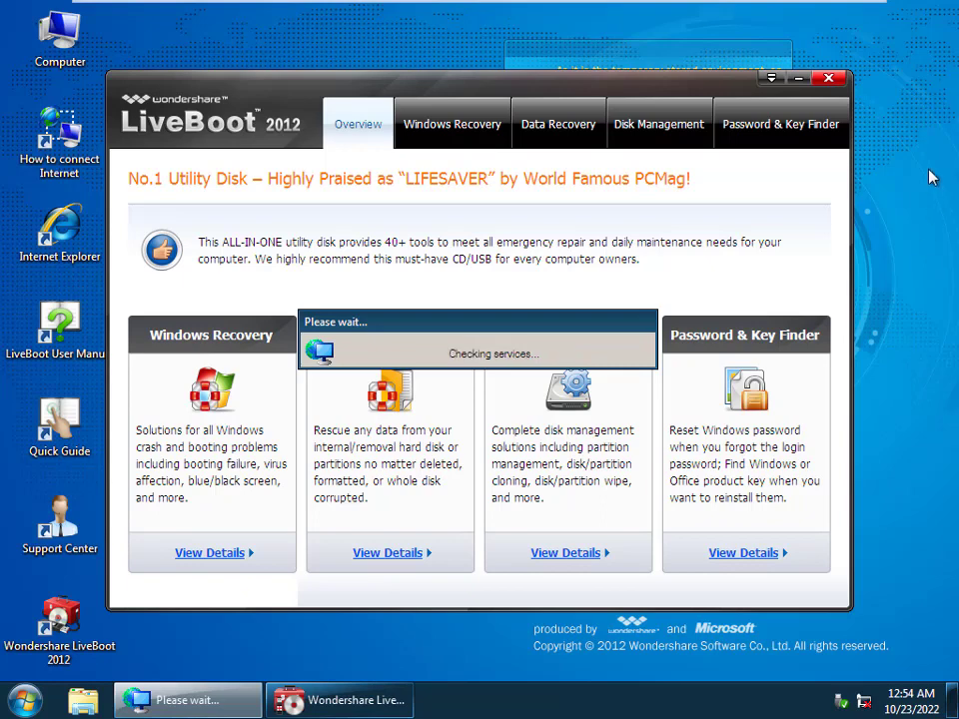
Reopen LiveBoot 2012 and browse the Windows Recovery list from Boot to Final solutions.
{"action": "left_click", "coordinate": [828, 82]}
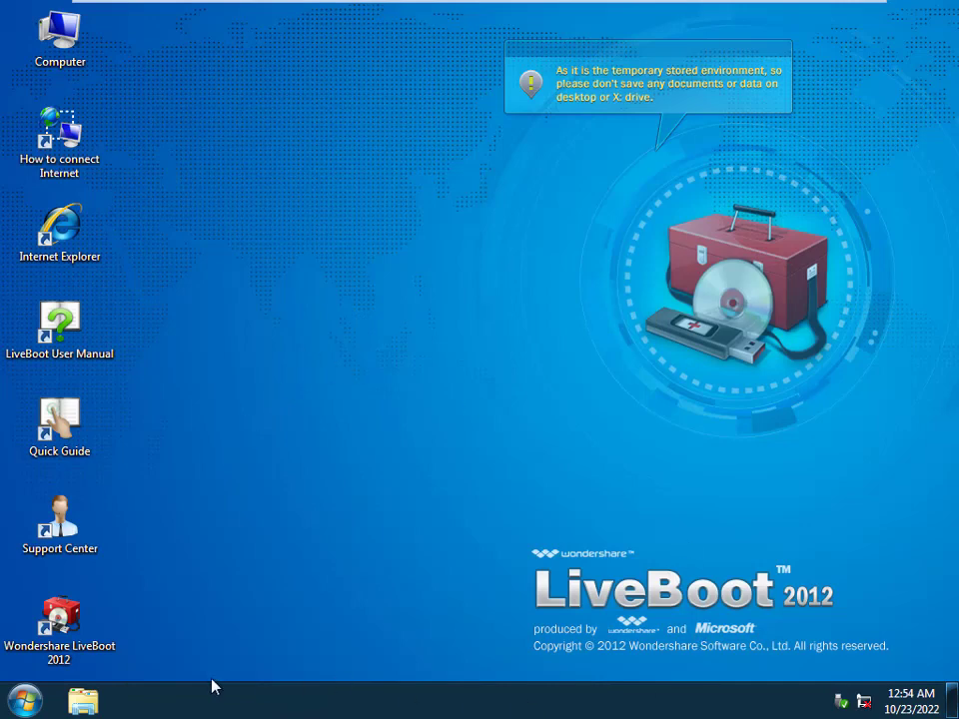
{"action": "double_click", "coordinate": [58, 625]}
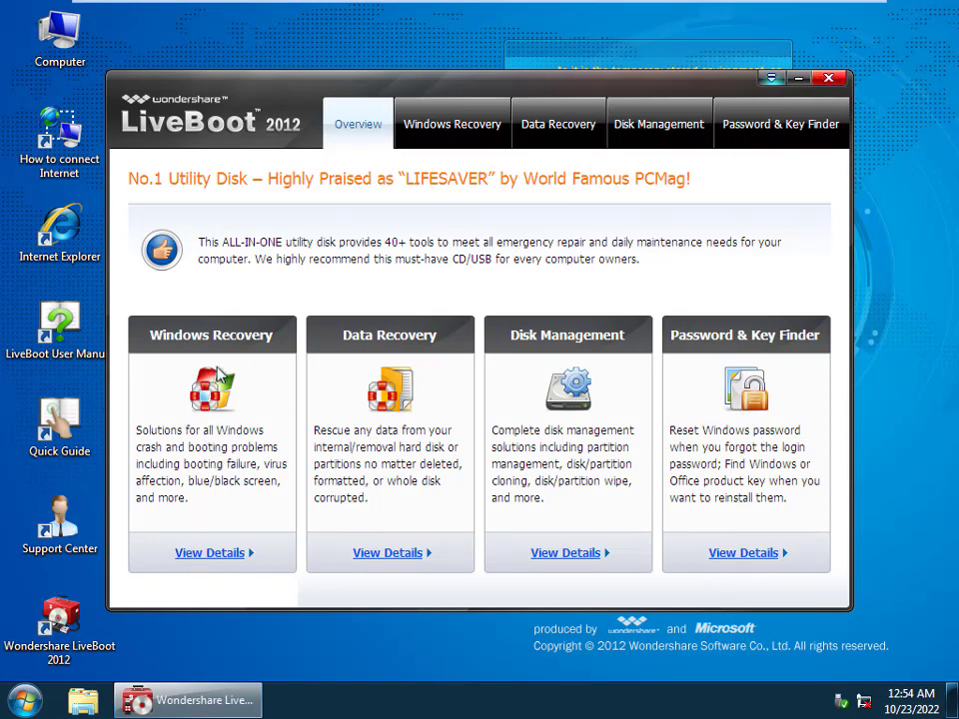
{"action": "left_click", "coordinate": [195, 562]}
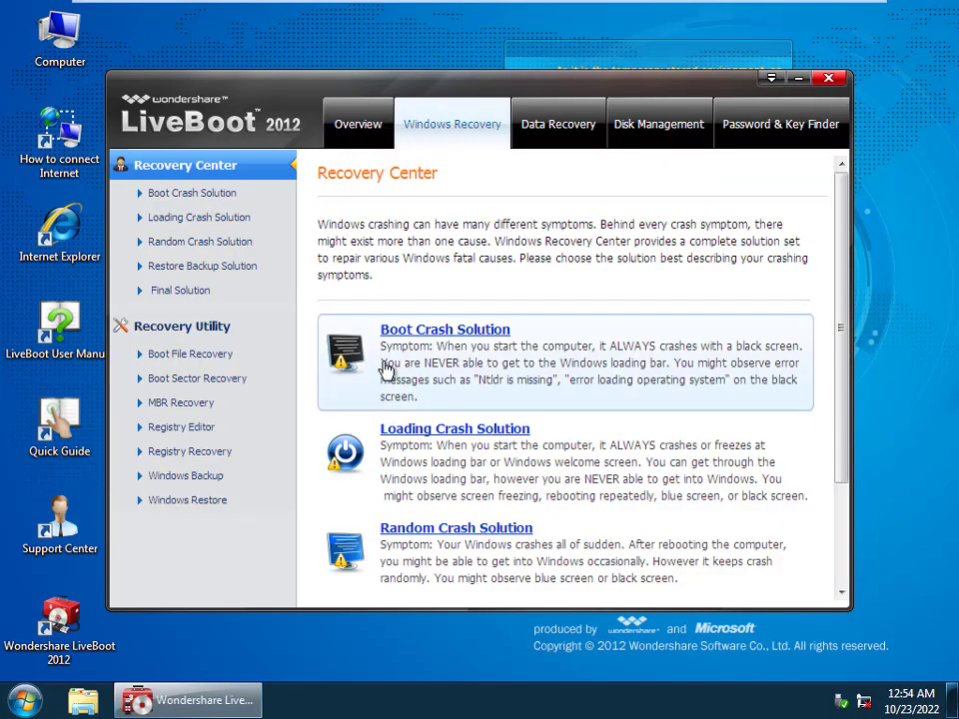
{"action": "scroll", "coordinate": [396, 369], "scroll_direction": "down", "scroll_amount": 3}
{"action": "scroll", "coordinate": [411, 530], "scroll_direction": "up", "scroll_amount": 3}
{"action": "scroll", "coordinate": [412, 494], "scroll_direction": "down", "scroll_amount": 3}
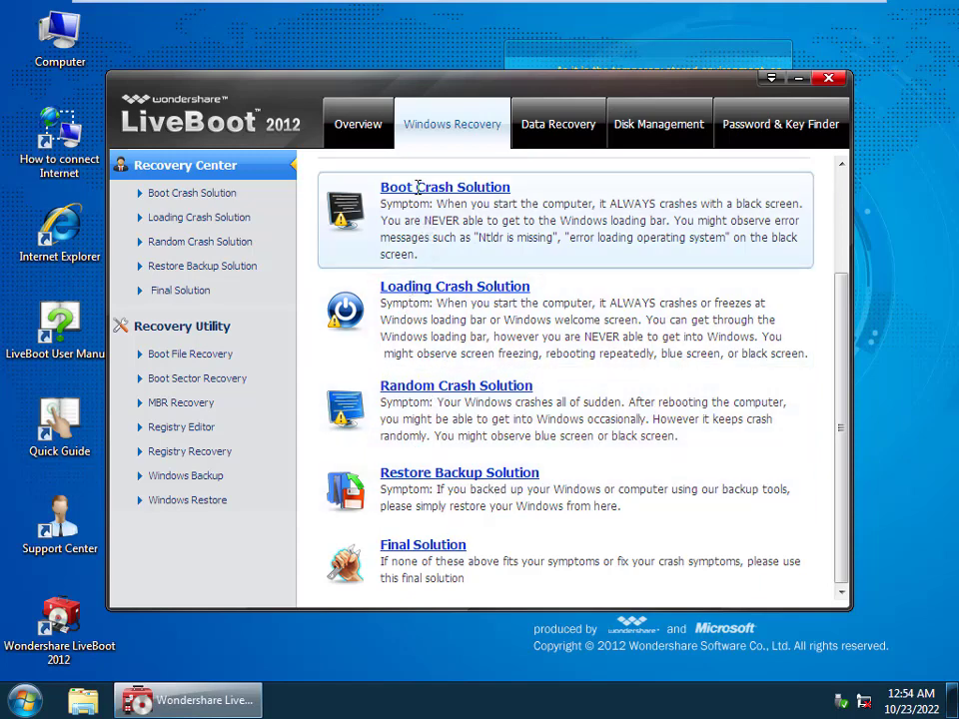
{"action": "scroll", "coordinate": [418, 187], "scroll_direction": "up", "scroll_amount": 3}
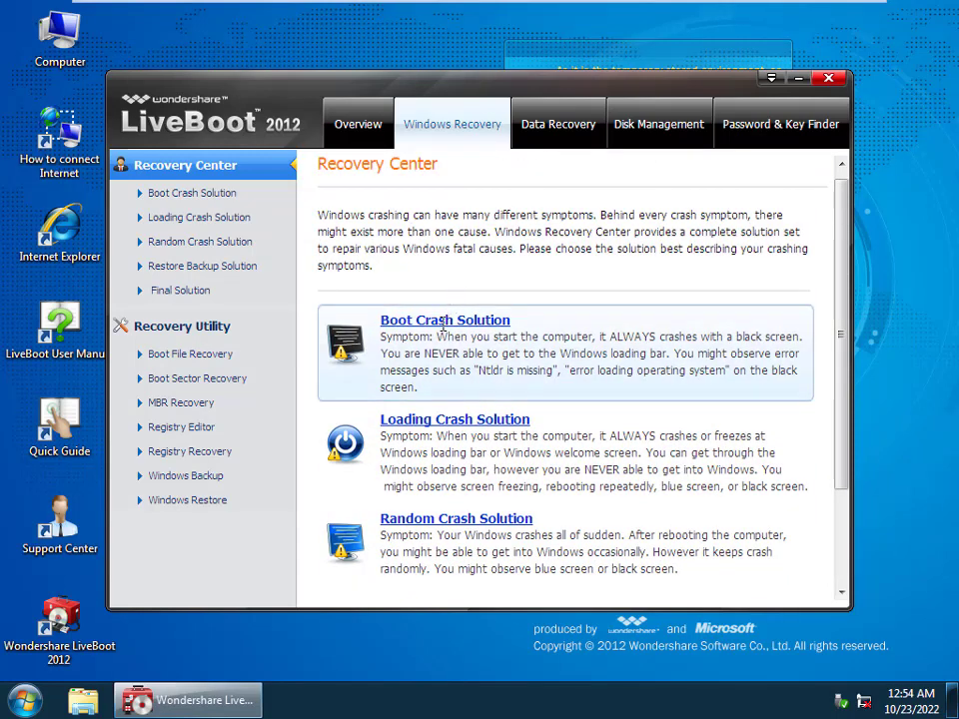
{"action": "scroll", "coordinate": [469, 290], "scroll_direction": "down", "scroll_amount": 3}
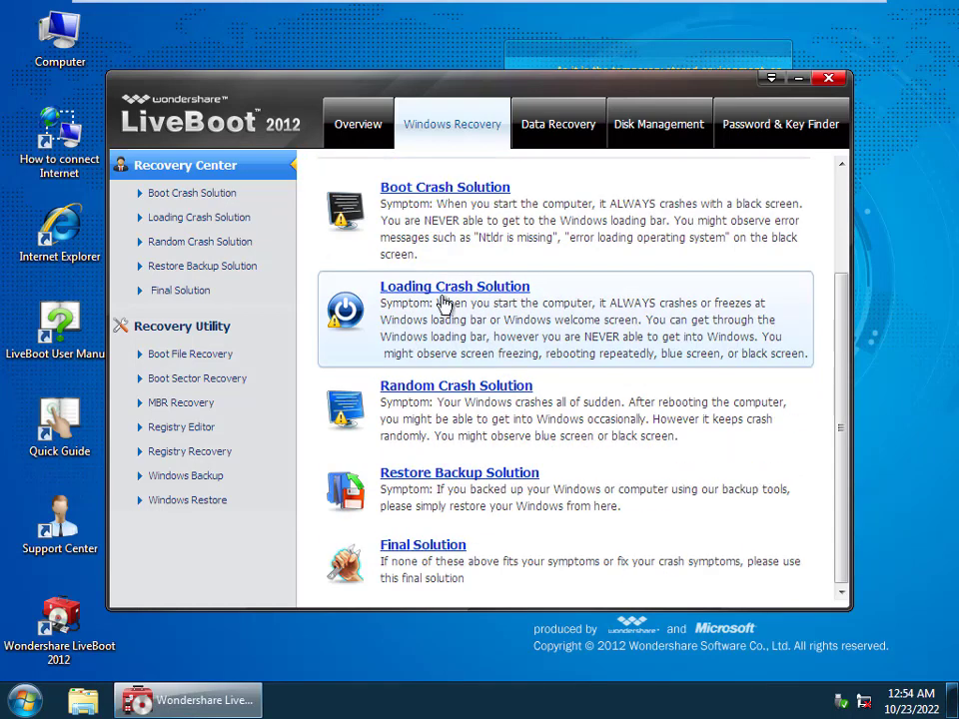
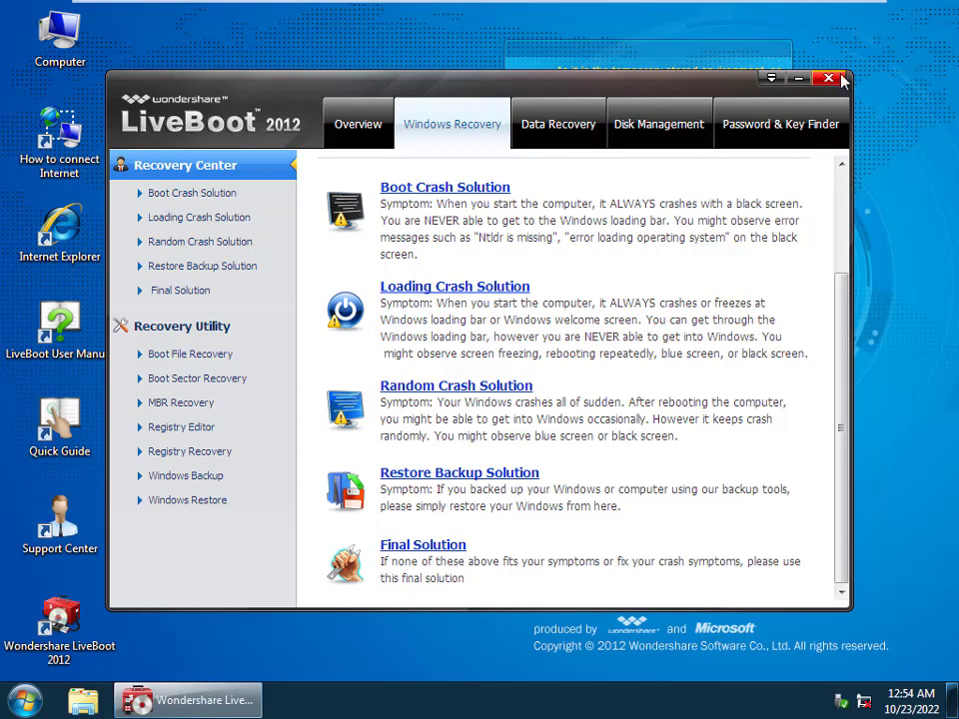
Close the LiveBoot Recovery Center window and refresh the LiveBoot desktop.
{"action": "left_click", "coordinate": [841, 79]}
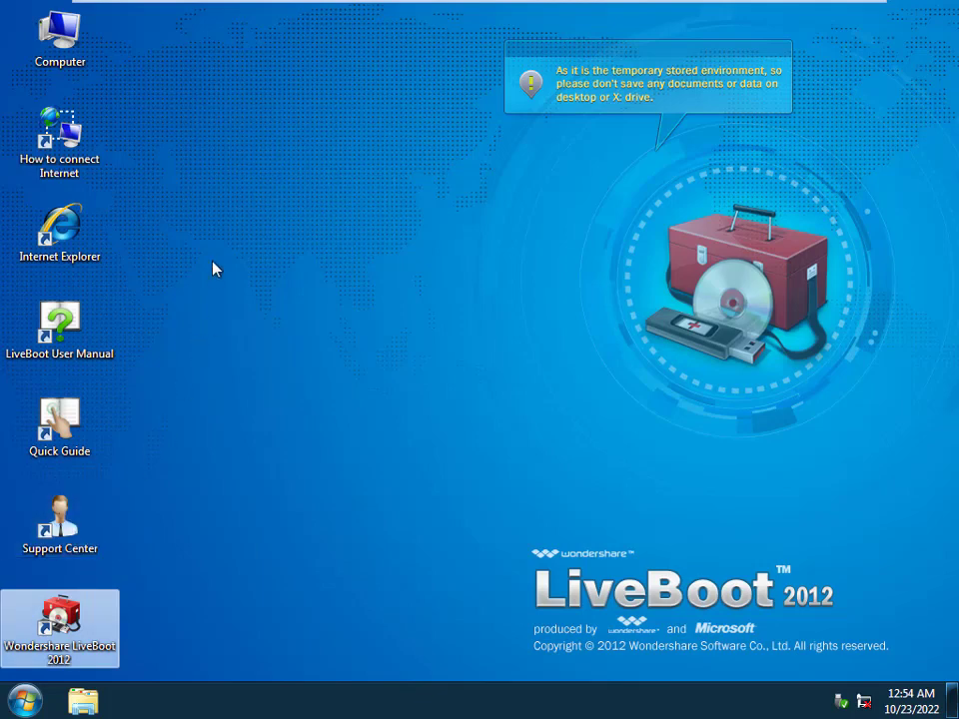
{"action": "right_click", "coordinate": [212, 218]}
{"action": "left_click", "coordinate": [265, 269]}
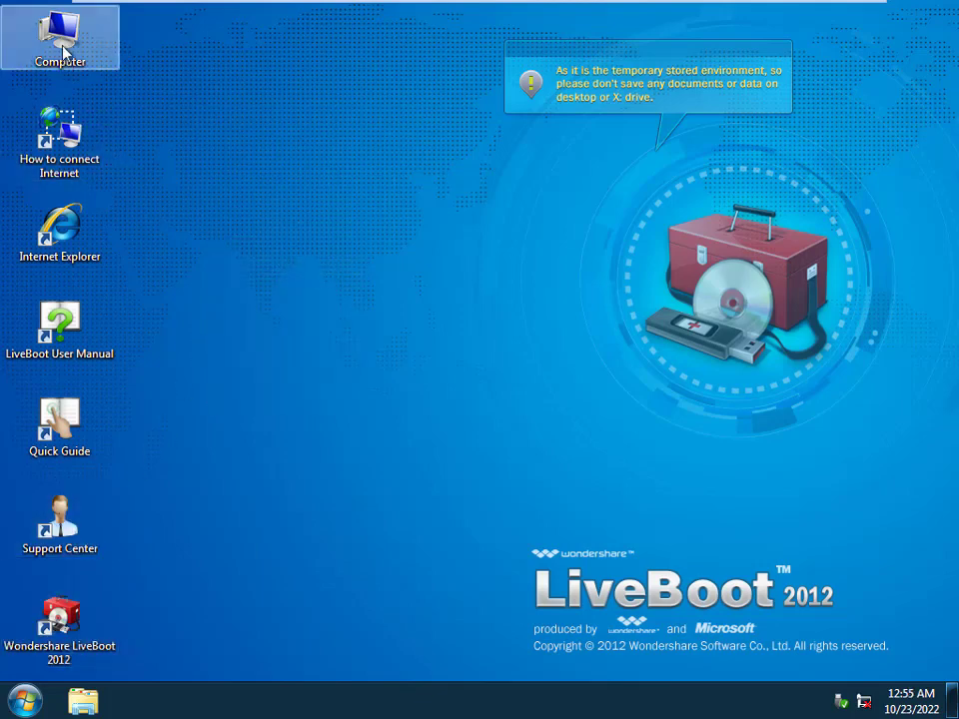
Browse the LiveBoot Start menu of tools, then dismiss it back to the desktop.
{"action": "left_click", "coordinate": [24, 702]}
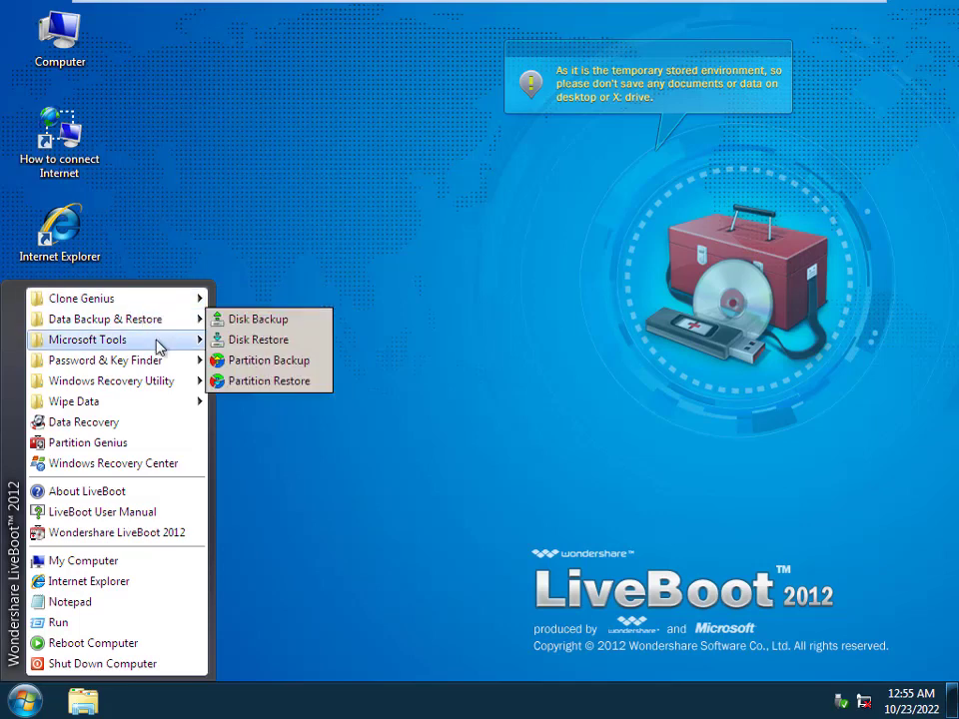
{"action": "mouse_move", "coordinate": [167, 385]}
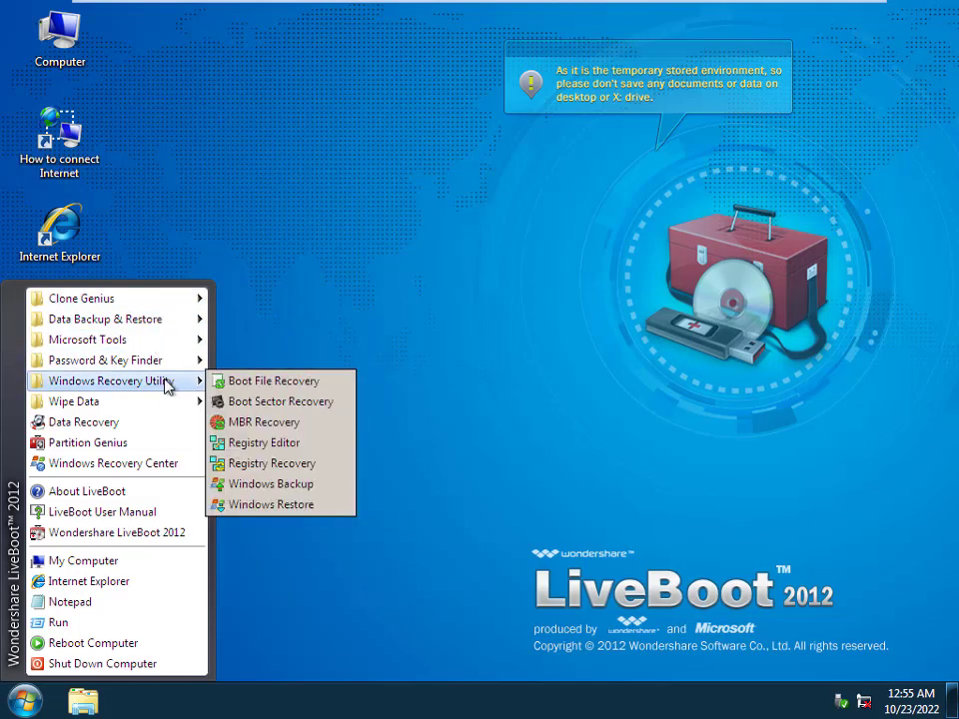
{"action": "left_click", "coordinate": [448, 264]}
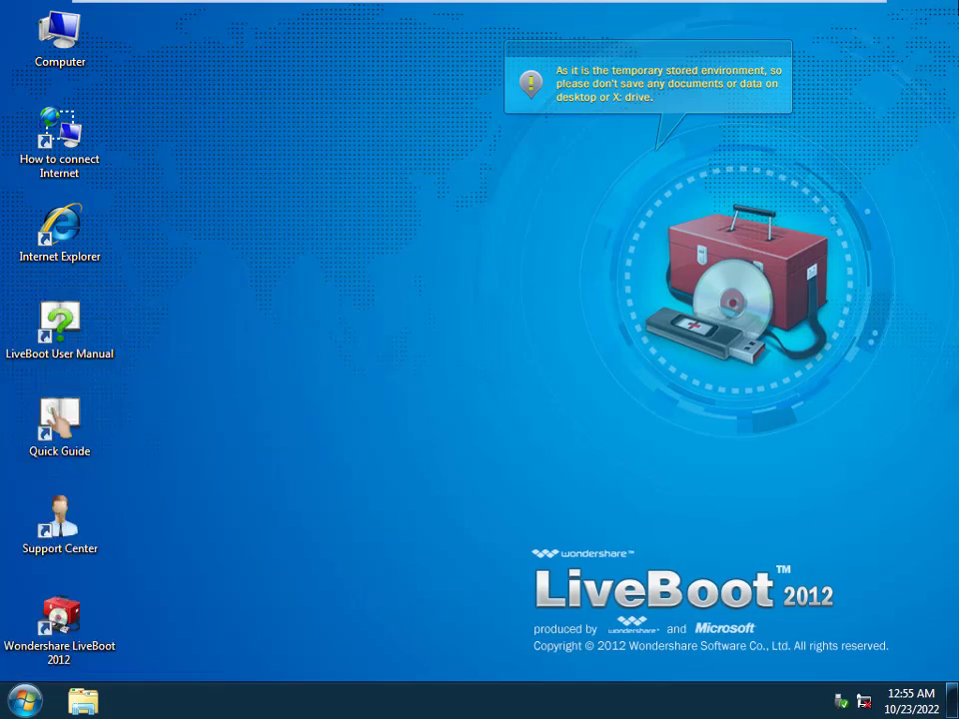
{"action": "left_click", "coordinate": [340, 272]}
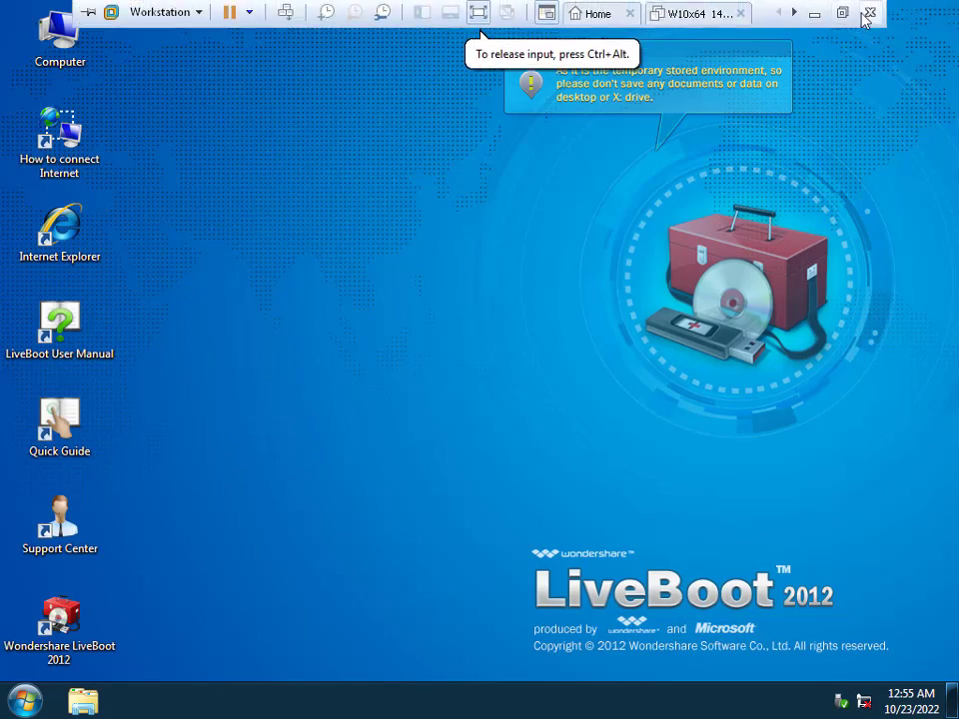
Switch between the Workstation home page and the W10x64 summary, then close the W10x64 page.
{"action": "left_click", "coordinate": [684, 17]}
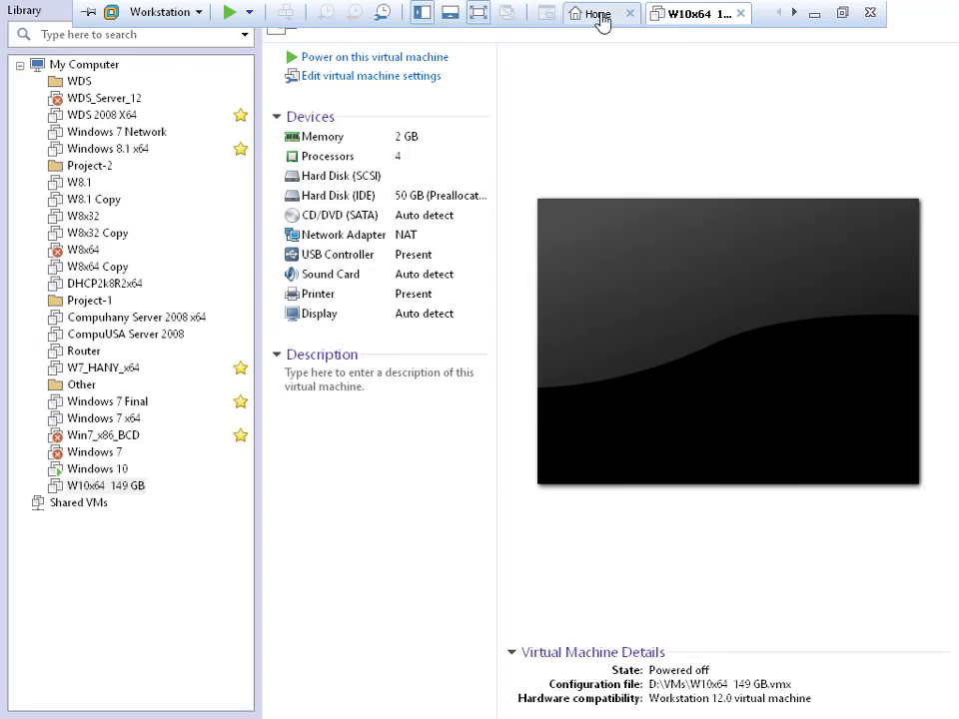
{"action": "left_click", "coordinate": [599, 18]}
{"action": "left_click", "coordinate": [698, 17]}
{"action": "left_click", "coordinate": [740, 16]}
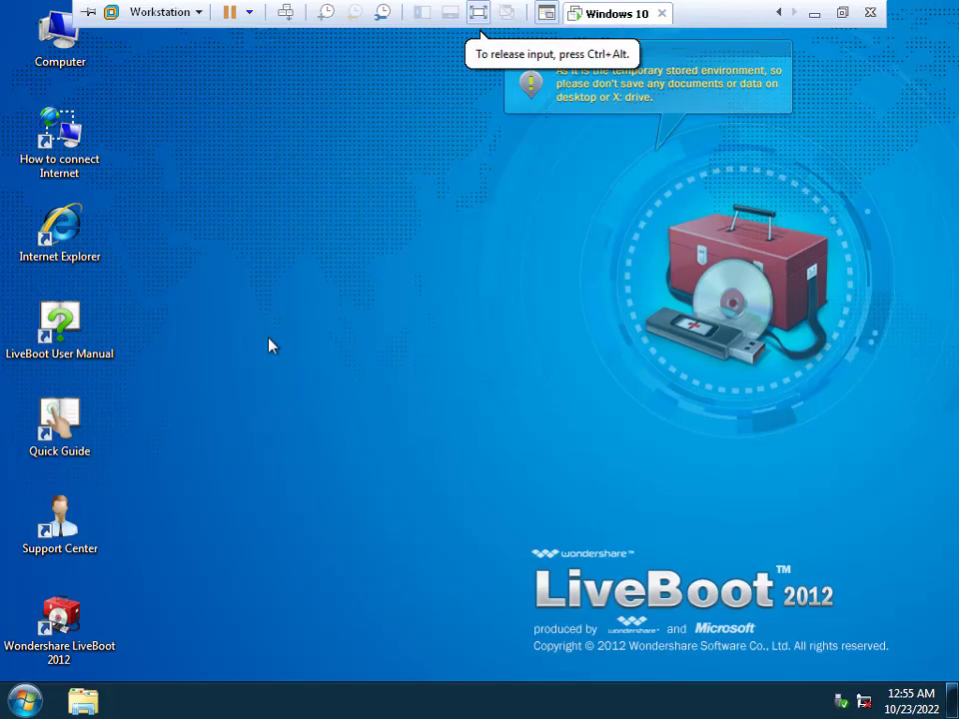
Leave full screen, power off the running virtual machine, and close VMware Workstation.
{"action": "left_click", "coordinate": [24, 700]}
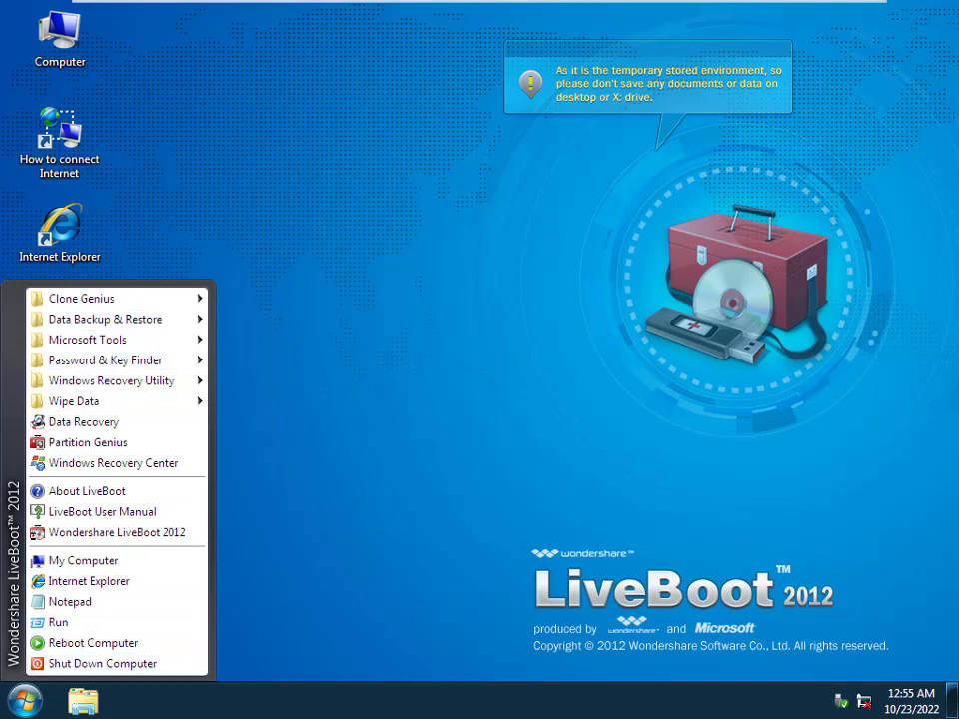
{"action": "key", "text": "ctrl+alt"}
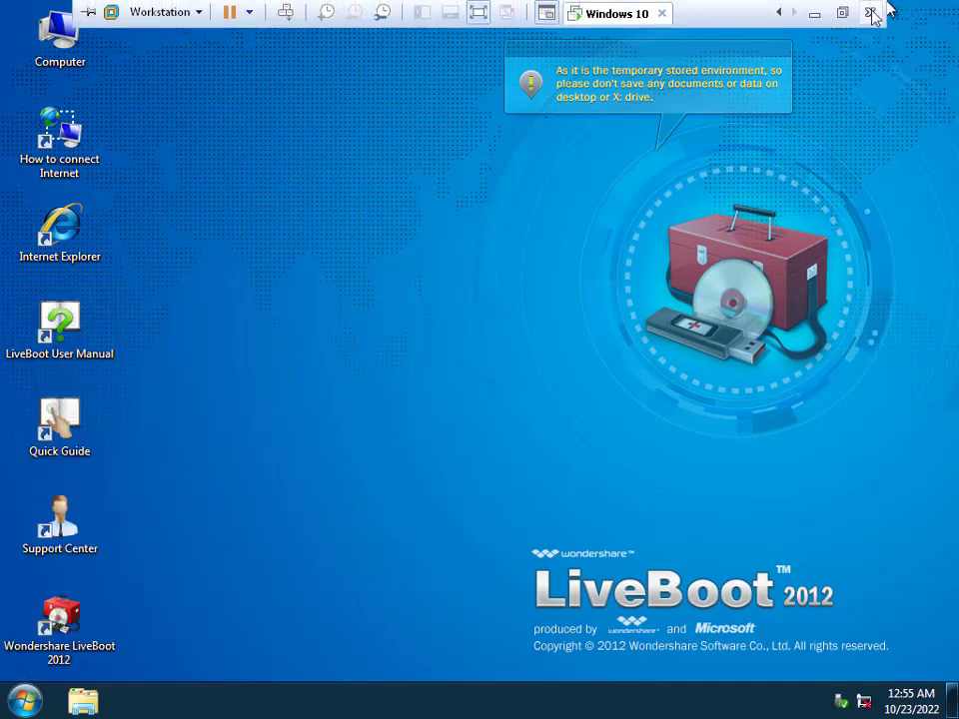
{"action": "left_click", "coordinate": [870, 12]}
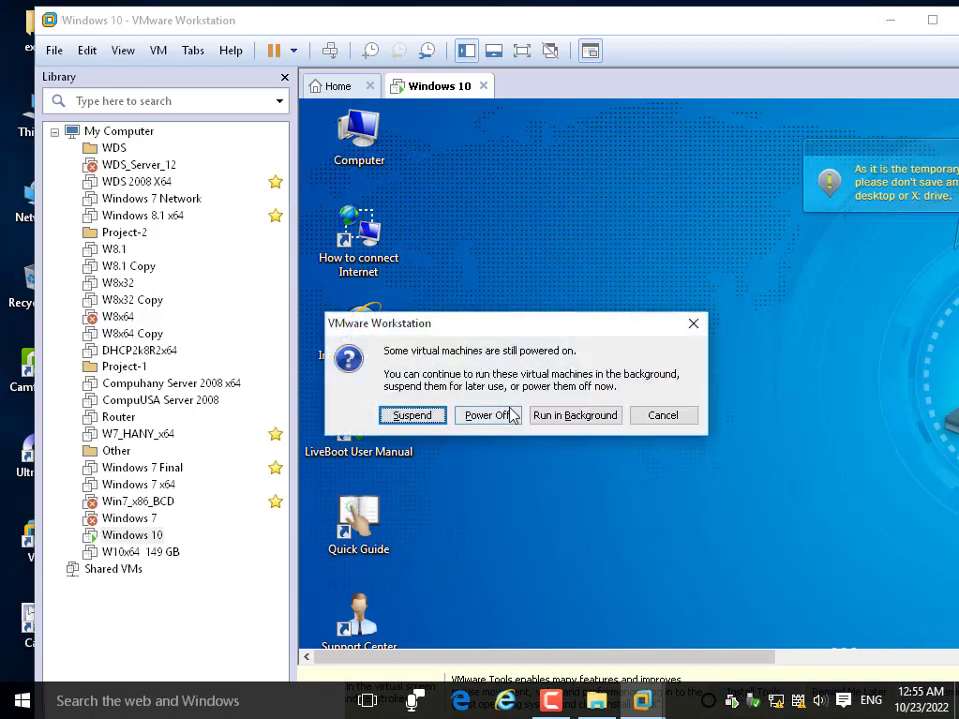
{"action": "left_click", "coordinate": [510, 414]}
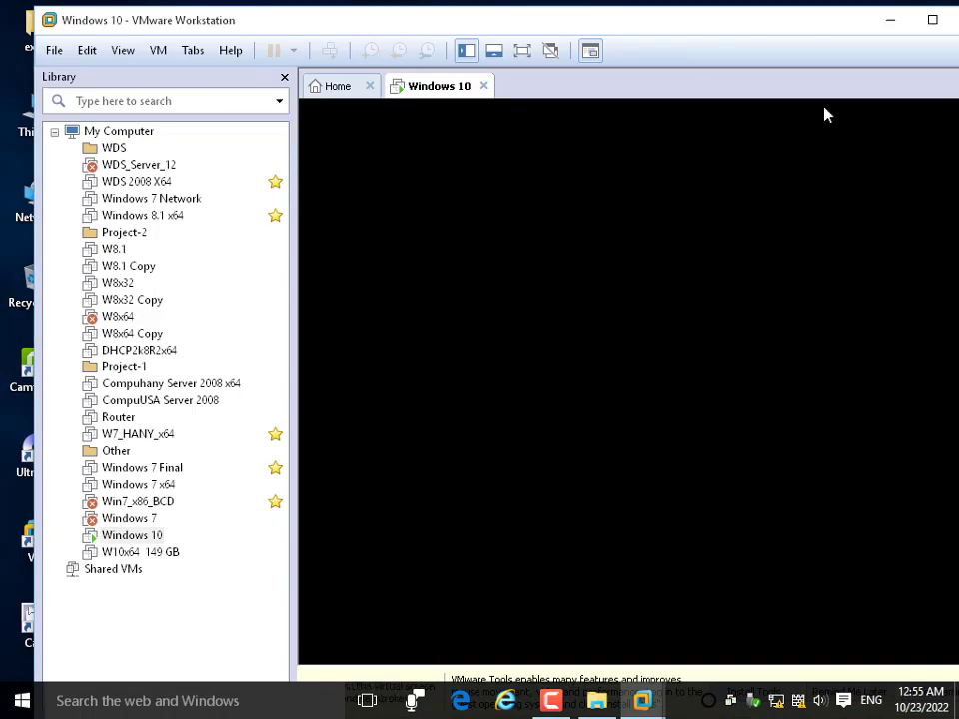
{"action": "key", "text": "alt+F4"}
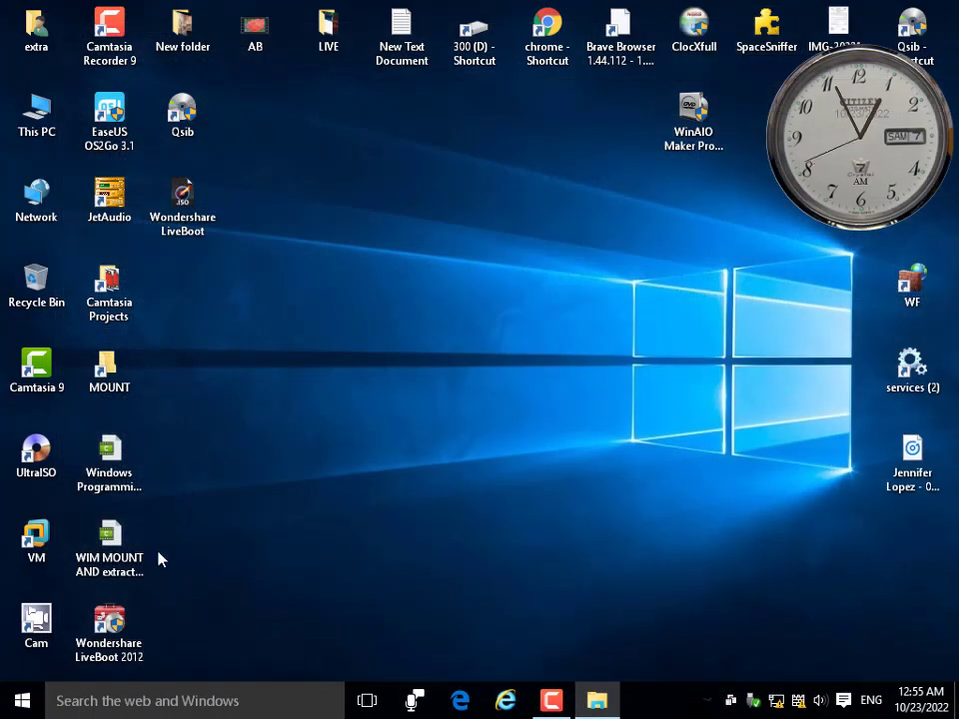
Launch Wondershare LiveBoot 2012 and read its guide on booting from the created CD.
{"action": "double_click", "coordinate": [110, 621]}
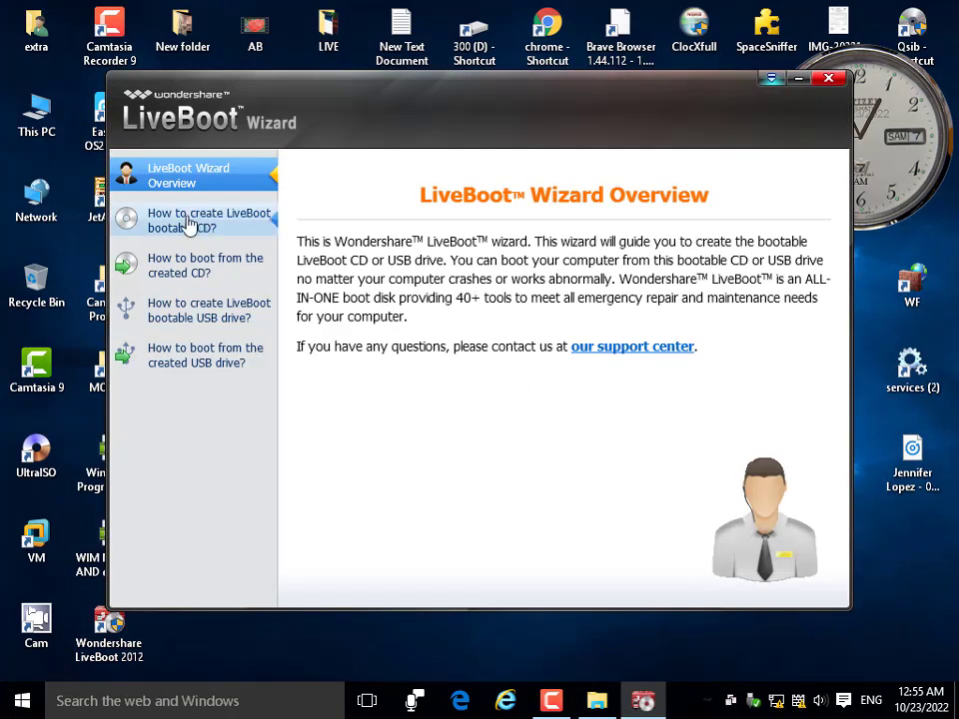
{"action": "left_click", "coordinate": [199, 277]}
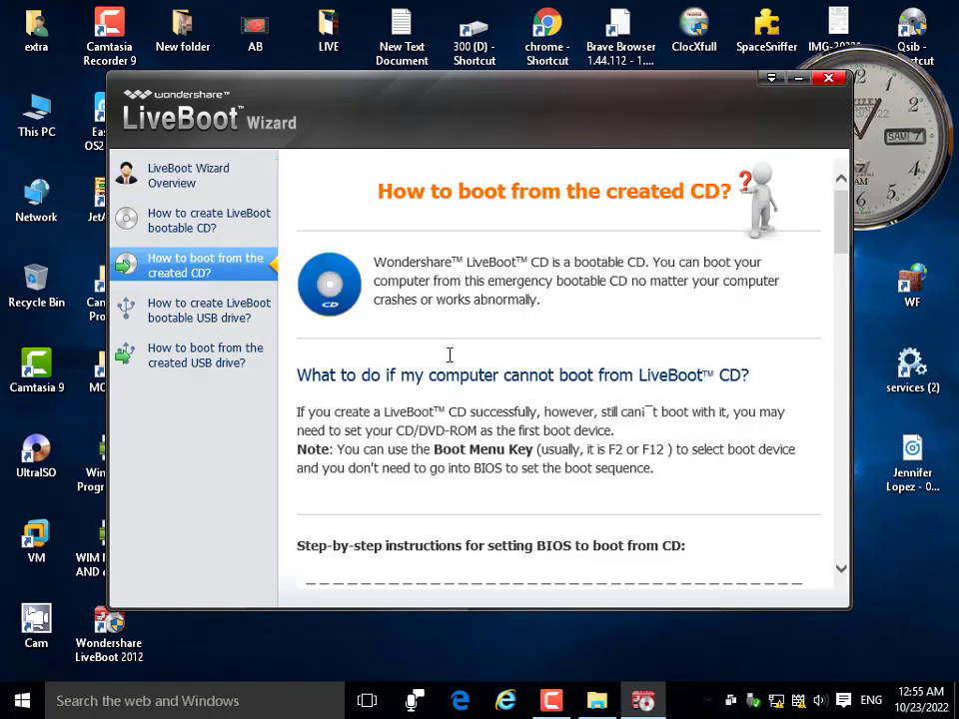
{"action": "scroll", "coordinate": [549, 371], "scroll_direction": "down", "scroll_amount": 10}
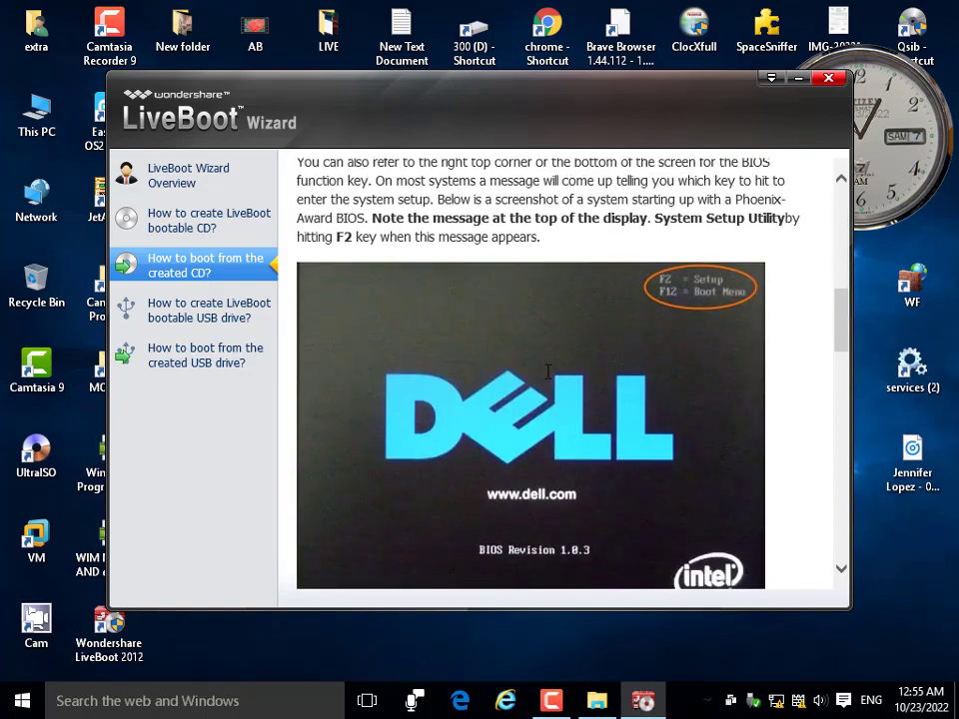
{"action": "scroll", "coordinate": [549, 380], "scroll_direction": "down", "scroll_amount": 8}
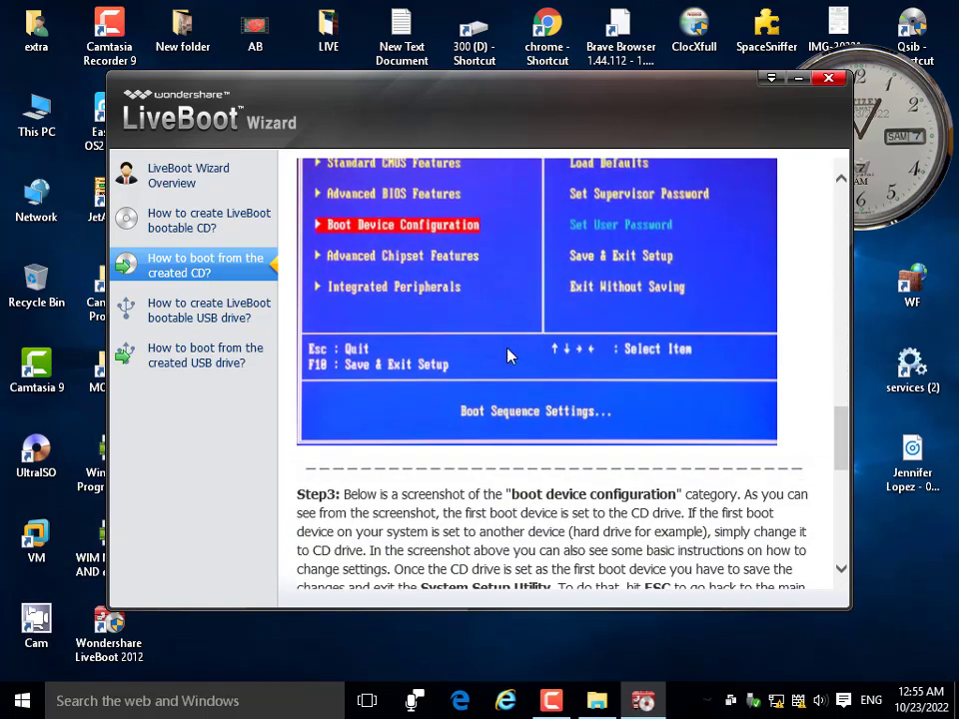
{"action": "scroll", "coordinate": [520, 358], "scroll_direction": "down", "scroll_amount": 2}
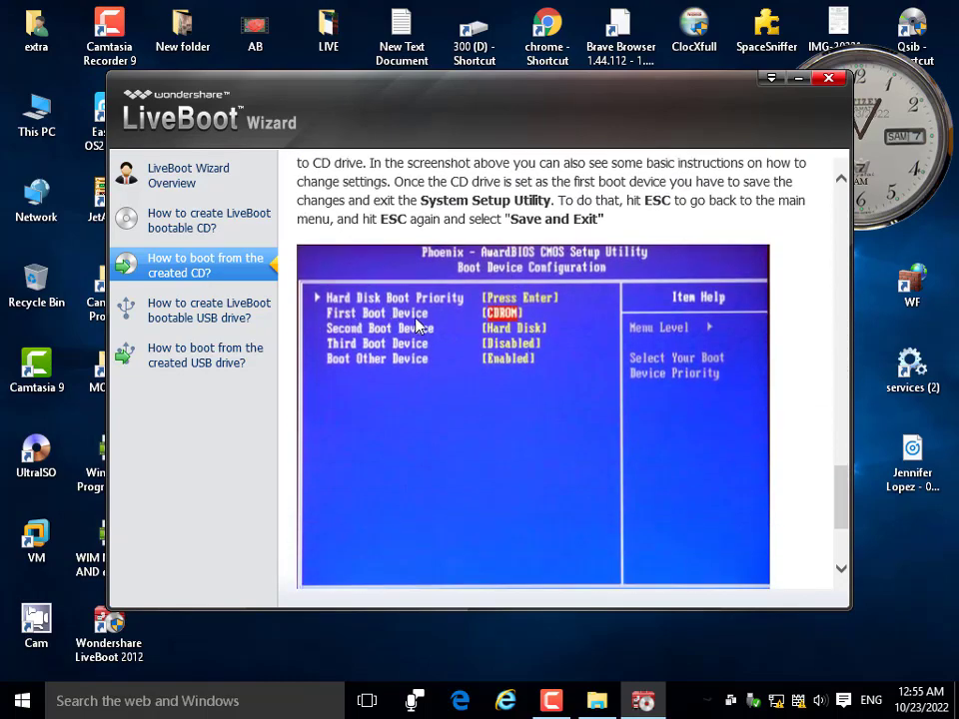
{"action": "scroll", "coordinate": [494, 323], "scroll_direction": "down", "scroll_amount": 5}
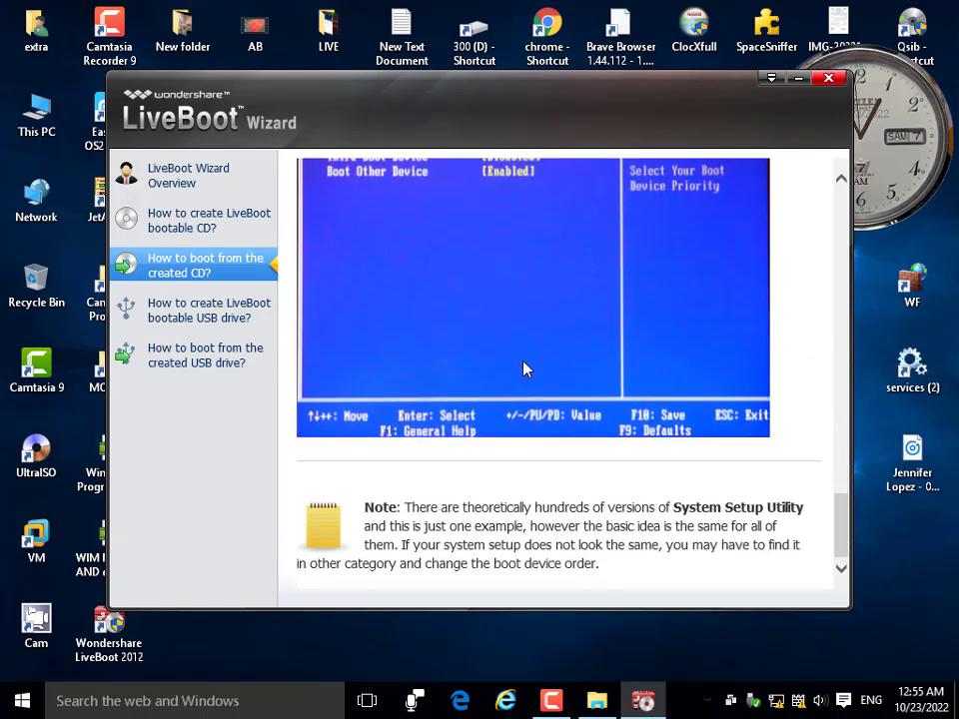
{"action": "scroll", "coordinate": [520, 360], "scroll_direction": "up", "scroll_amount": 10}
Review the bootable CD creation and CD boot guides, then open the bootable USB guide.
{"action": "left_click", "coordinate": [208, 226]}
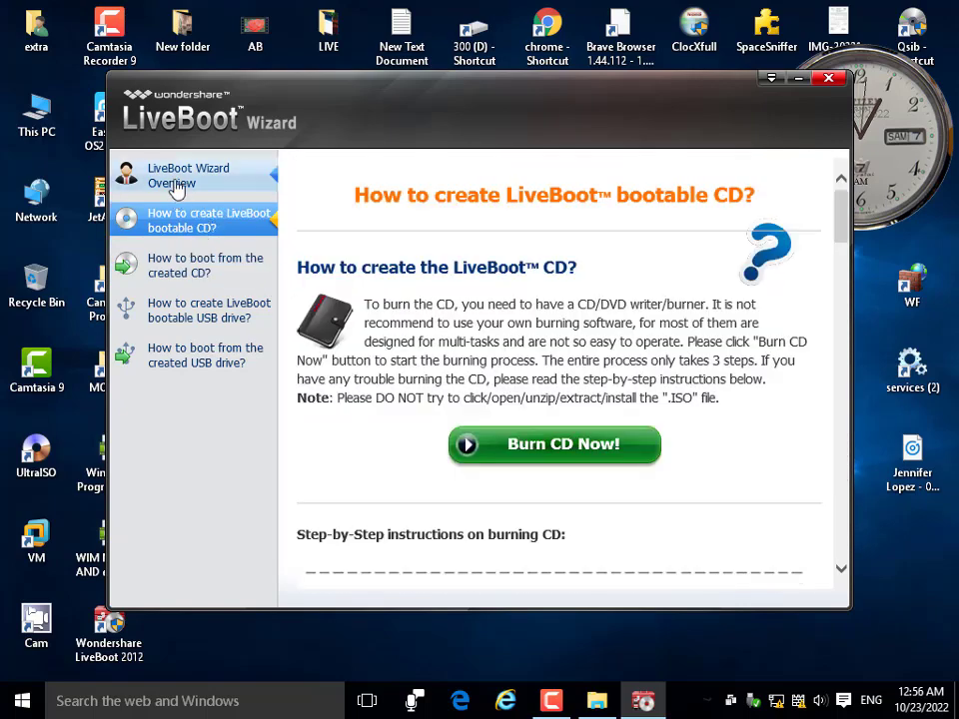
{"action": "scroll", "coordinate": [499, 379], "scroll_direction": "down", "scroll_amount": 17}
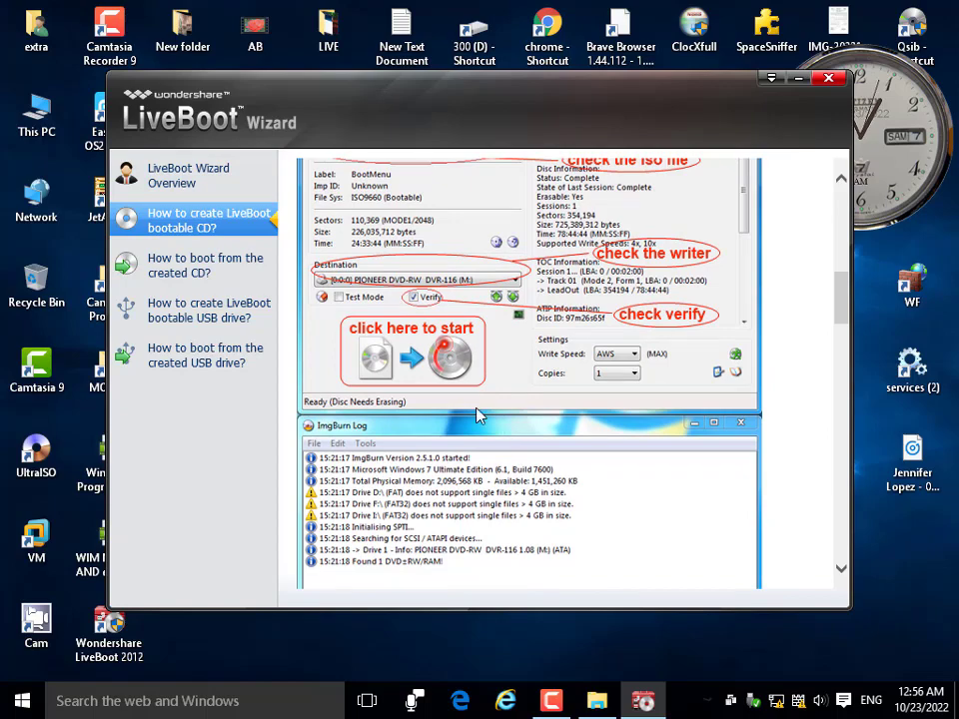
{"action": "scroll", "coordinate": [476, 414], "scroll_direction": "down", "scroll_amount": 6}
{"action": "scroll", "coordinate": [499, 400], "scroll_direction": "up", "scroll_amount": 9}
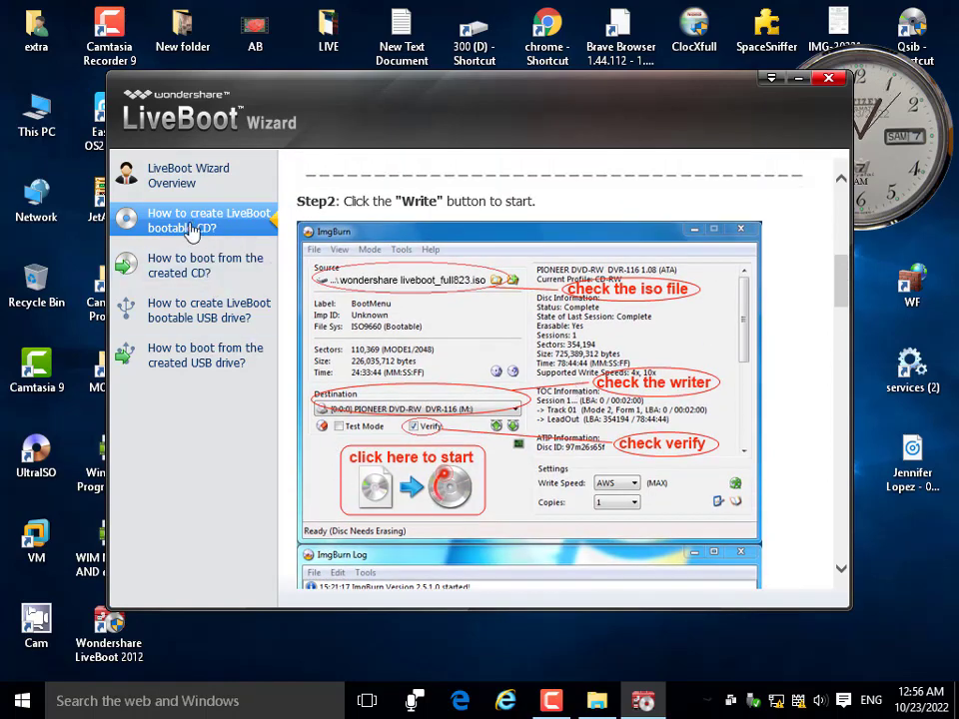
{"action": "left_click", "coordinate": [205, 268]}
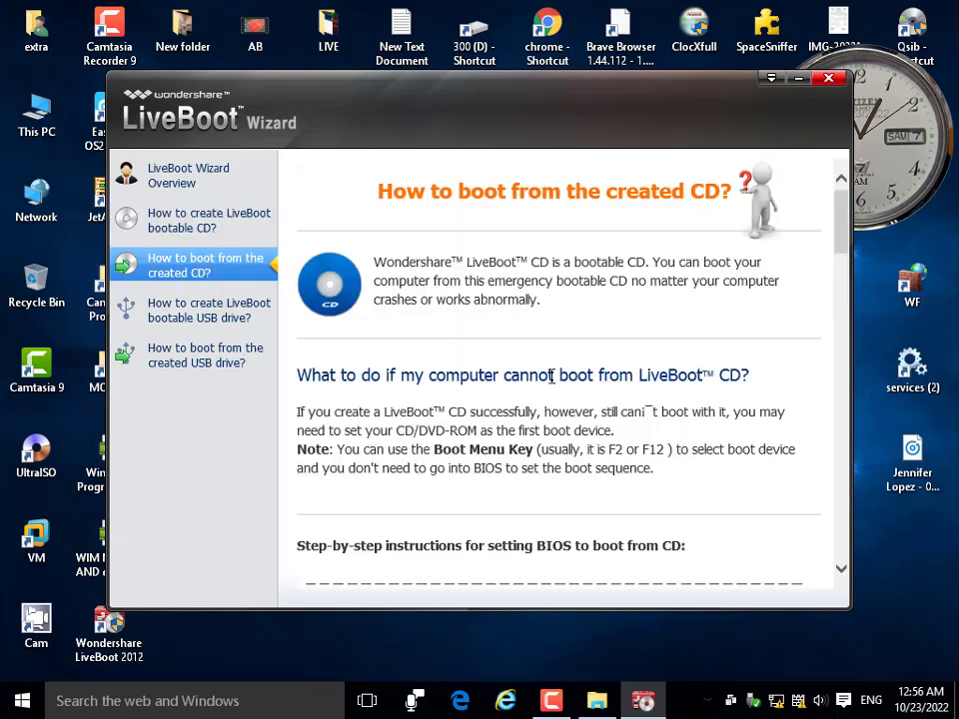
{"action": "scroll", "coordinate": [552, 376], "scroll_direction": "down", "scroll_amount": 5}
{"action": "scroll", "coordinate": [551, 380], "scroll_direction": "down", "scroll_amount": 15}
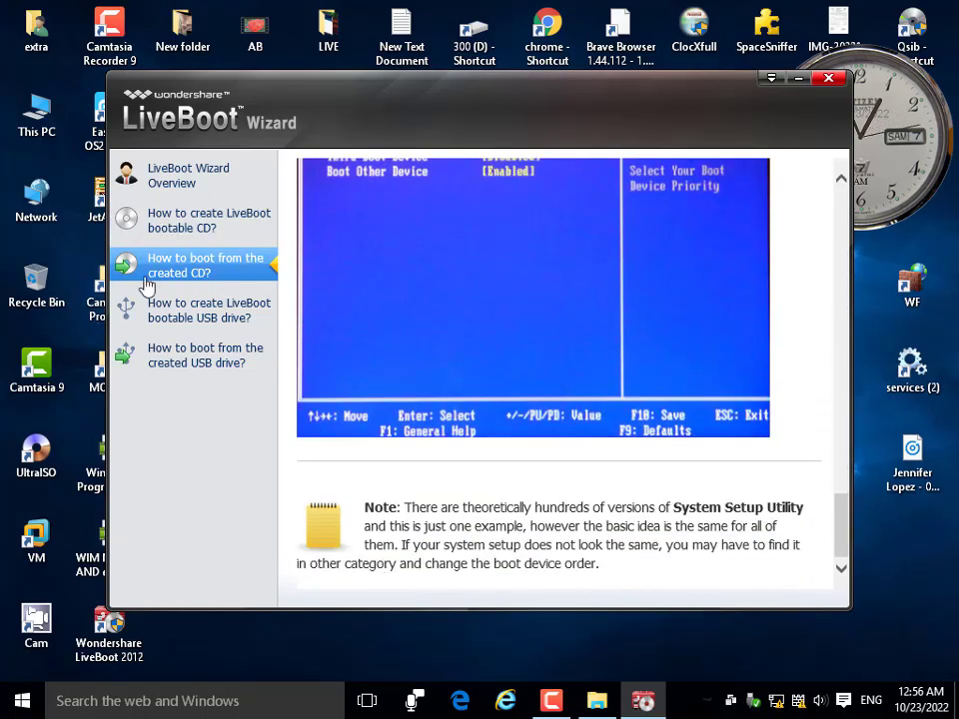
{"action": "left_click", "coordinate": [212, 316]}
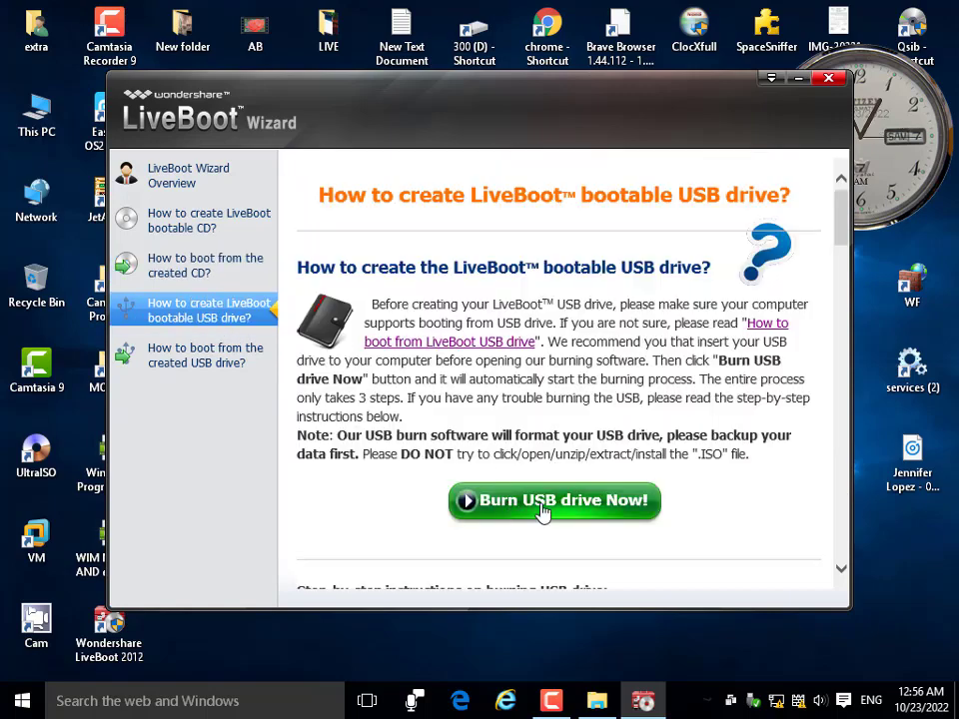
Read the wizard's guide on booting from the USB drive.
{"action": "scroll", "coordinate": [680, 488], "scroll_direction": "down", "scroll_amount": 6}
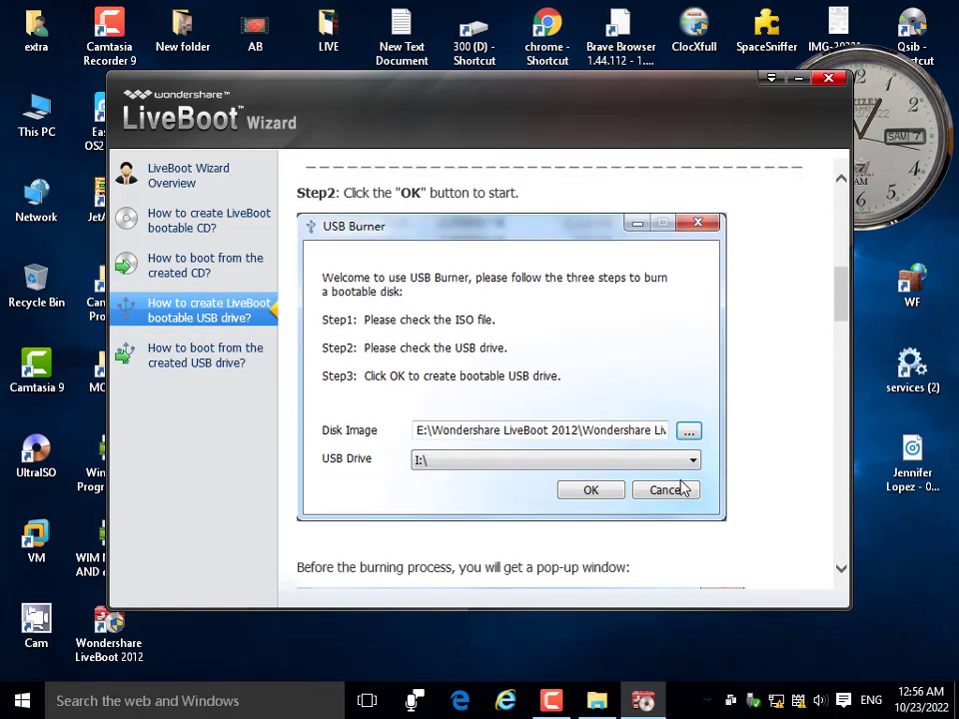
{"action": "left_click", "coordinate": [204, 362]}
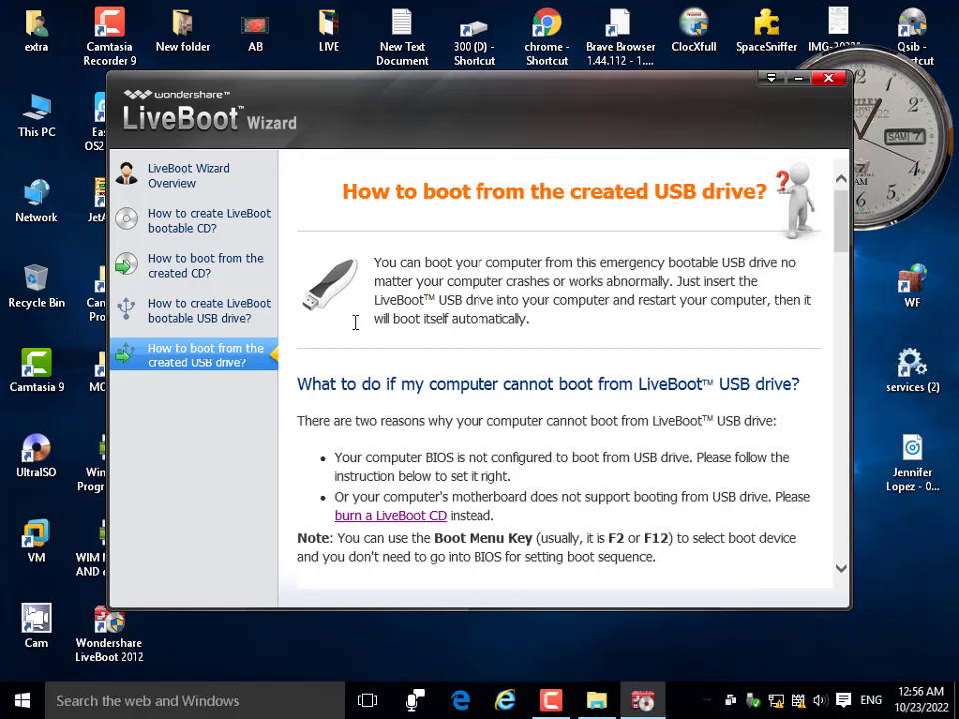
{"action": "scroll", "coordinate": [416, 321], "scroll_direction": "down", "scroll_amount": 10}
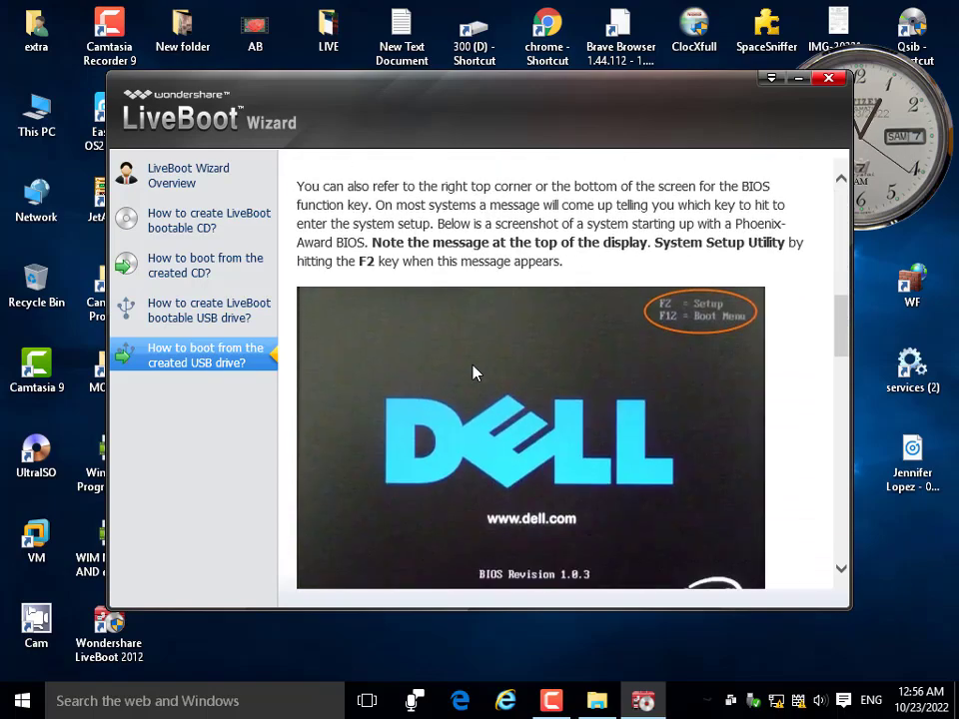
{"action": "scroll", "coordinate": [488, 374], "scroll_direction": "down", "scroll_amount": 6}
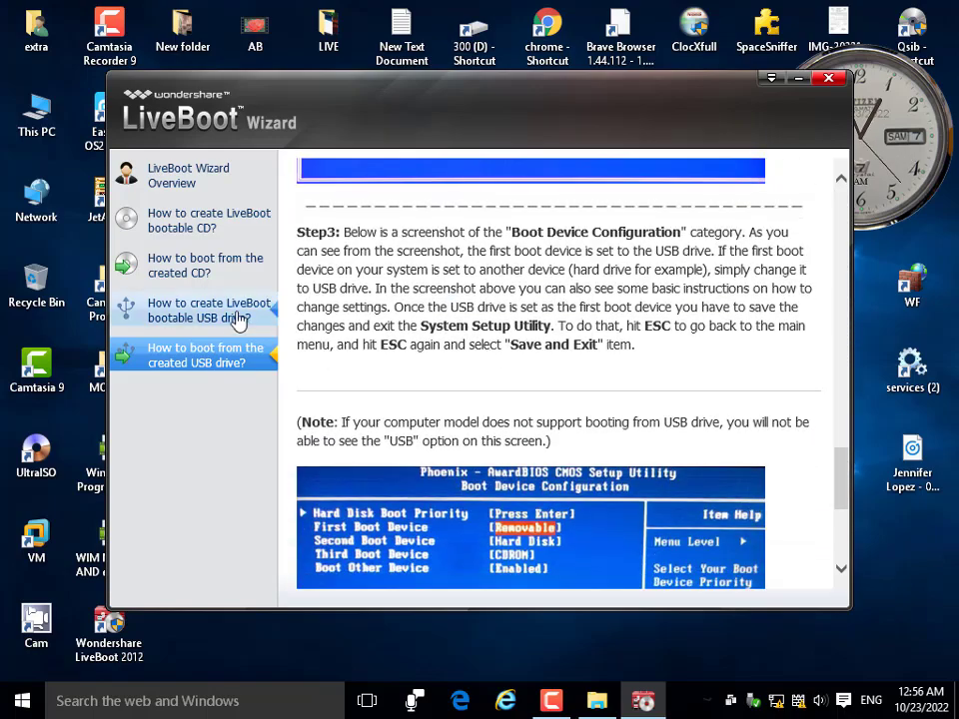
Scroll through the 'How to create LiveBoot bootable USB drive?' guide and back to its top.
{"action": "left_click", "coordinate": [211, 318]}
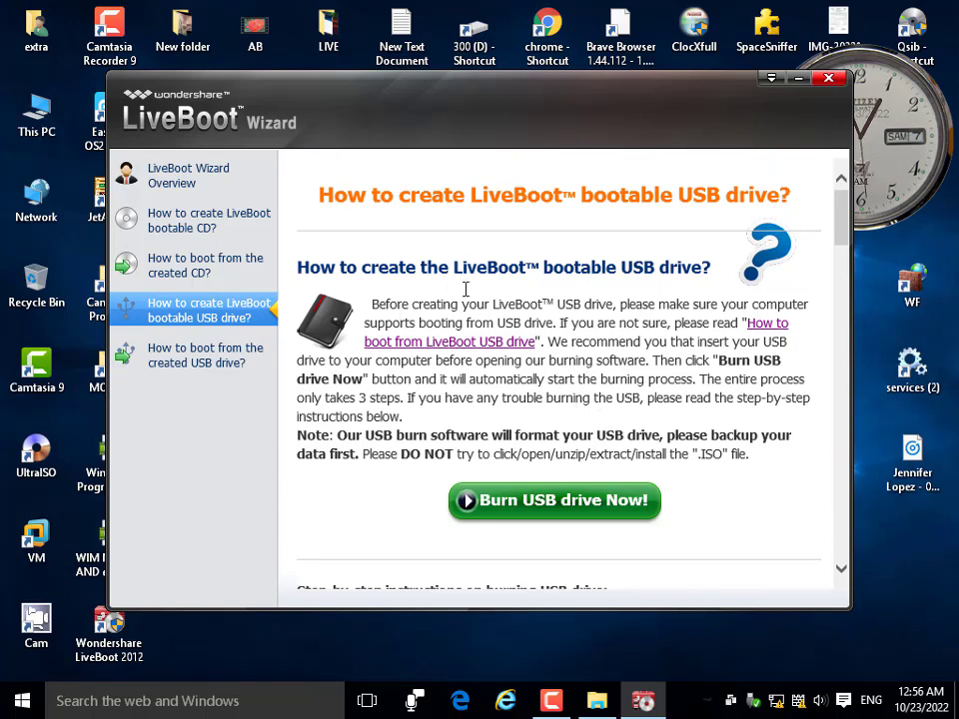
{"action": "scroll", "coordinate": [673, 282], "scroll_direction": "down", "scroll_amount": 3}
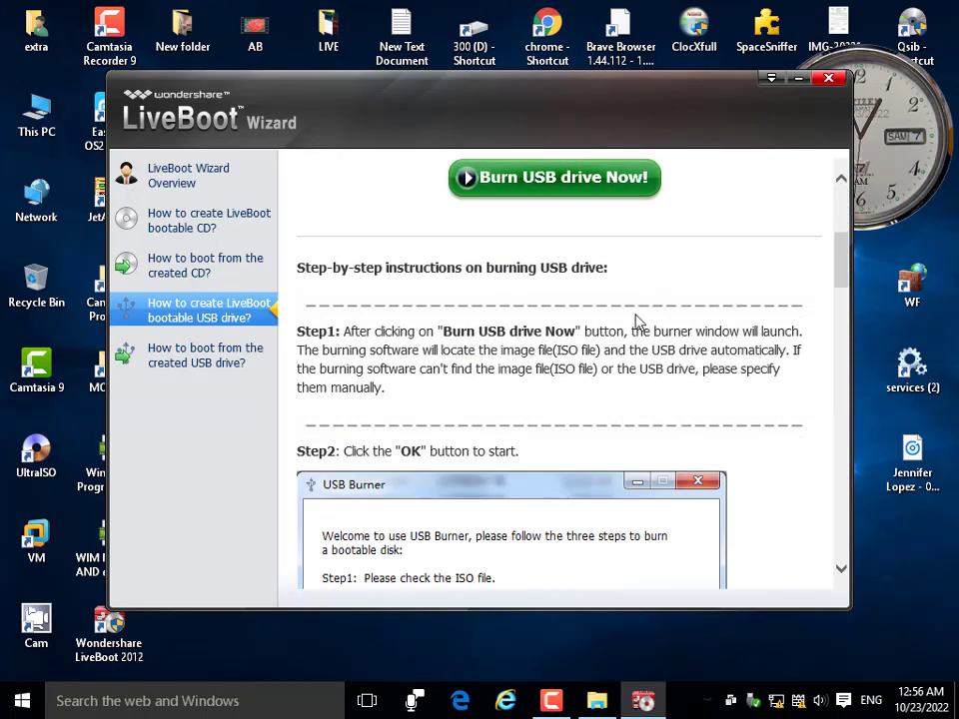
{"action": "scroll", "coordinate": [600, 340], "scroll_direction": "down", "scroll_amount": 3}
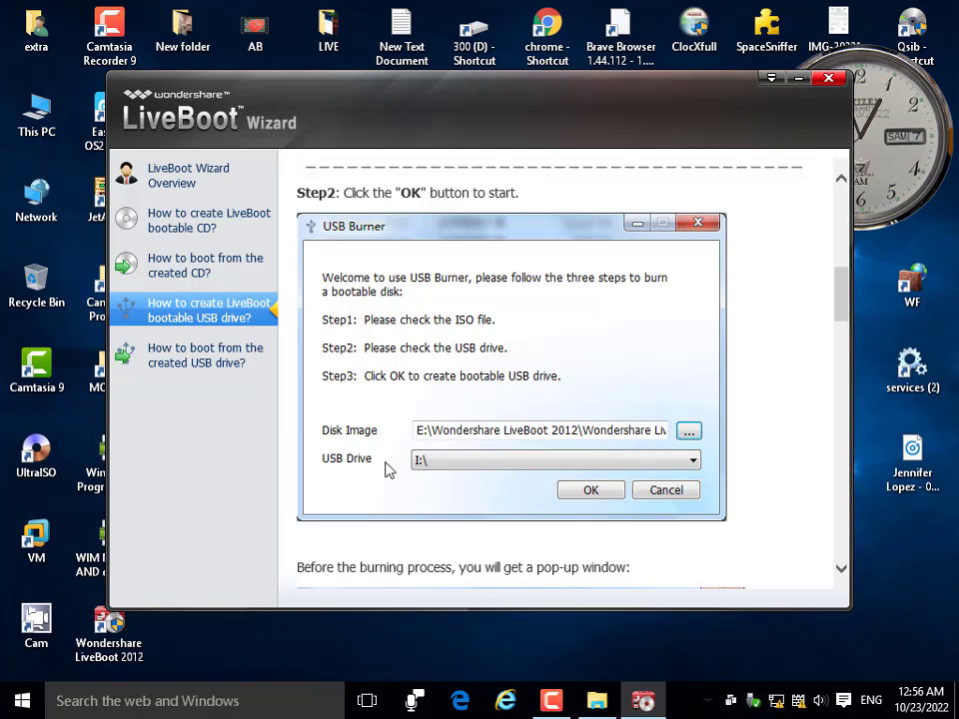
{"action": "scroll", "coordinate": [503, 538], "scroll_direction": "down", "scroll_amount": 18}
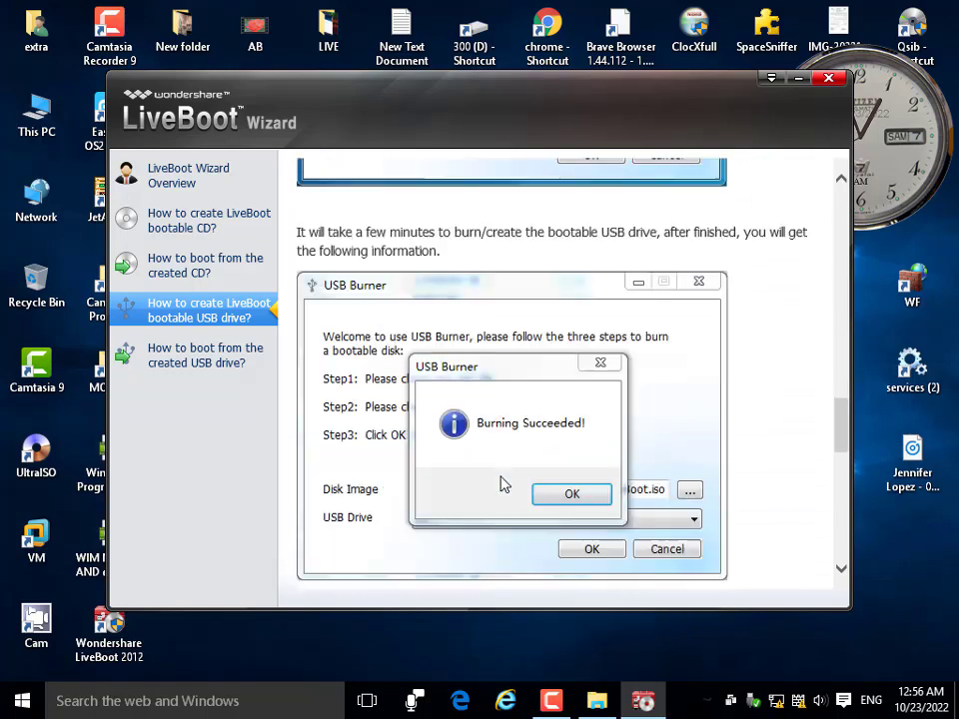
{"action": "scroll", "coordinate": [505, 484], "scroll_direction": "down", "scroll_amount": 5}
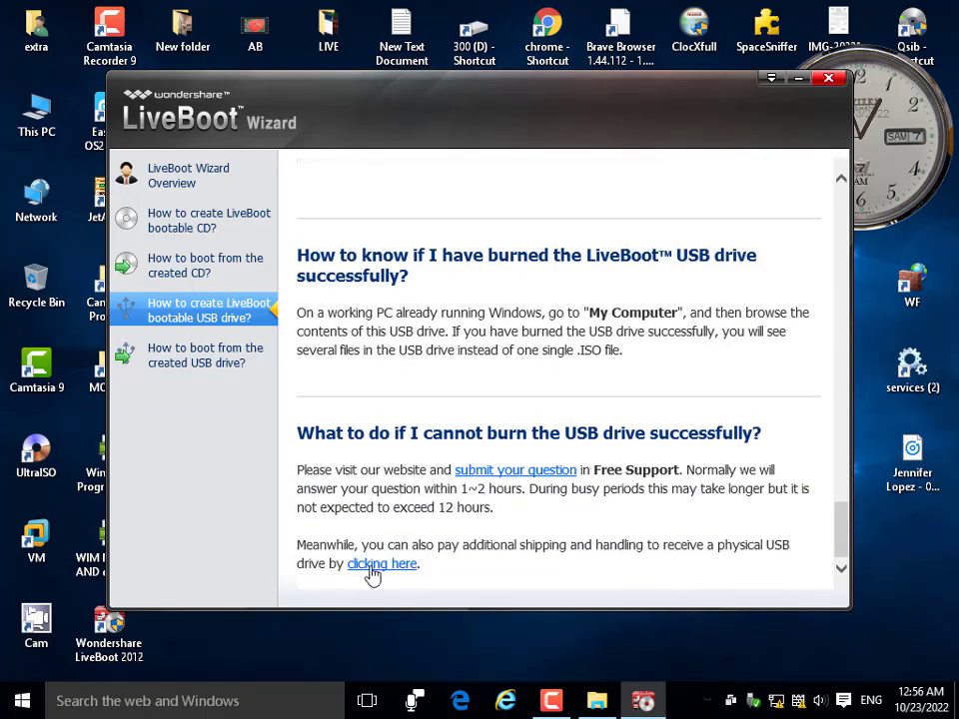
{"action": "scroll", "coordinate": [648, 536], "scroll_direction": "up", "scroll_amount": 5}
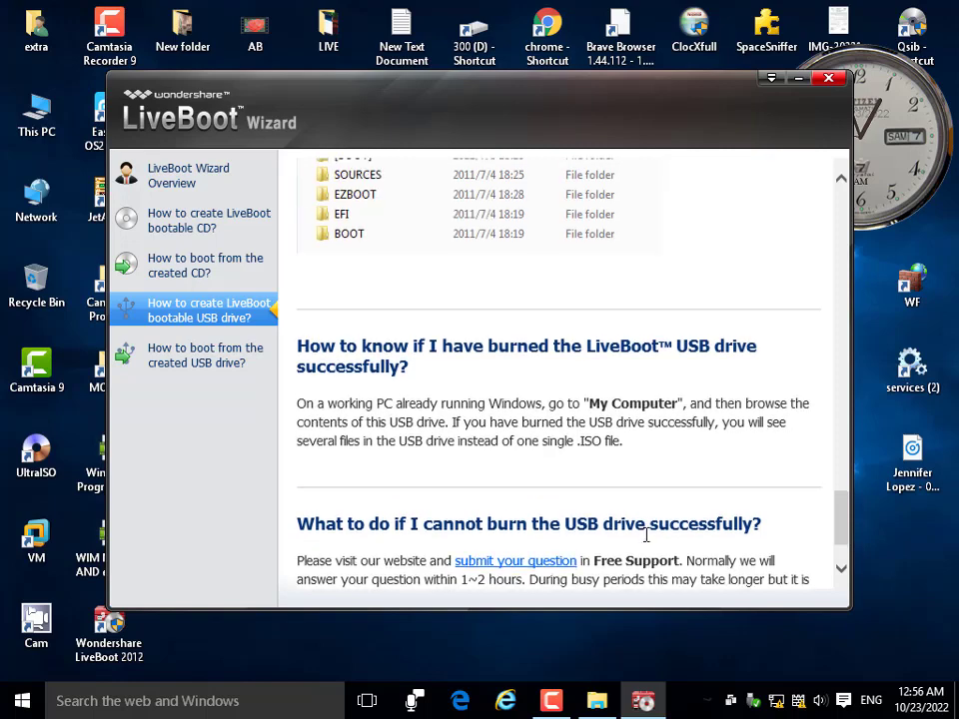
{"action": "scroll", "coordinate": [473, 482], "scroll_direction": "up", "scroll_amount": 3}
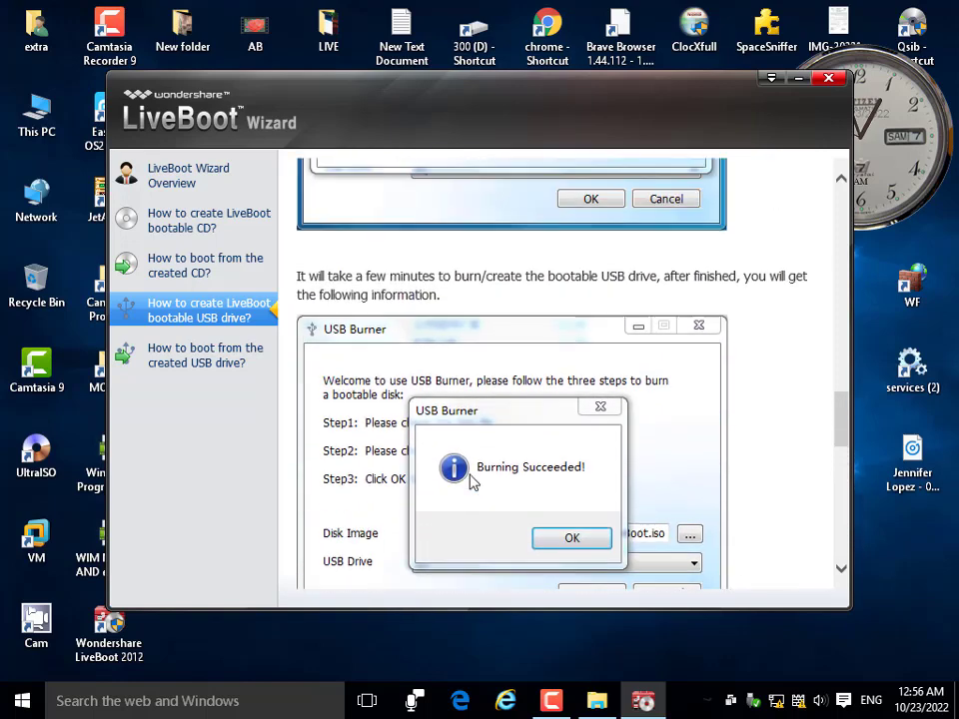
{"action": "scroll", "coordinate": [527, 513], "scroll_direction": "down", "scroll_amount": 2}
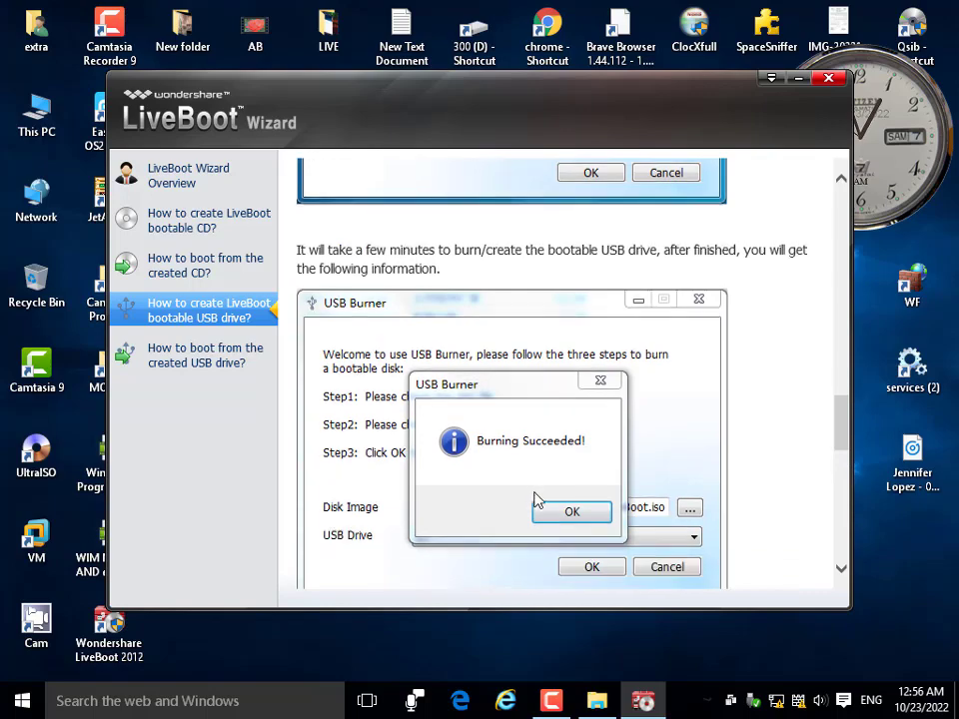
{"action": "scroll", "coordinate": [622, 364], "scroll_direction": "up", "scroll_amount": 3}
{"action": "scroll", "coordinate": [623, 365], "scroll_direction": "up", "scroll_amount": 10}
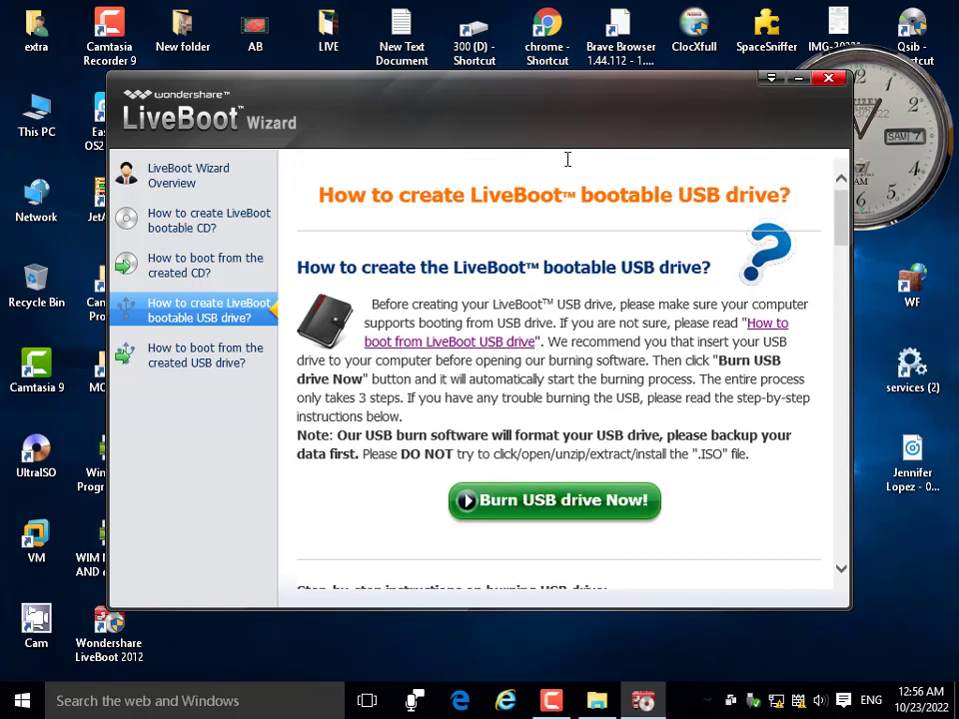
Minimize the LiveBoot wizard and bring the Explorer window up to the H:\0 LIVE folder.
{"action": "left_click", "coordinate": [802, 79]}
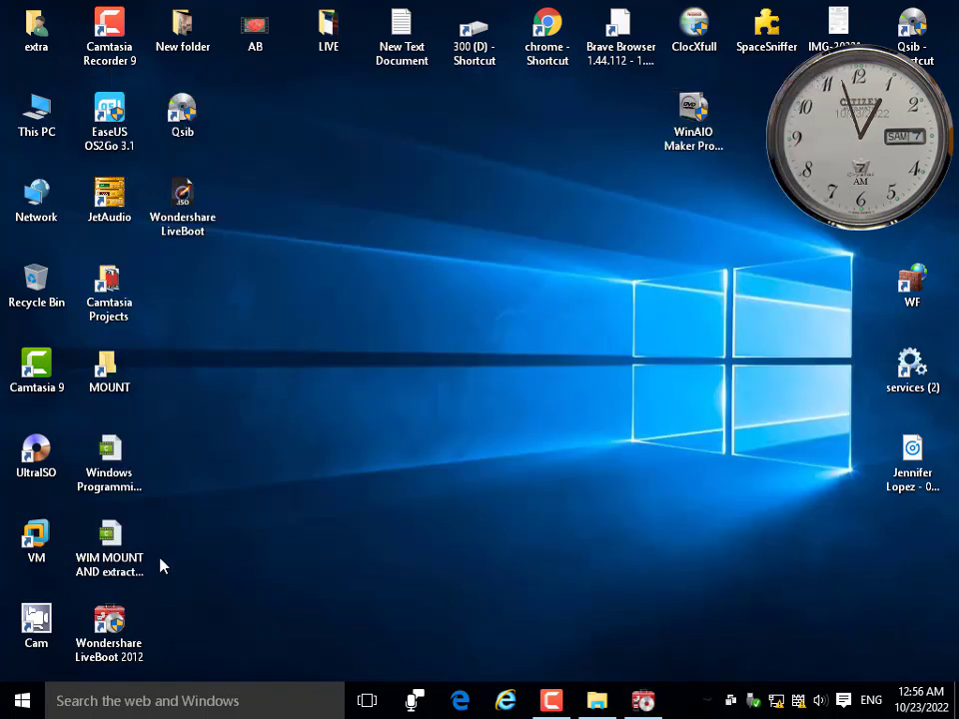
{"action": "left_click", "coordinate": [109, 627]}
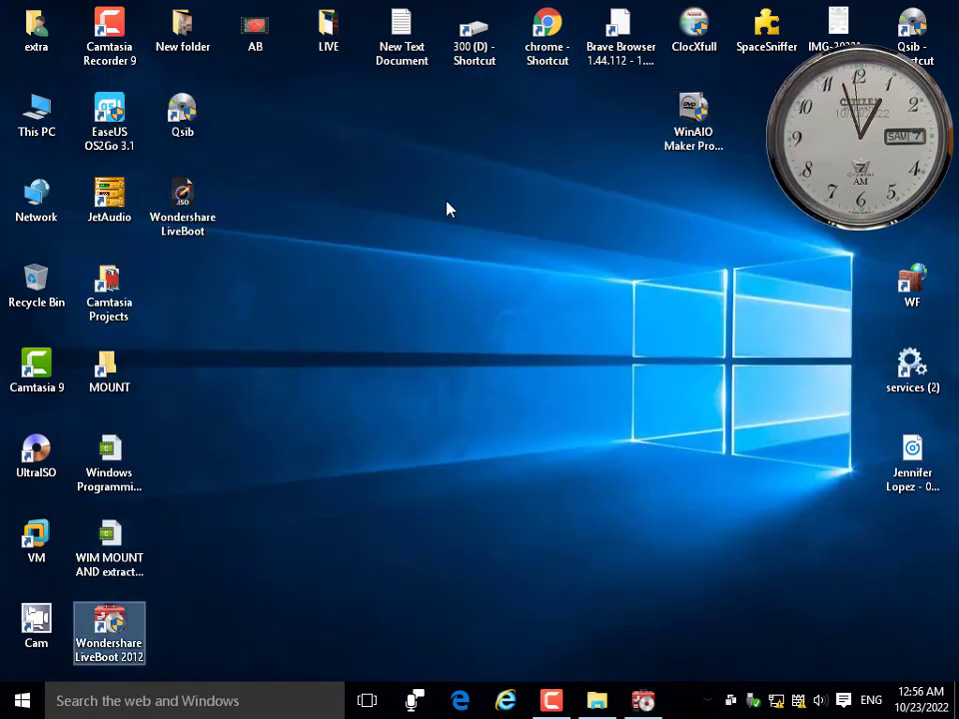
{"action": "left_click", "coordinate": [182, 205]}
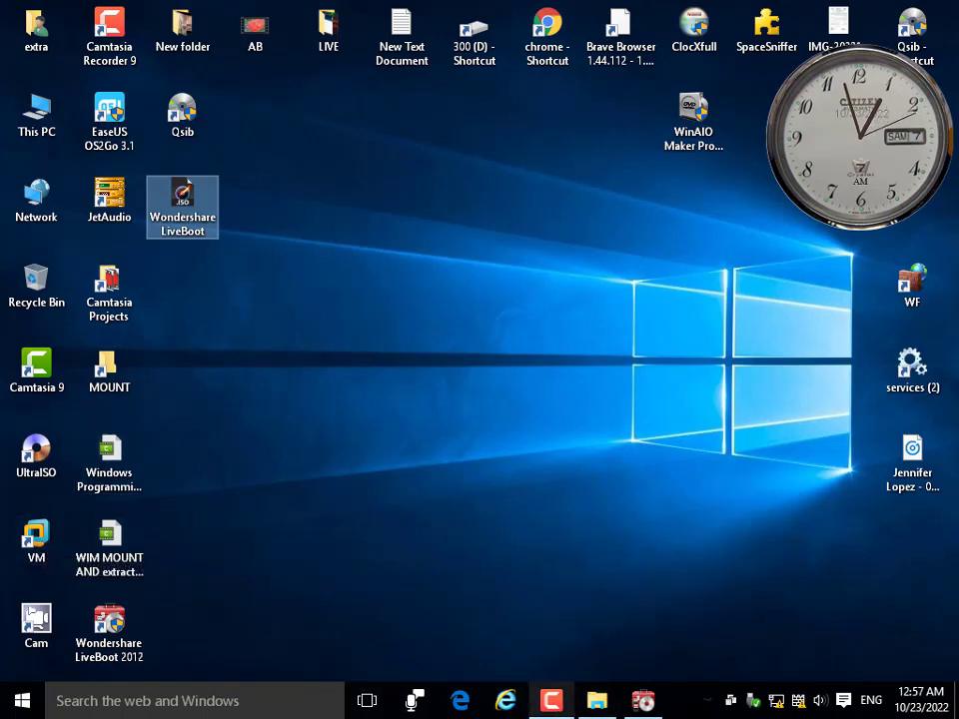
{"action": "left_click", "coordinate": [594, 702]}
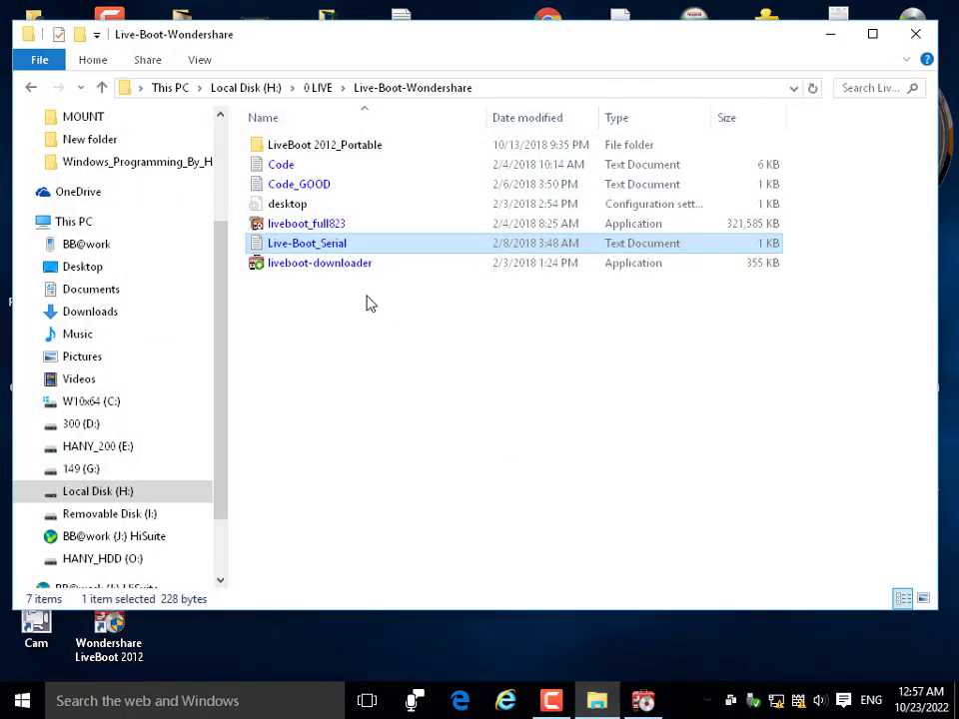
{"action": "left_click", "coordinate": [101, 88]}
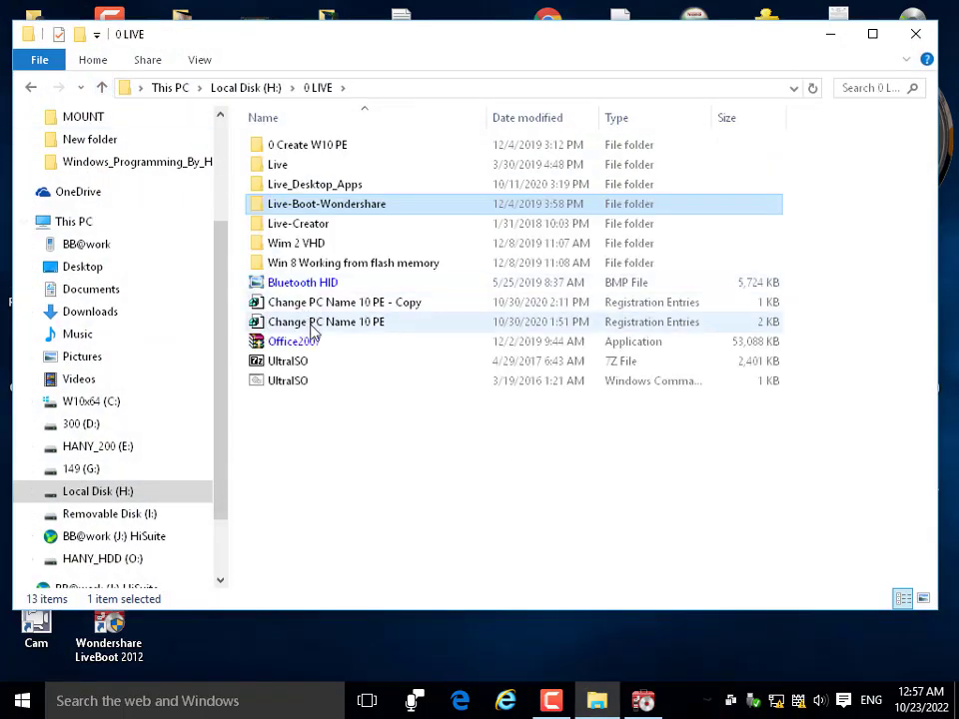
{"action": "left_click", "coordinate": [293, 226]}
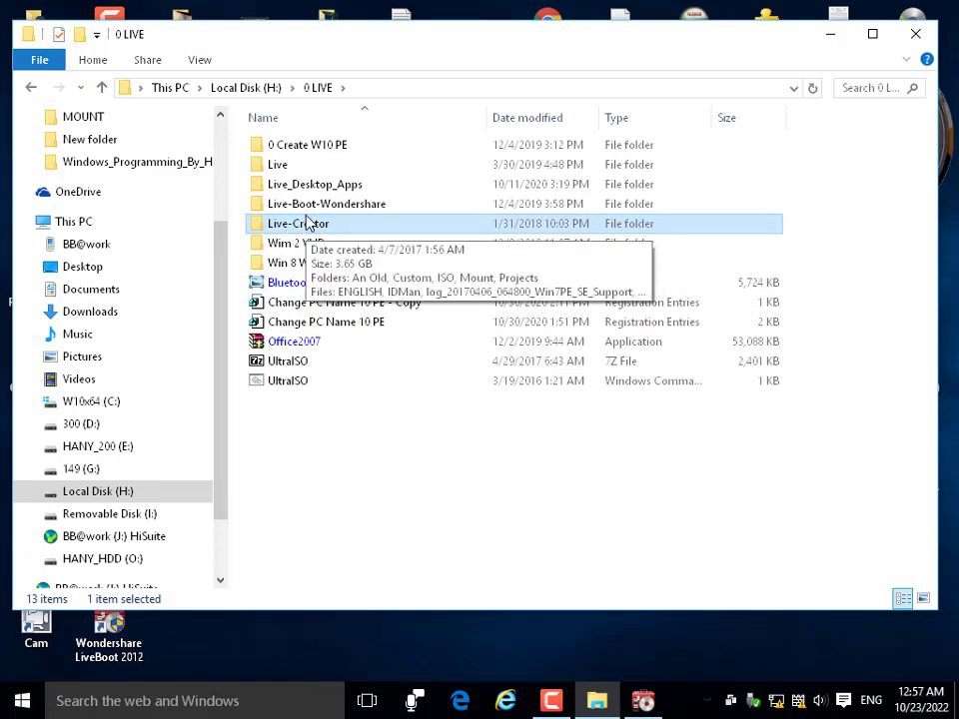
{"action": "left_click_drag", "start_coordinate": [281, 47], "coordinate": [443, 52]}
{"action": "left_click", "coordinate": [110, 630]}
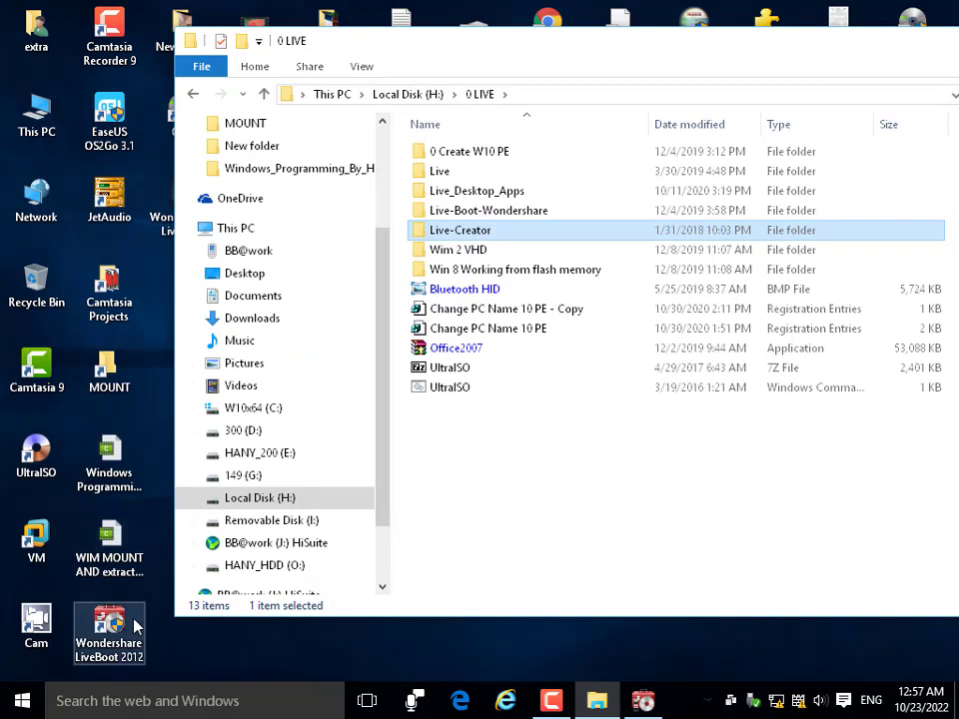
Browse 0 Create W10 PE and its Win10PE_SE_2019-03-01 subfolder, then return to 0 LIVE.
{"action": "double_click", "coordinate": [465, 153]}
{"action": "double_click", "coordinate": [432, 154]}
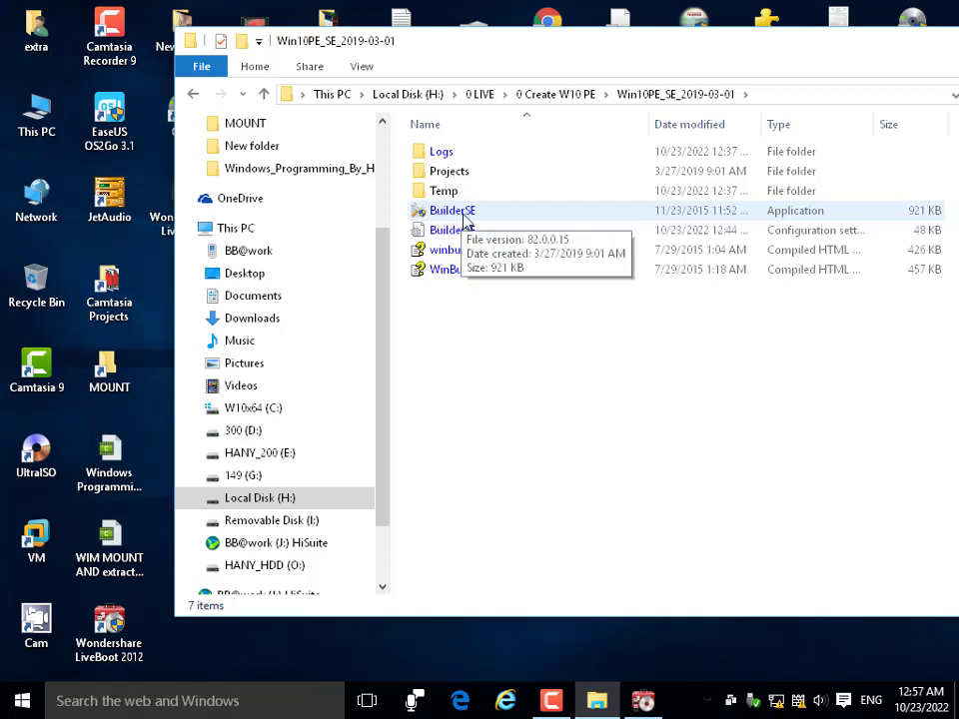
{"action": "left_click", "coordinate": [265, 95]}
{"action": "left_click", "coordinate": [265, 96]}
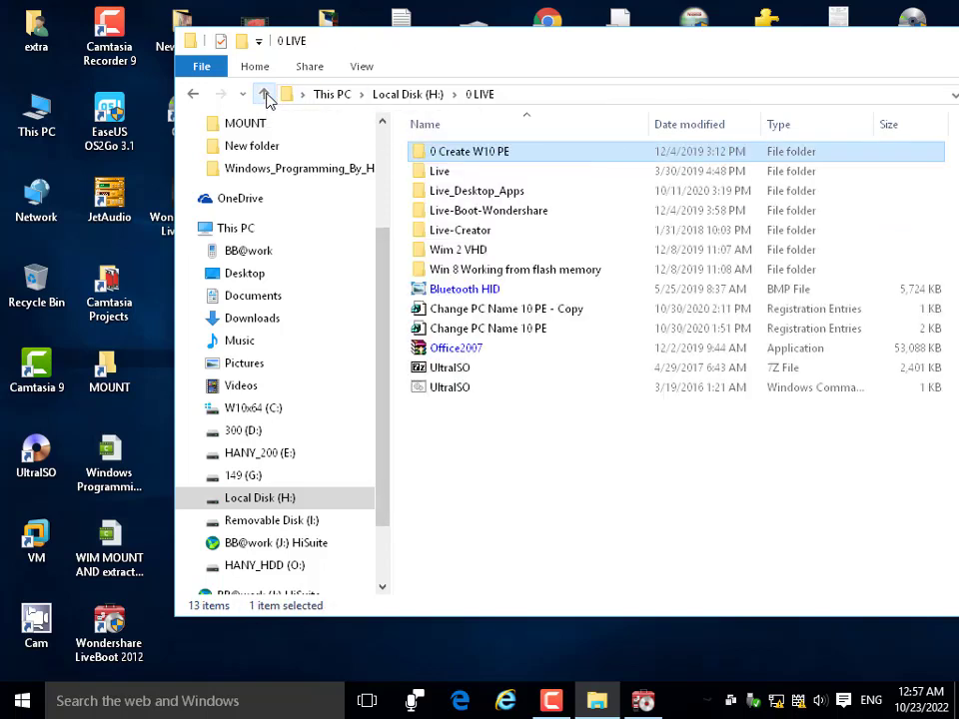
Open the Live-Creator folder and launch WinBuilder.exe.
{"action": "left_click", "coordinate": [445, 216]}
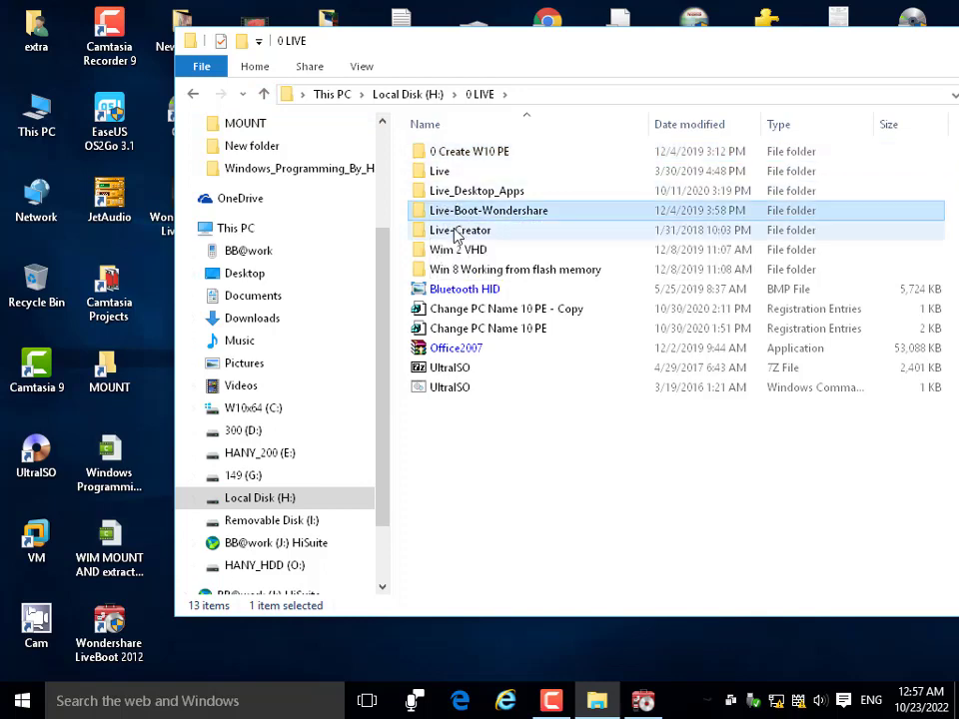
{"action": "left_click", "coordinate": [444, 236]}
{"action": "double_click", "coordinate": [444, 236]}
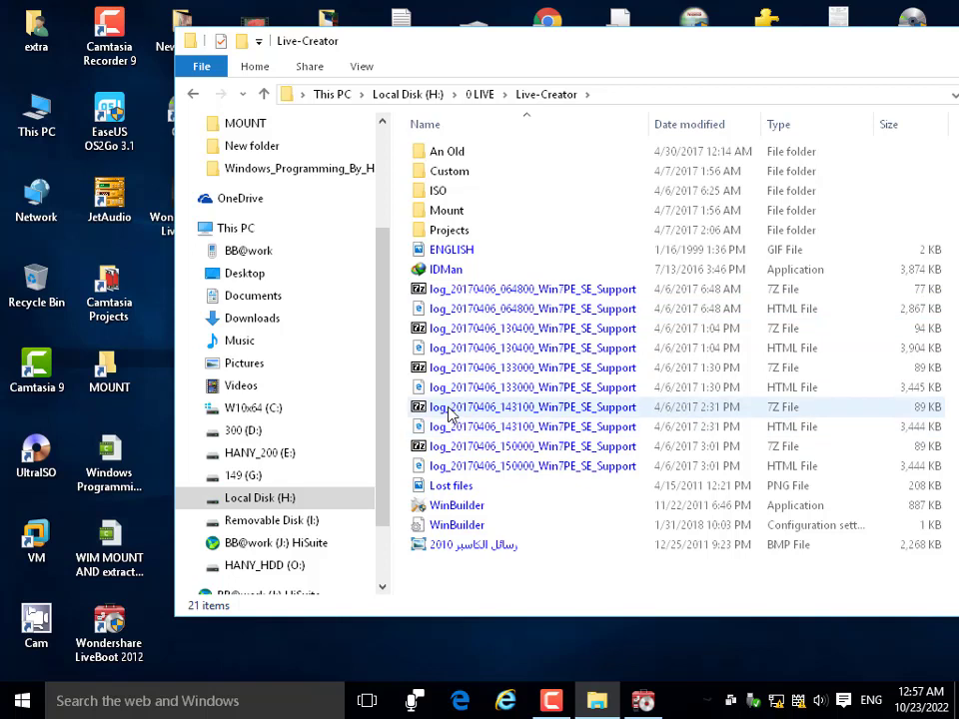
{"action": "left_click", "coordinate": [467, 509]}
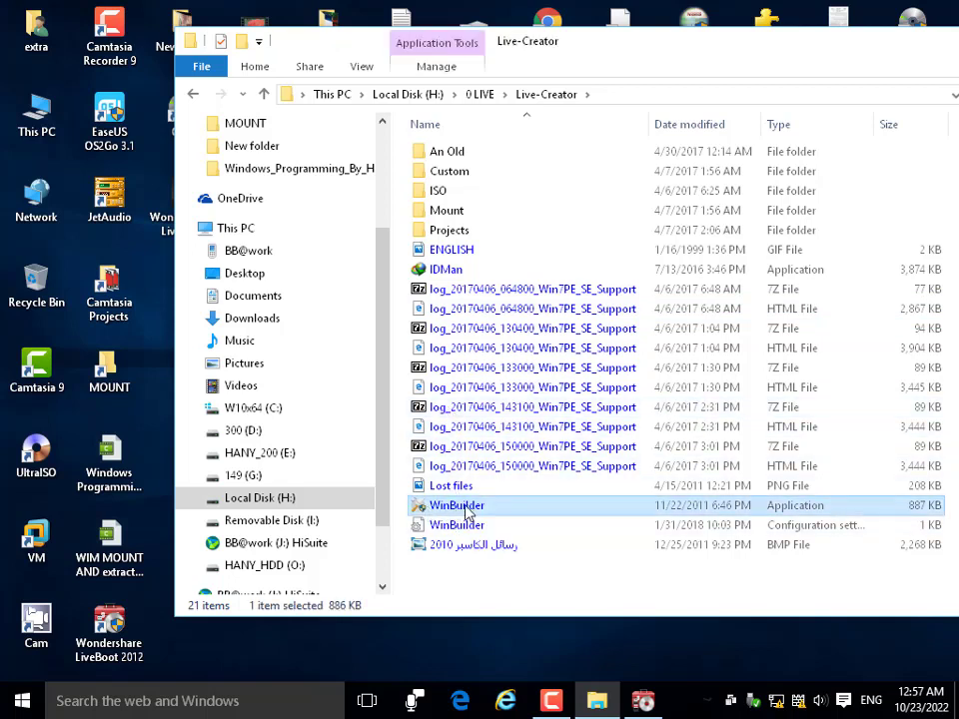
{"action": "double_click", "coordinate": [466, 509]}
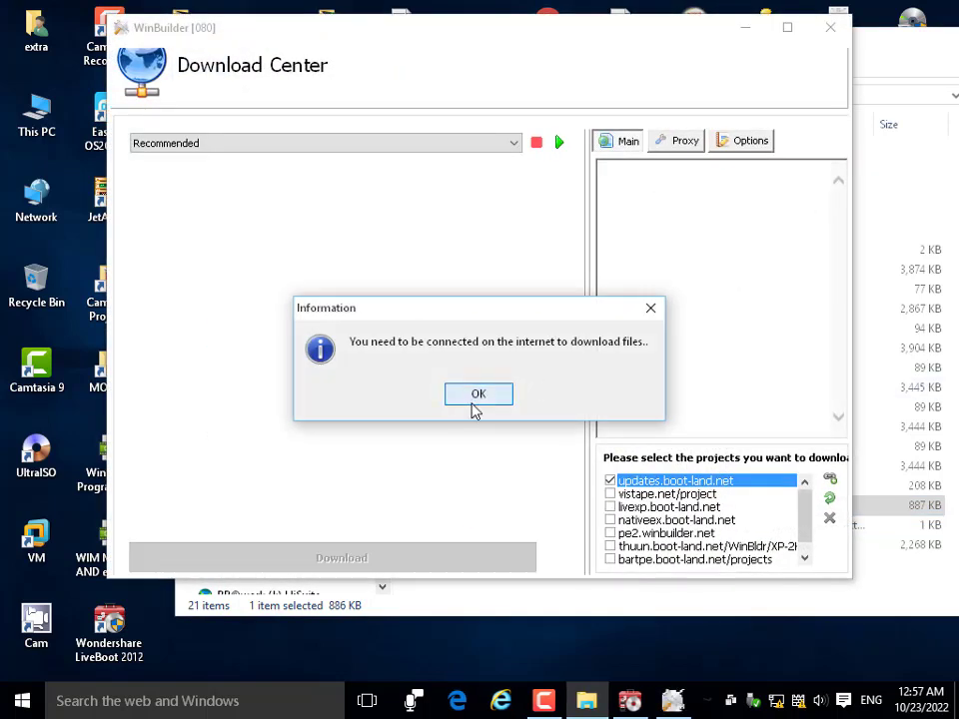
Dismiss WinBuilder's information message and set the Download Center preset to Minimum.
{"action": "left_click", "coordinate": [476, 396]}
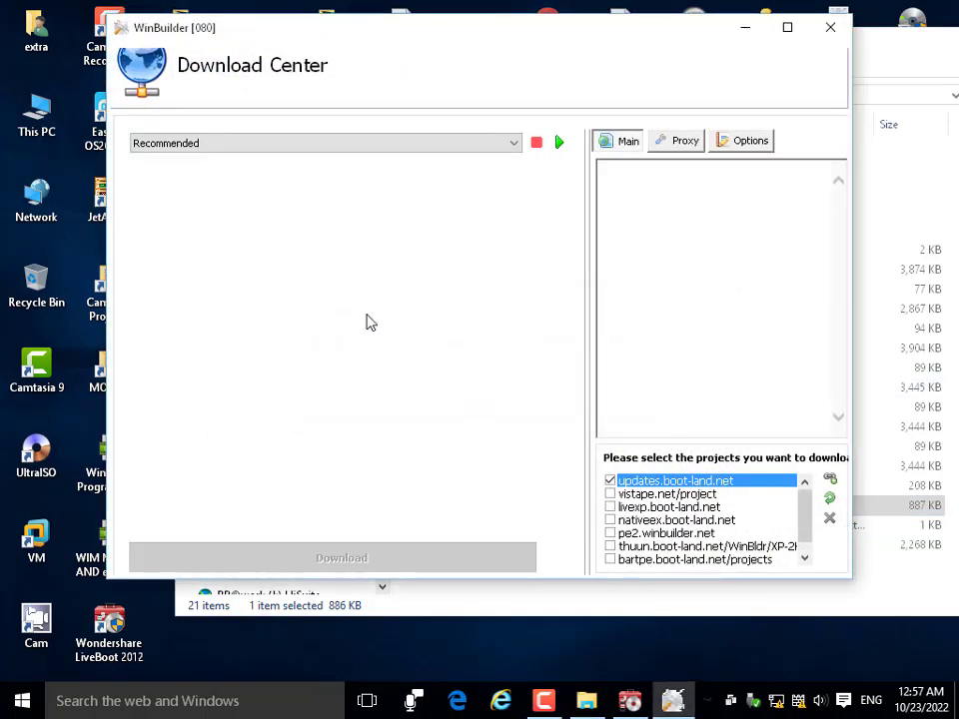
{"action": "left_click", "coordinate": [326, 145]}
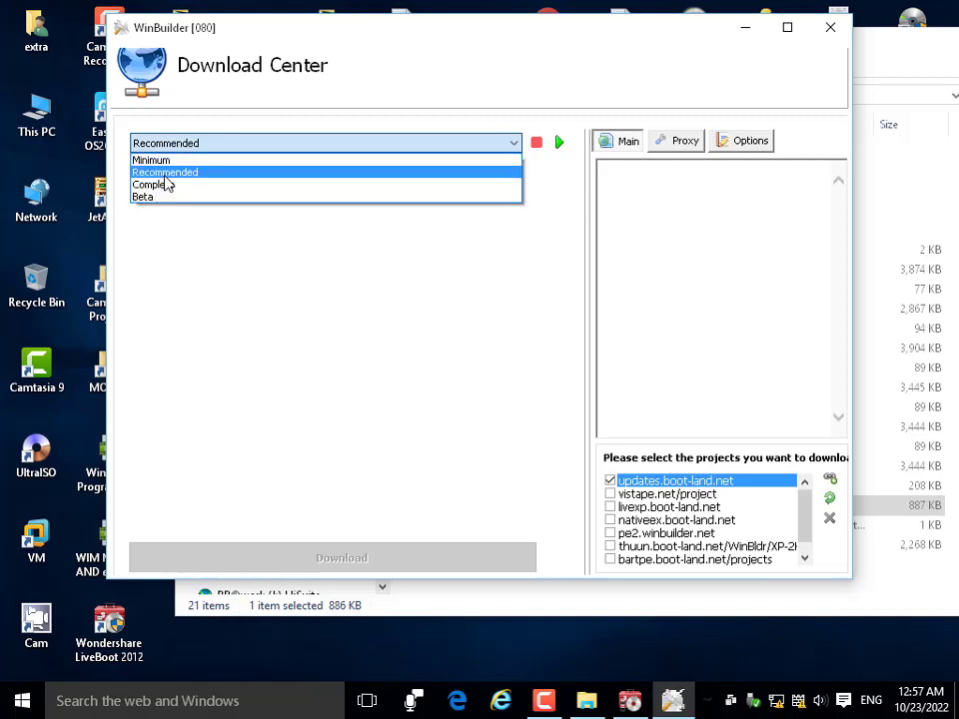
{"action": "left_click", "coordinate": [167, 173]}
{"action": "left_click", "coordinate": [193, 146]}
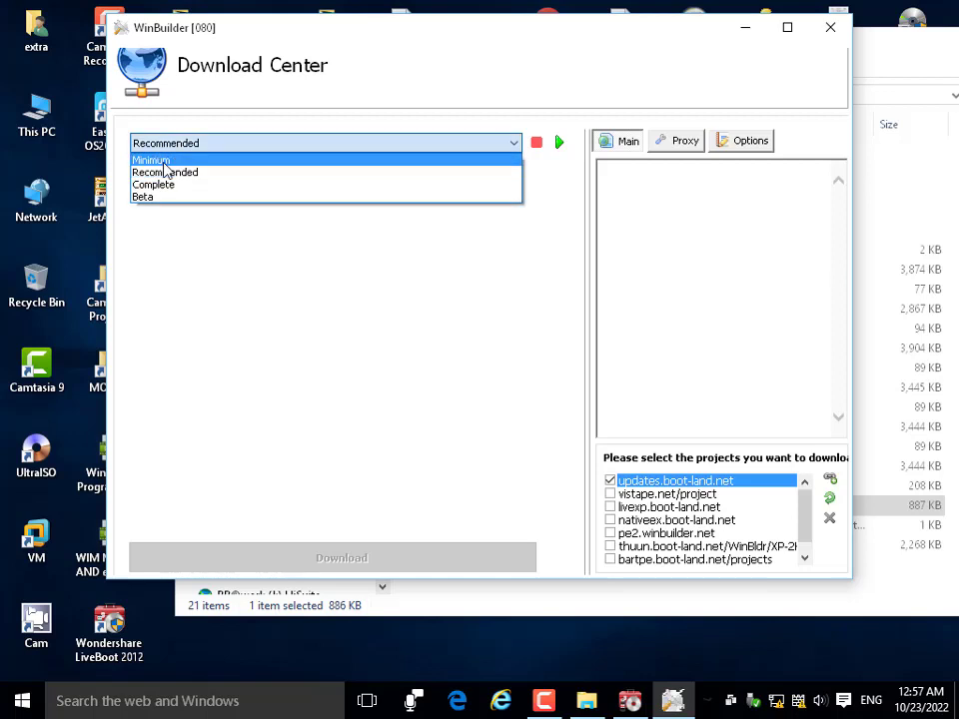
{"action": "left_click", "coordinate": [164, 160]}
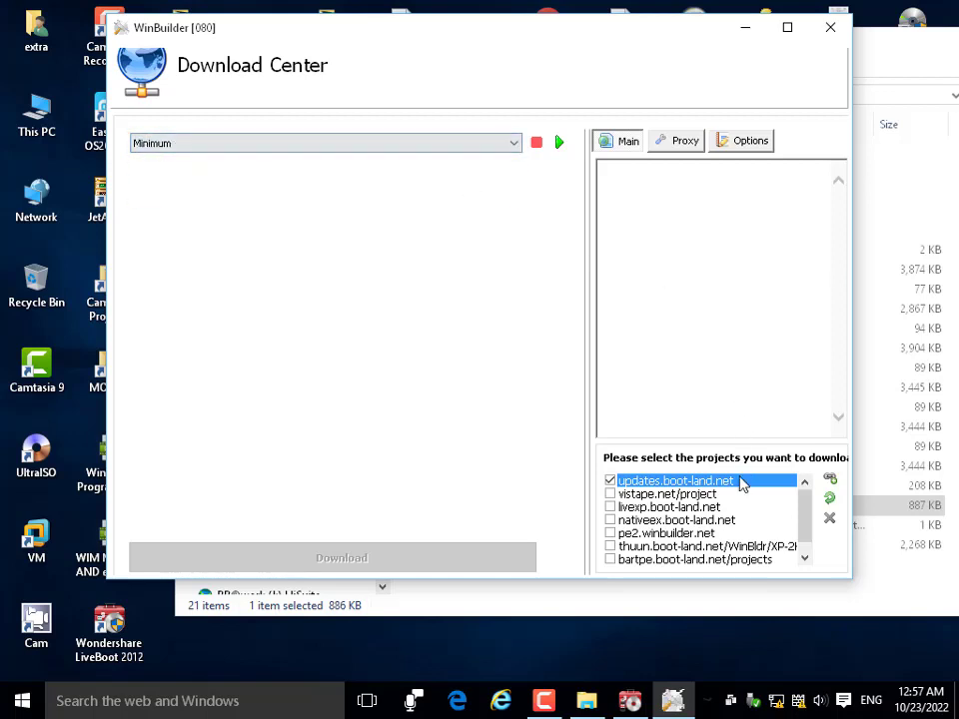
{"action": "scroll", "coordinate": [718, 497], "scroll_direction": "down", "scroll_amount": 1}
{"action": "scroll", "coordinate": [716, 500], "scroll_direction": "up", "scroll_amount": 1}
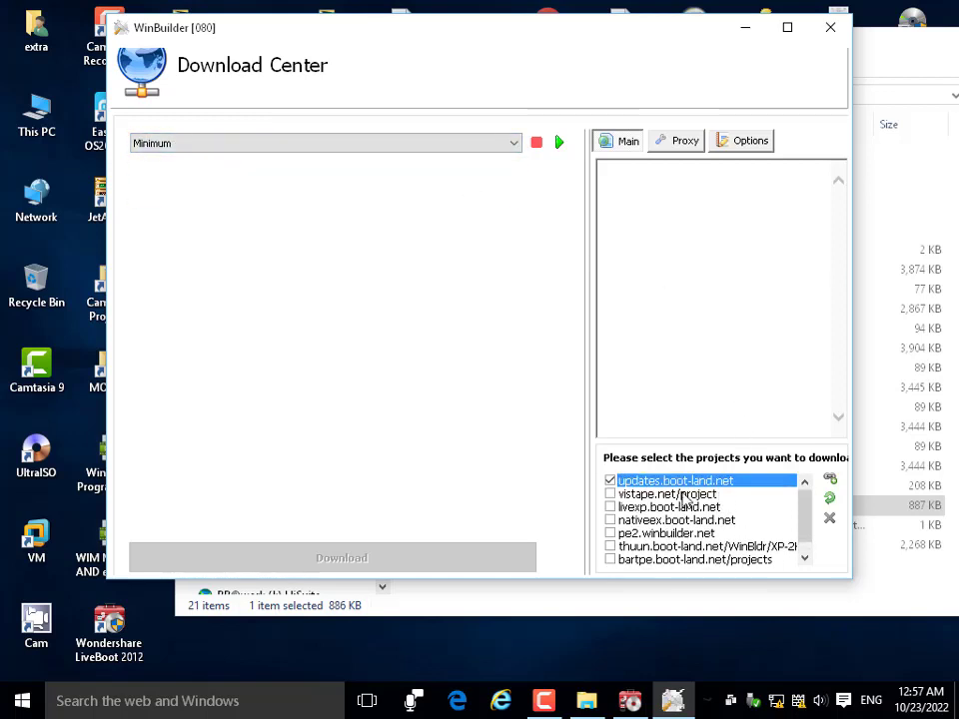
{"action": "scroll", "coordinate": [705, 517], "scroll_direction": "down", "scroll_amount": 1}
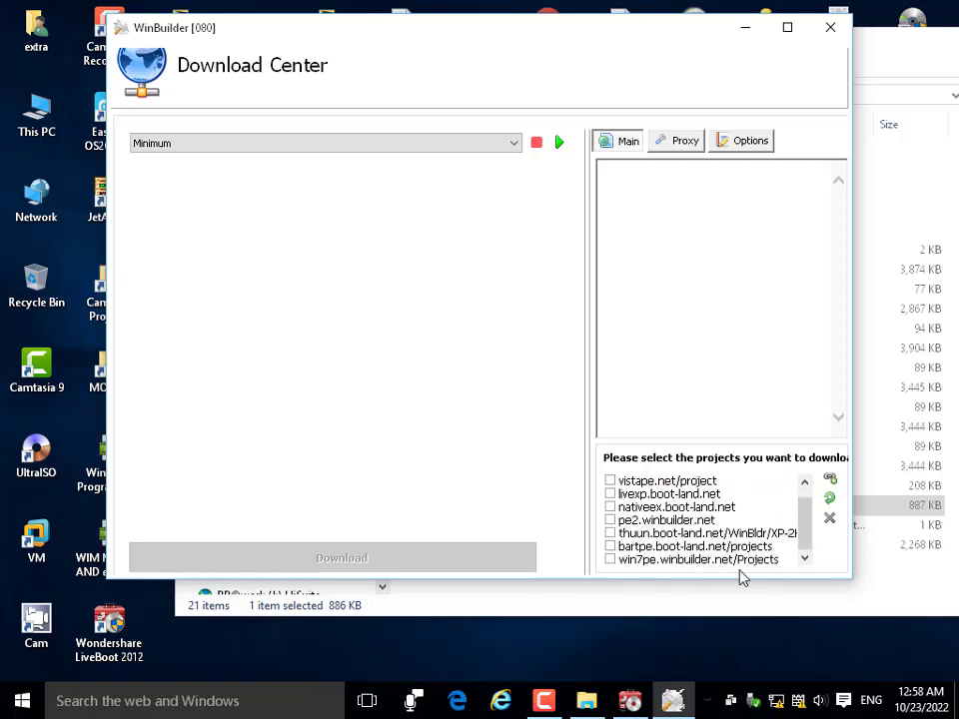
Widen the Download Center and check the win7pe.winbuilder.net/Projects project.
{"action": "left_click_drag", "start_coordinate": [857, 545], "coordinate": [950, 548]}
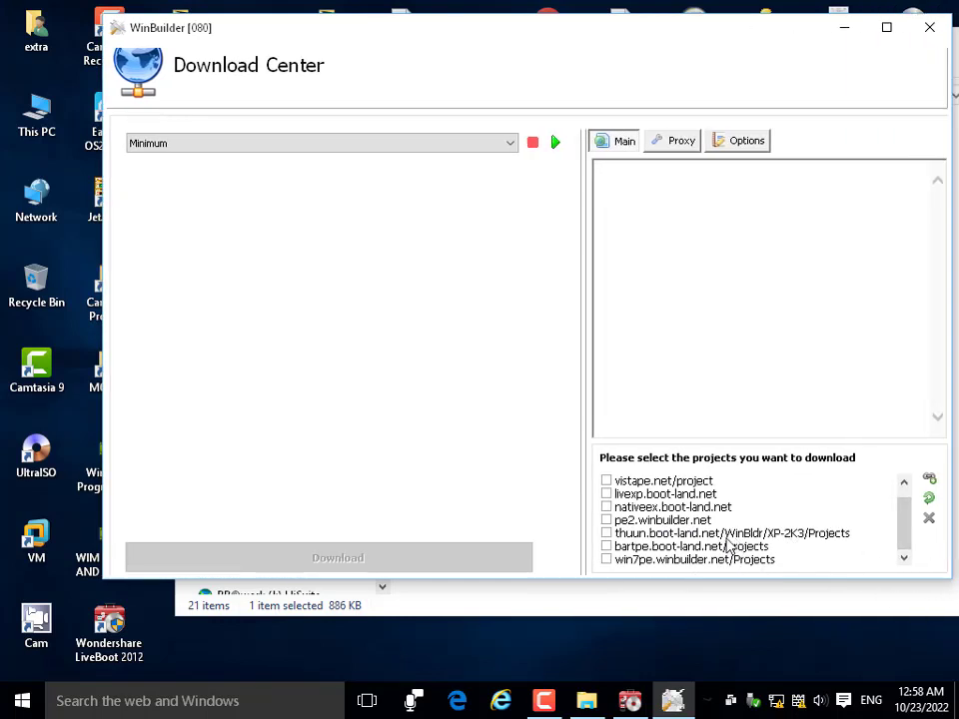
{"action": "scroll", "coordinate": [649, 535], "scroll_direction": "up", "scroll_amount": 1}
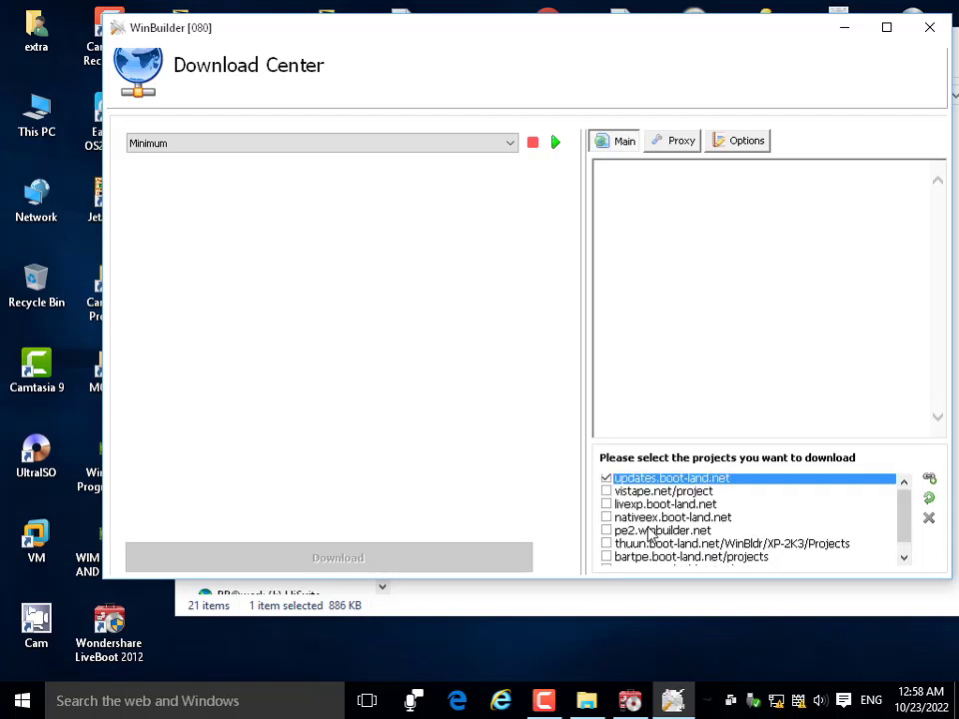
{"action": "scroll", "coordinate": [667, 562], "scroll_direction": "down", "scroll_amount": 1}
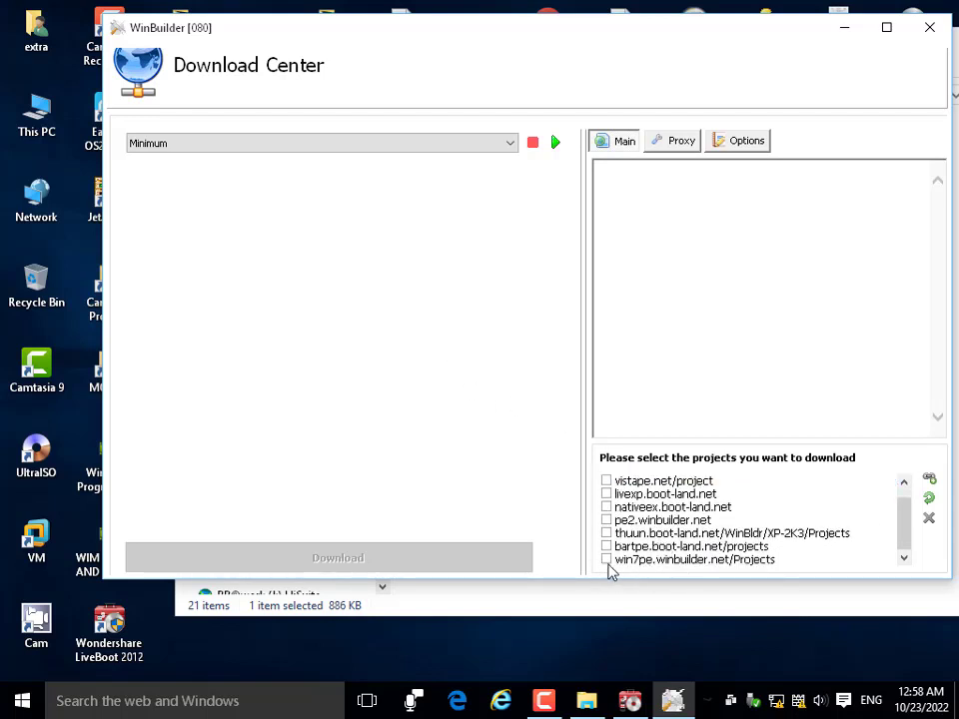
{"action": "left_click", "coordinate": [608, 561]}
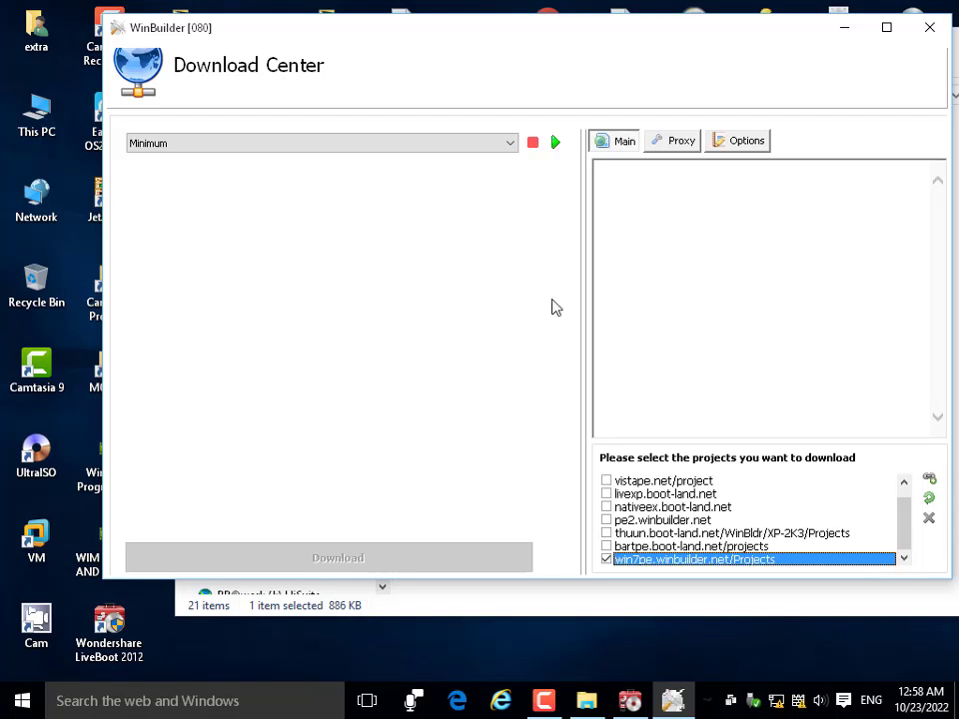
Close WinBuilder and open the first screenshot in 0 LIVE's Win 8 Working from flash memory folder.
{"action": "left_click", "coordinate": [930, 33]}
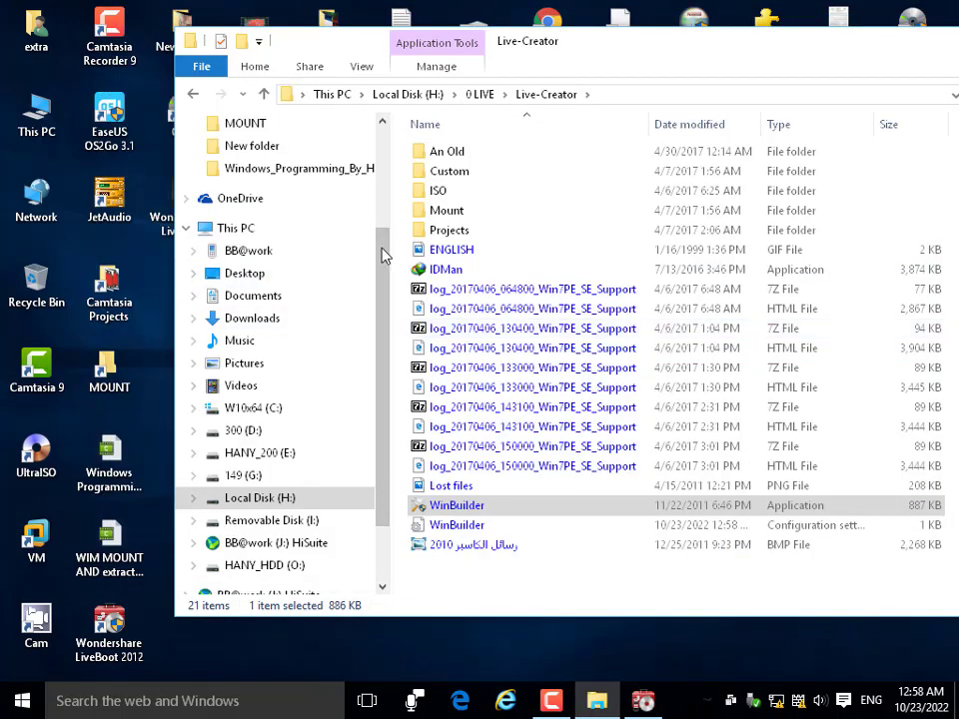
{"action": "left_click", "coordinate": [264, 94]}
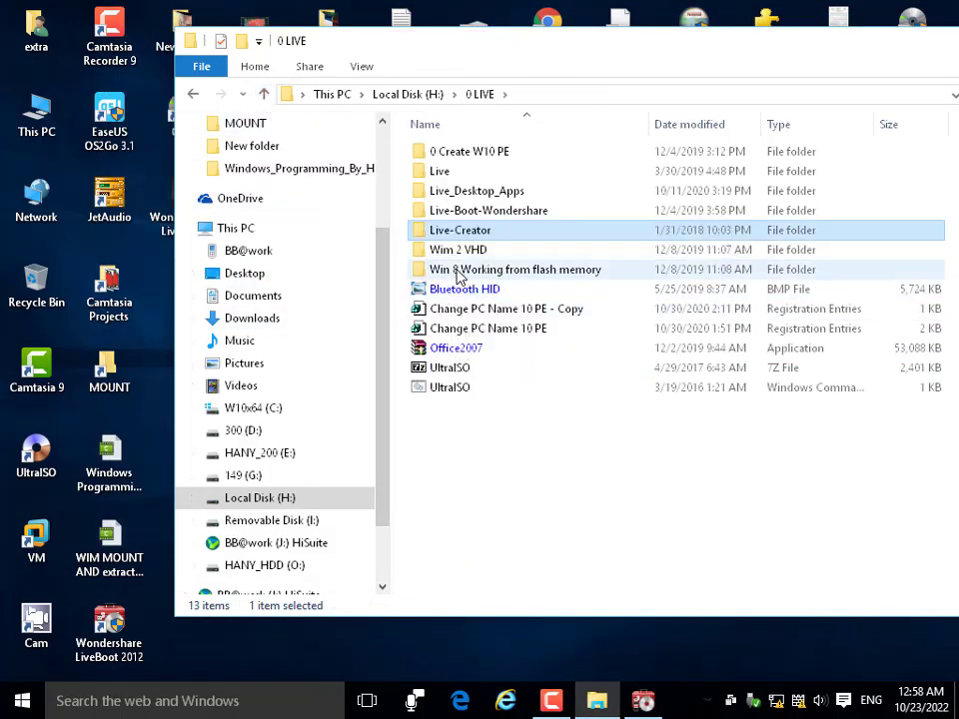
{"action": "double_click", "coordinate": [458, 276]}
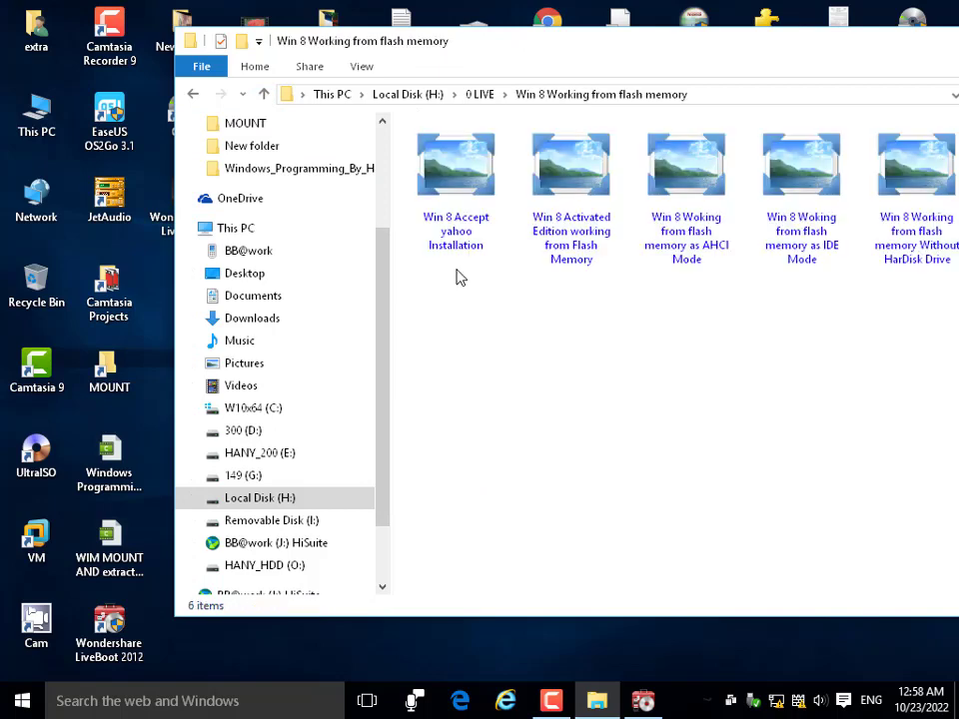
{"action": "double_click", "coordinate": [463, 180]}
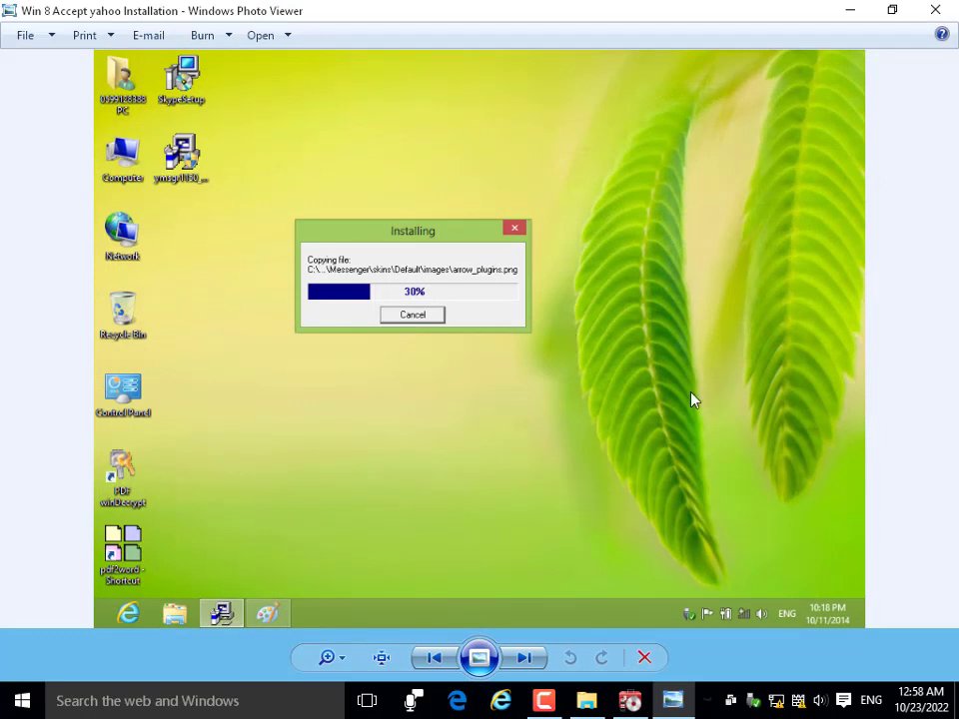
Page through the screenshots to the Device Manager image, then close Photo Viewer.
{"action": "left_click", "coordinate": [525, 658]}
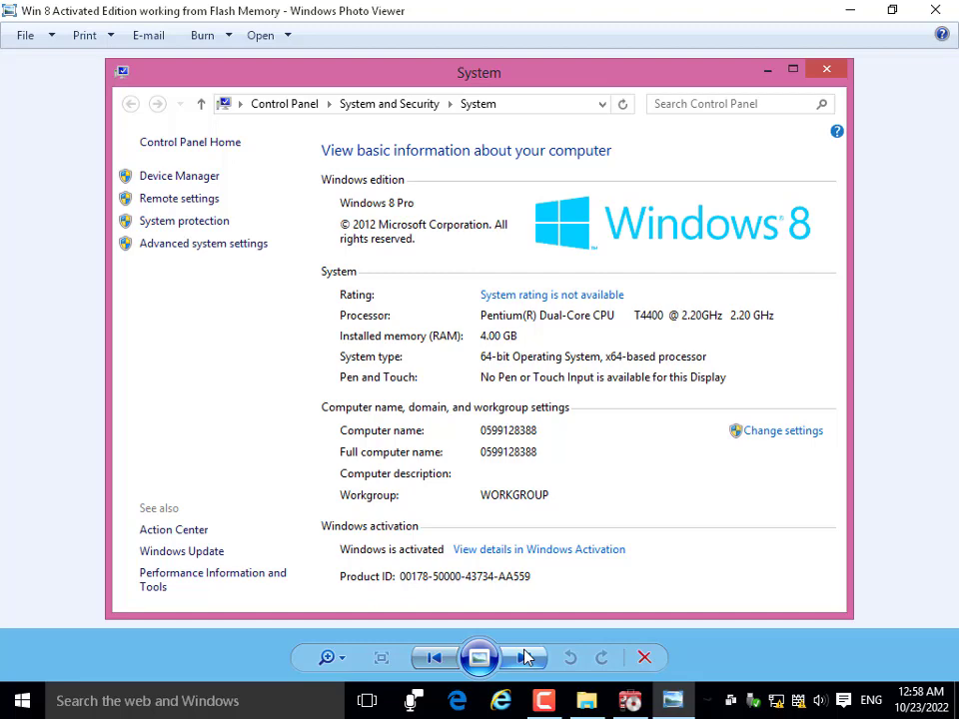
{"action": "left_click", "coordinate": [524, 658]}
{"action": "left_click", "coordinate": [524, 657]}
{"action": "left_click", "coordinate": [524, 657]}
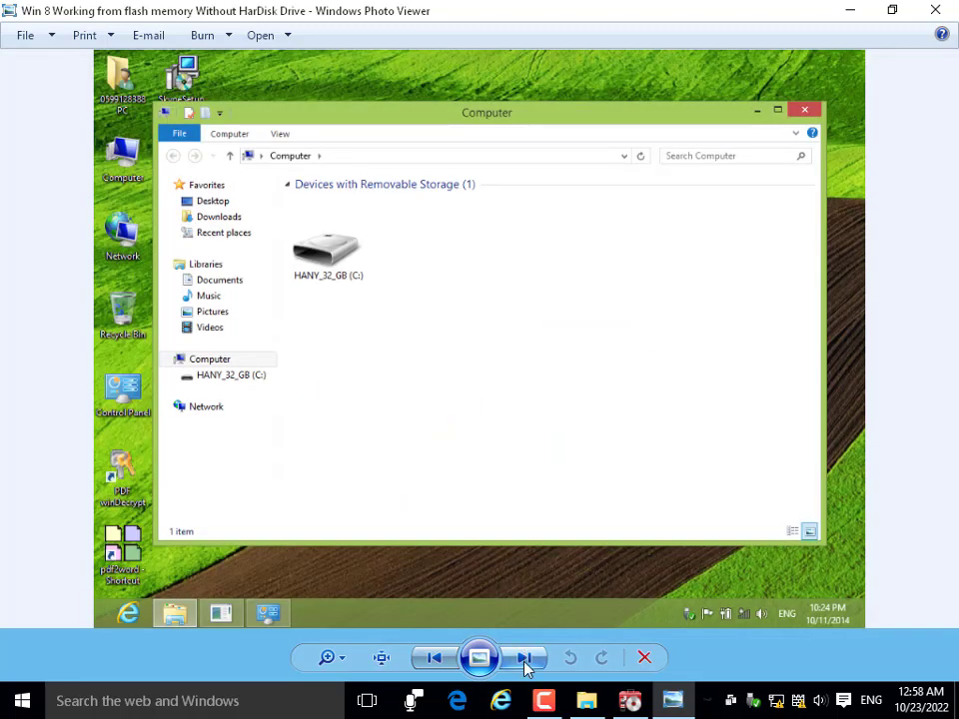
{"action": "left_click", "coordinate": [525, 658]}
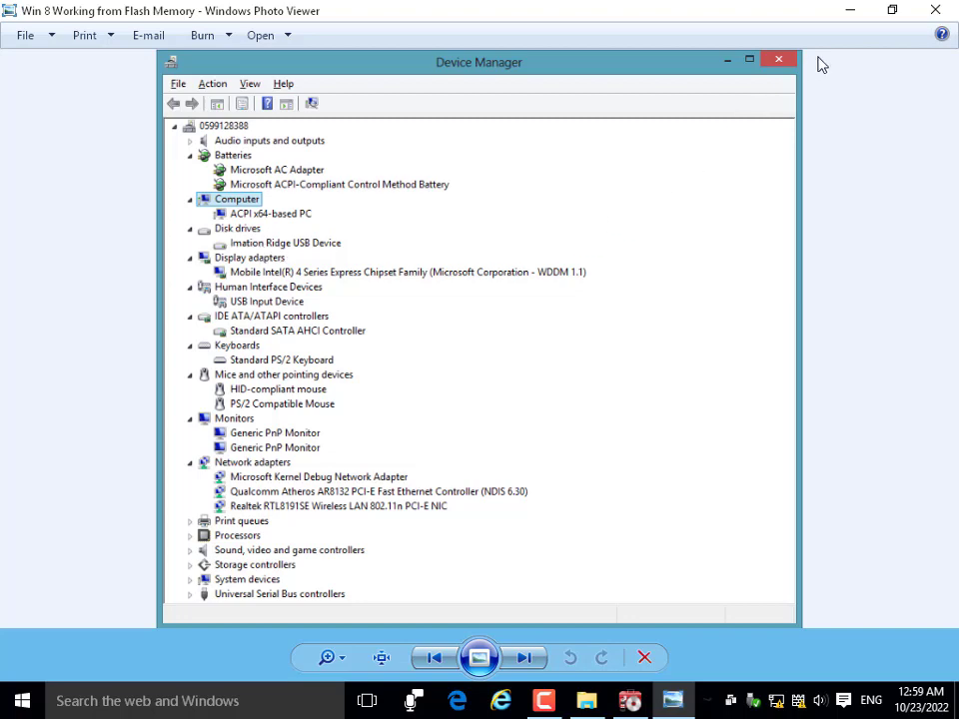
{"action": "left_click", "coordinate": [937, 11]}
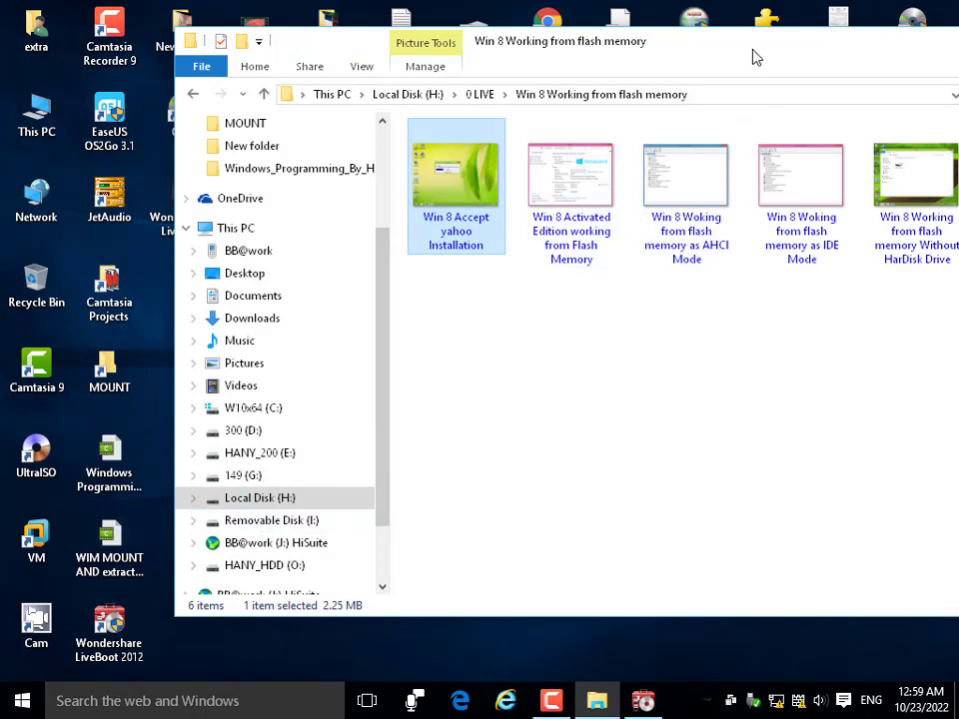
Move the Explorer window, go up to Local Disk (H:), and reopen the 0 LIVE folder.
{"action": "left_click_drag", "start_coordinate": [756, 57], "coordinate": [638, 43]}
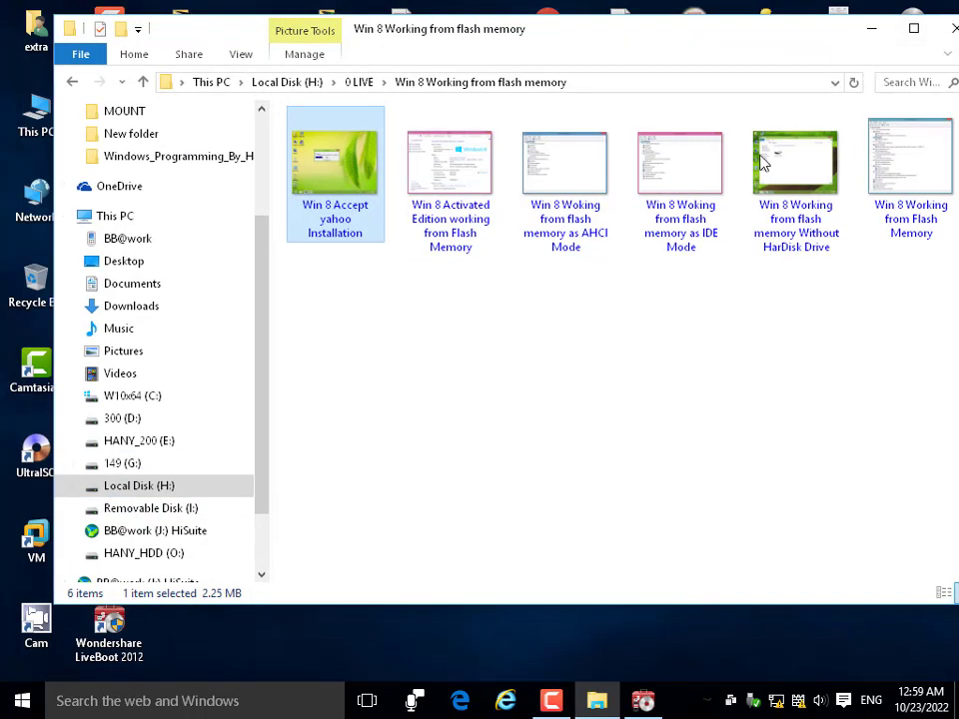
{"action": "left_click", "coordinate": [143, 82]}
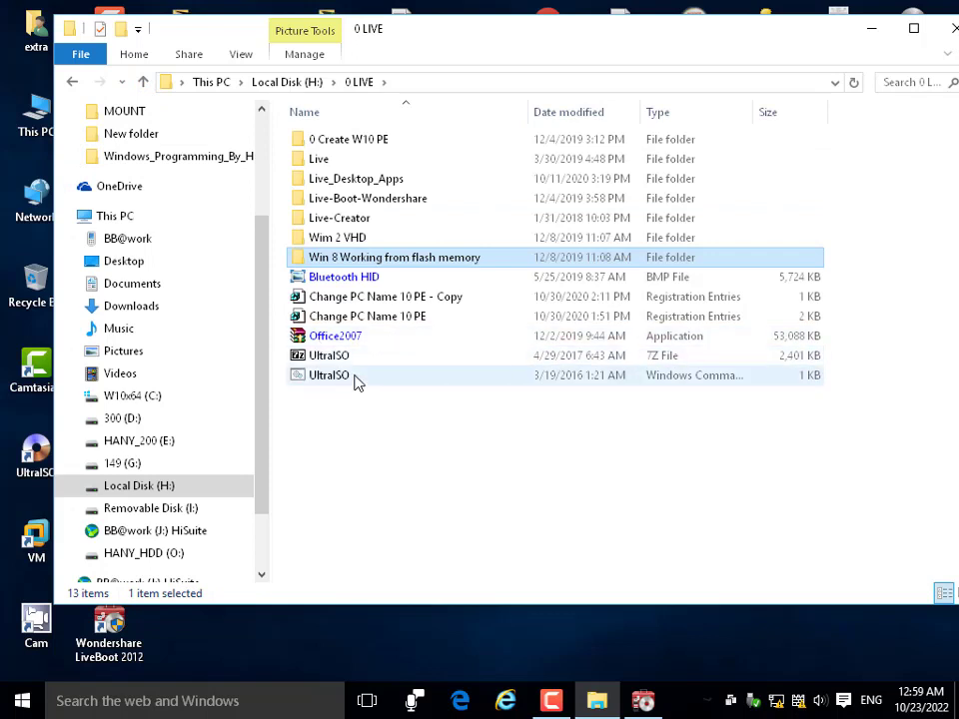
{"action": "left_click", "coordinate": [144, 82]}
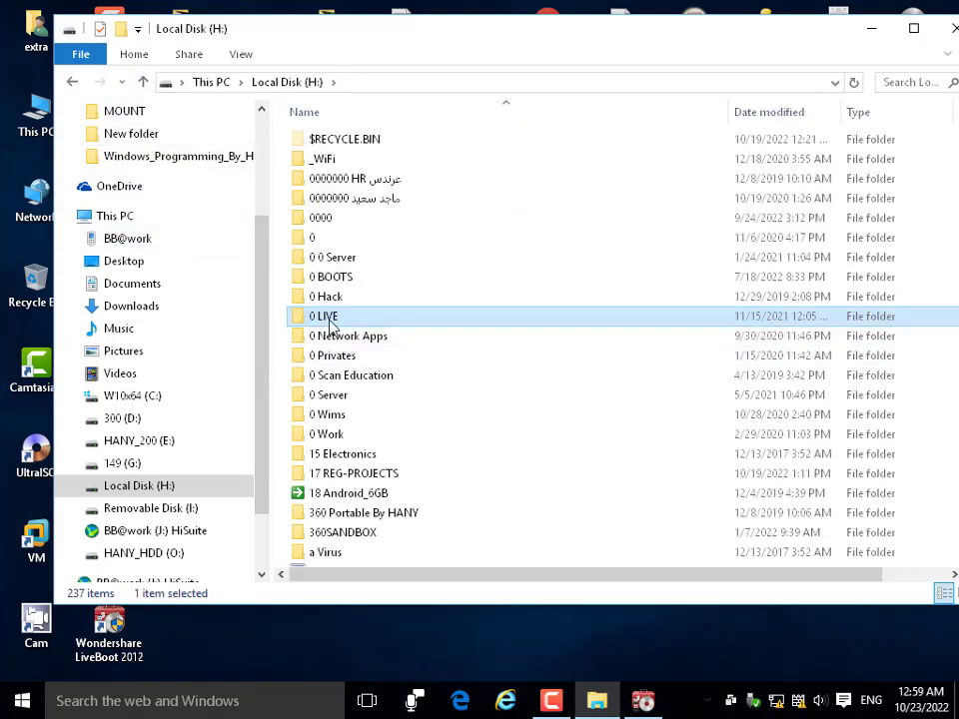
{"action": "double_click", "coordinate": [331, 318]}
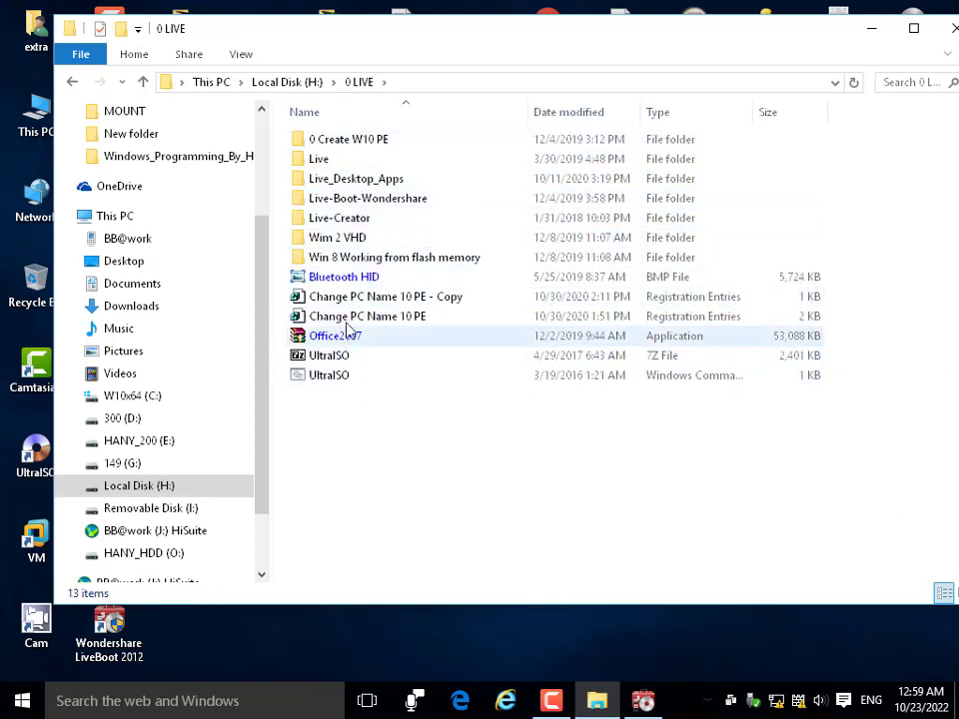
Peek into Live-Creator\ISO, then launch WinBuilder.exe from the Live-Creator\An Old folder.
{"action": "double_click", "coordinate": [337, 218]}
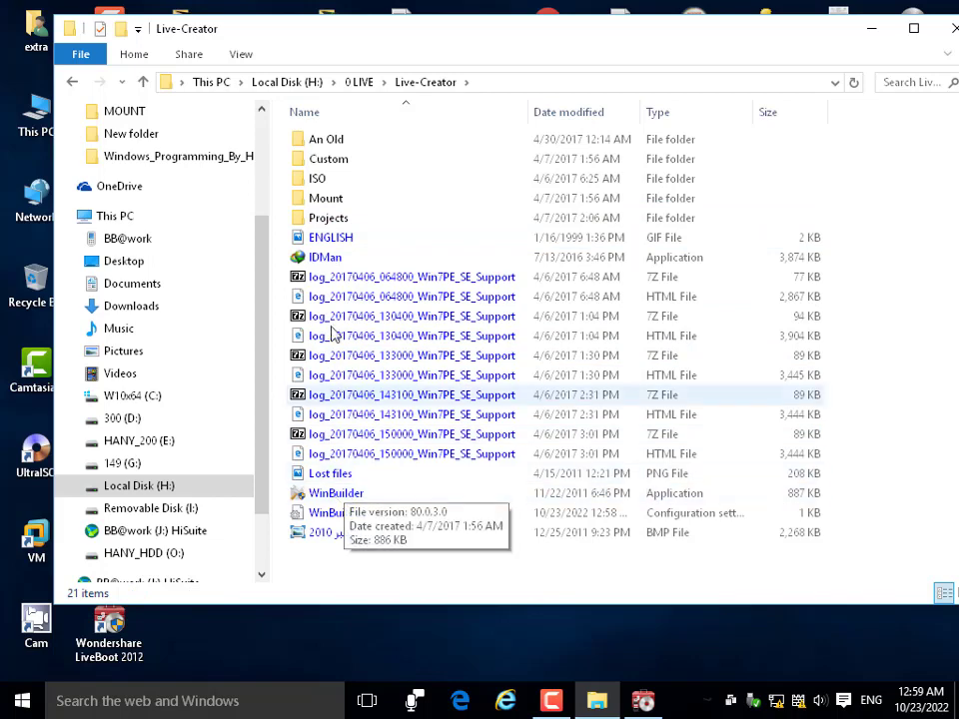
{"action": "double_click", "coordinate": [318, 180]}
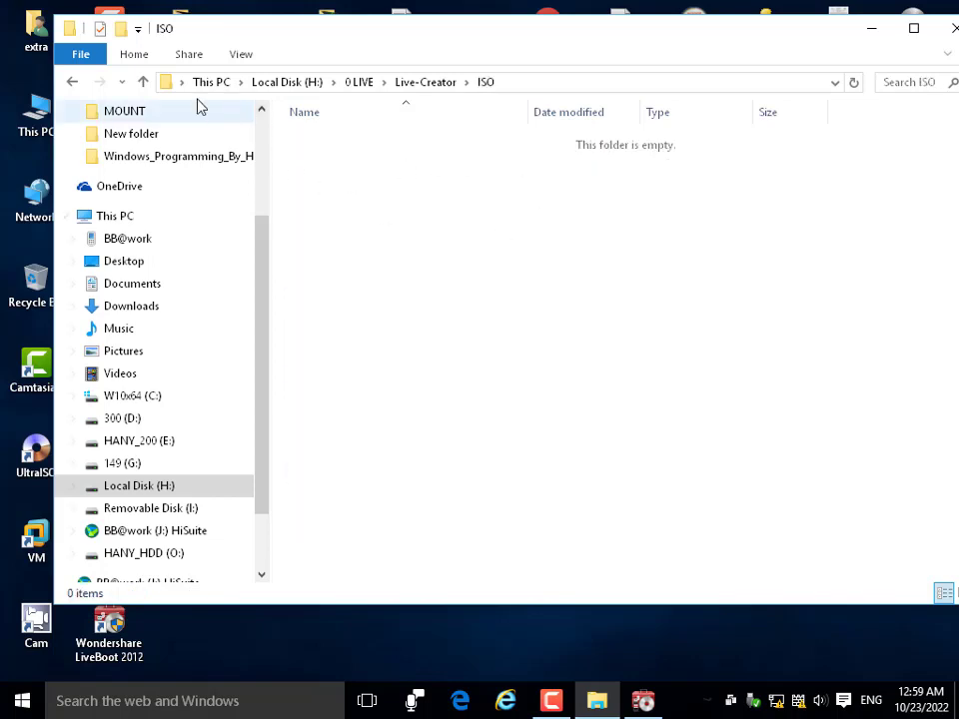
{"action": "left_click", "coordinate": [143, 83]}
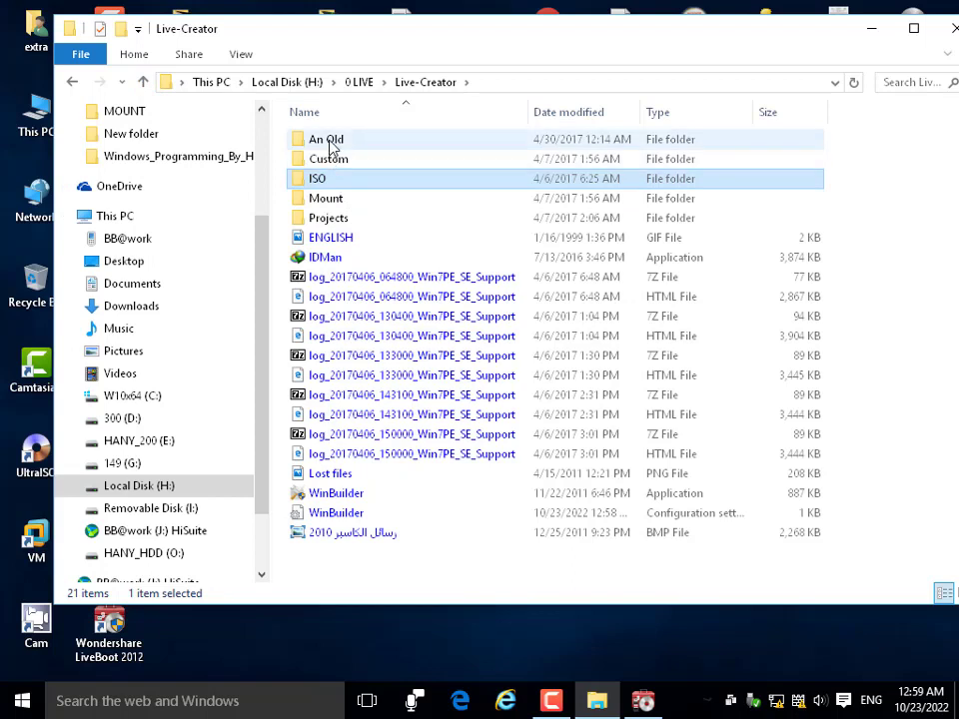
{"action": "double_click", "coordinate": [332, 140]}
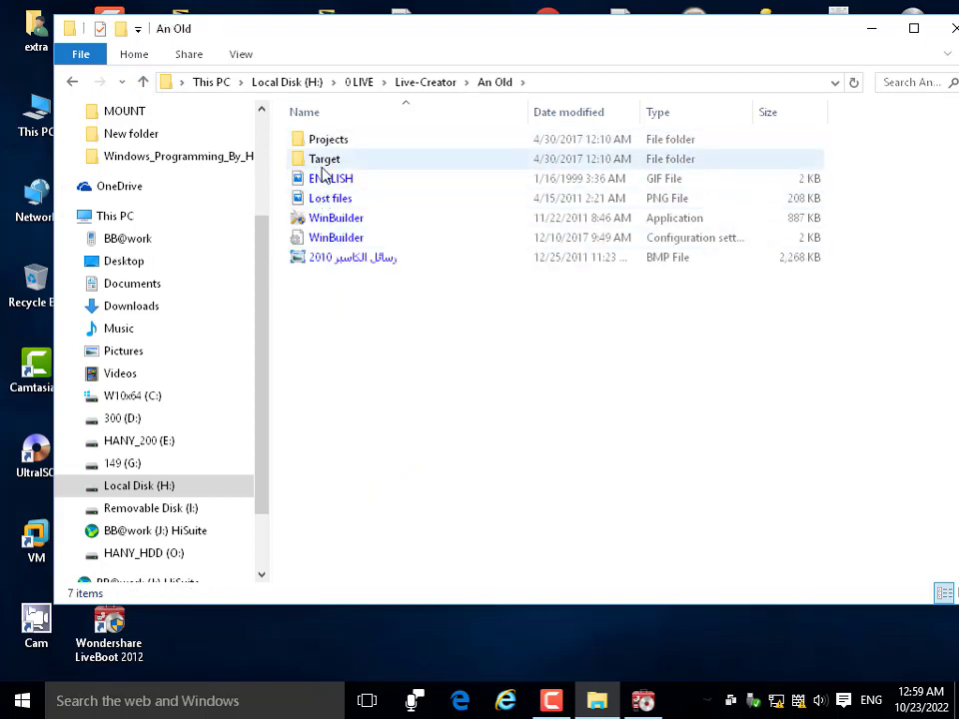
{"action": "double_click", "coordinate": [322, 219]}
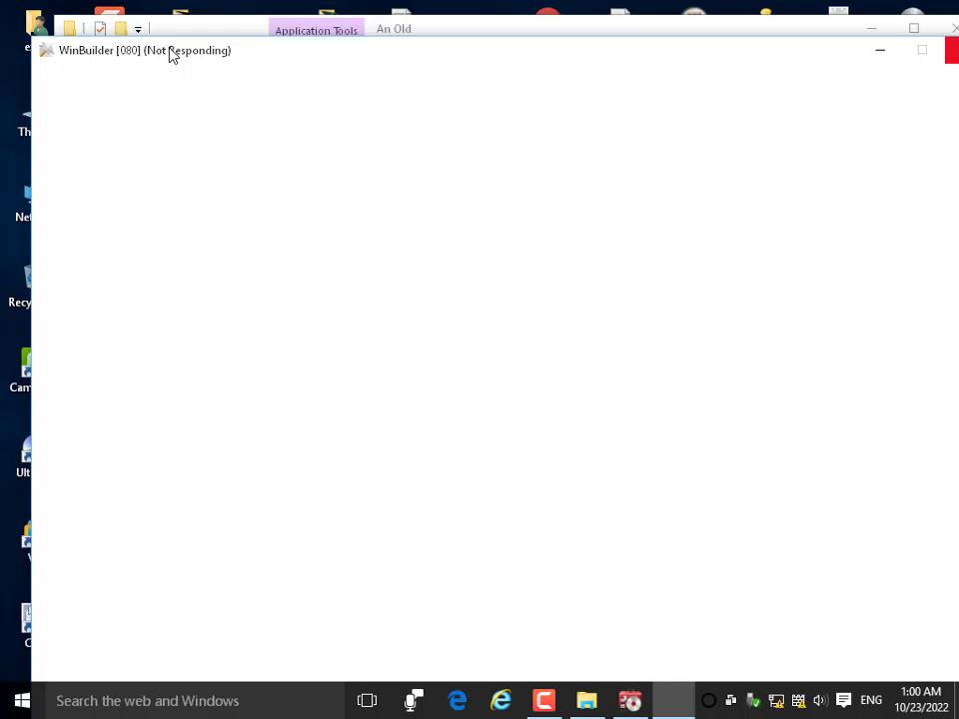
Move the frozen WinBuilder window aside and answer its not-responding close prompts.
{"action": "left_click_drag", "start_coordinate": [790, 61], "coordinate": [297, 75]}
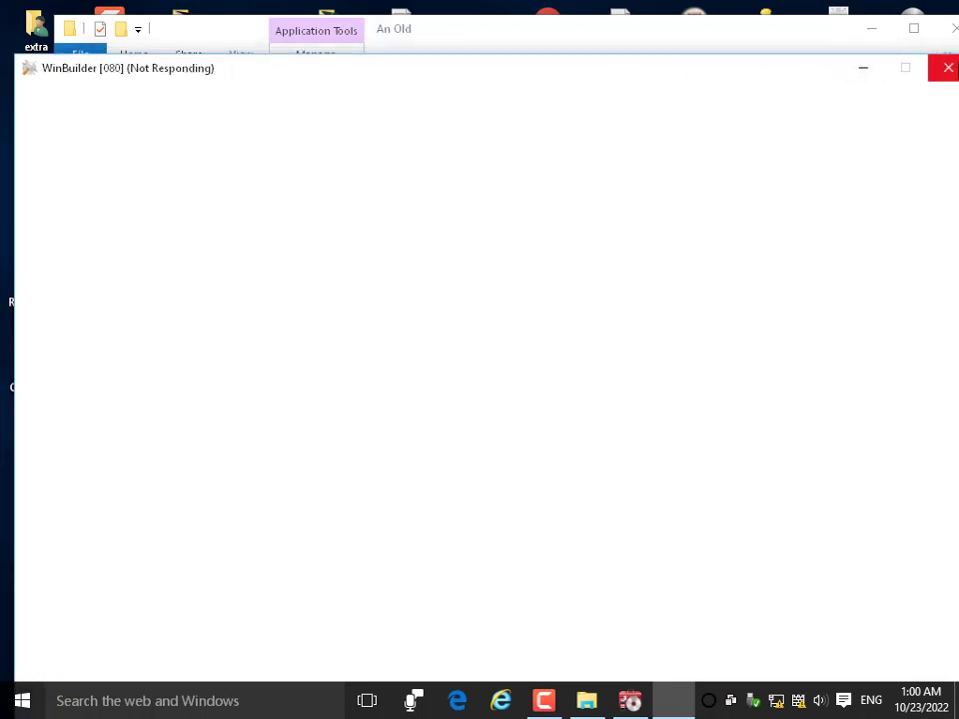
{"action": "left_click", "coordinate": [948, 72]}
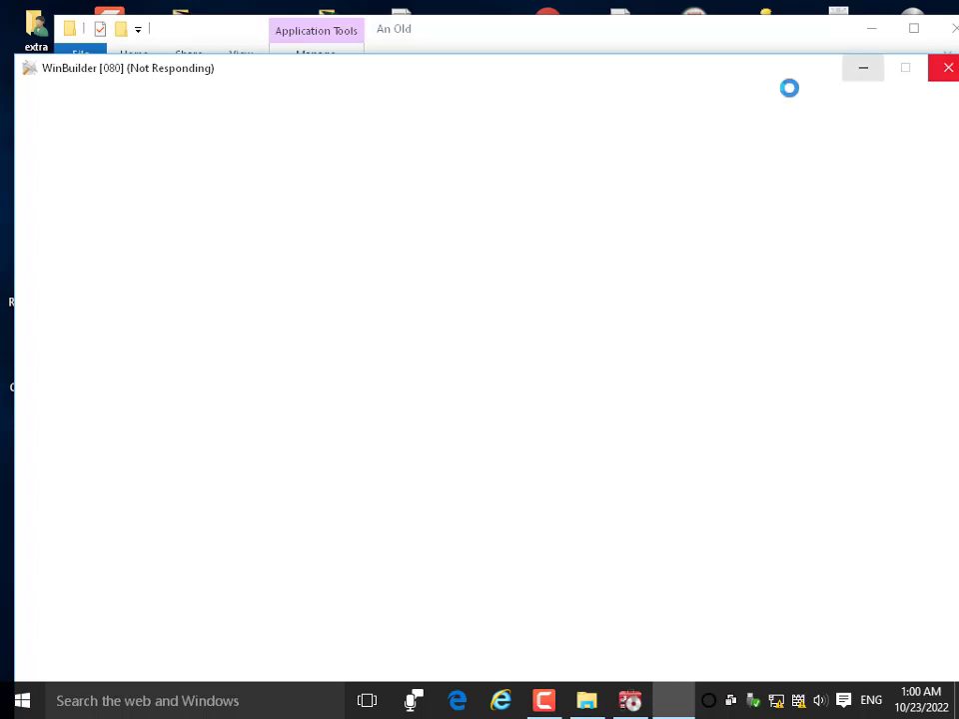
{"action": "left_click", "coordinate": [445, 440]}
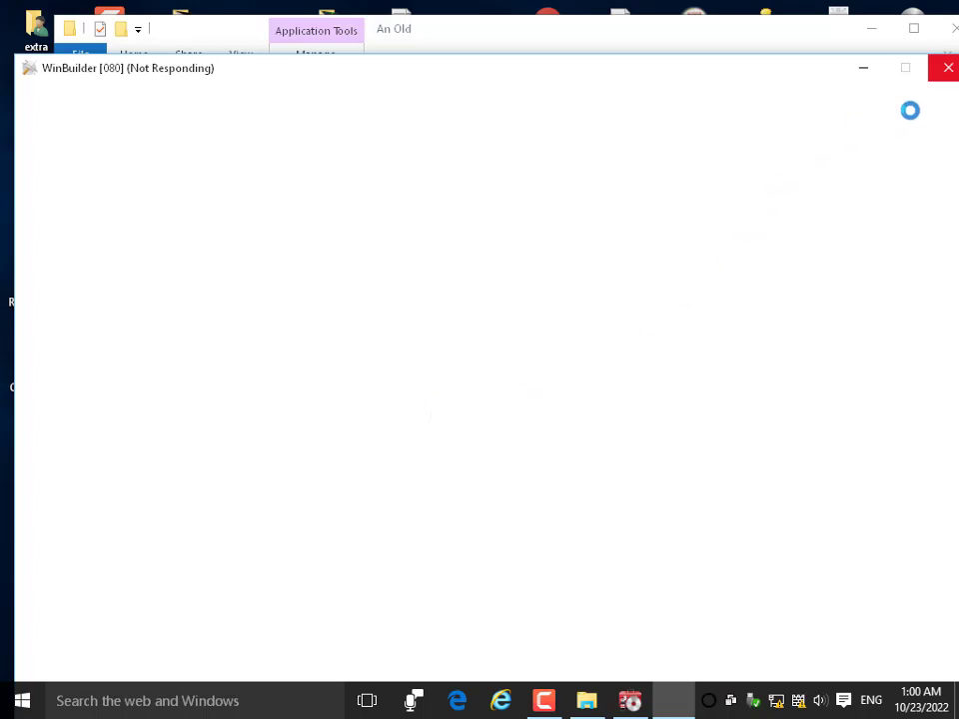
{"action": "left_click", "coordinate": [948, 70]}
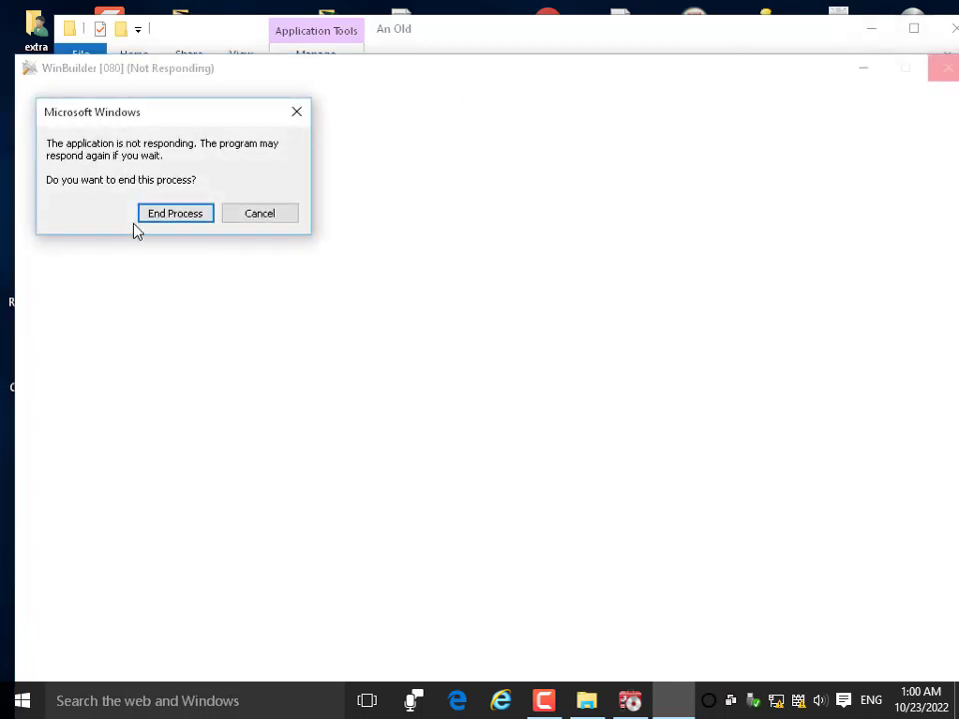
{"action": "left_click", "coordinate": [166, 213]}
{"action": "left_click", "coordinate": [871, 28]}
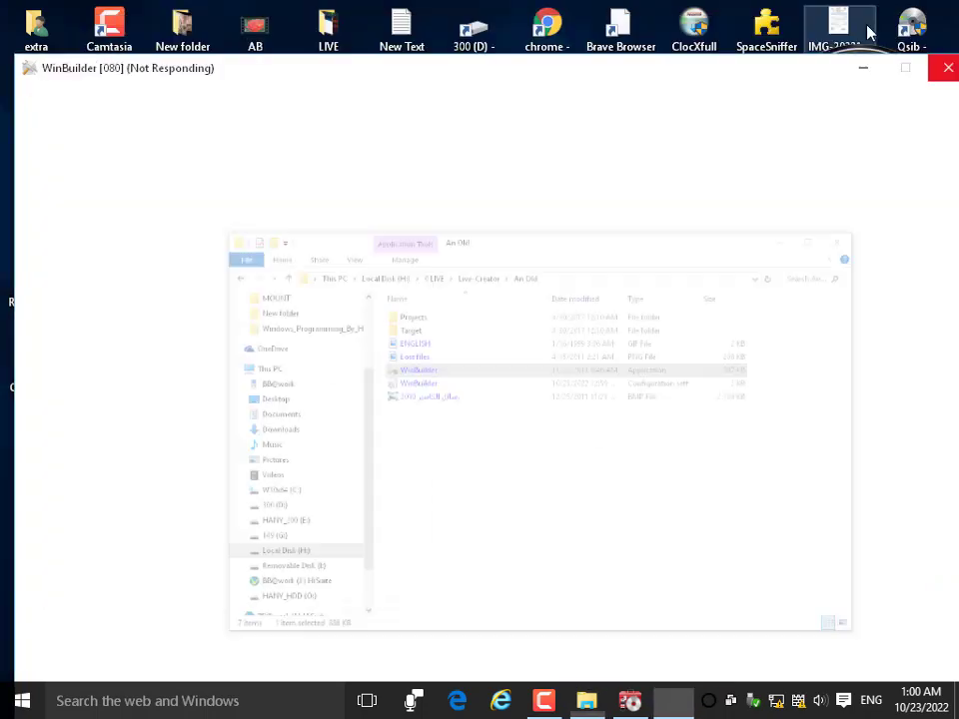
Minimize the frozen WinBuilder window and refresh the desktop.
{"action": "left_click", "coordinate": [862, 69]}
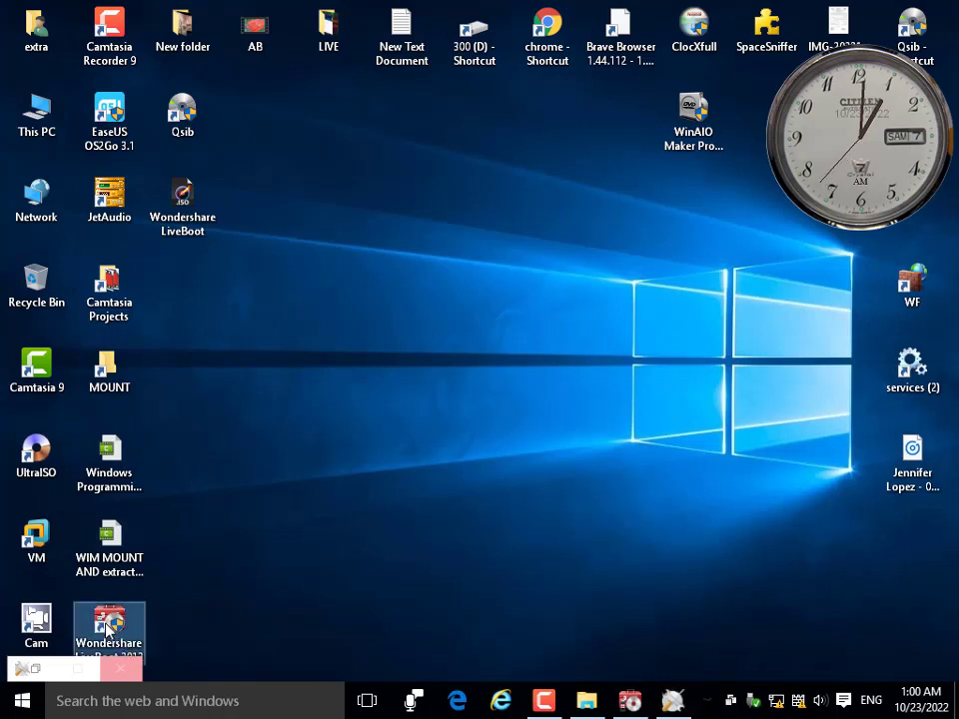
{"action": "left_click_drag", "start_coordinate": [107, 628], "coordinate": [105, 629]}
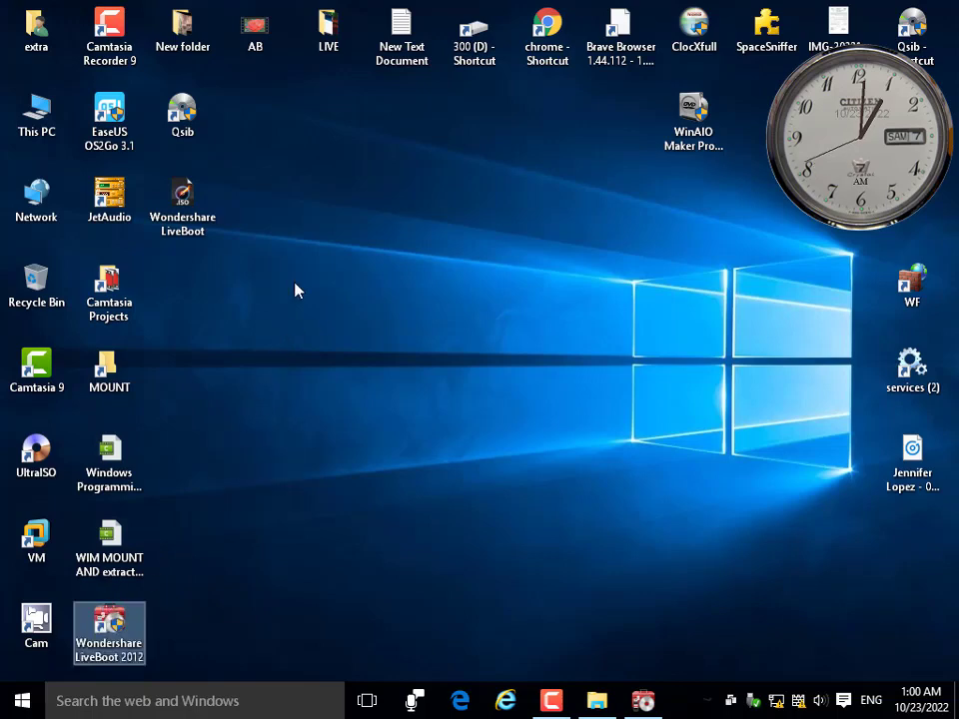
{"action": "right_click", "coordinate": [295, 290]}
{"action": "left_click", "coordinate": [381, 314]}
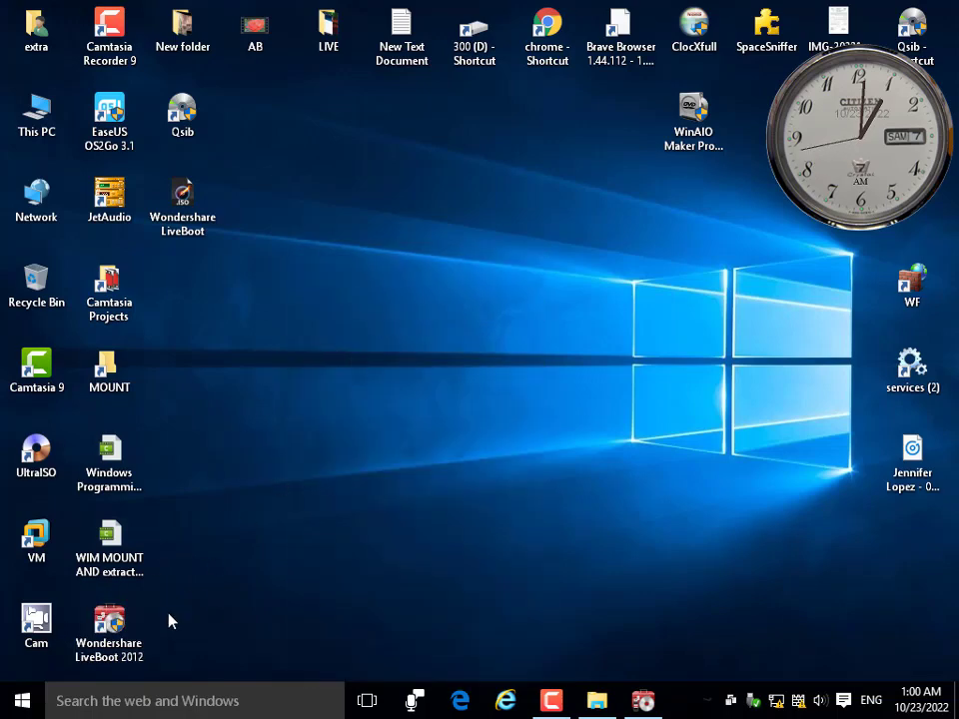
Select the Wondershare LiveBoot 2012 and EaseUS OS2Go 3.1 icons, then open This PC.
{"action": "left_click", "coordinate": [110, 627]}
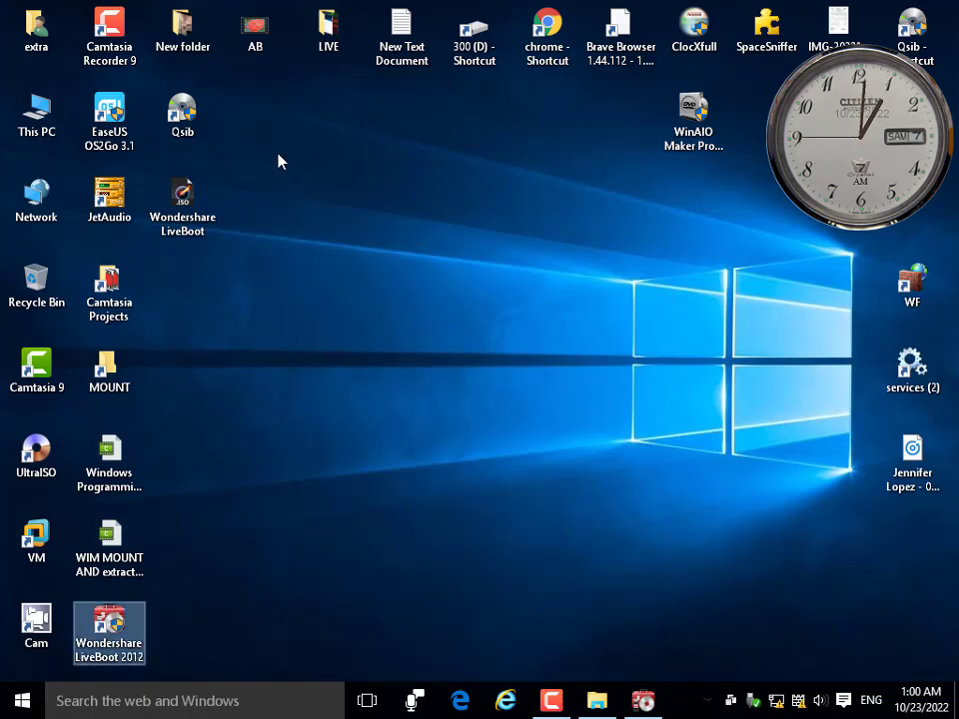
{"action": "left_click", "coordinate": [108, 125]}
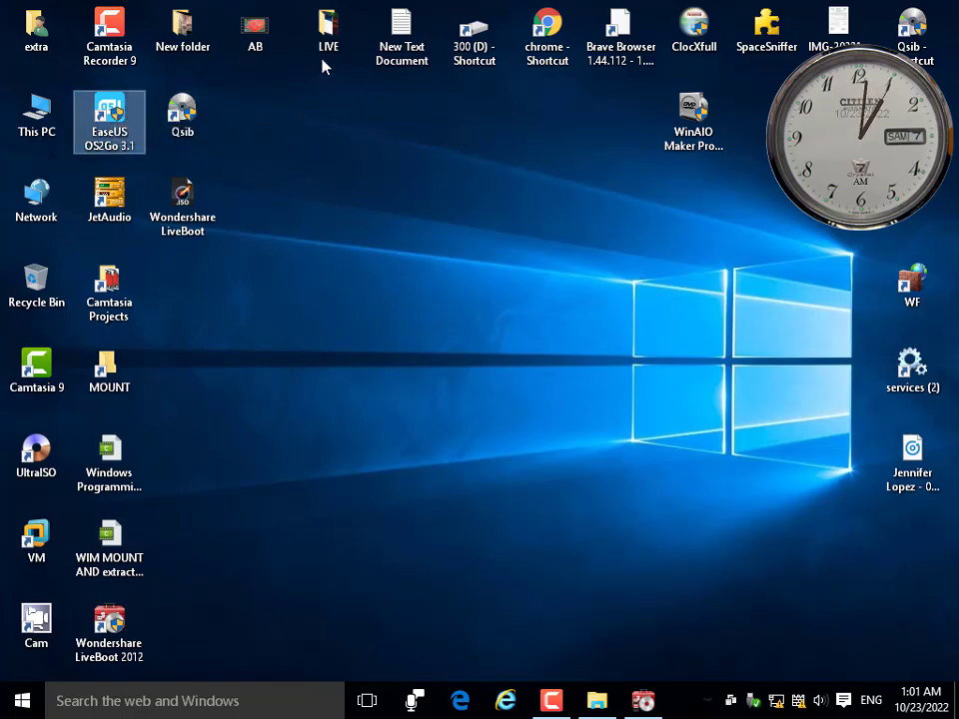
{"action": "double_click", "coordinate": [36, 112]}
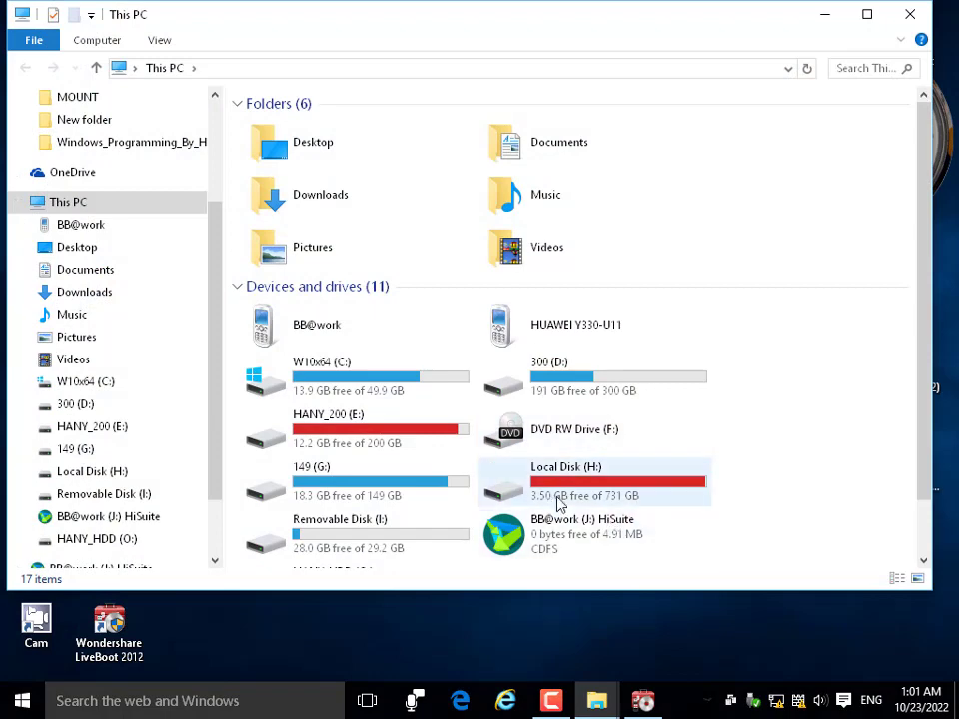
Browse Local Disk (H:) > 0 LIVE > 0 Create W10 PE > Win10PE_SE_2019-03-01 to the BuilderSE application.
{"action": "double_click", "coordinate": [560, 504]}
{"action": "left_click", "coordinate": [280, 308]}
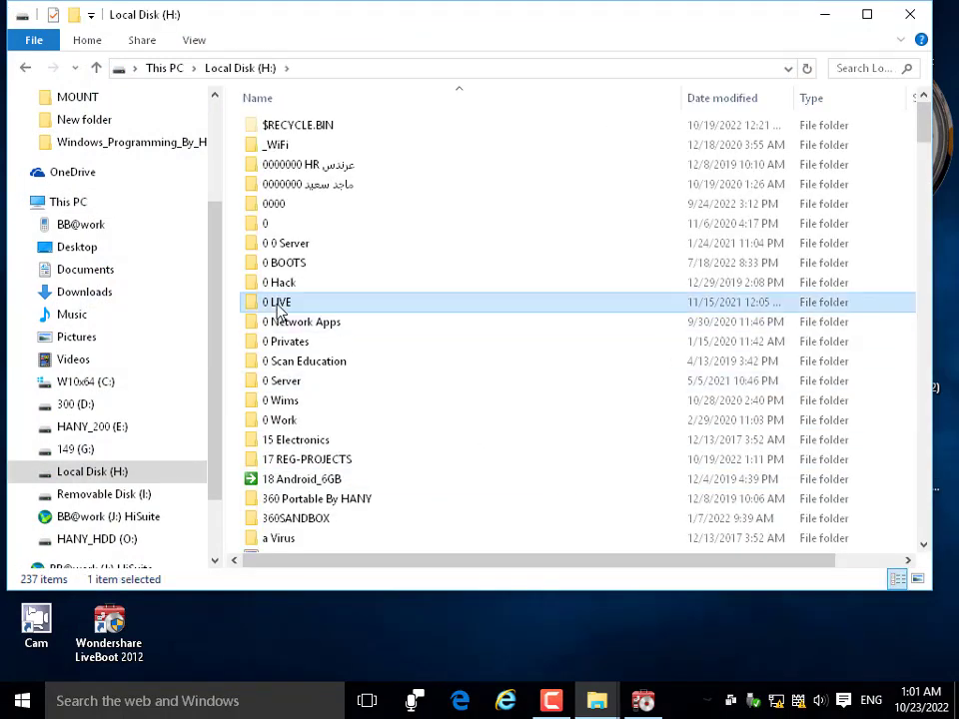
{"action": "double_click", "coordinate": [280, 312]}
{"action": "double_click", "coordinate": [318, 131]}
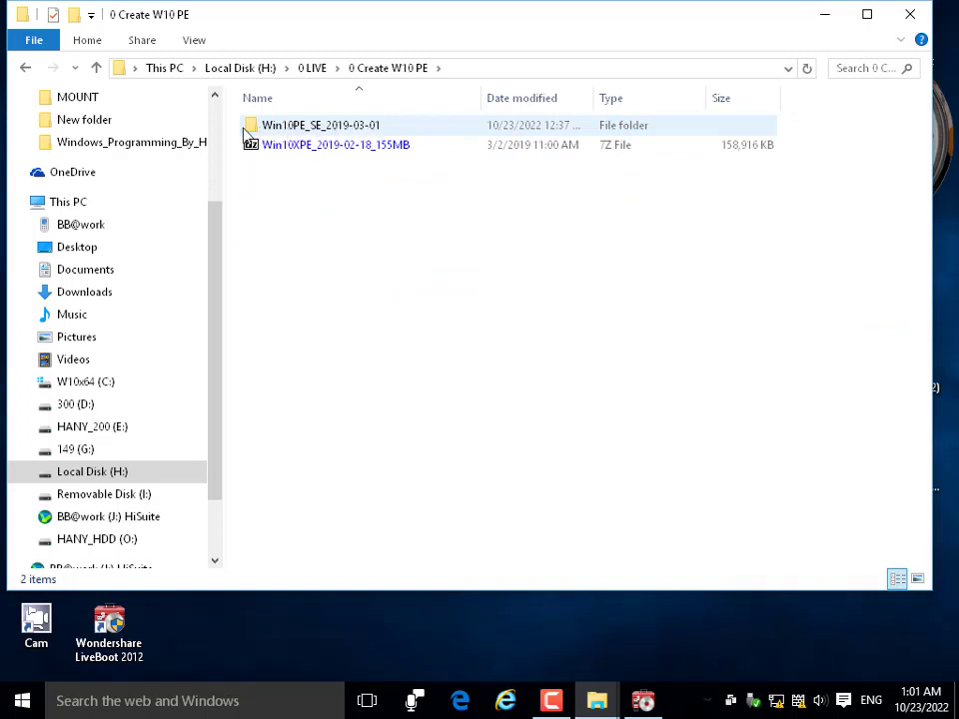
{"action": "left_click", "coordinate": [352, 133]}
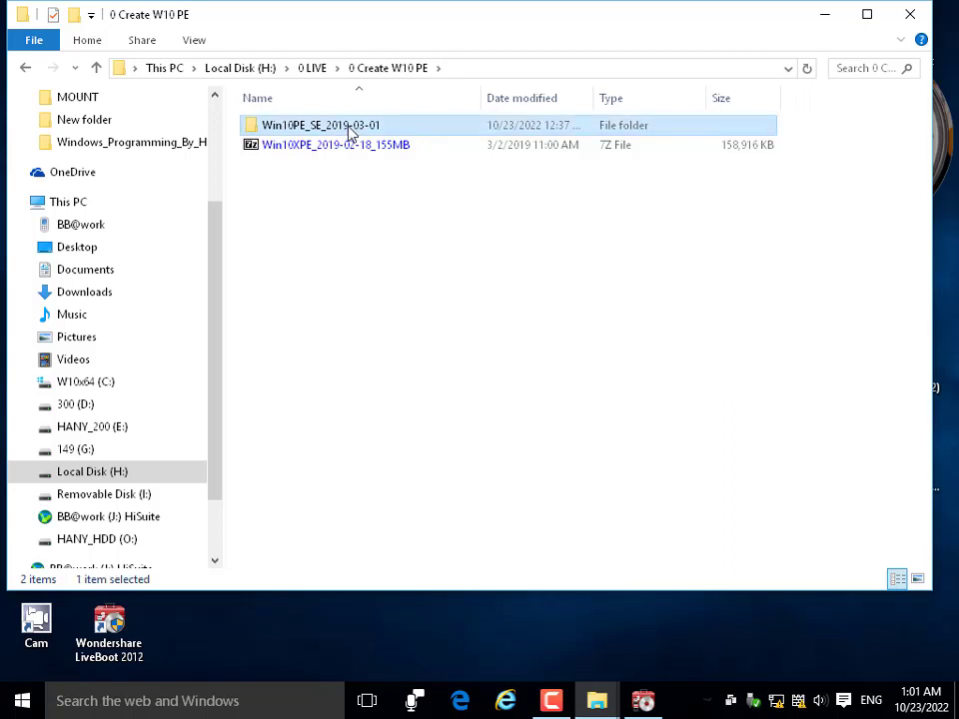
{"action": "double_click", "coordinate": [341, 132]}
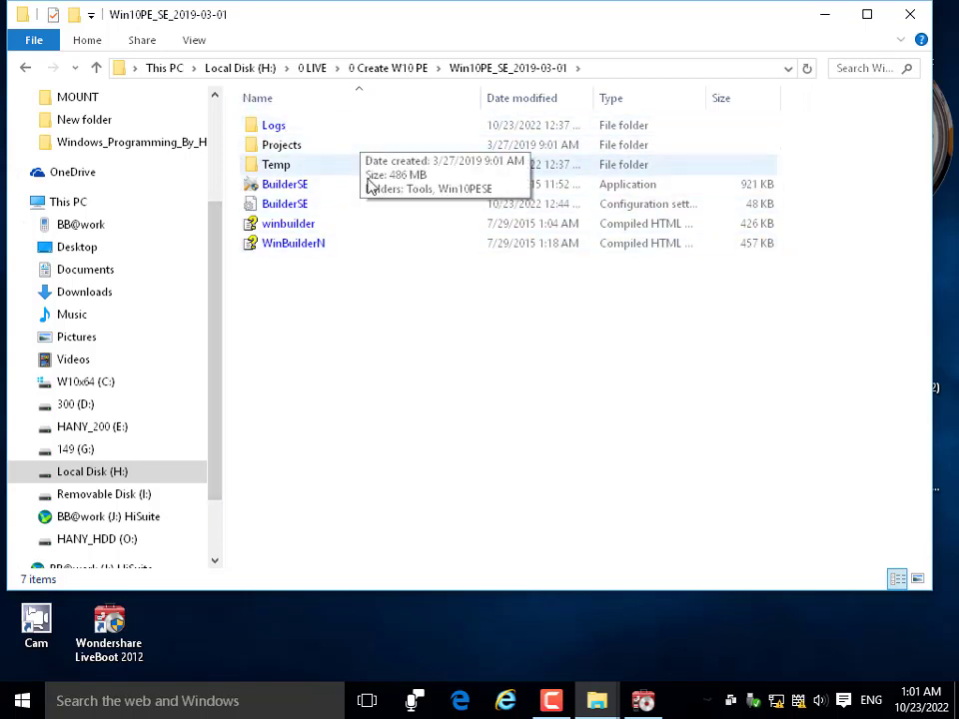
{"action": "left_click", "coordinate": [272, 188]}
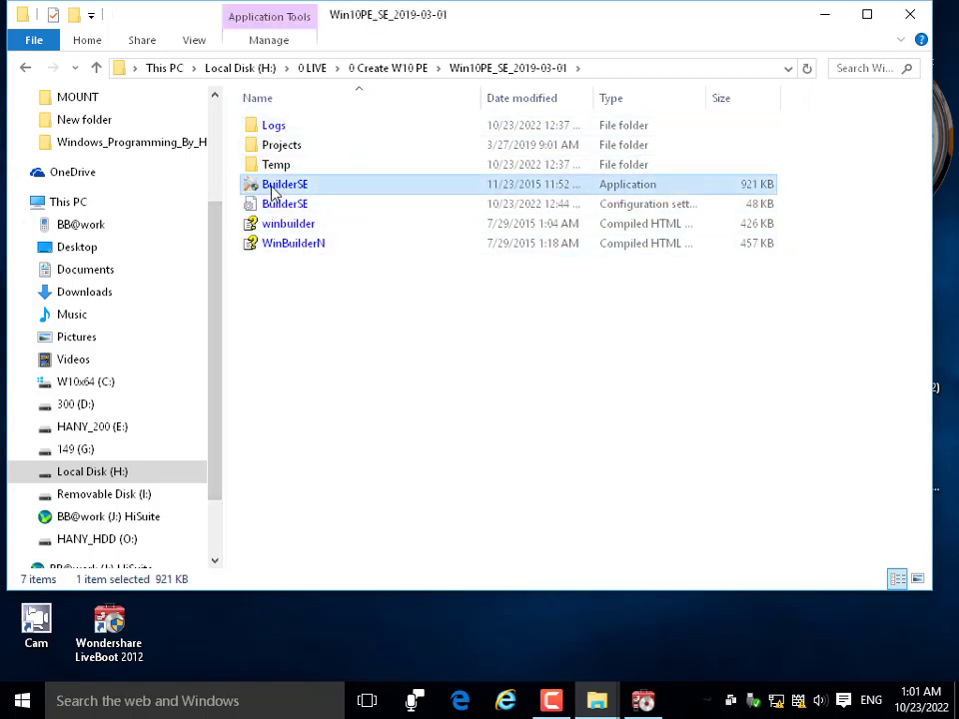
Back in 0 LIVE, look inside the Live-Creator and Live-Boot-Wondershare folders.
{"action": "left_click", "coordinate": [96, 67]}
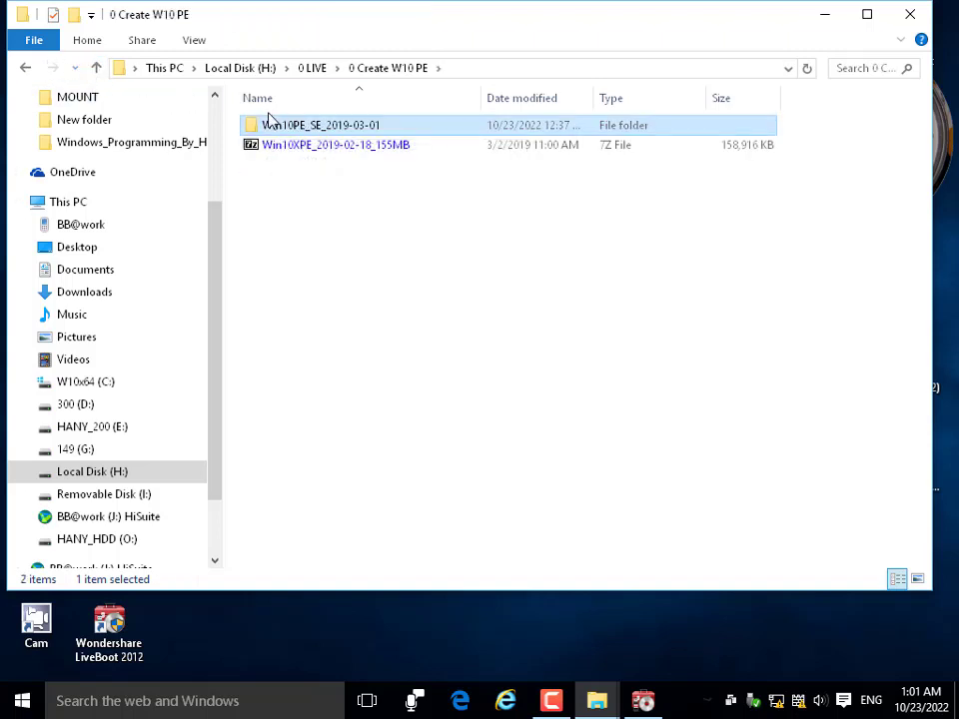
{"action": "left_click", "coordinate": [96, 68]}
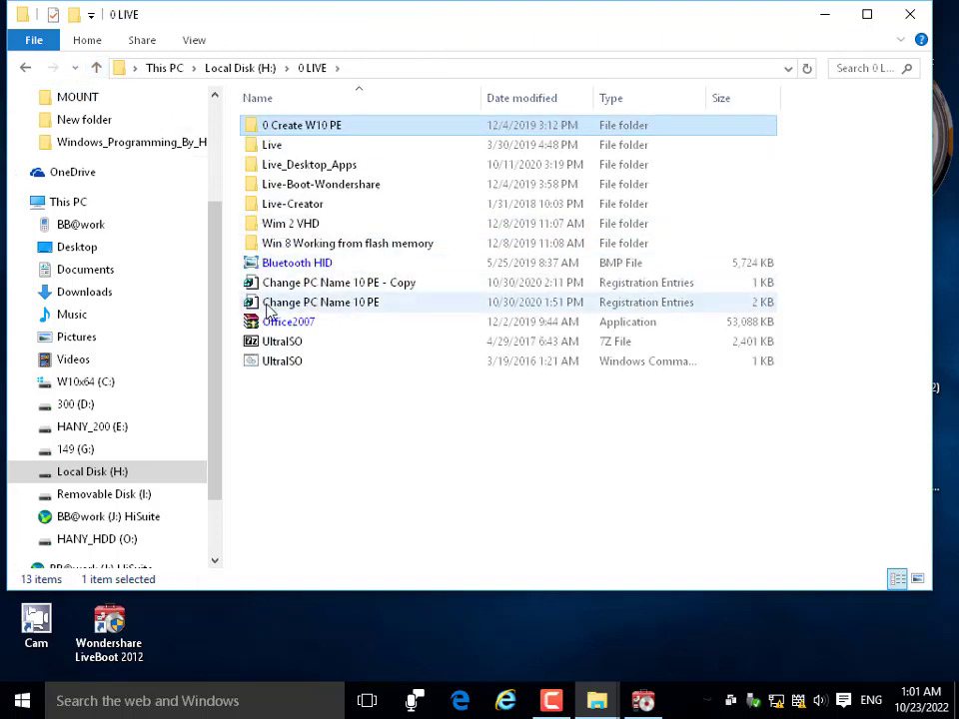
{"action": "double_click", "coordinate": [296, 206]}
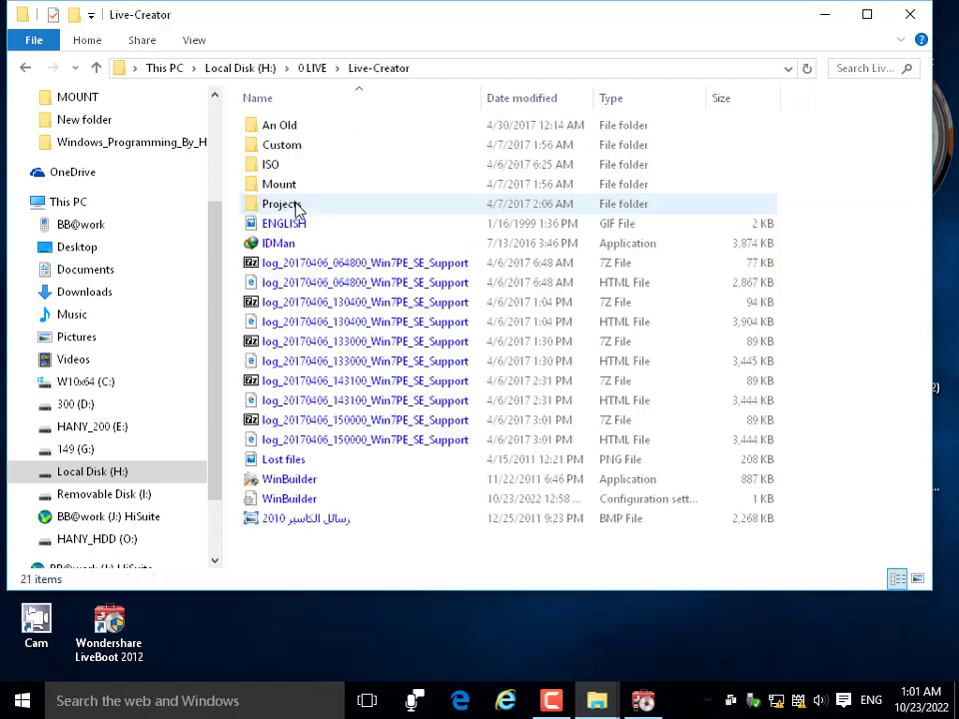
{"action": "left_click", "coordinate": [289, 480]}
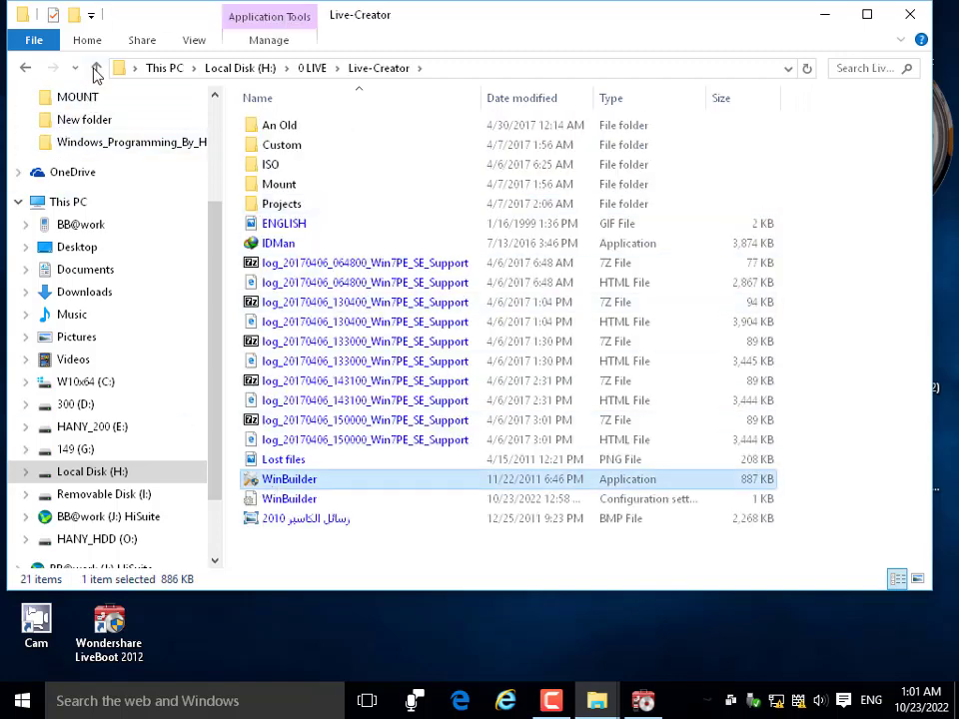
{"action": "left_click", "coordinate": [96, 68]}
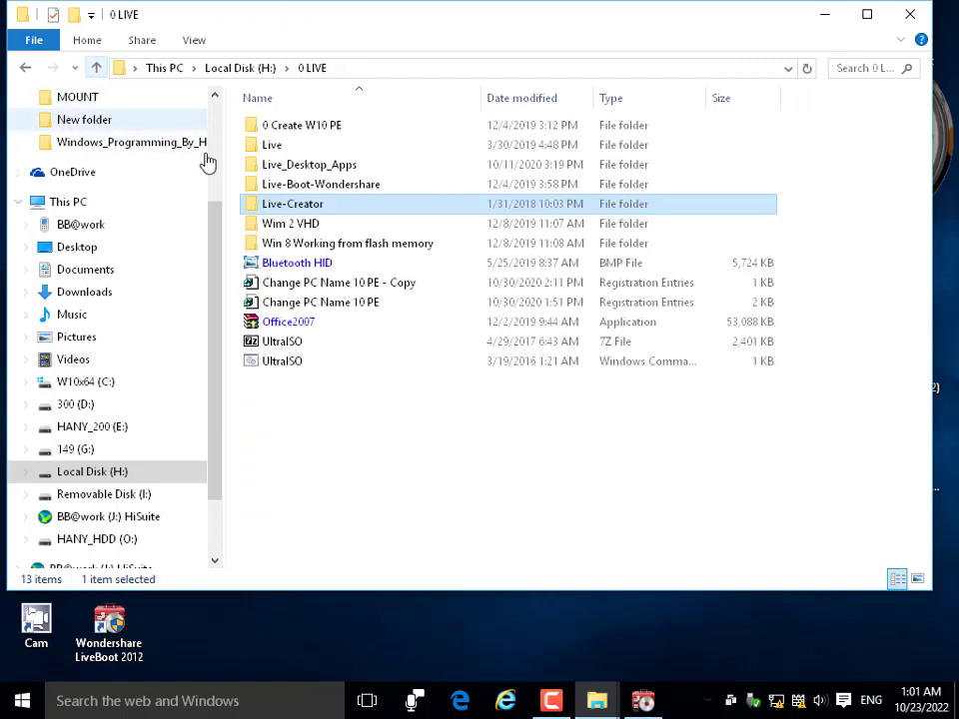
{"action": "double_click", "coordinate": [300, 185]}
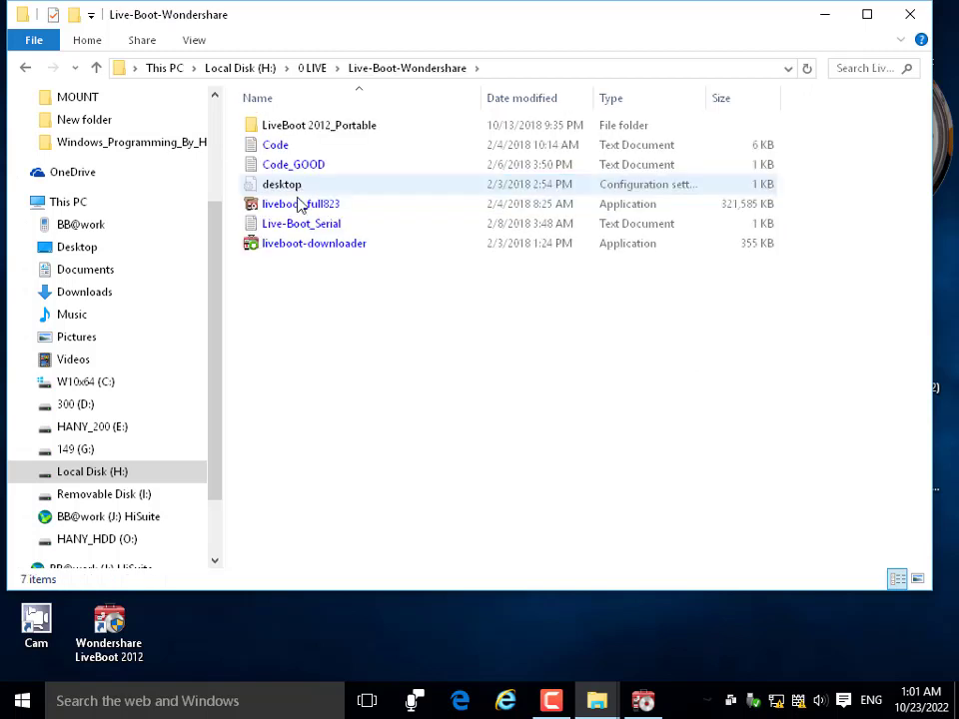
{"action": "left_click", "coordinate": [96, 68]}
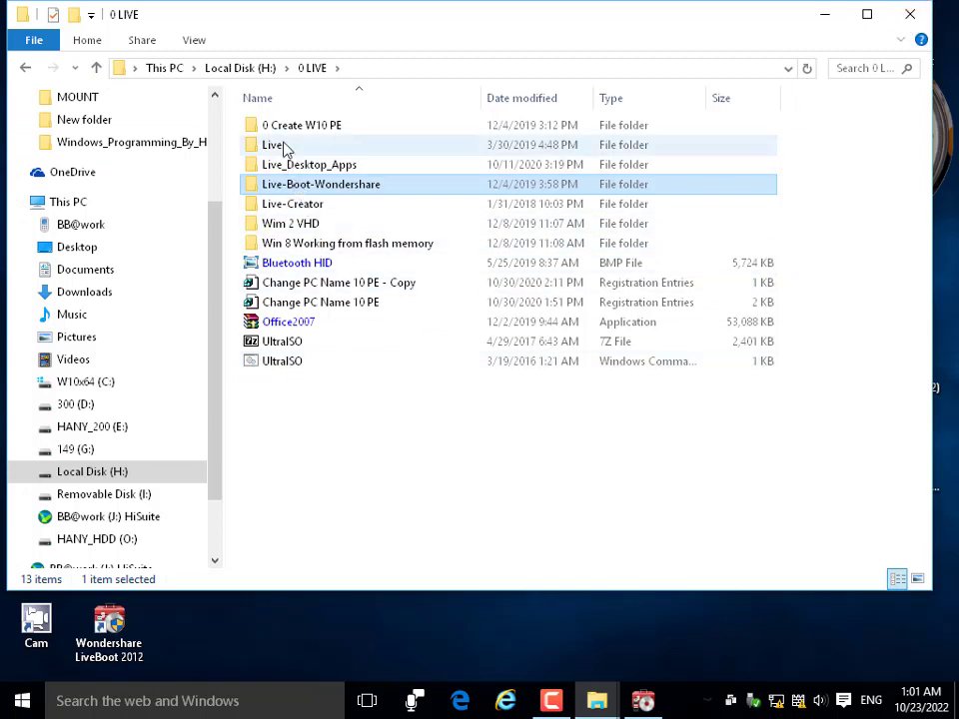
{"action": "left_click", "coordinate": [280, 127]}
{"action": "left_click", "coordinate": [301, 204]}
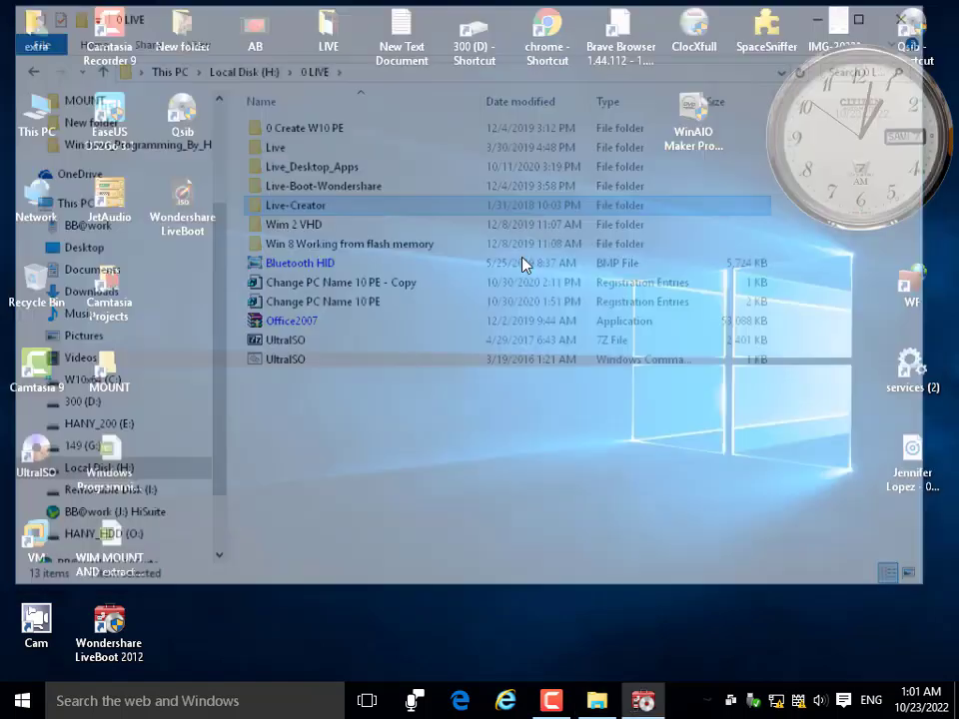
Clear Explorer off the screen with Win+D, refresh the desktop, and reposition the LiveBoot 2012 icon.
{"action": "key", "text": "super+d"}
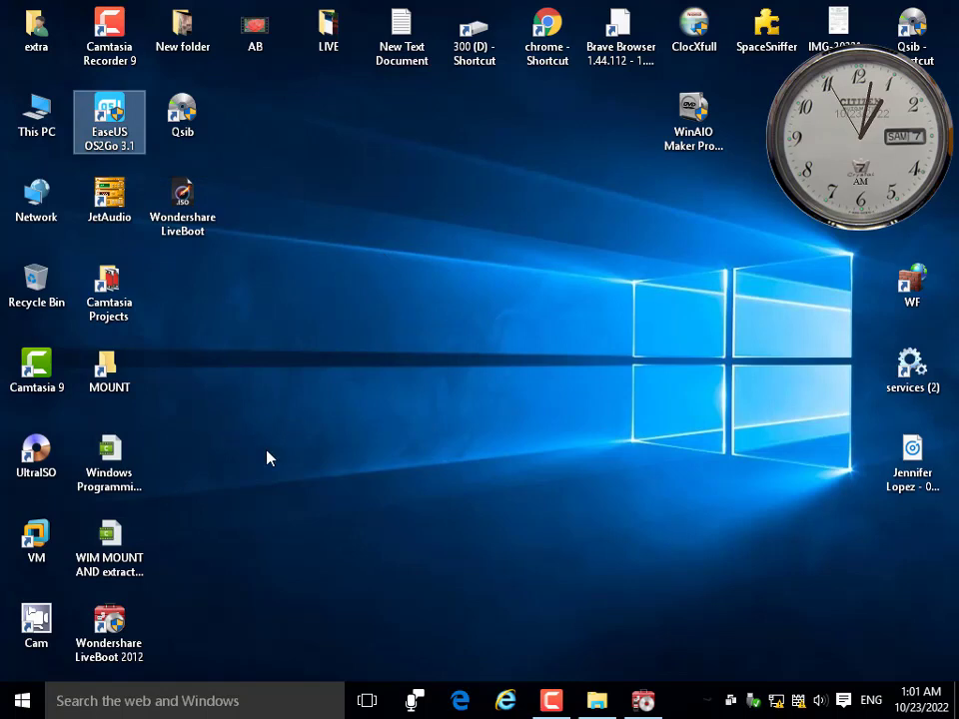
{"action": "right_click", "coordinate": [441, 316]}
{"action": "left_click", "coordinate": [446, 316]}
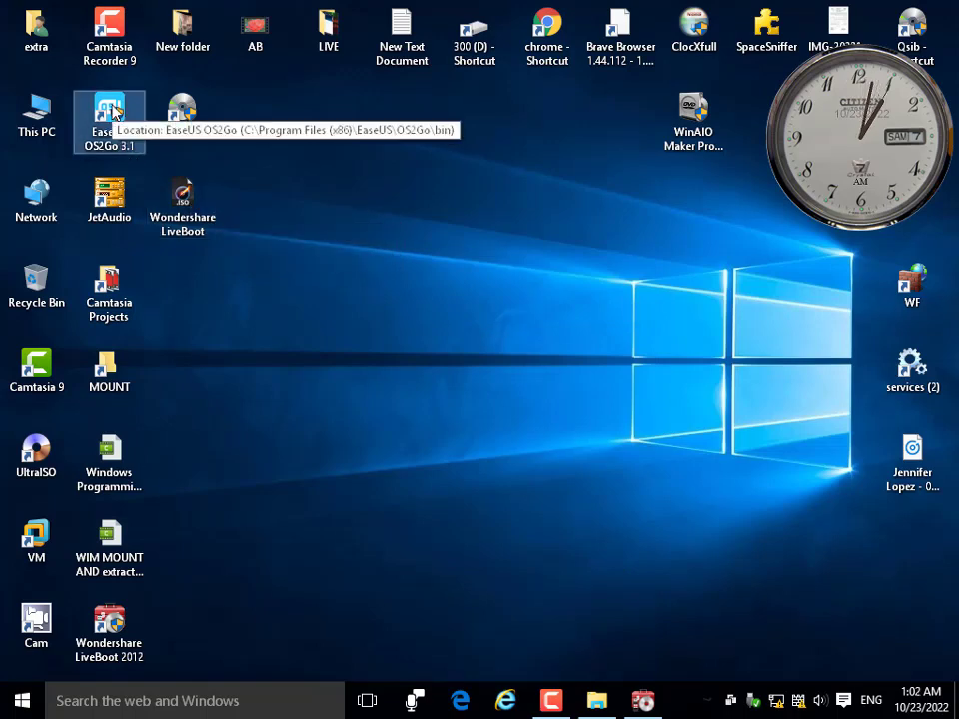
{"action": "left_click", "coordinate": [110, 629]}
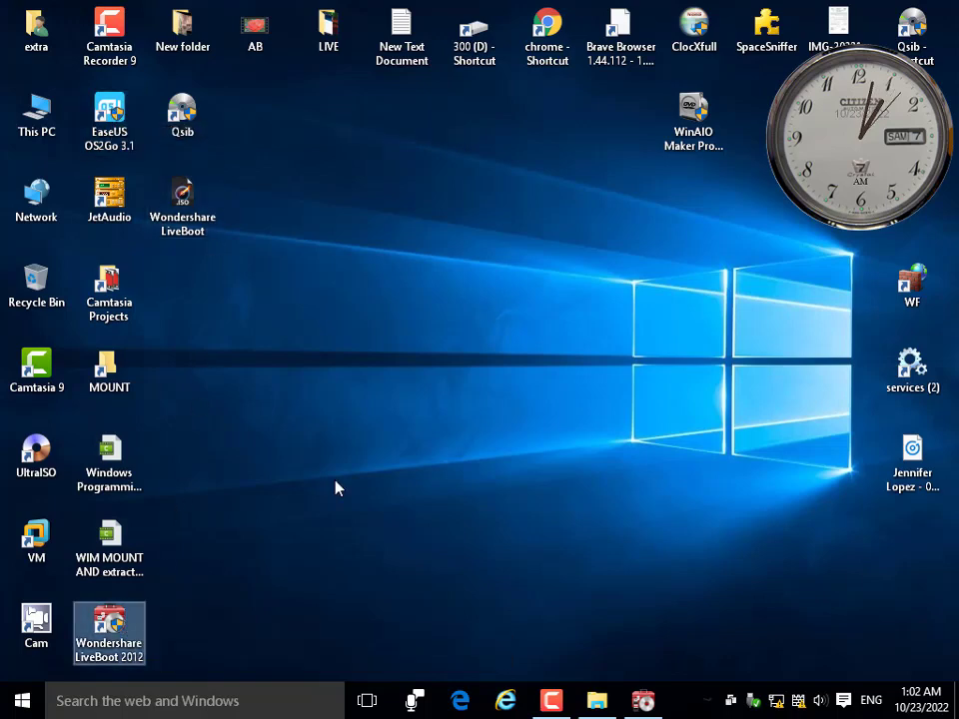
{"action": "left_click_drag", "start_coordinate": [335, 488], "coordinate": [104, 617]}
Restore the LiveBoot Wizard from the taskbar, close it, and select the LiveBoot 2012 icon.
{"action": "left_click", "coordinate": [647, 705]}
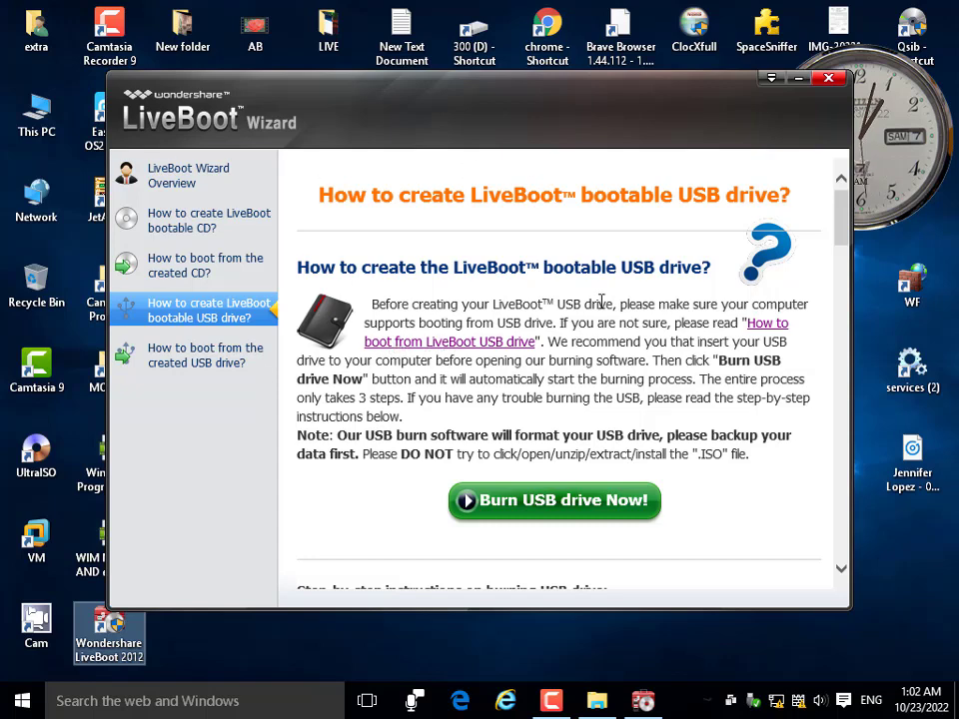
{"action": "left_click", "coordinate": [828, 80]}
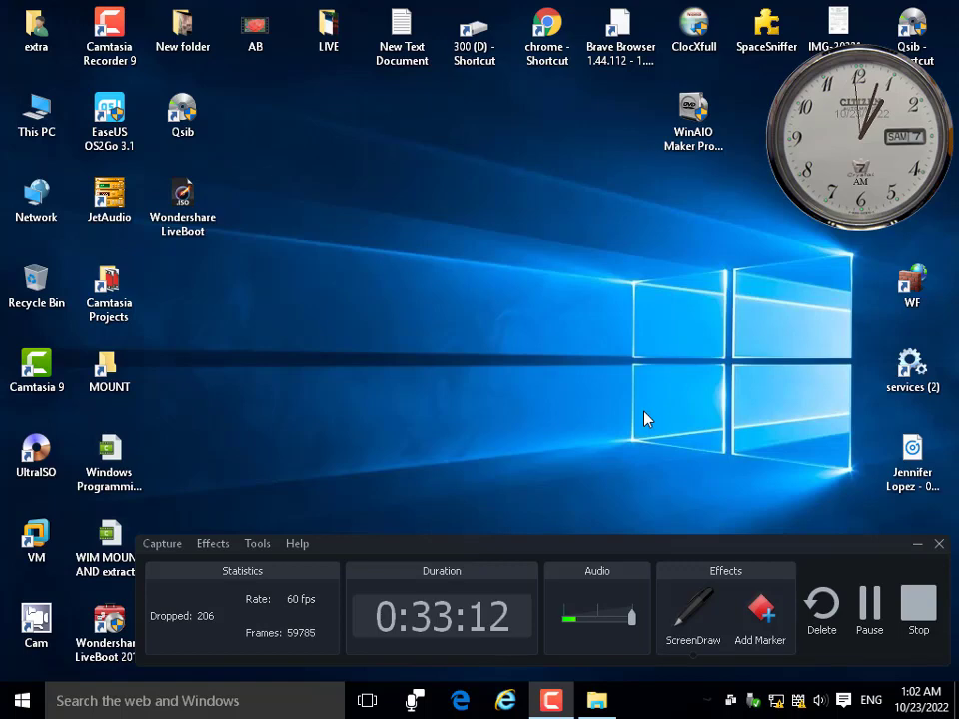
{"action": "left_click", "coordinate": [122, 659]}
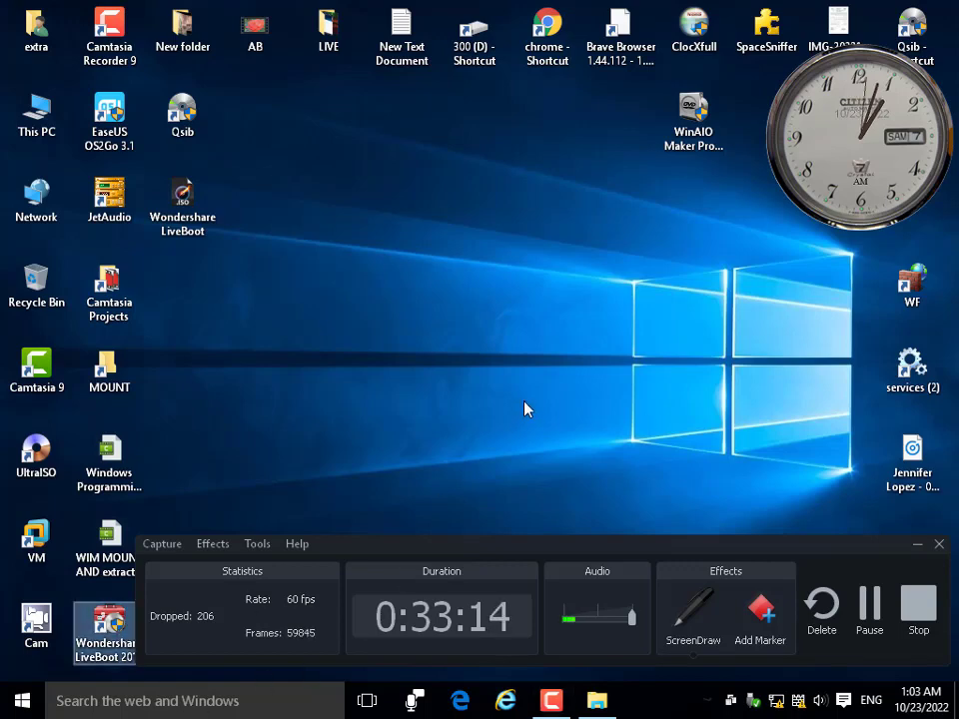